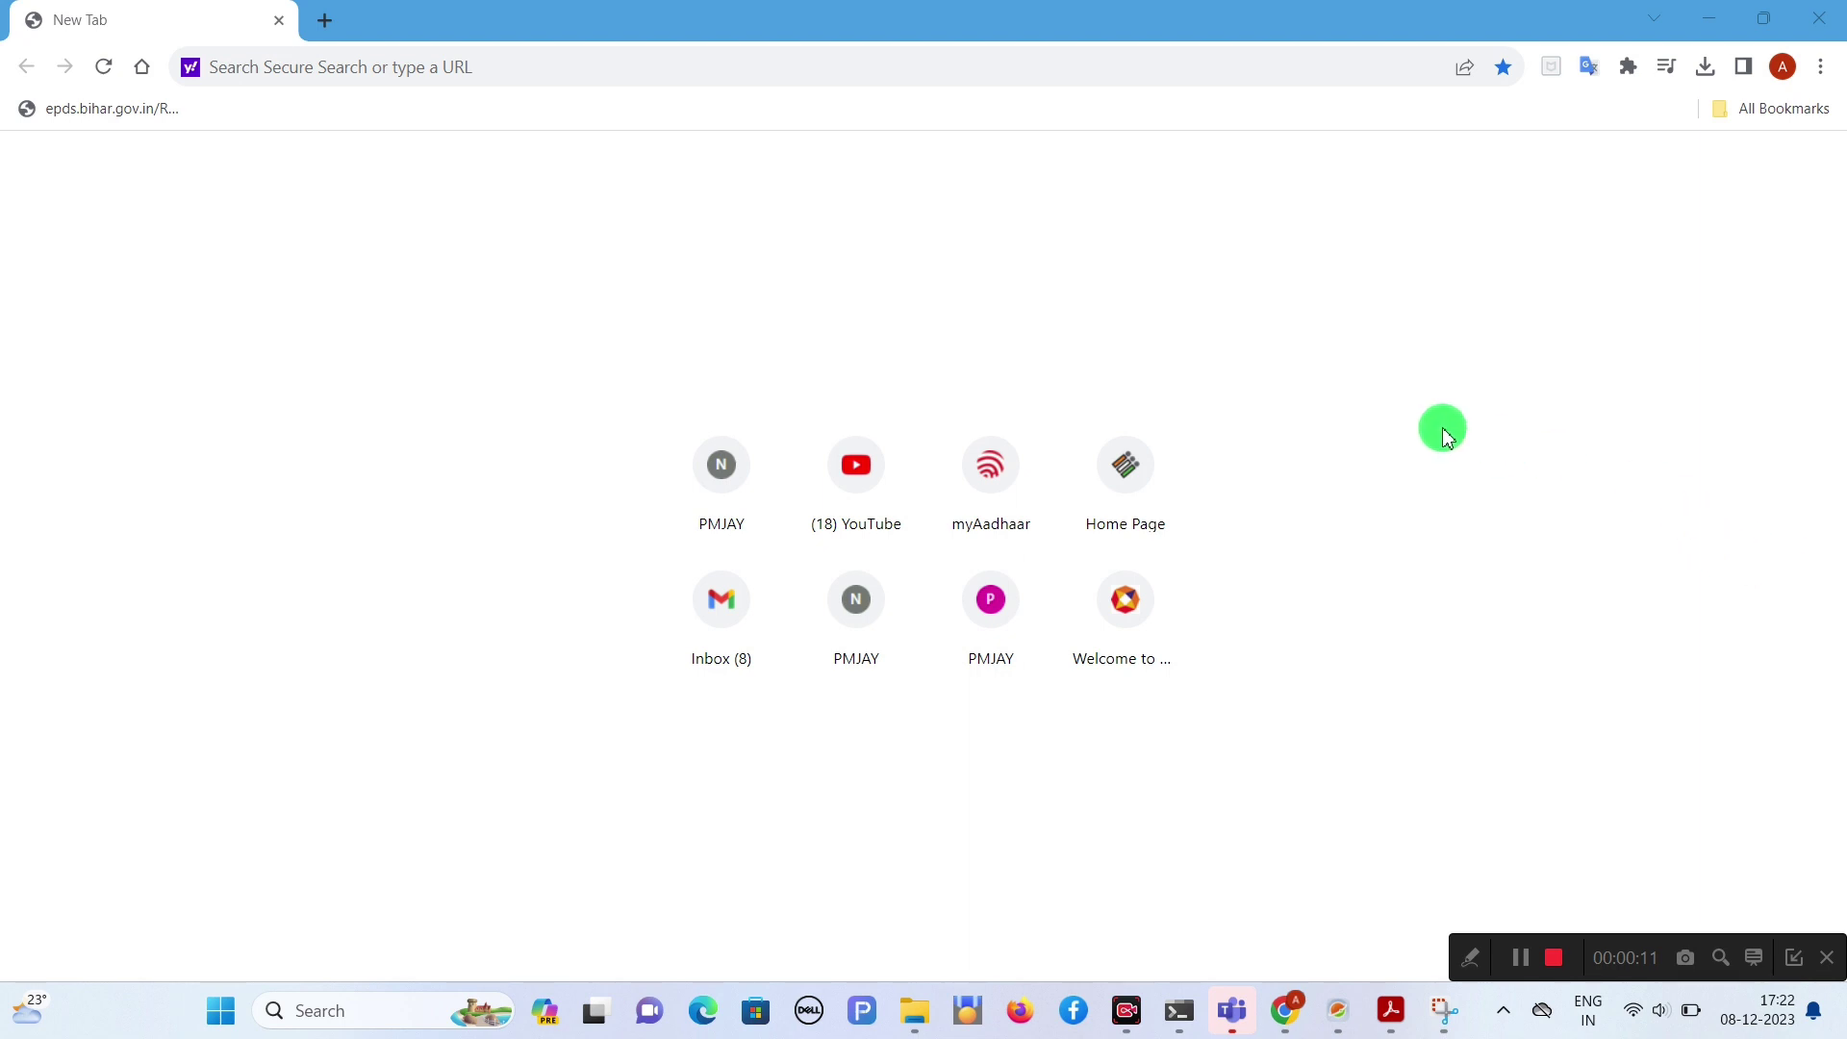
# Step: Reload the blank new-tab page several times from its right-click menu
pyautogui.rightClick(1441, 430)
pyautogui.click(1528, 515)
pyautogui.rightClick(1532, 516)
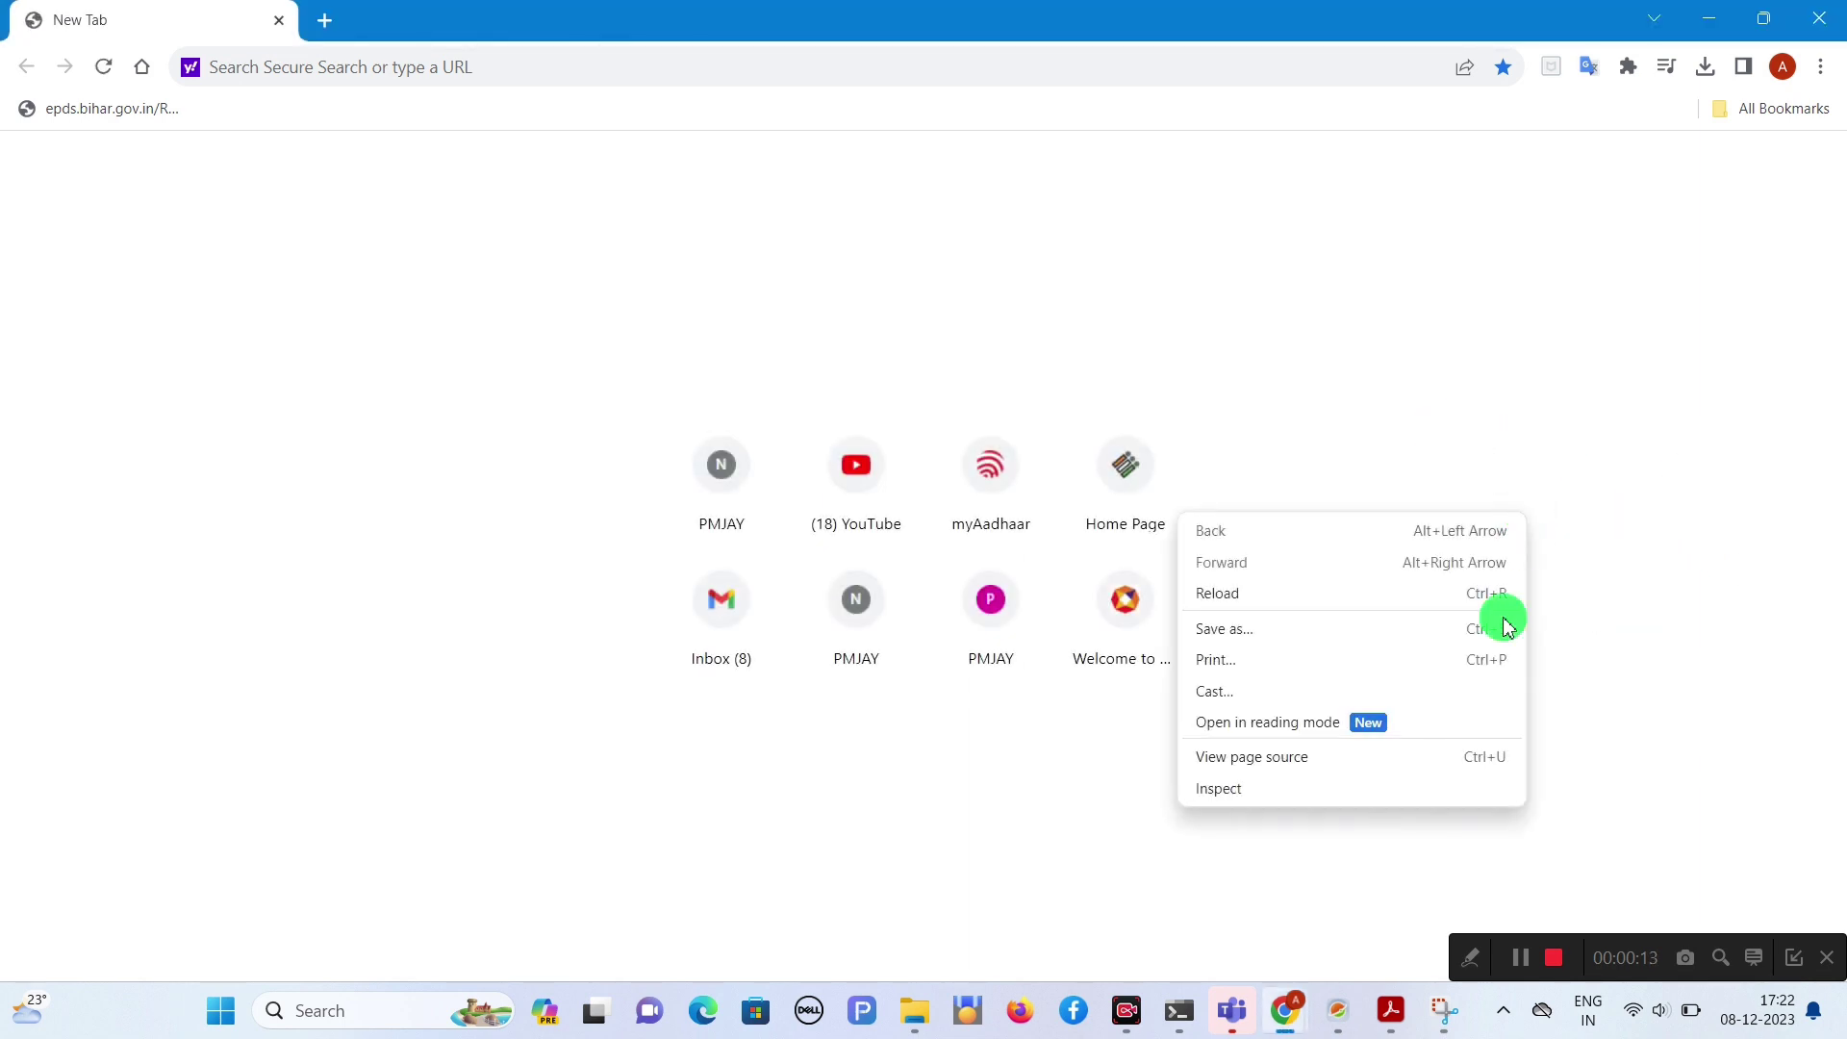
pyautogui.click(1425, 596)
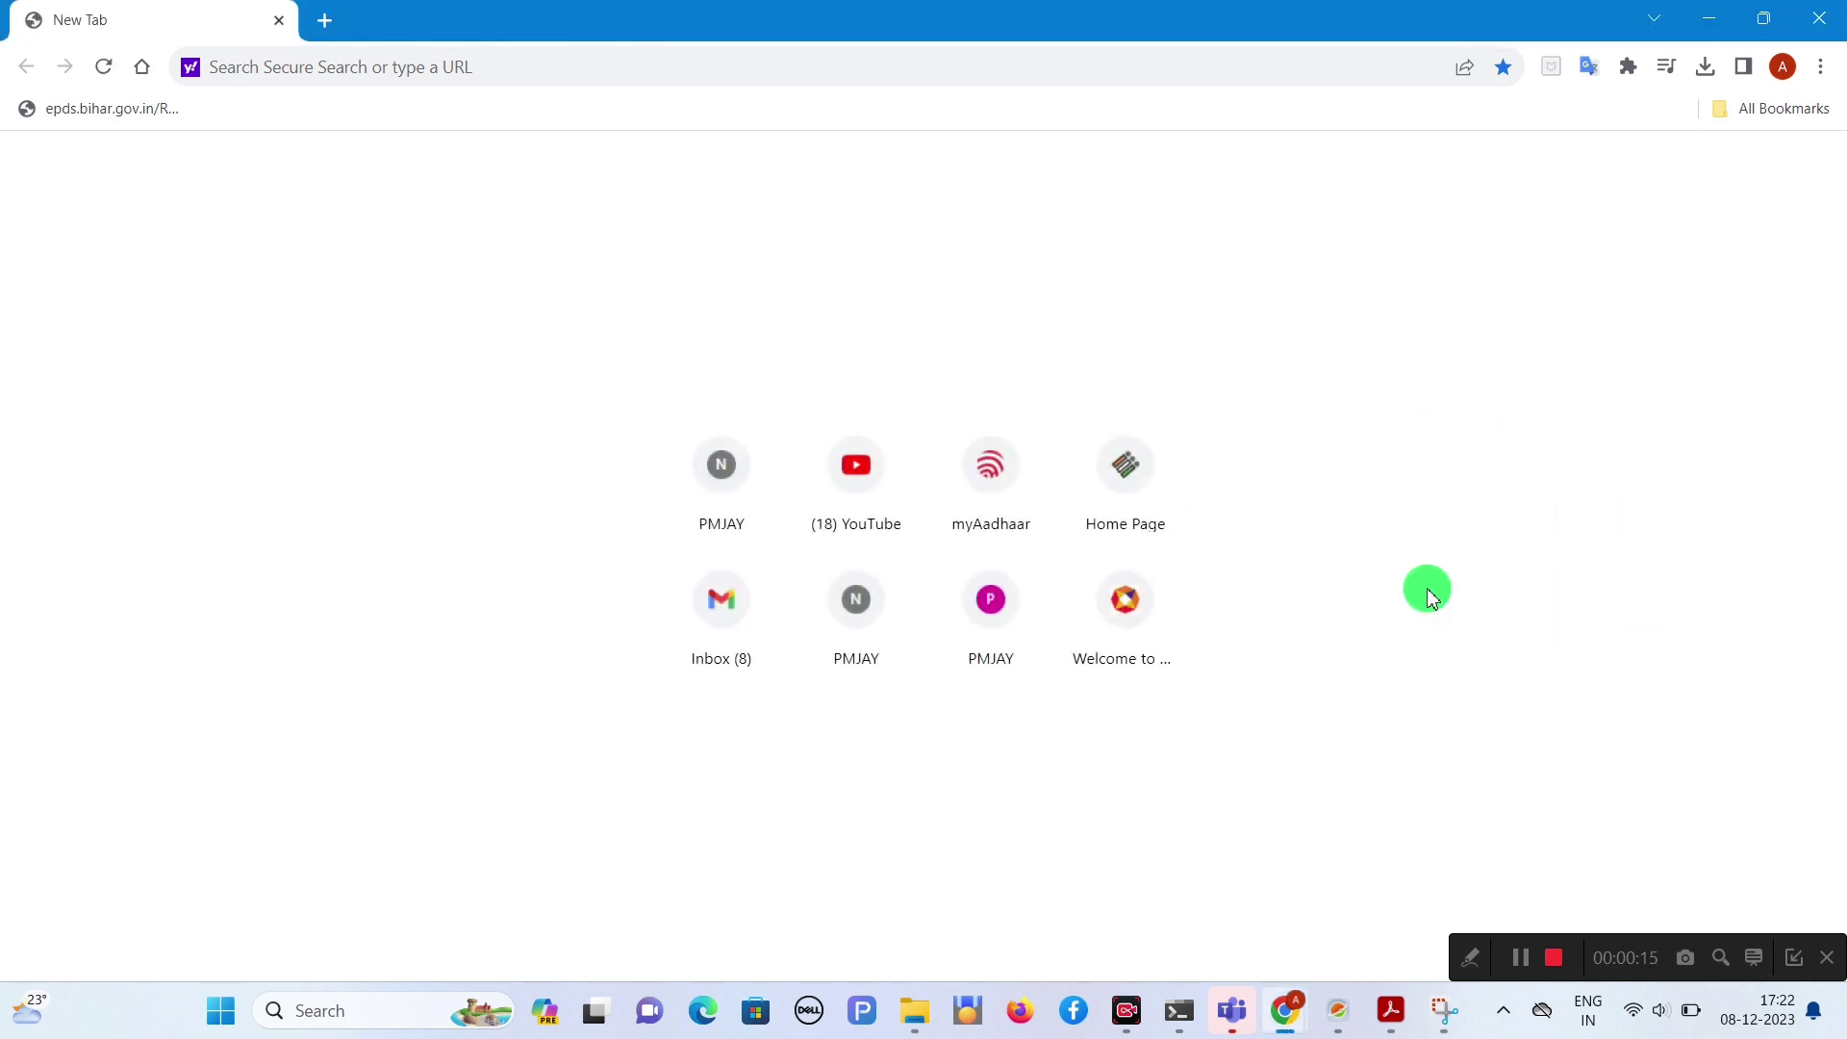
pyautogui.rightClick(1428, 594)
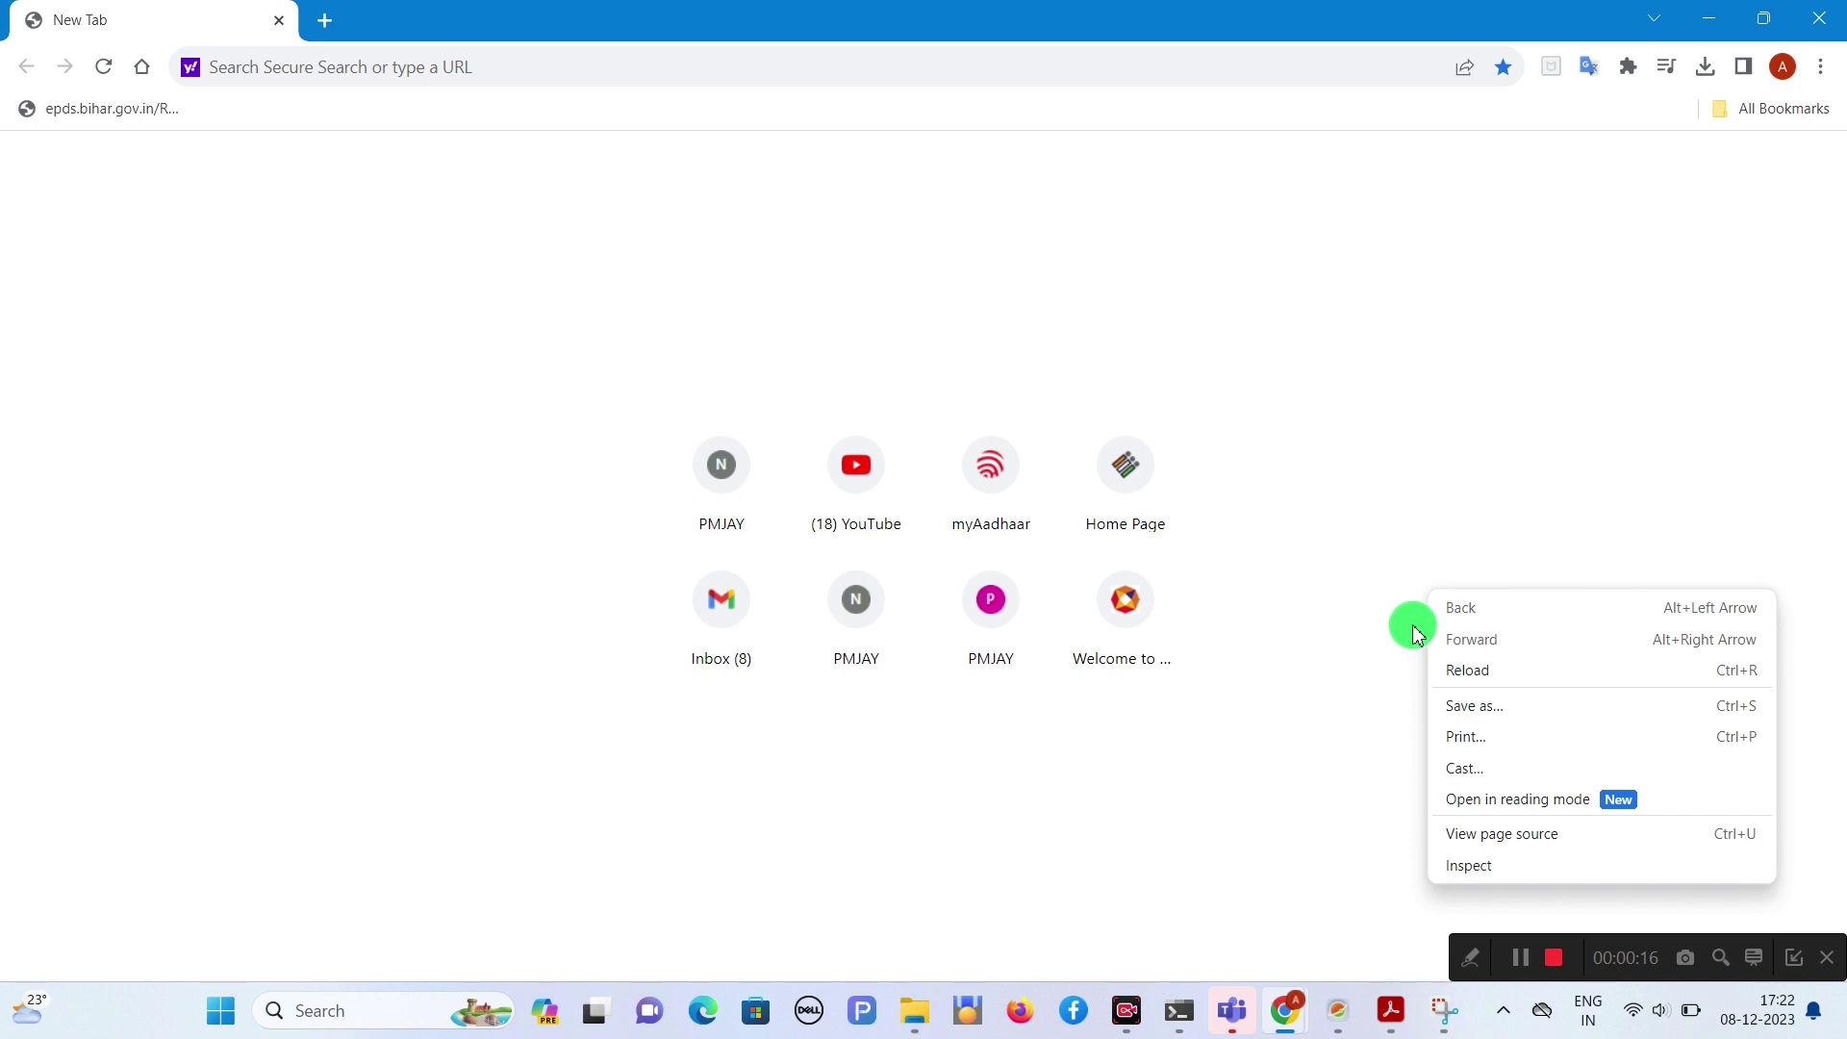
pyautogui.click(1466, 674)
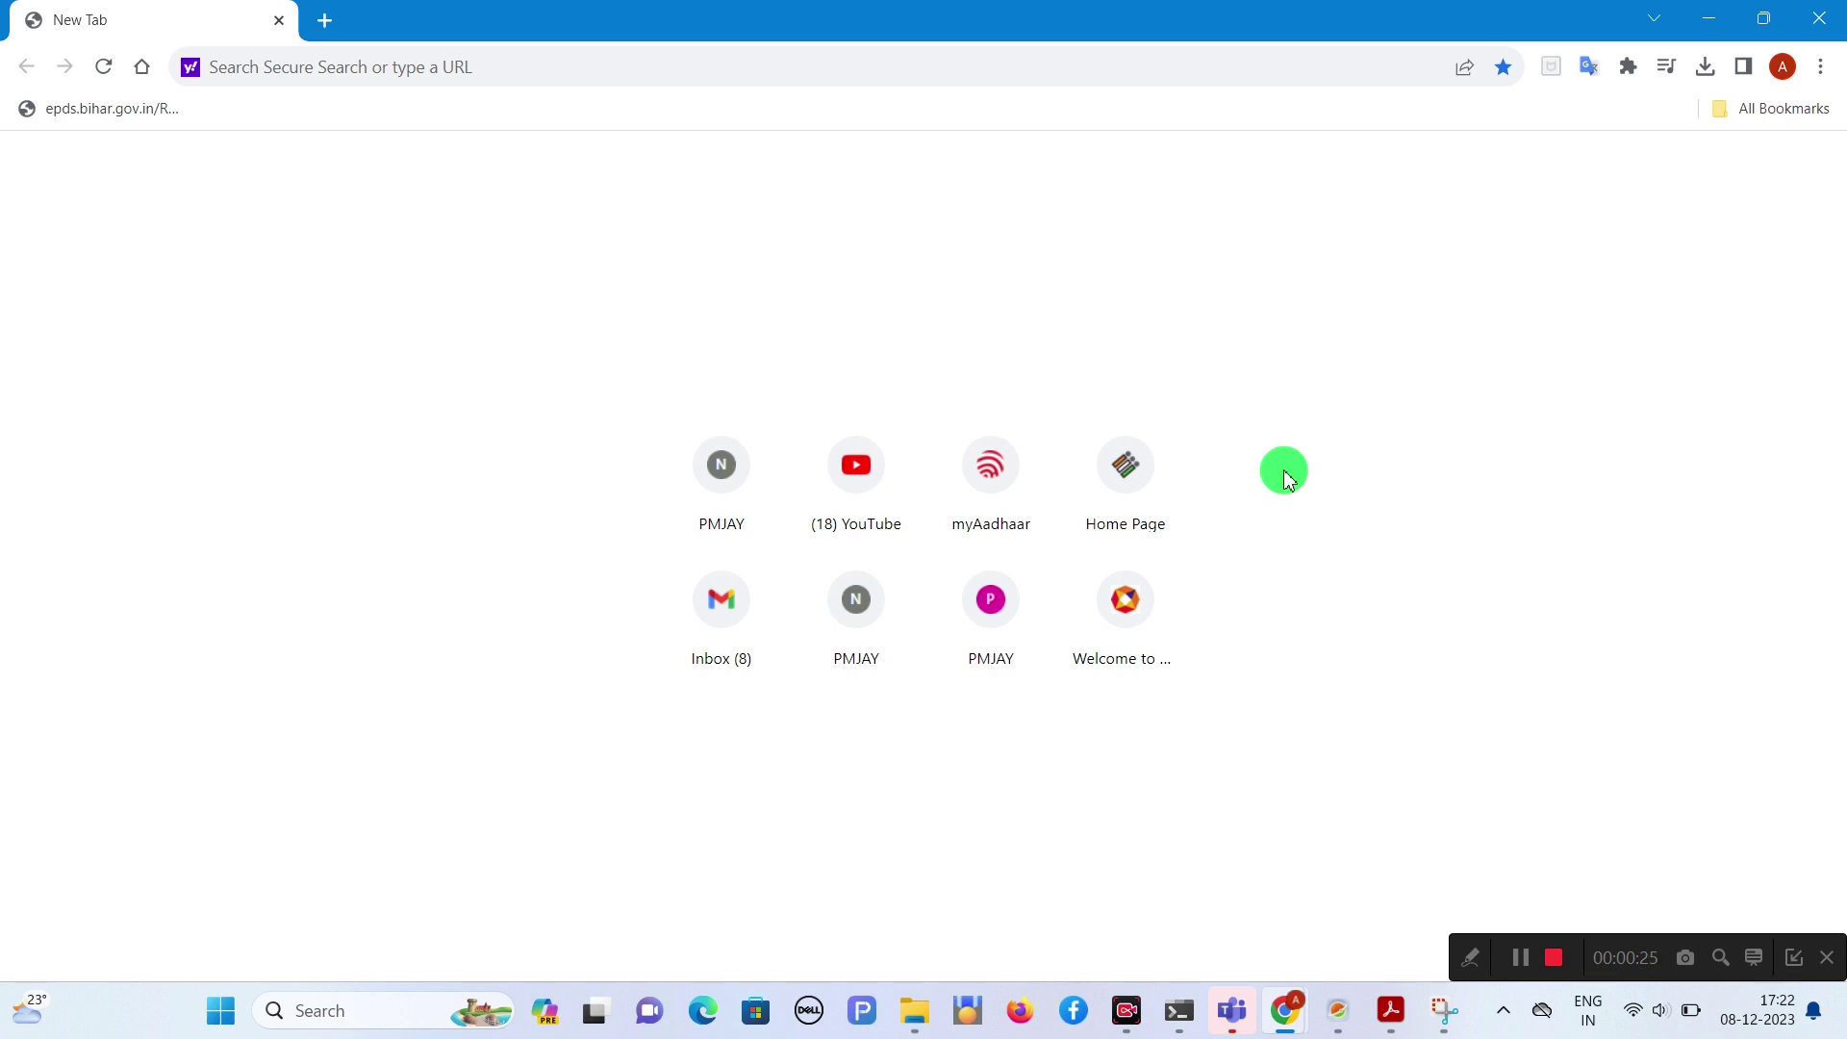
pyautogui.rightClick(1288, 479)
pyautogui.click(1302, 542)
pyautogui.rightClick(1300, 545)
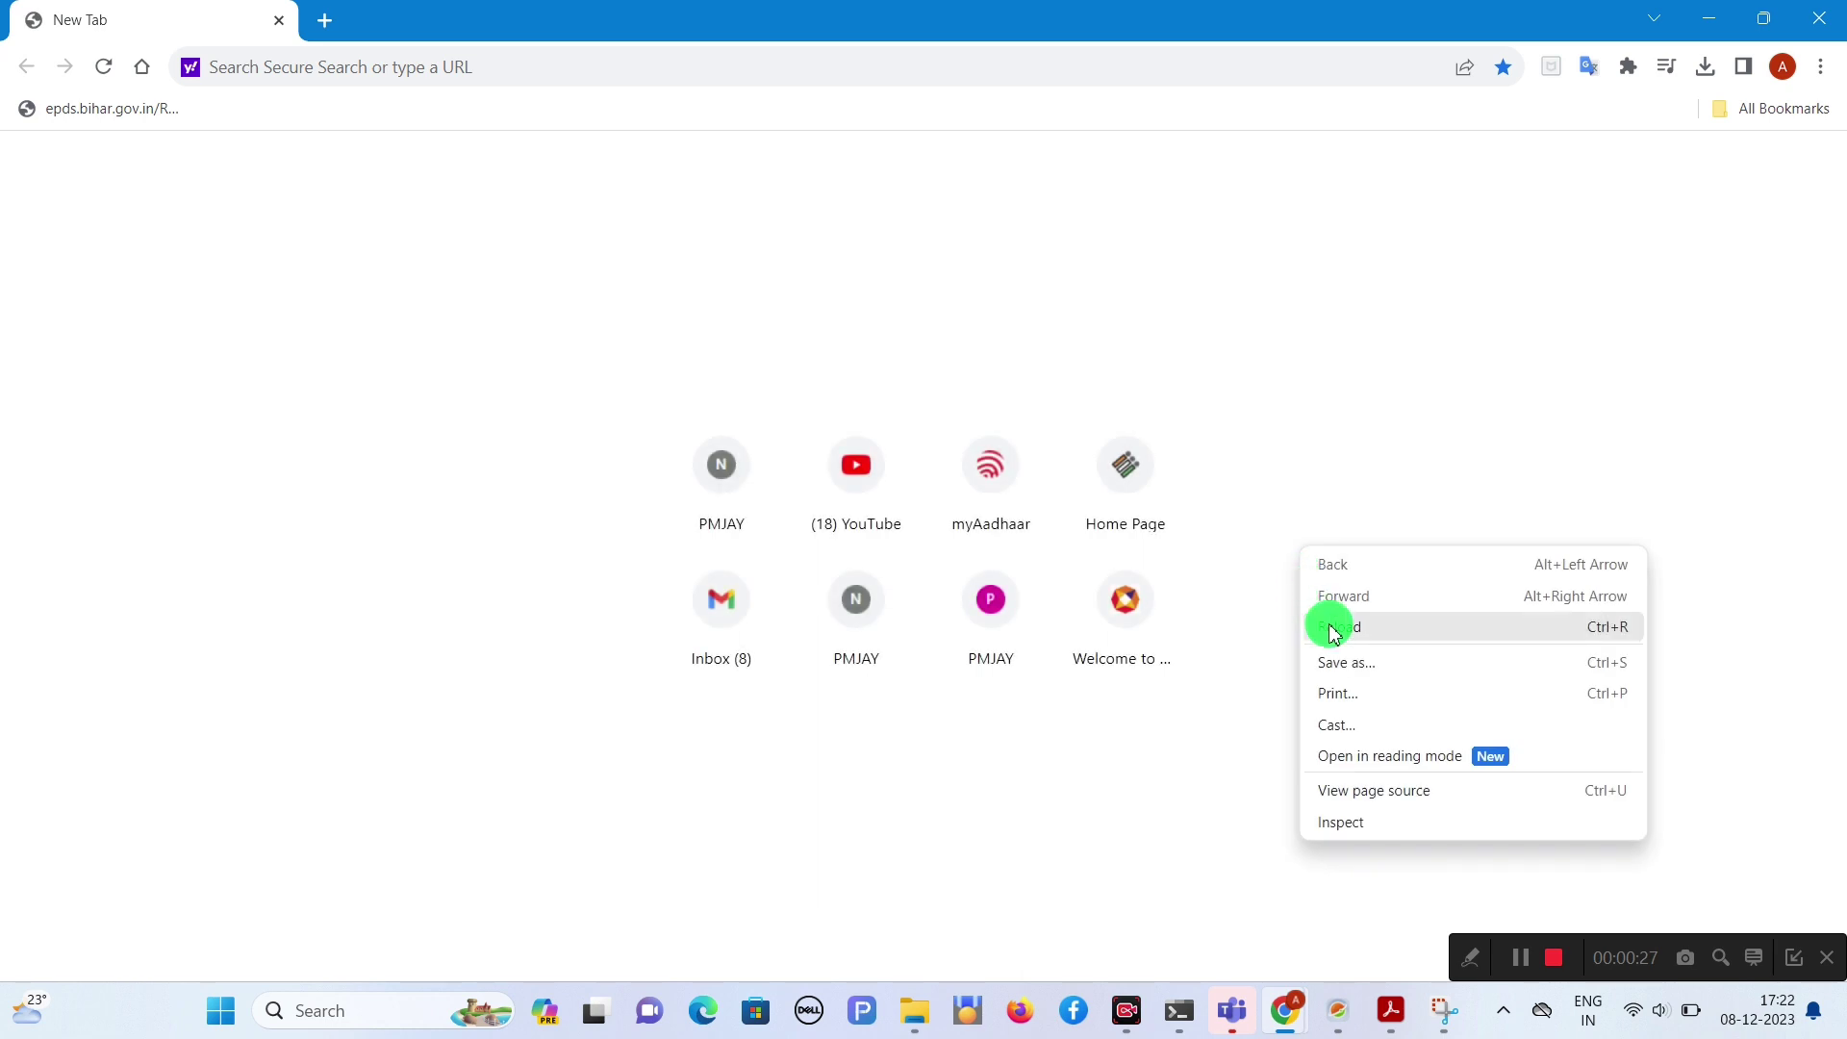
pyautogui.click(1331, 628)
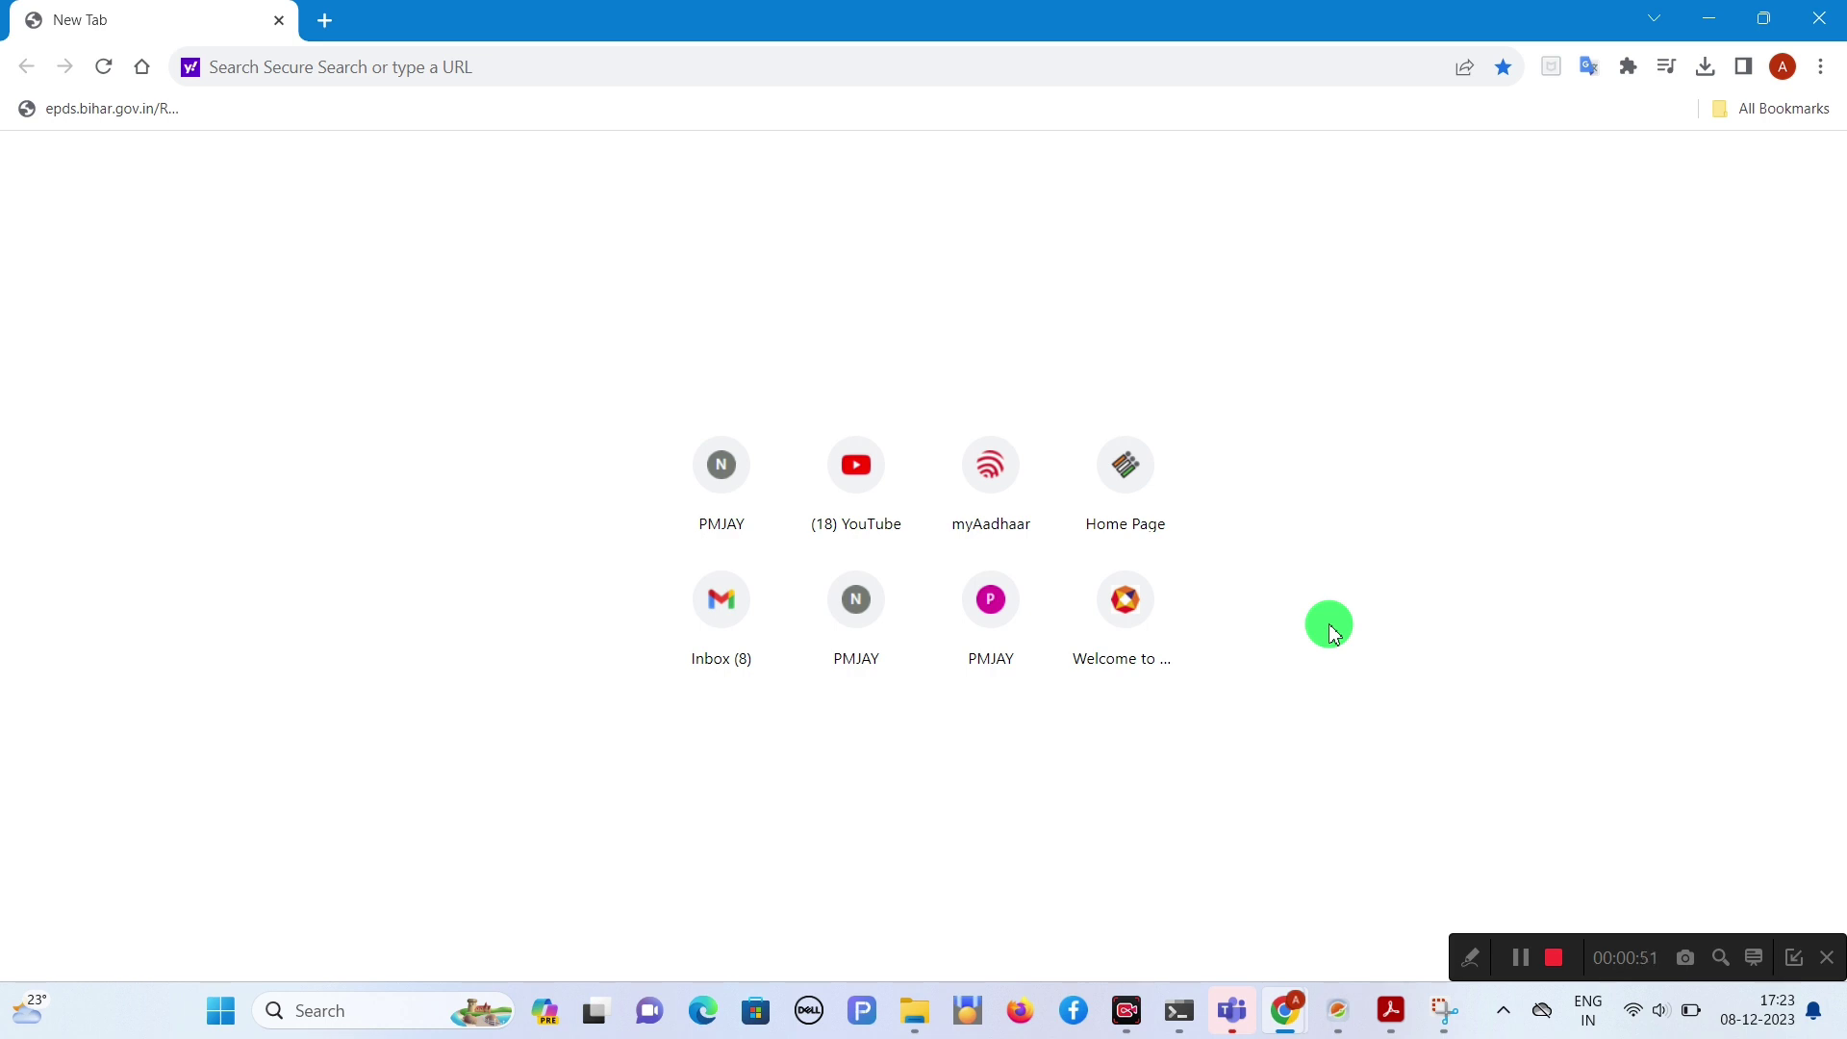
# Step: Search for 'nsdl pan' and highlight the National Securities Depository Limited result
pyautogui.click(1020, 66)
pyautogui.write('nsdl pan')
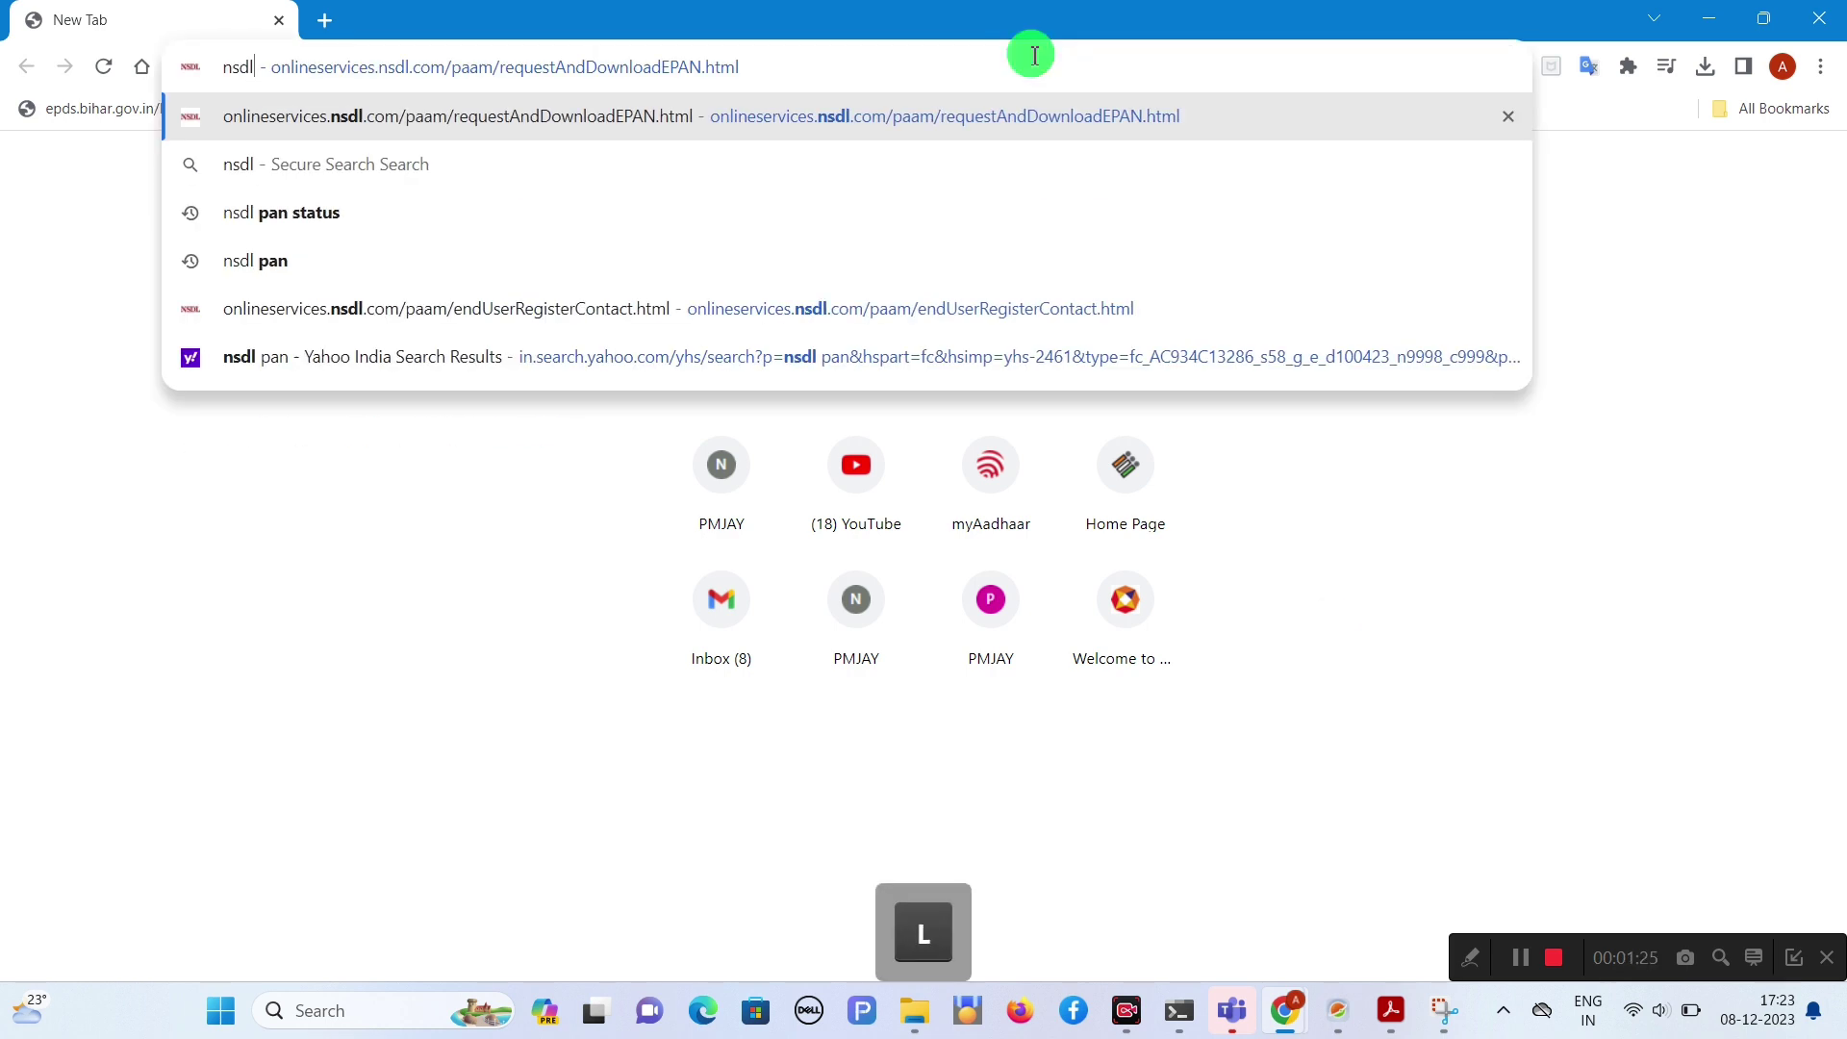
pyautogui.press('Return')
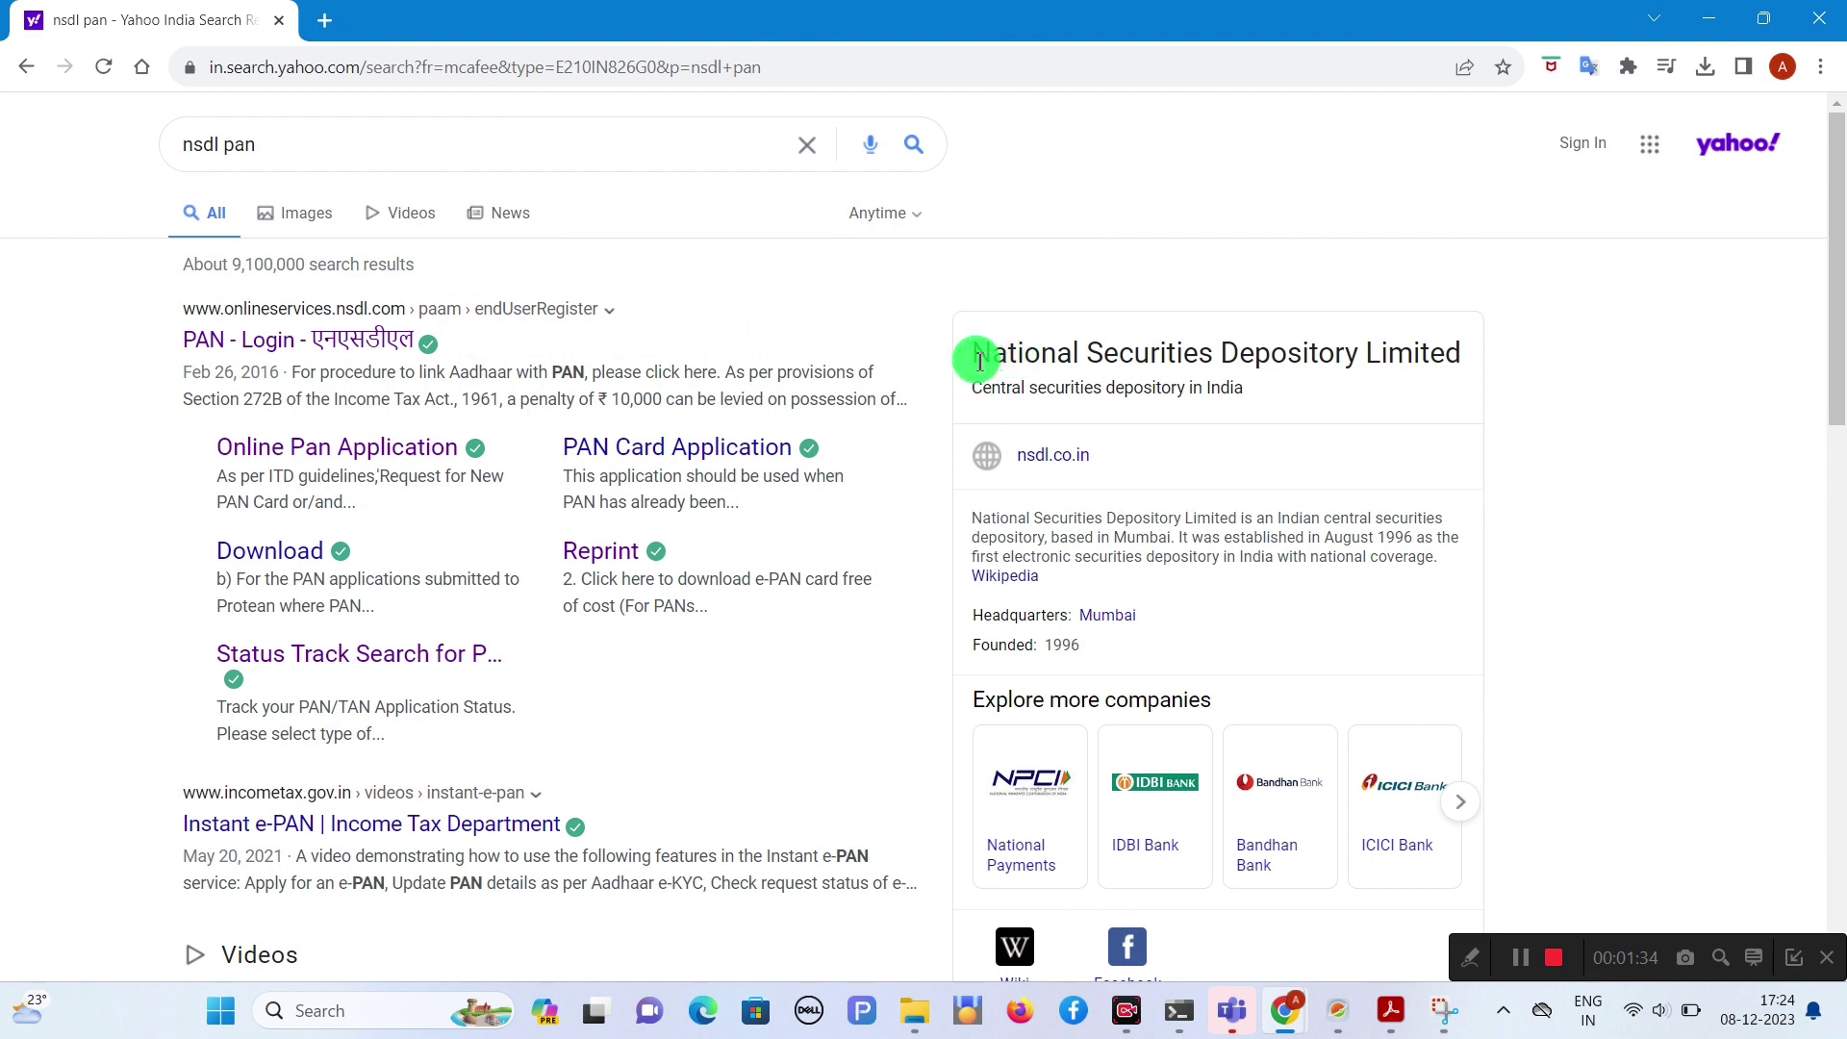
pyautogui.moveTo(958, 364); pyautogui.dragTo(1328, 358)
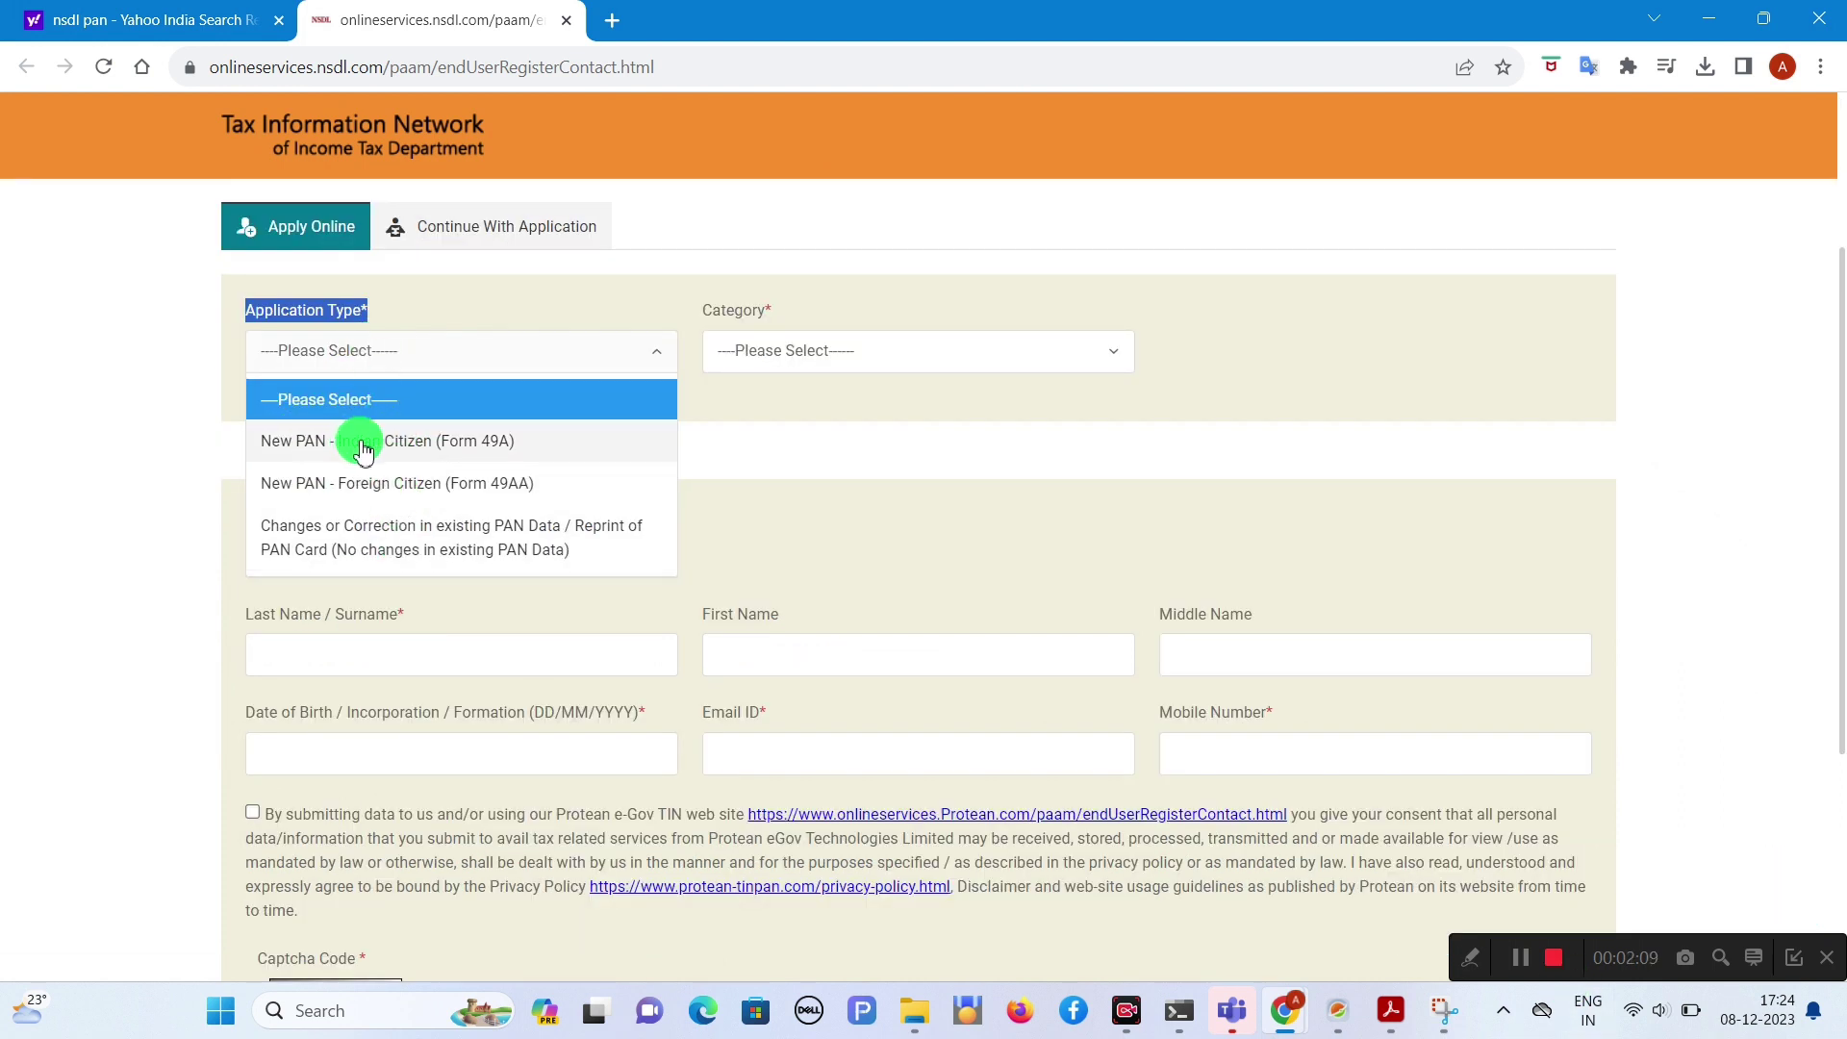
# Step: Choose New PAN – Indian Citizen (Form 49A) with applicant category INDIVIDUAL
pyautogui.click(457, 444)
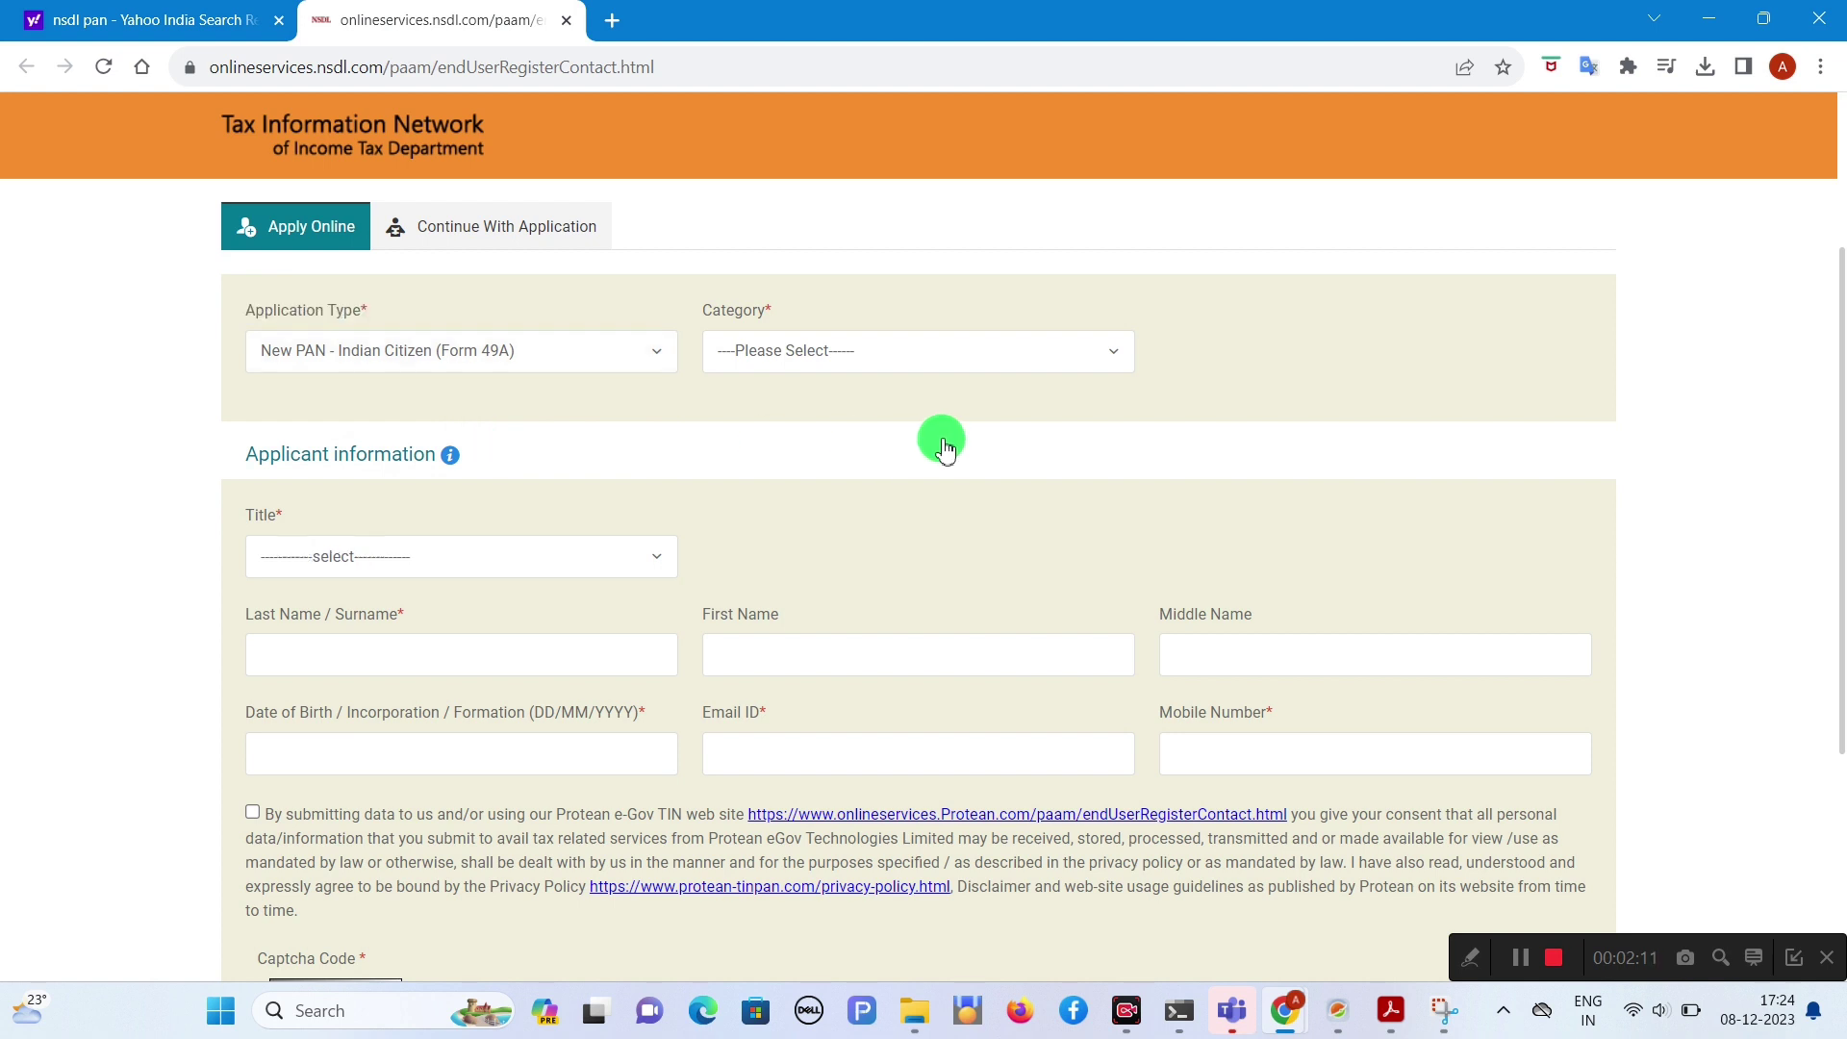
pyautogui.click(817, 349)
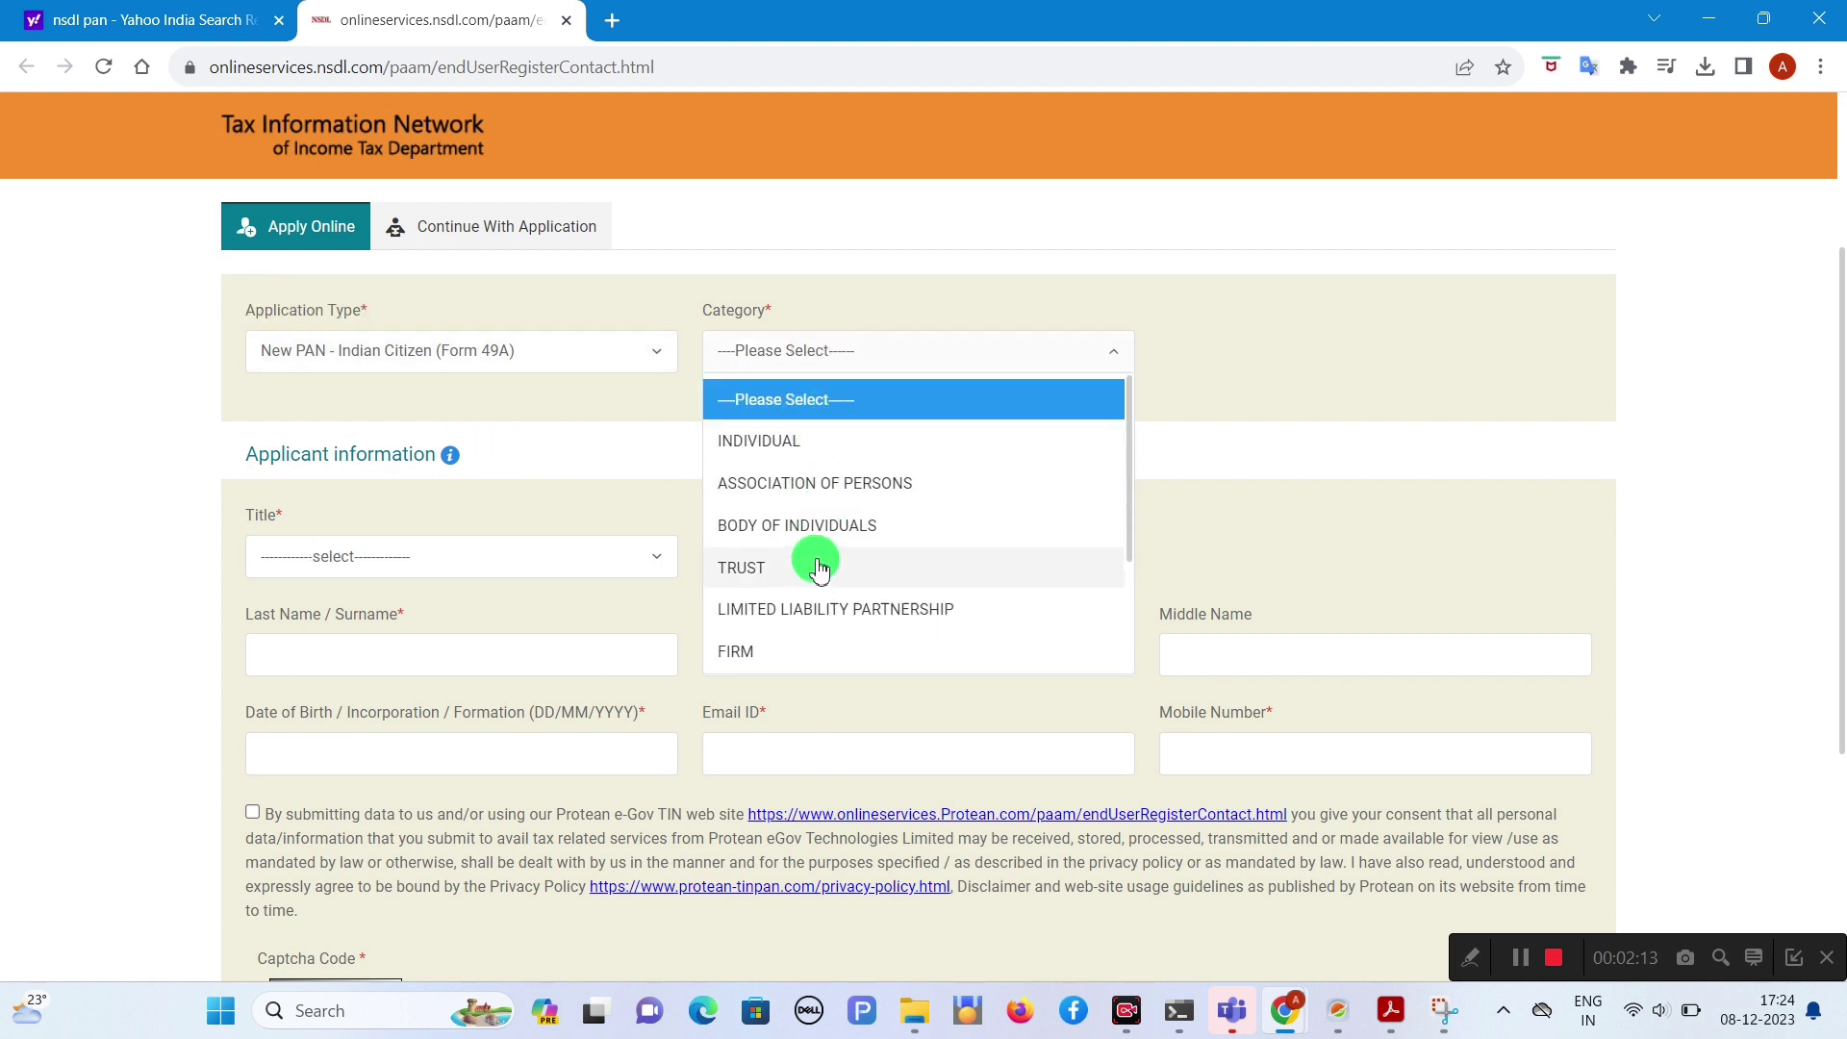
pyautogui.click(885, 445)
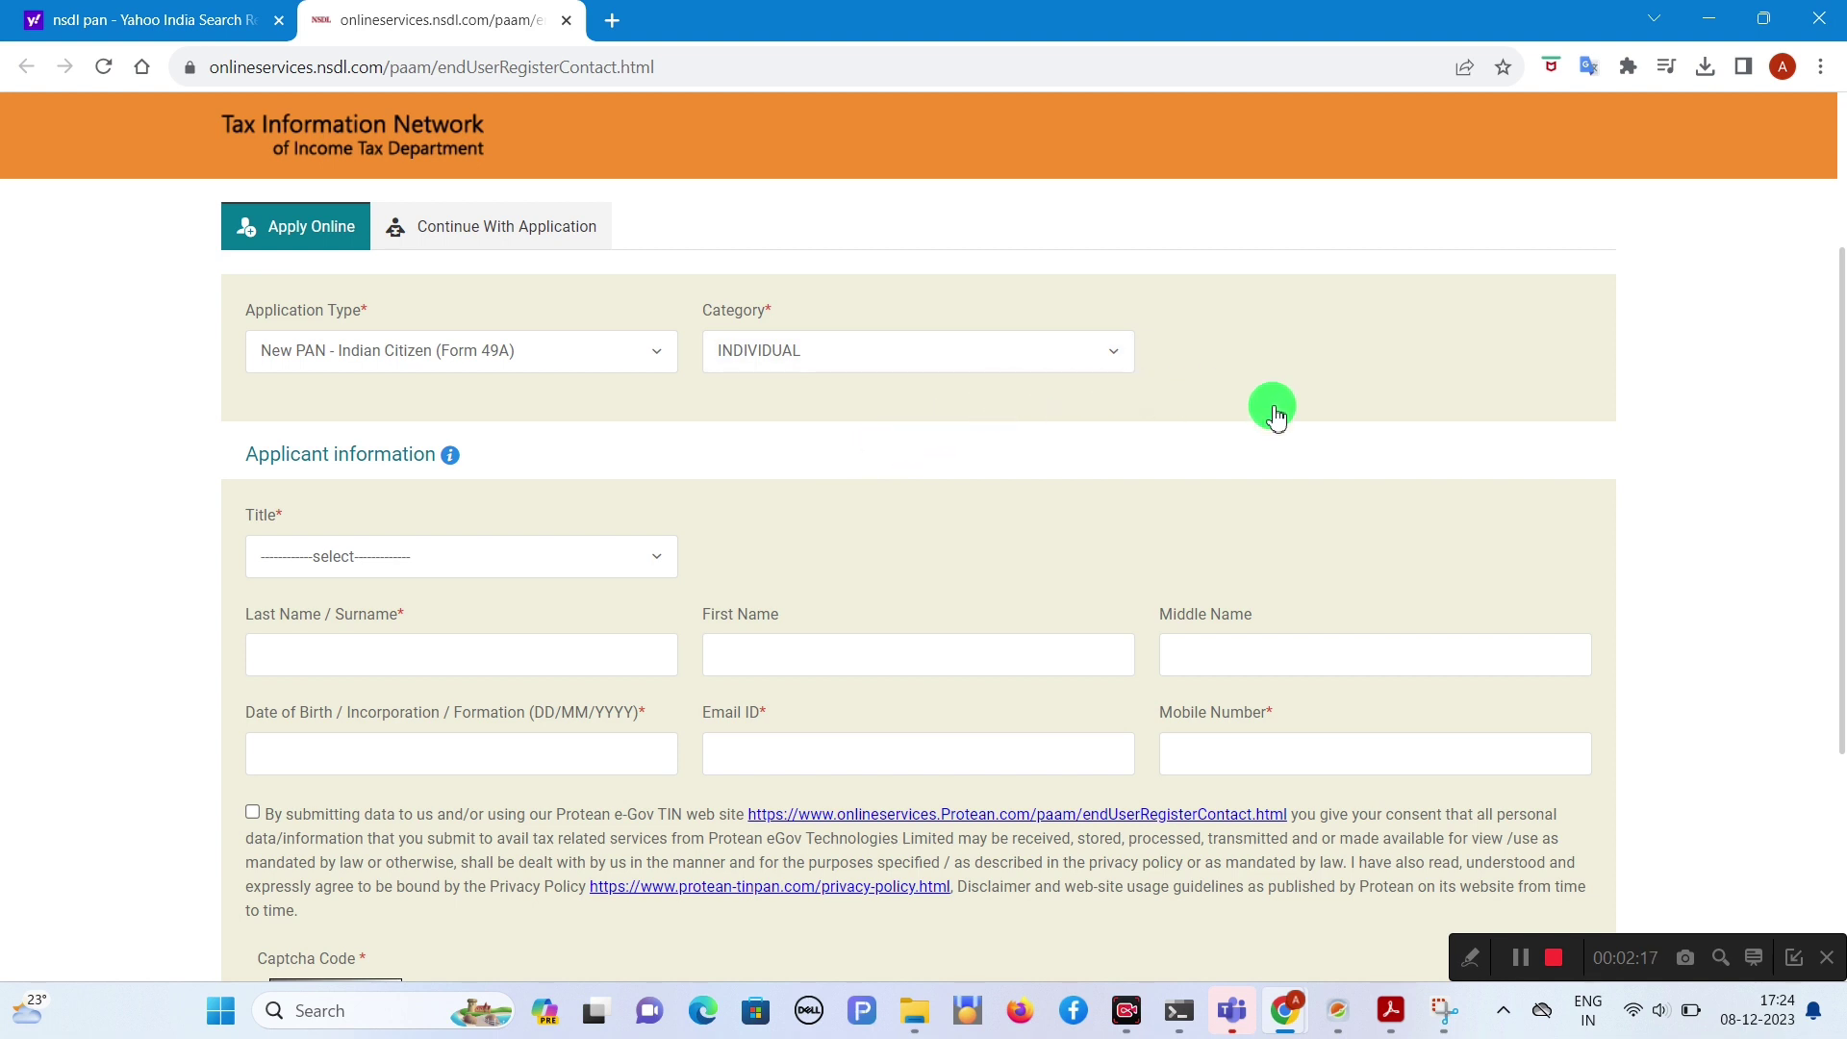
pyautogui.moveTo(1838, 300); pyautogui.dragTo(1837, 385)
# Step: Set the title to Shri and enter the applicant's first and last names
pyautogui.click(462, 412)
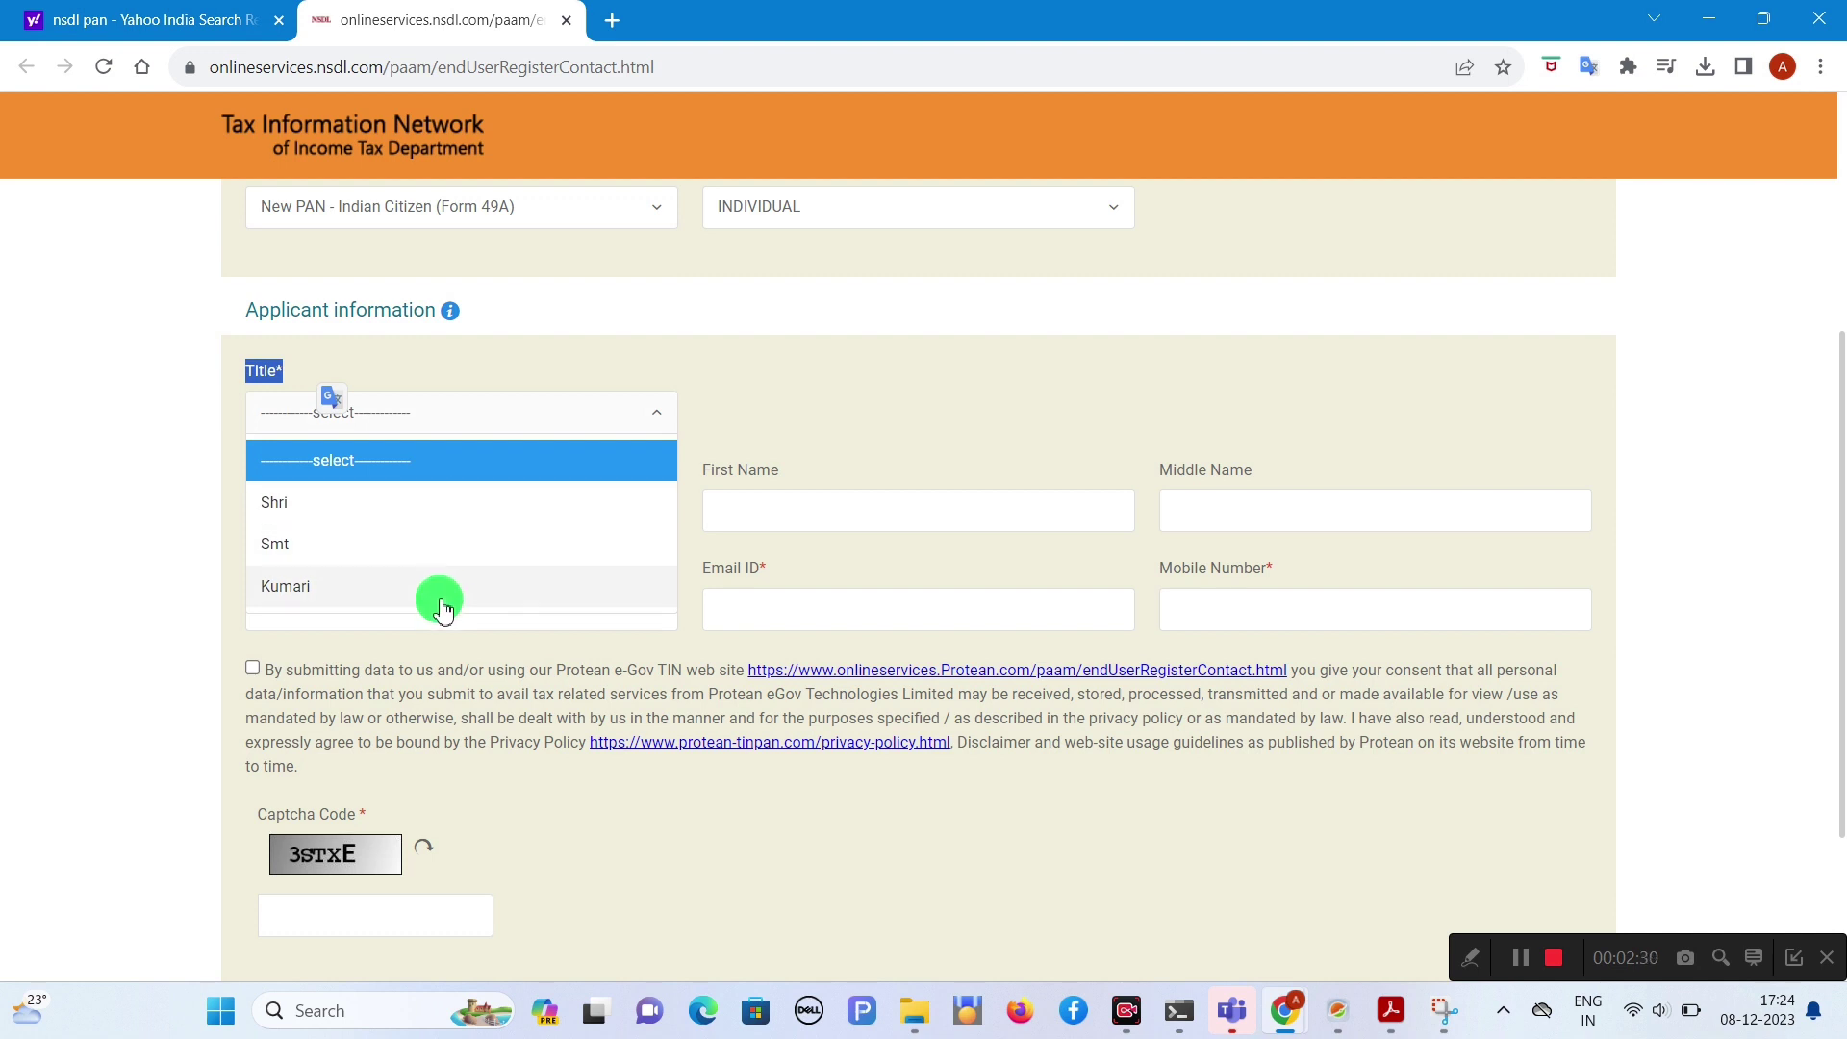
pyautogui.click(474, 511)
pyautogui.click(789, 520)
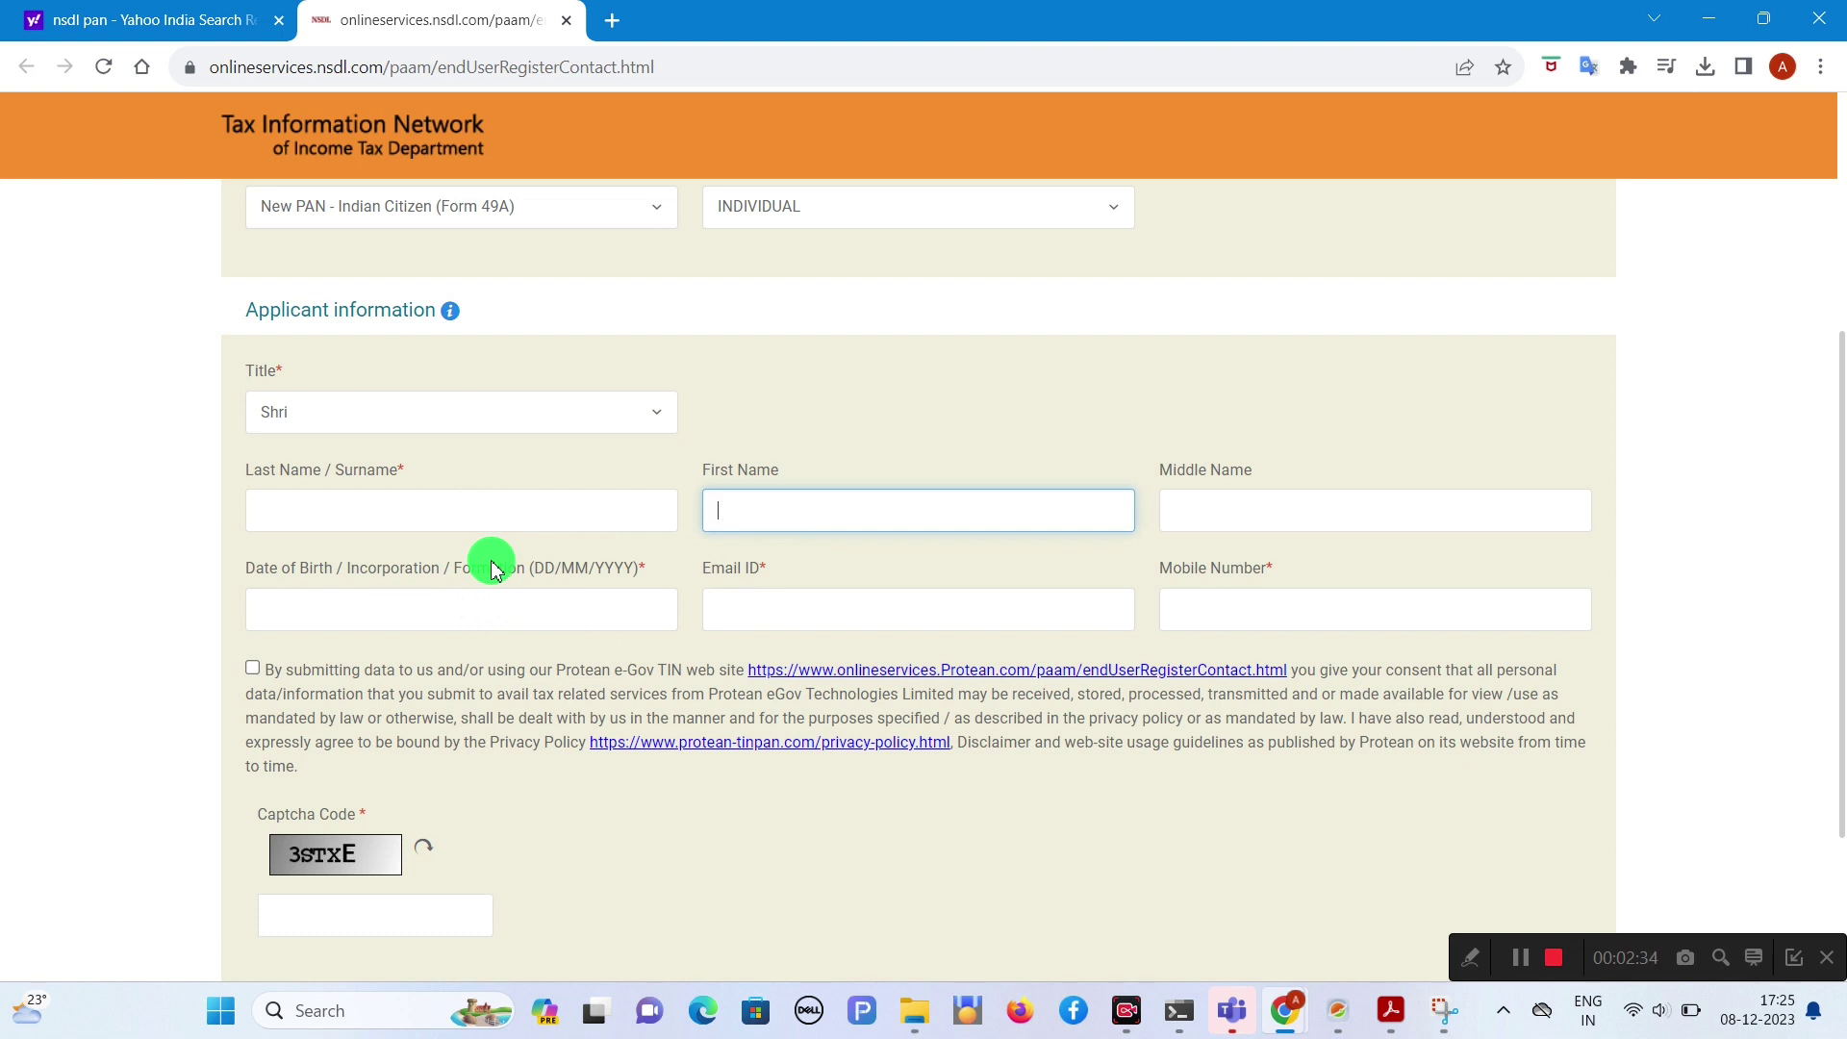
pyautogui.write('DEMO')
pyautogui.click(1198, 522)
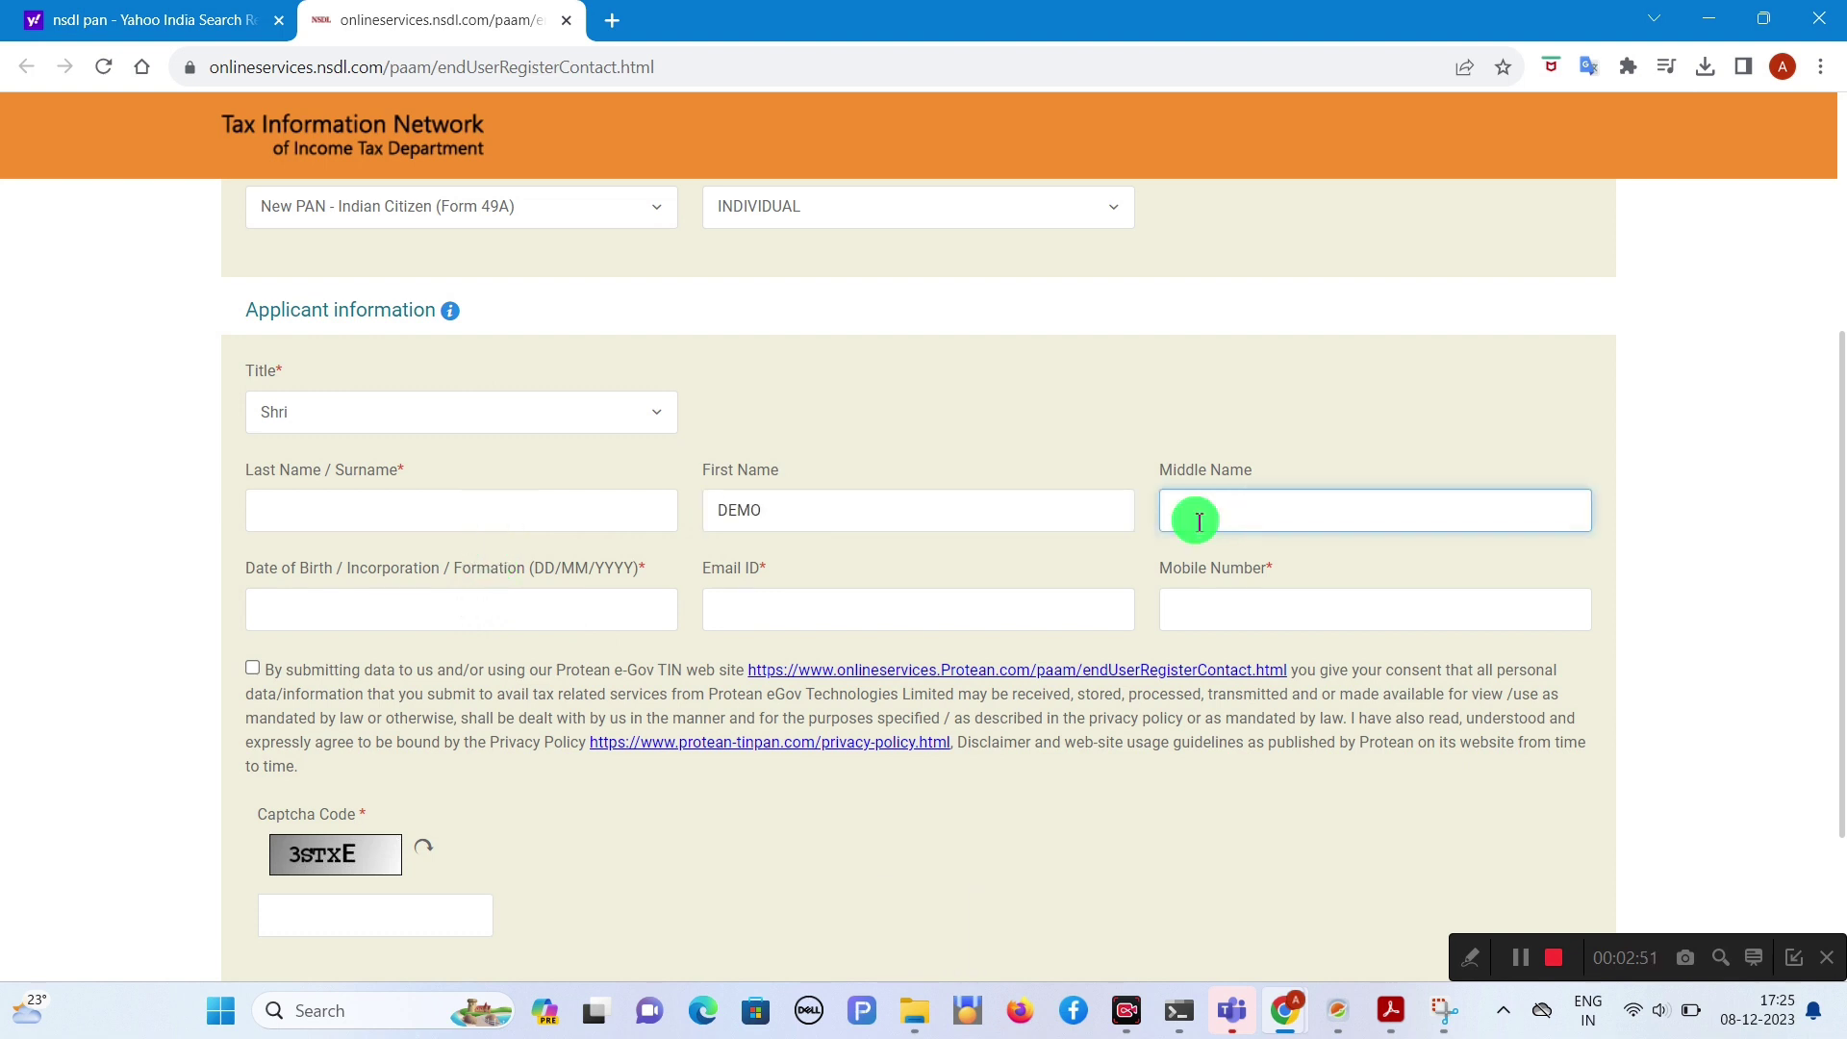
pyautogui.click(577, 510)
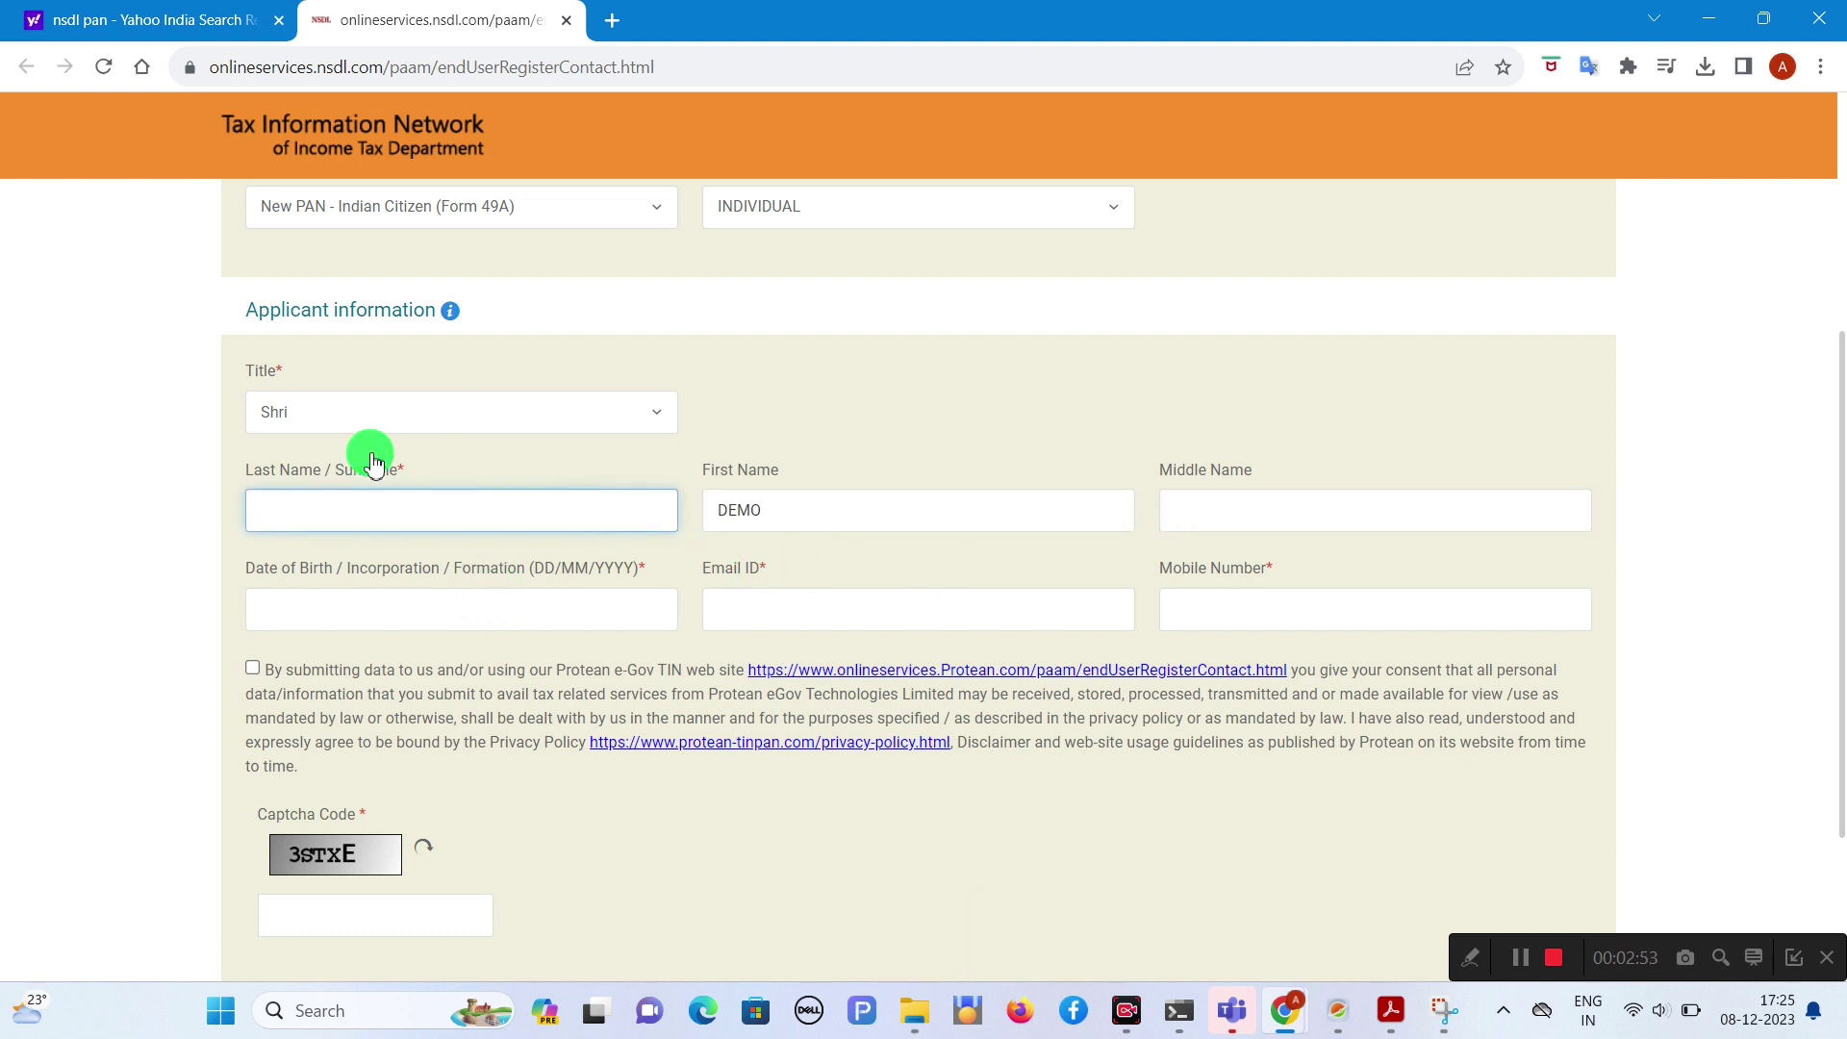
pyautogui.moveTo(242, 473); pyautogui.dragTo(303, 473)
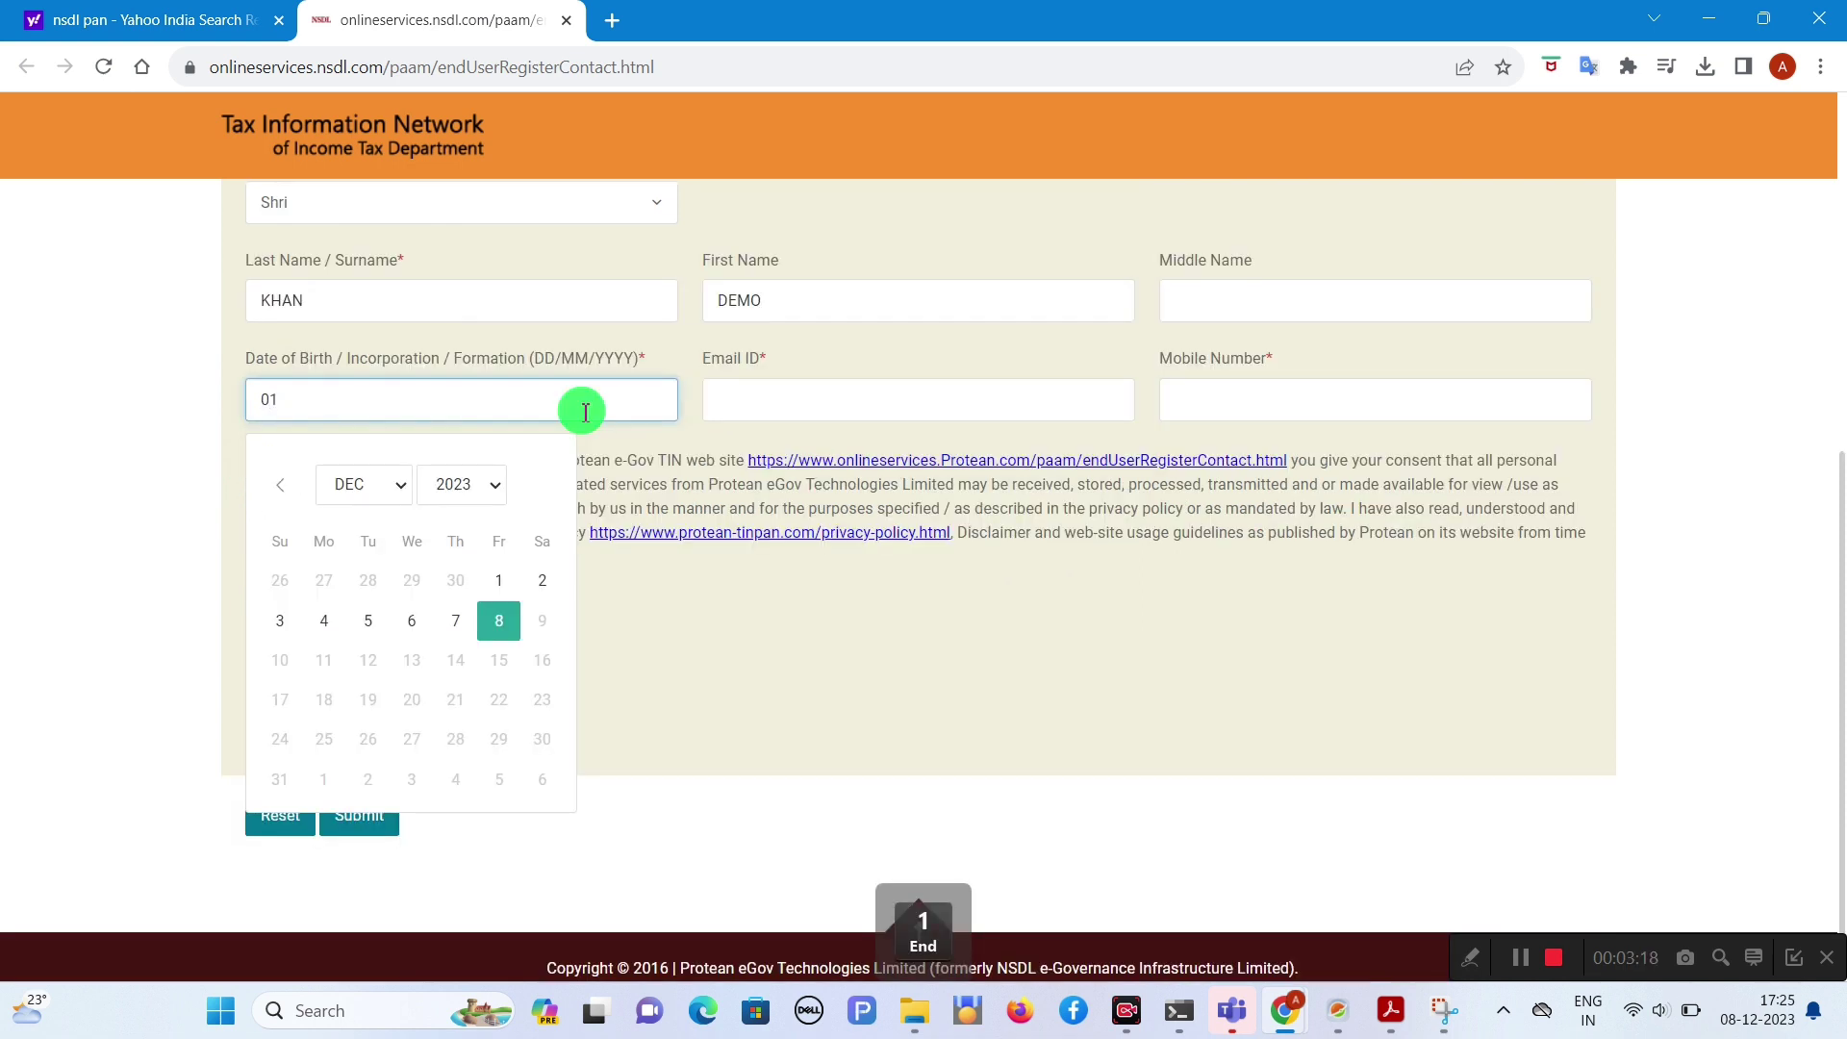
pyautogui.write('000')
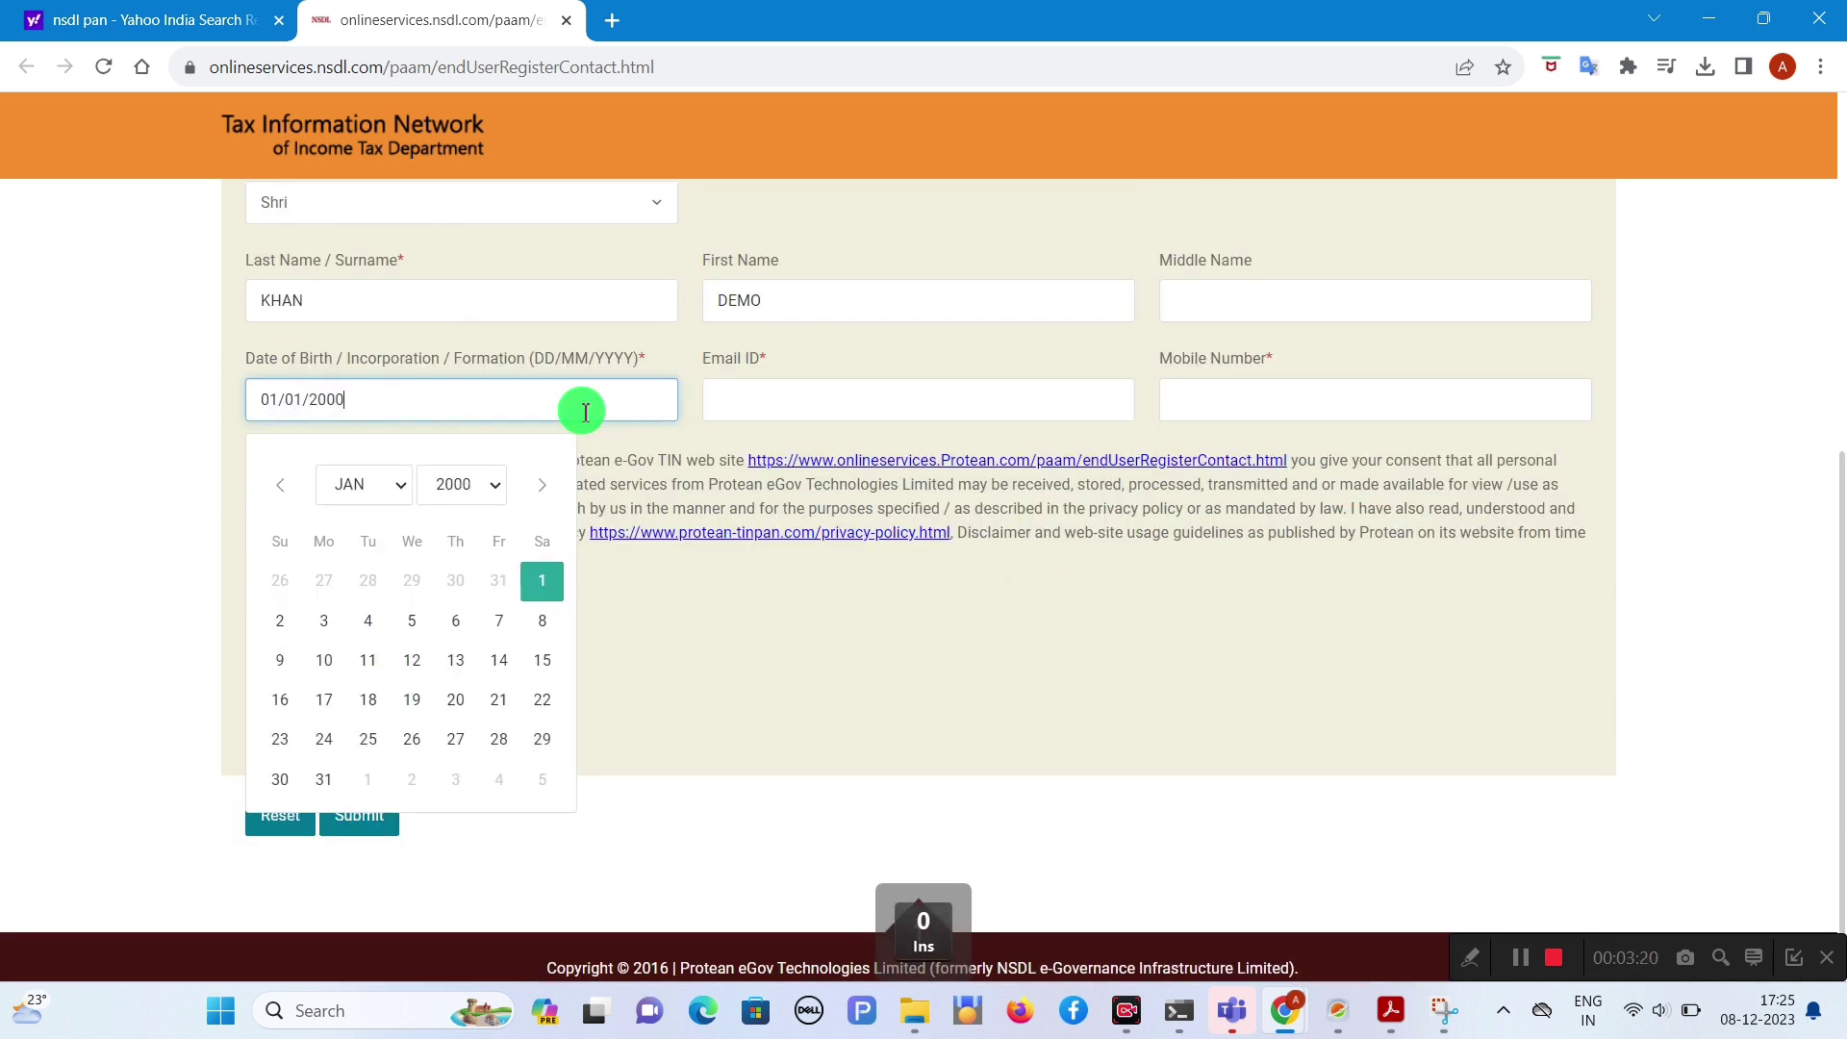
# Step: Fill the e-mail and mobile fields, tick the consent declaration, enter the captcha, and submit
pyautogui.click(745, 404)
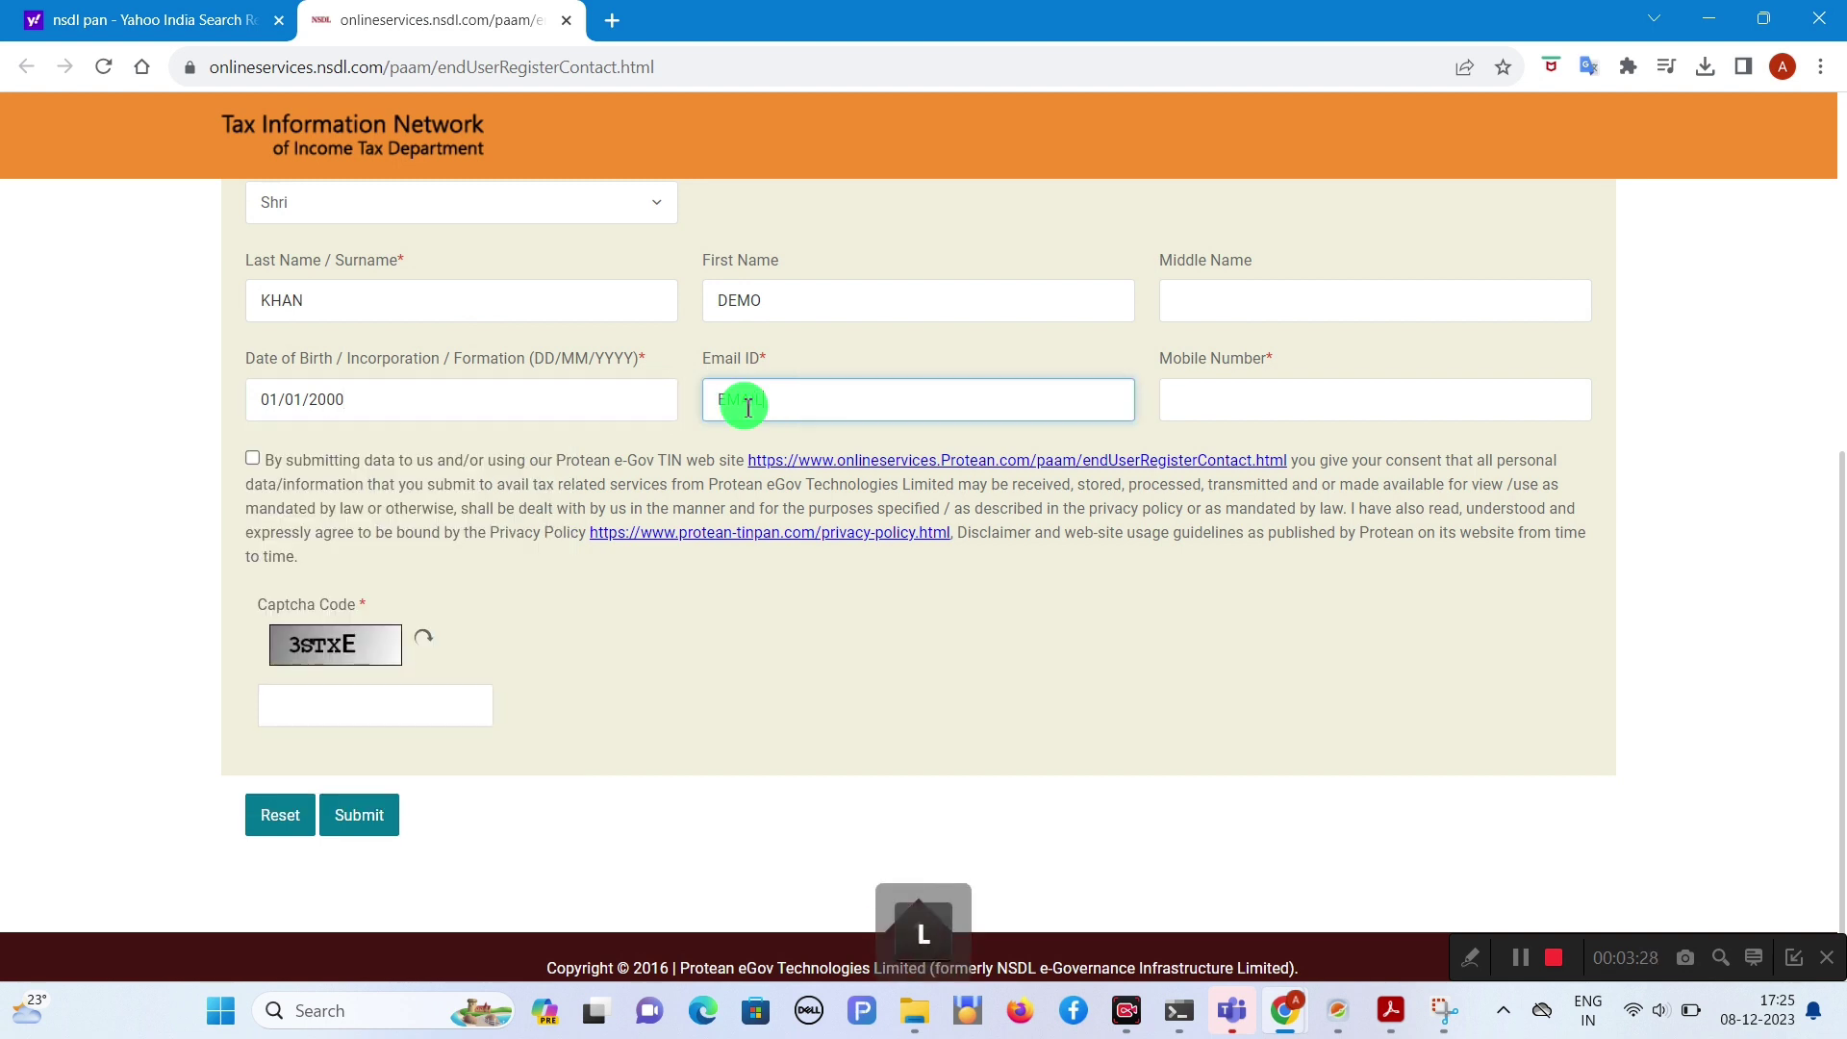
pyautogui.click(1203, 395)
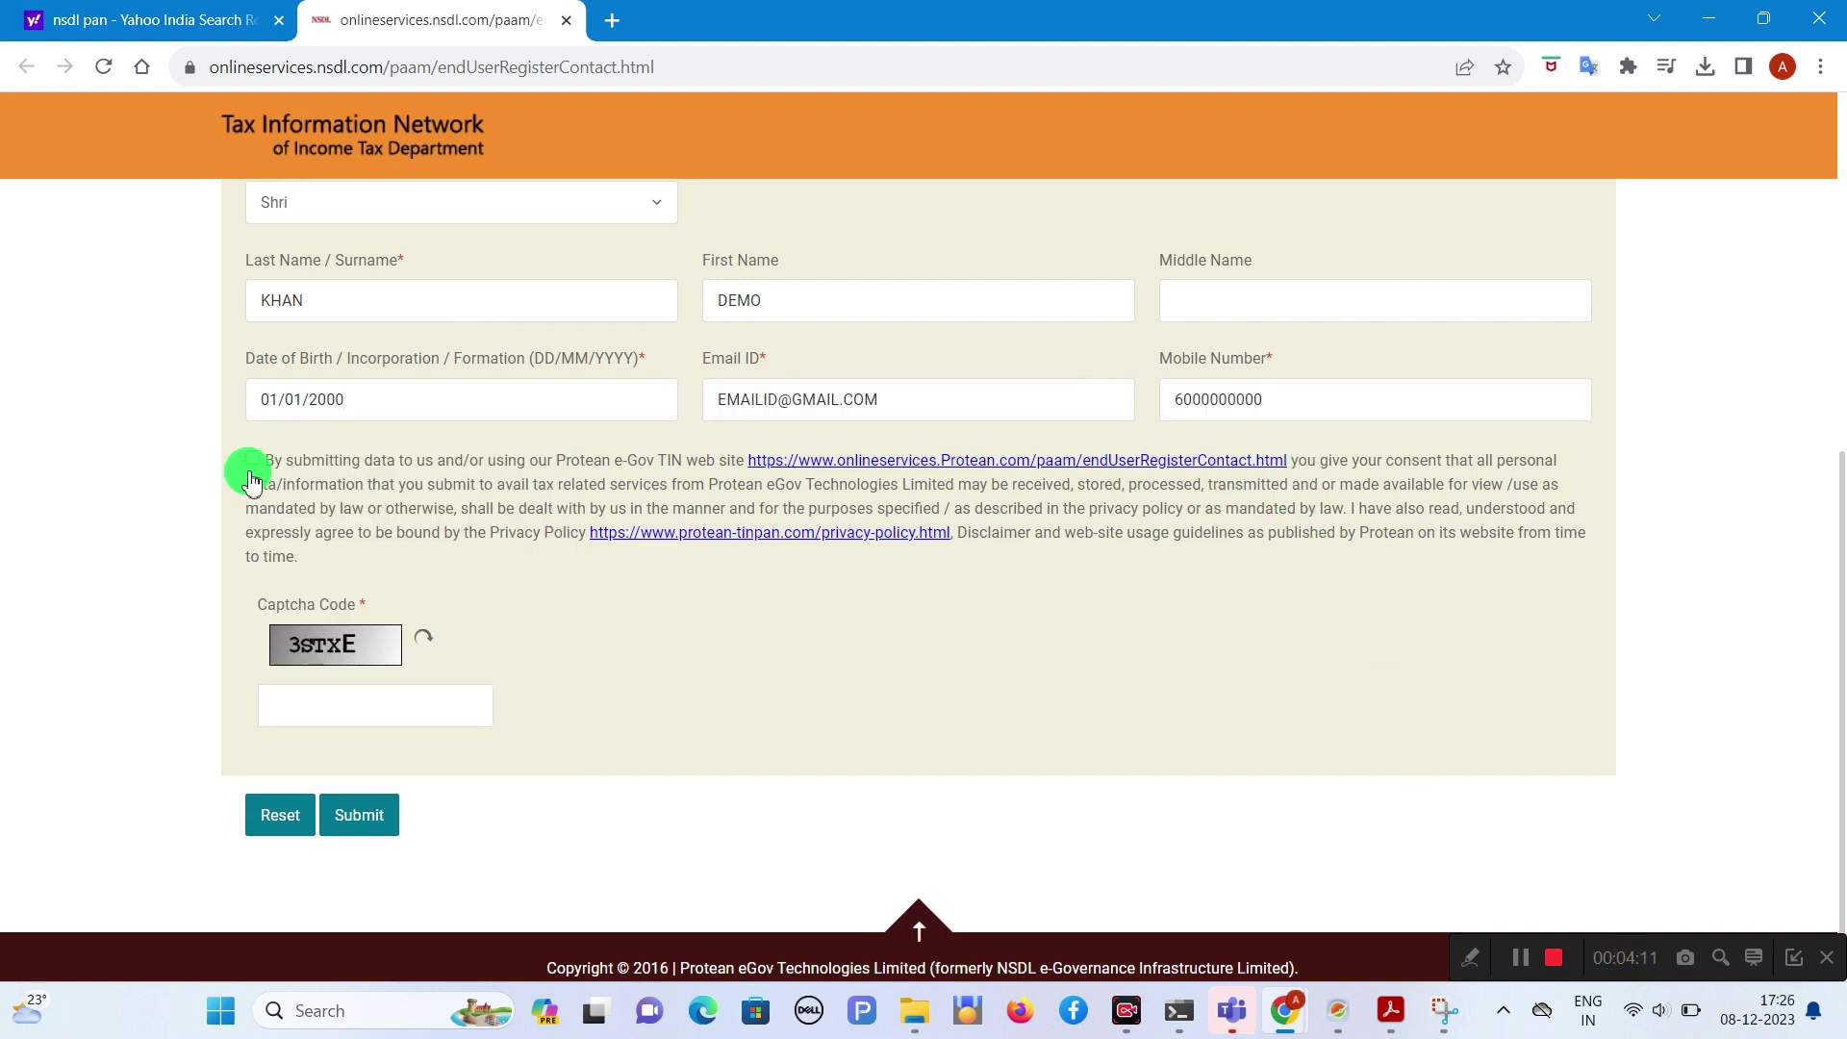
pyautogui.click(252, 458)
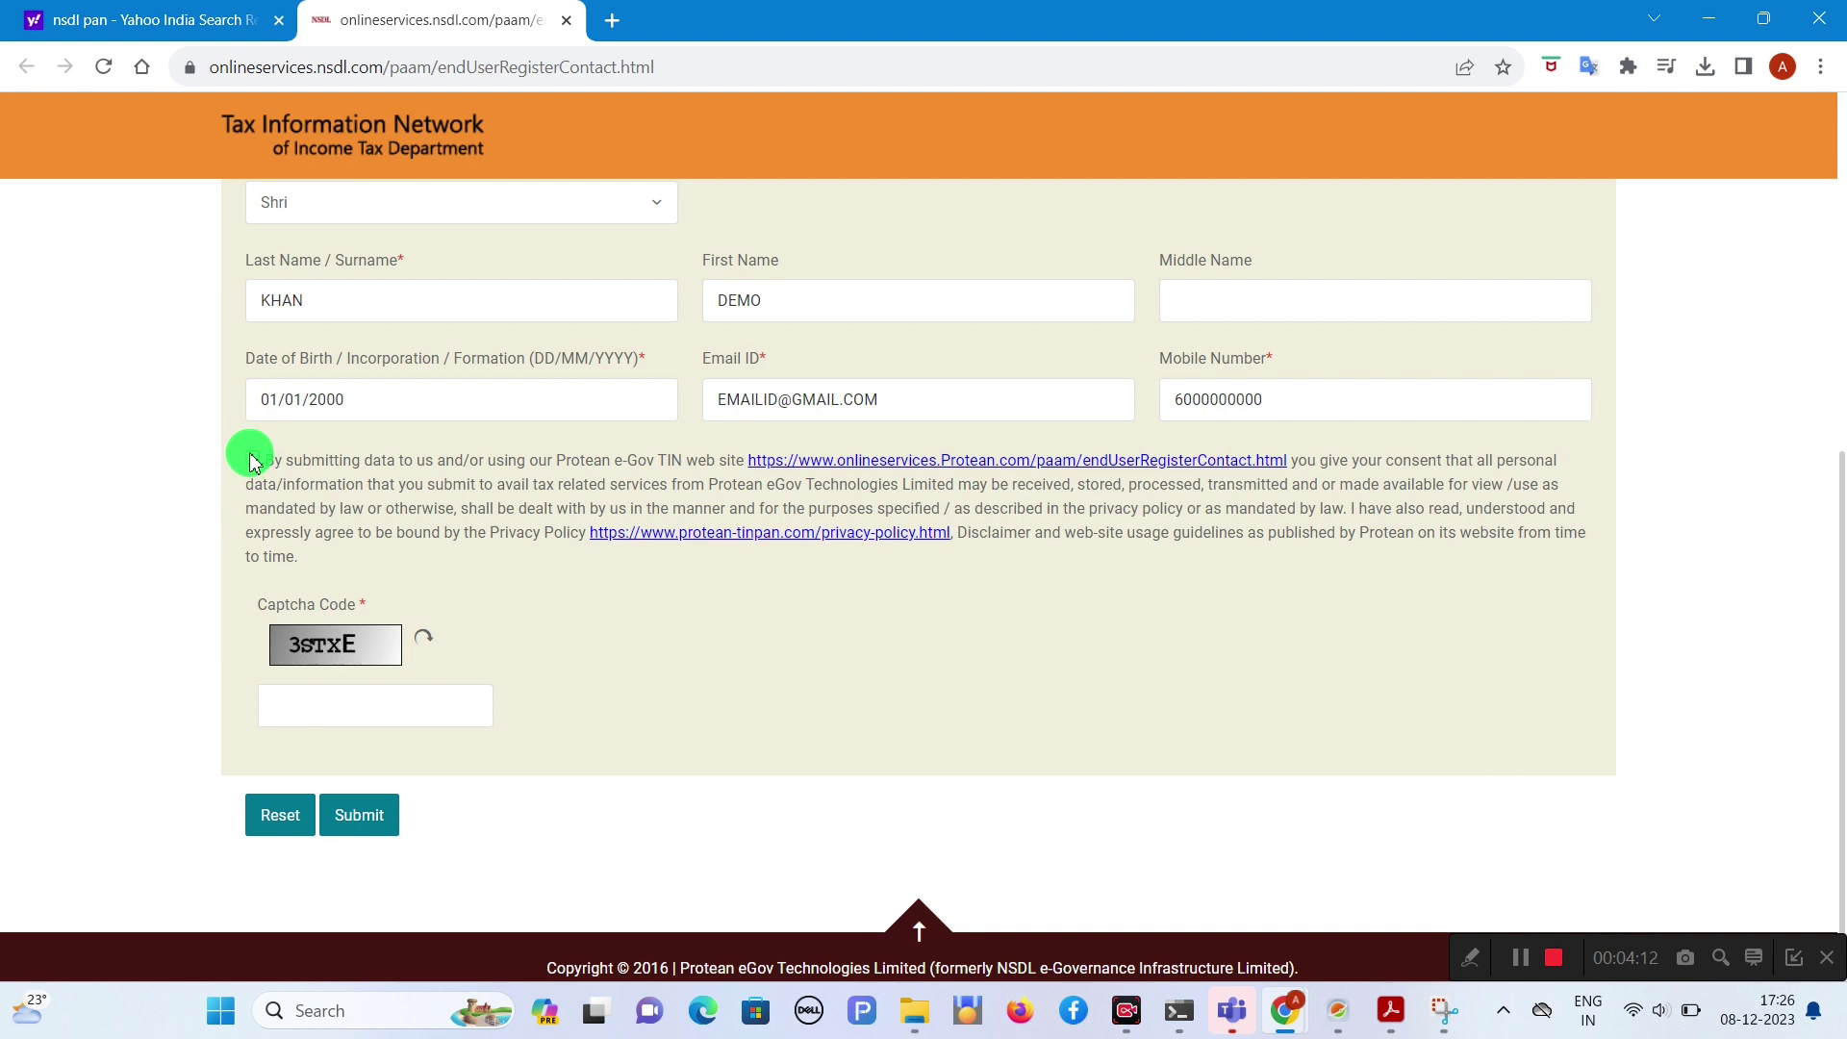
pyautogui.click(332, 710)
pyautogui.write('3S')
pyautogui.write('TXE')
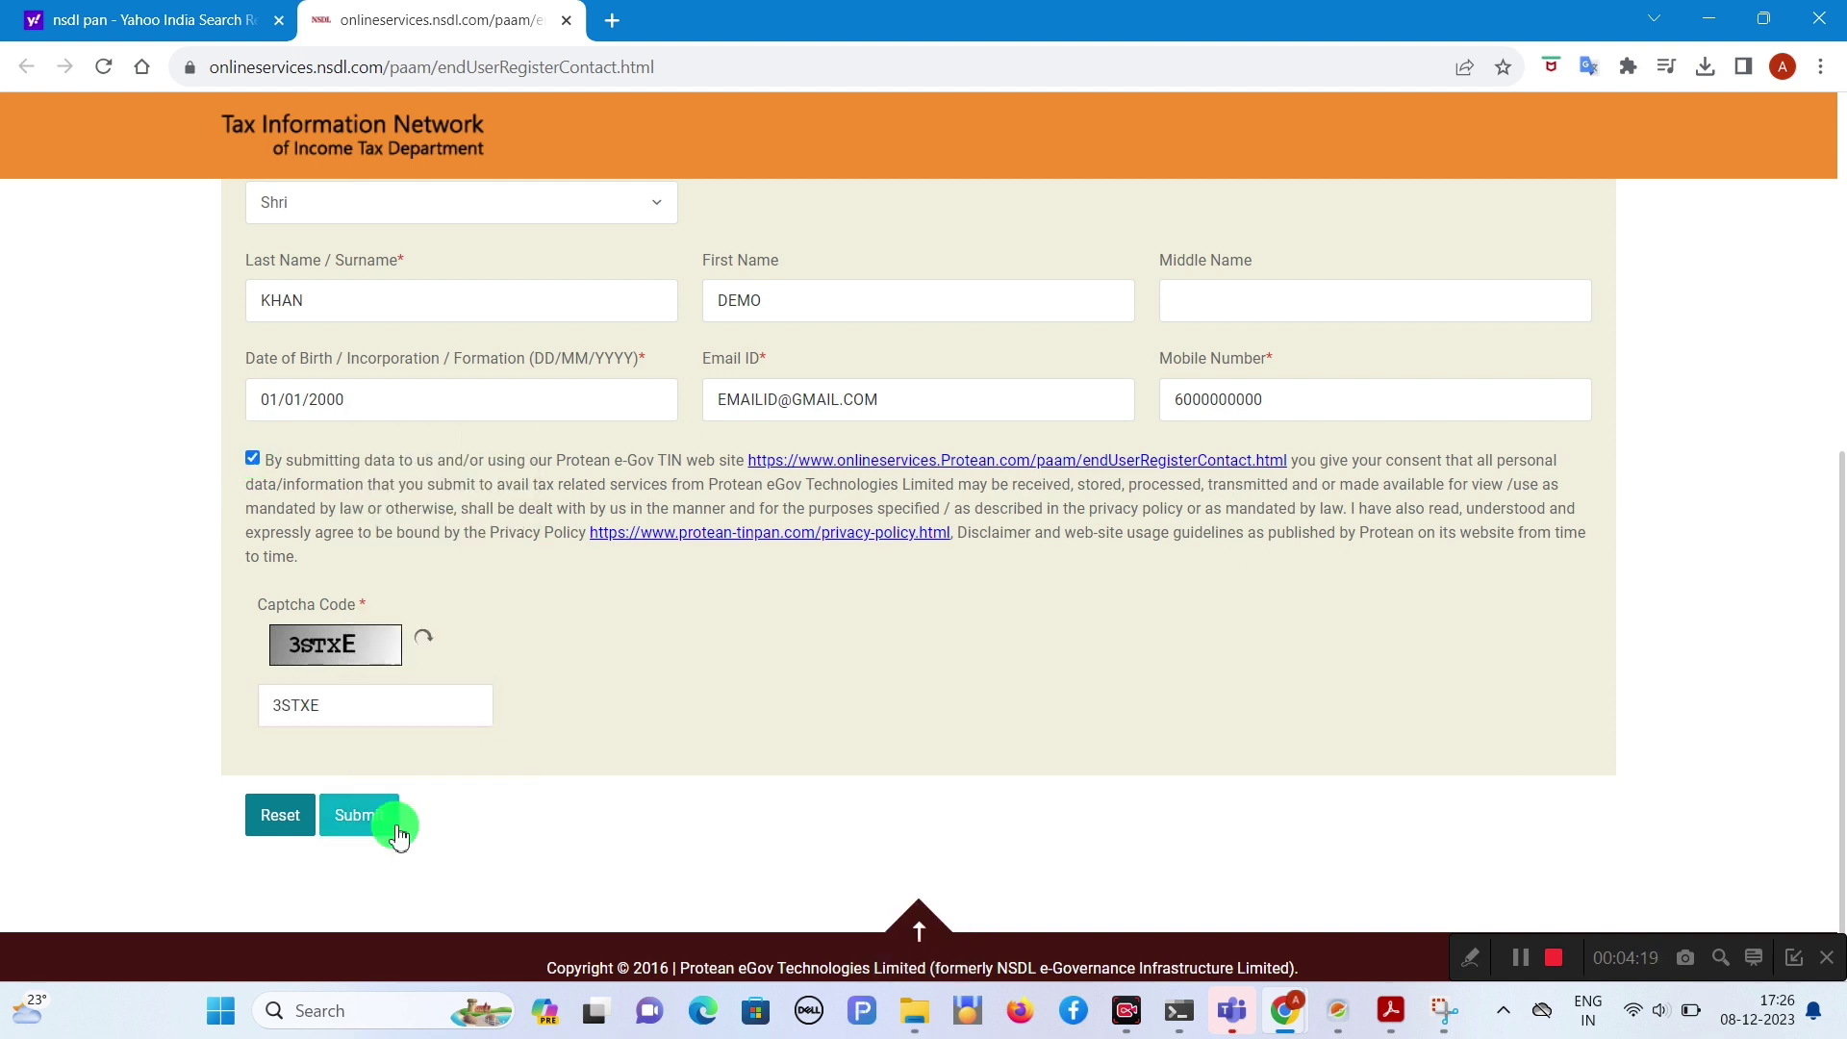
pyautogui.click(389, 820)
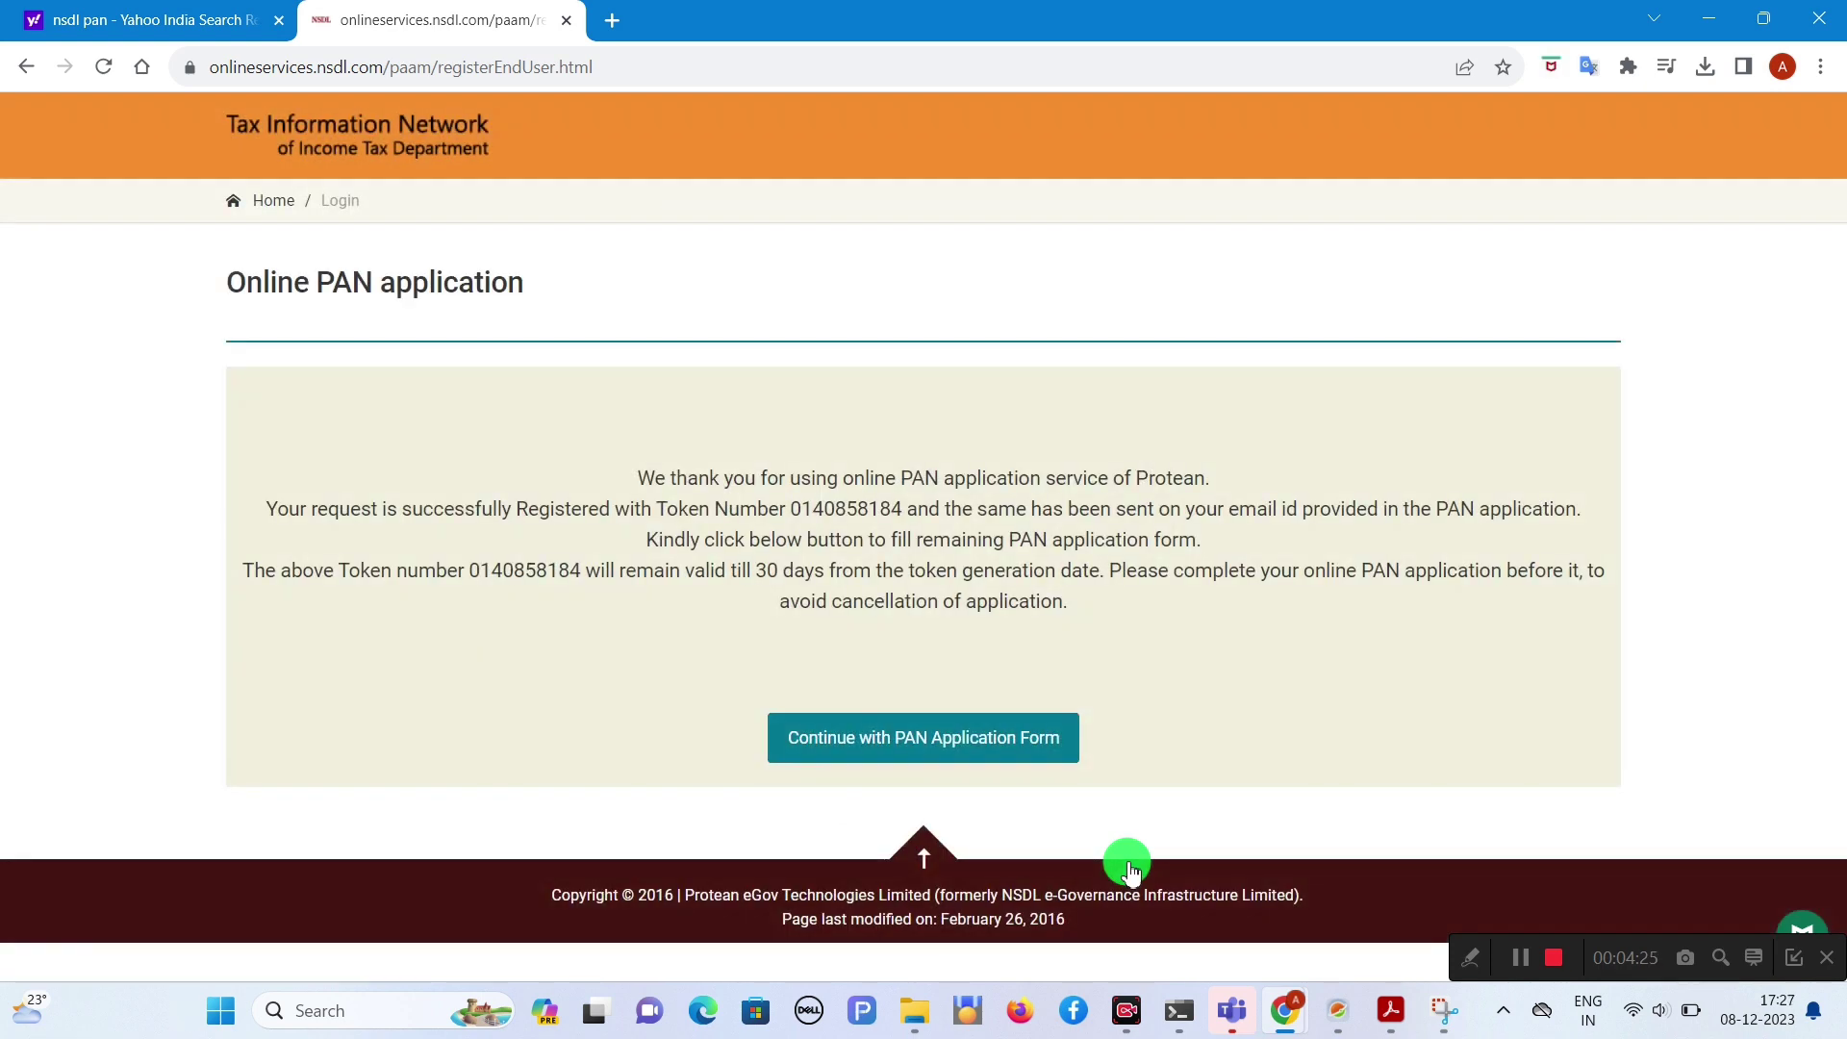
# Step: Note the temporary token number and go on to the full PAN application form
pyautogui.moveTo(784, 510); pyautogui.dragTo(907, 526)
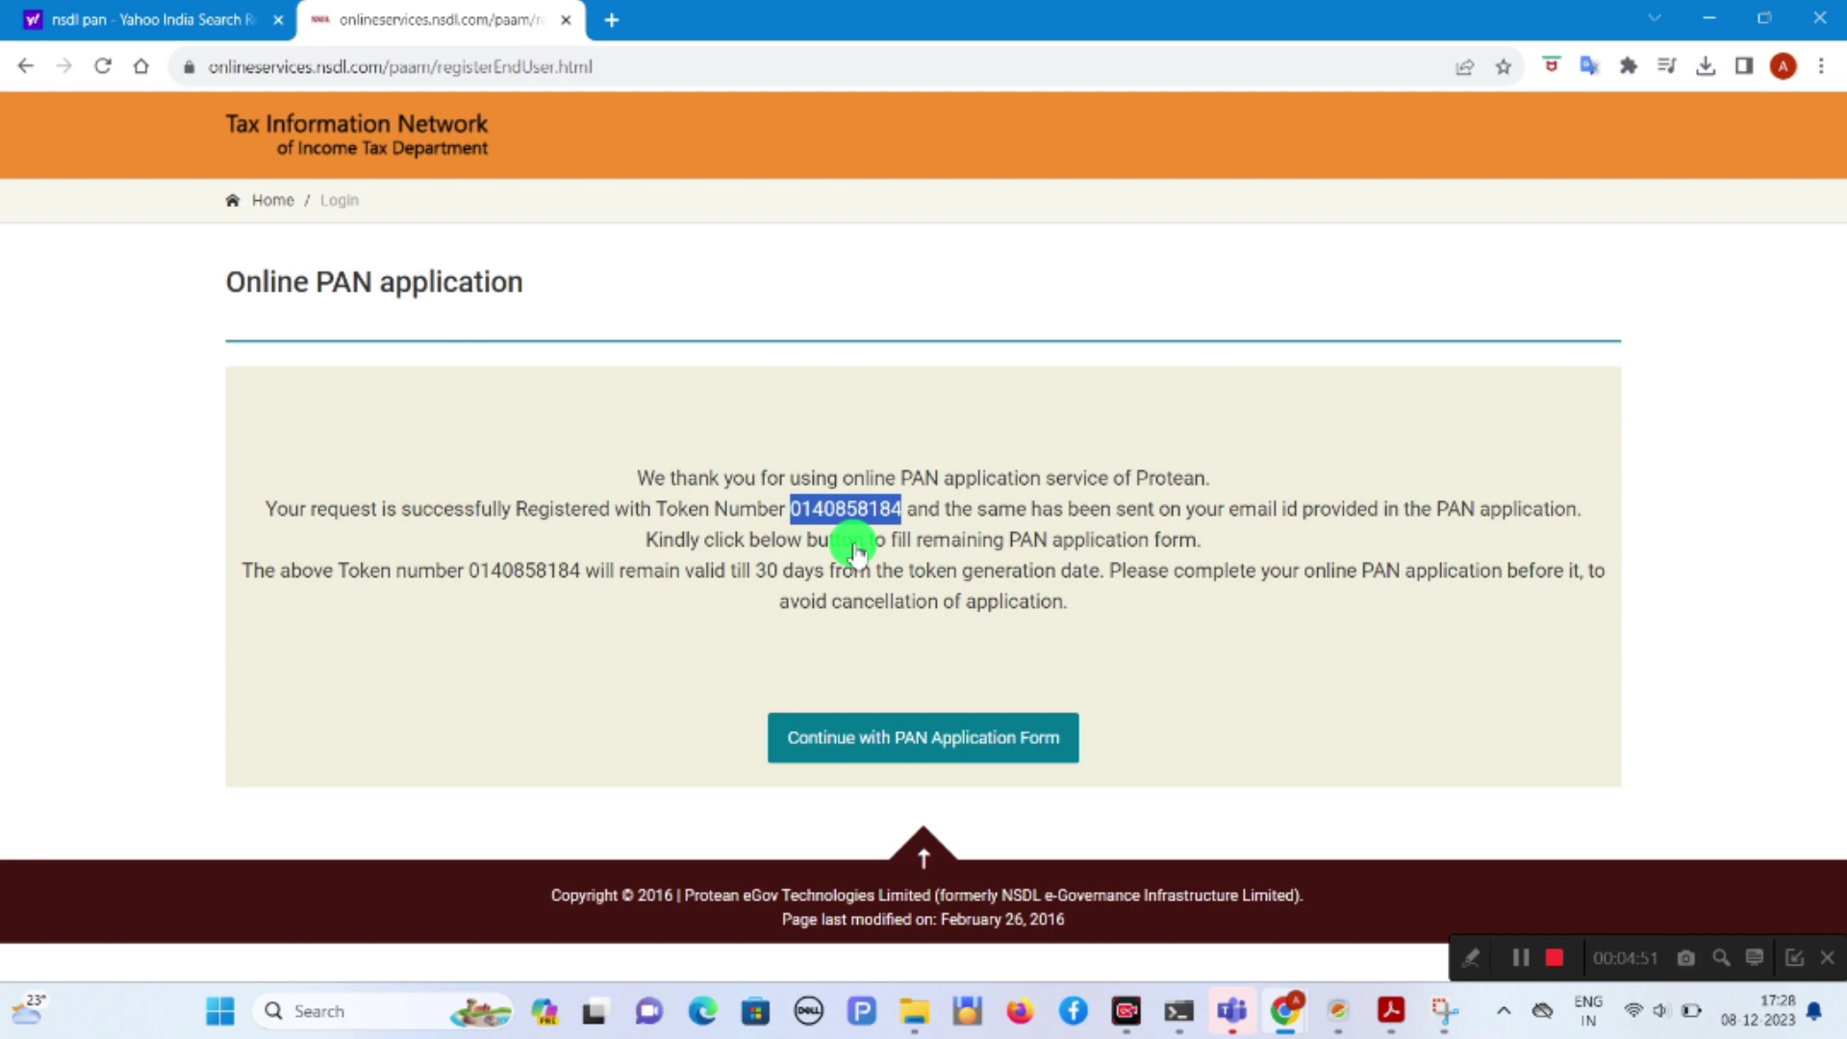
pyautogui.click(787, 752)
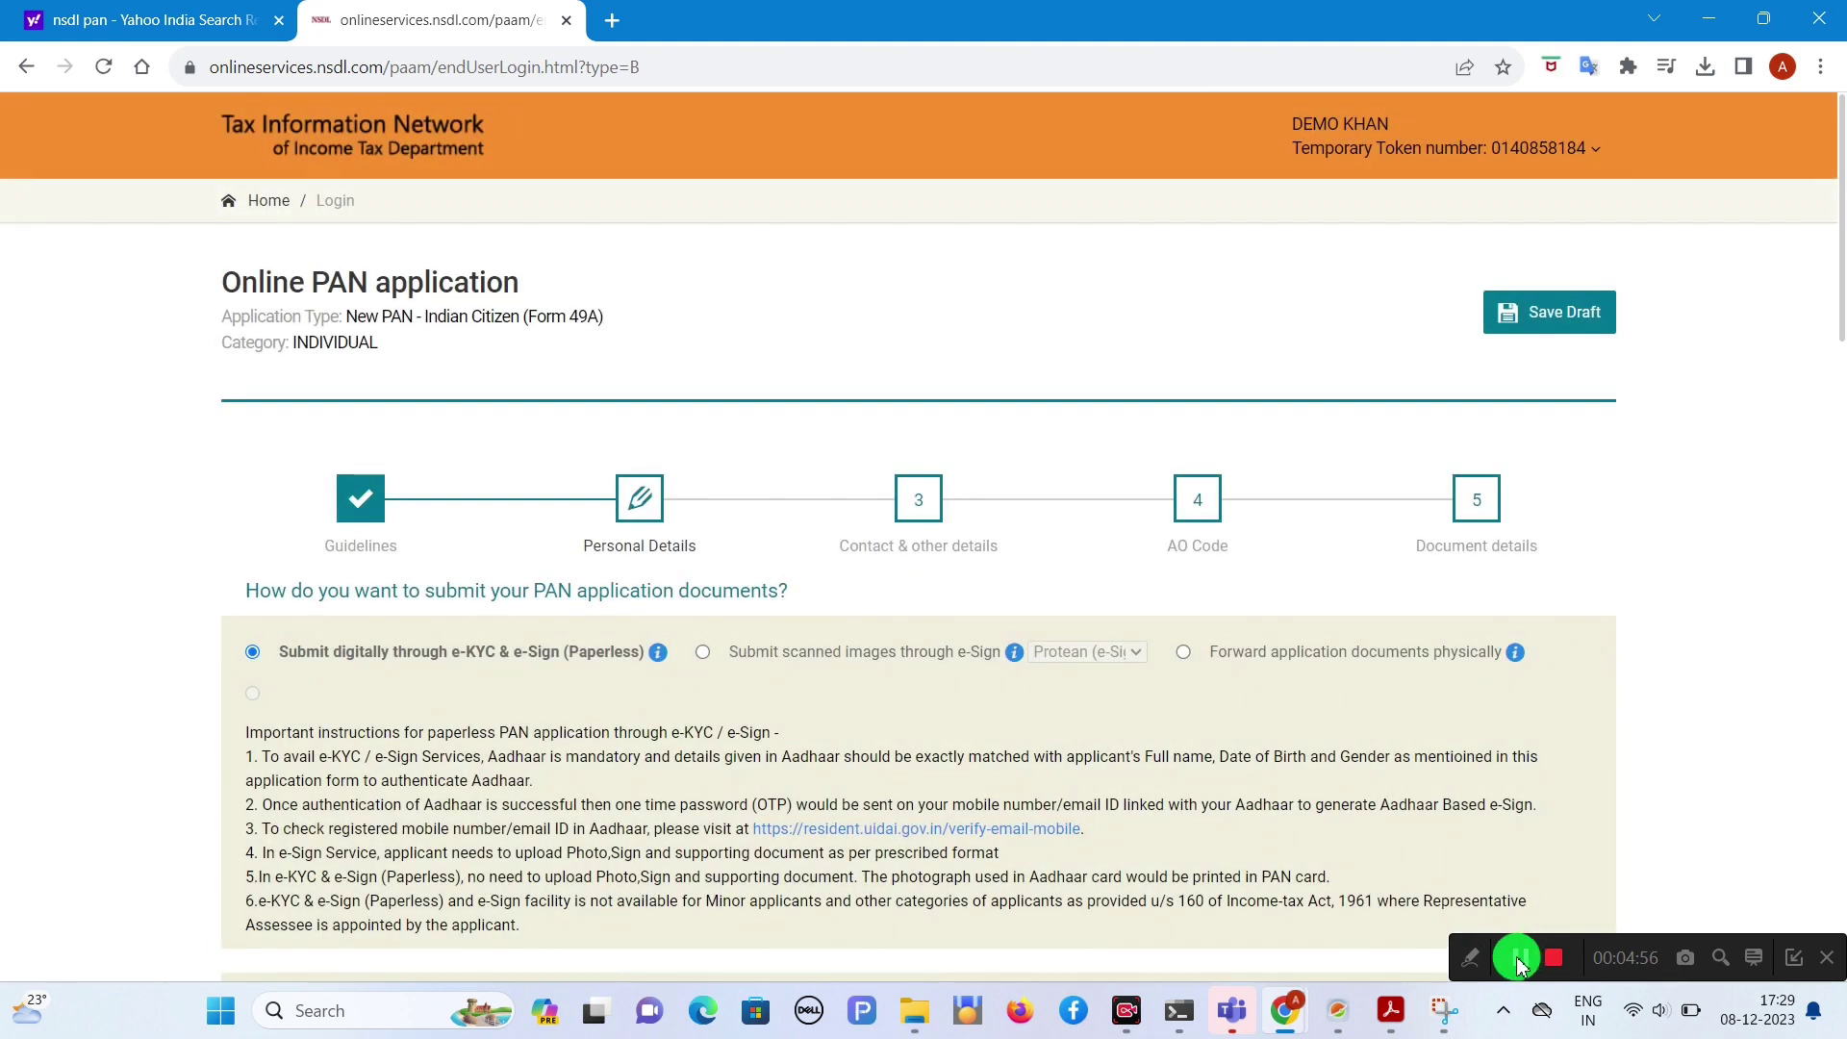
# Step: Pass over paperless e-KYC and pick 'Submit scanned images through e-Sign' with Protean as provider
pyautogui.moveTo(287, 652); pyautogui.dragTo(688, 667)
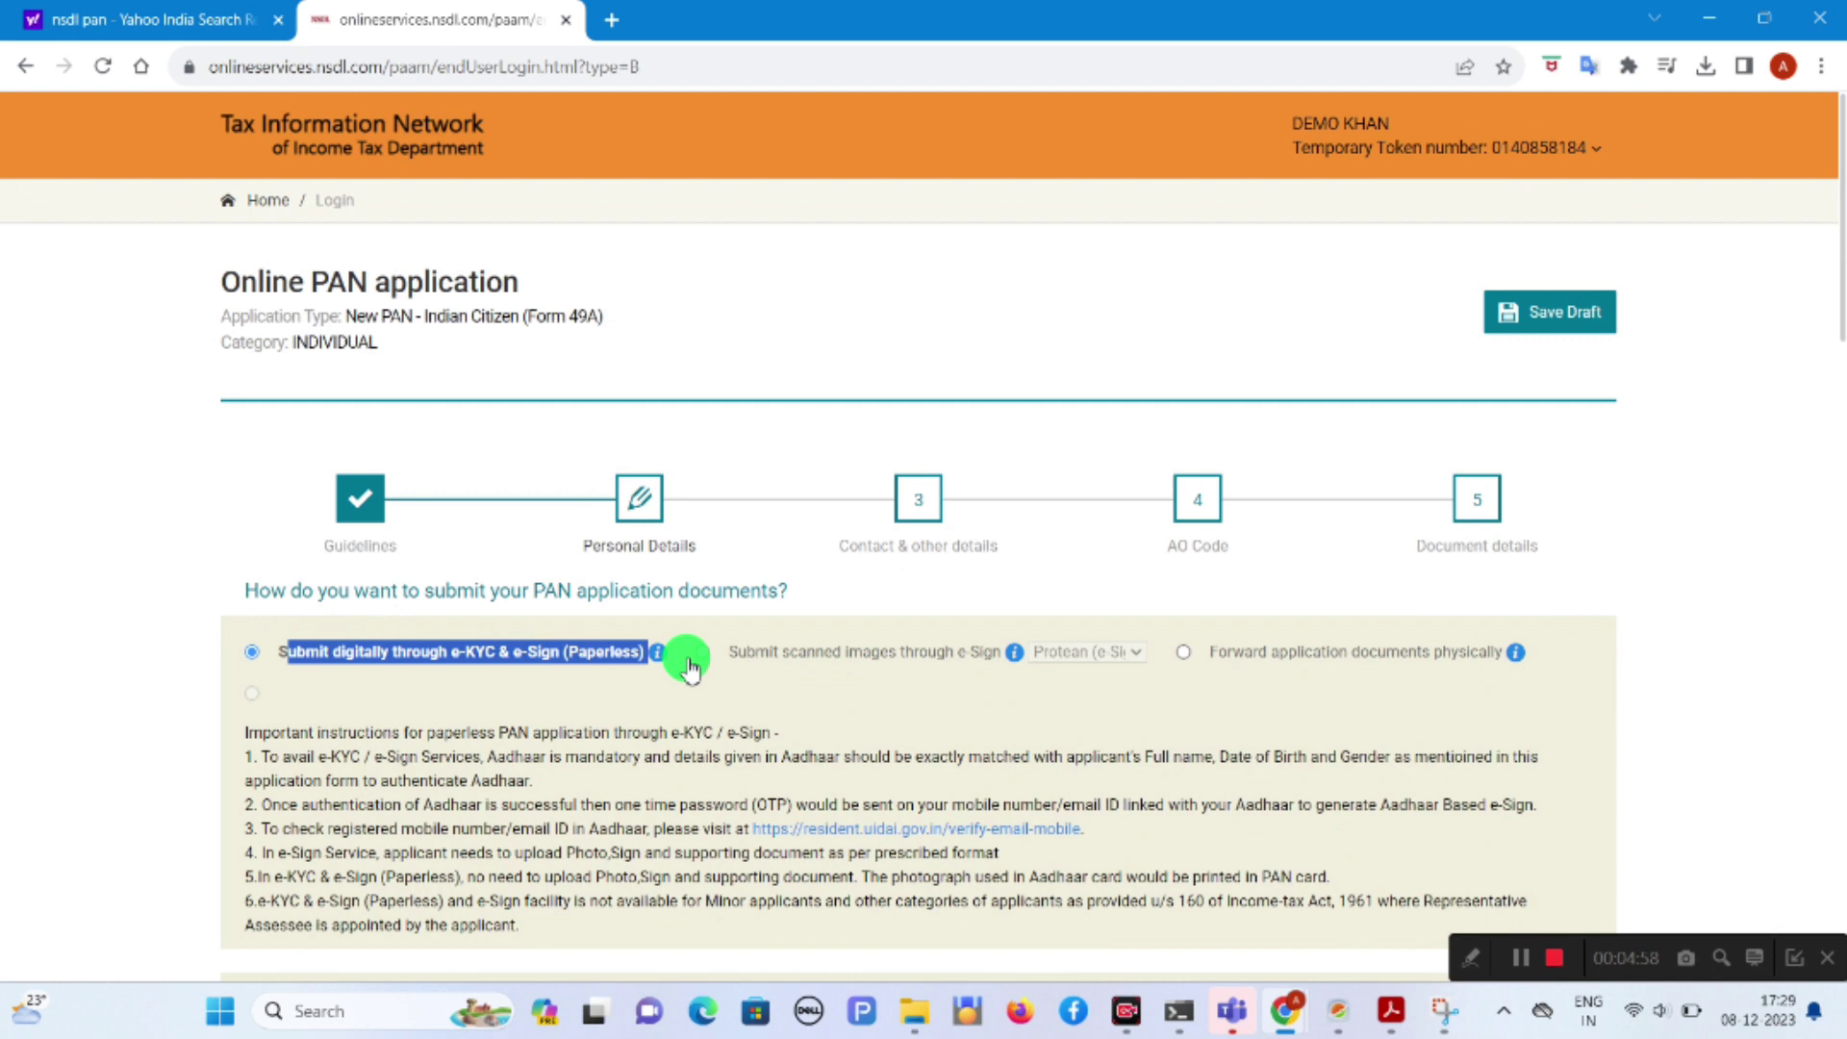
pyautogui.click(685, 664)
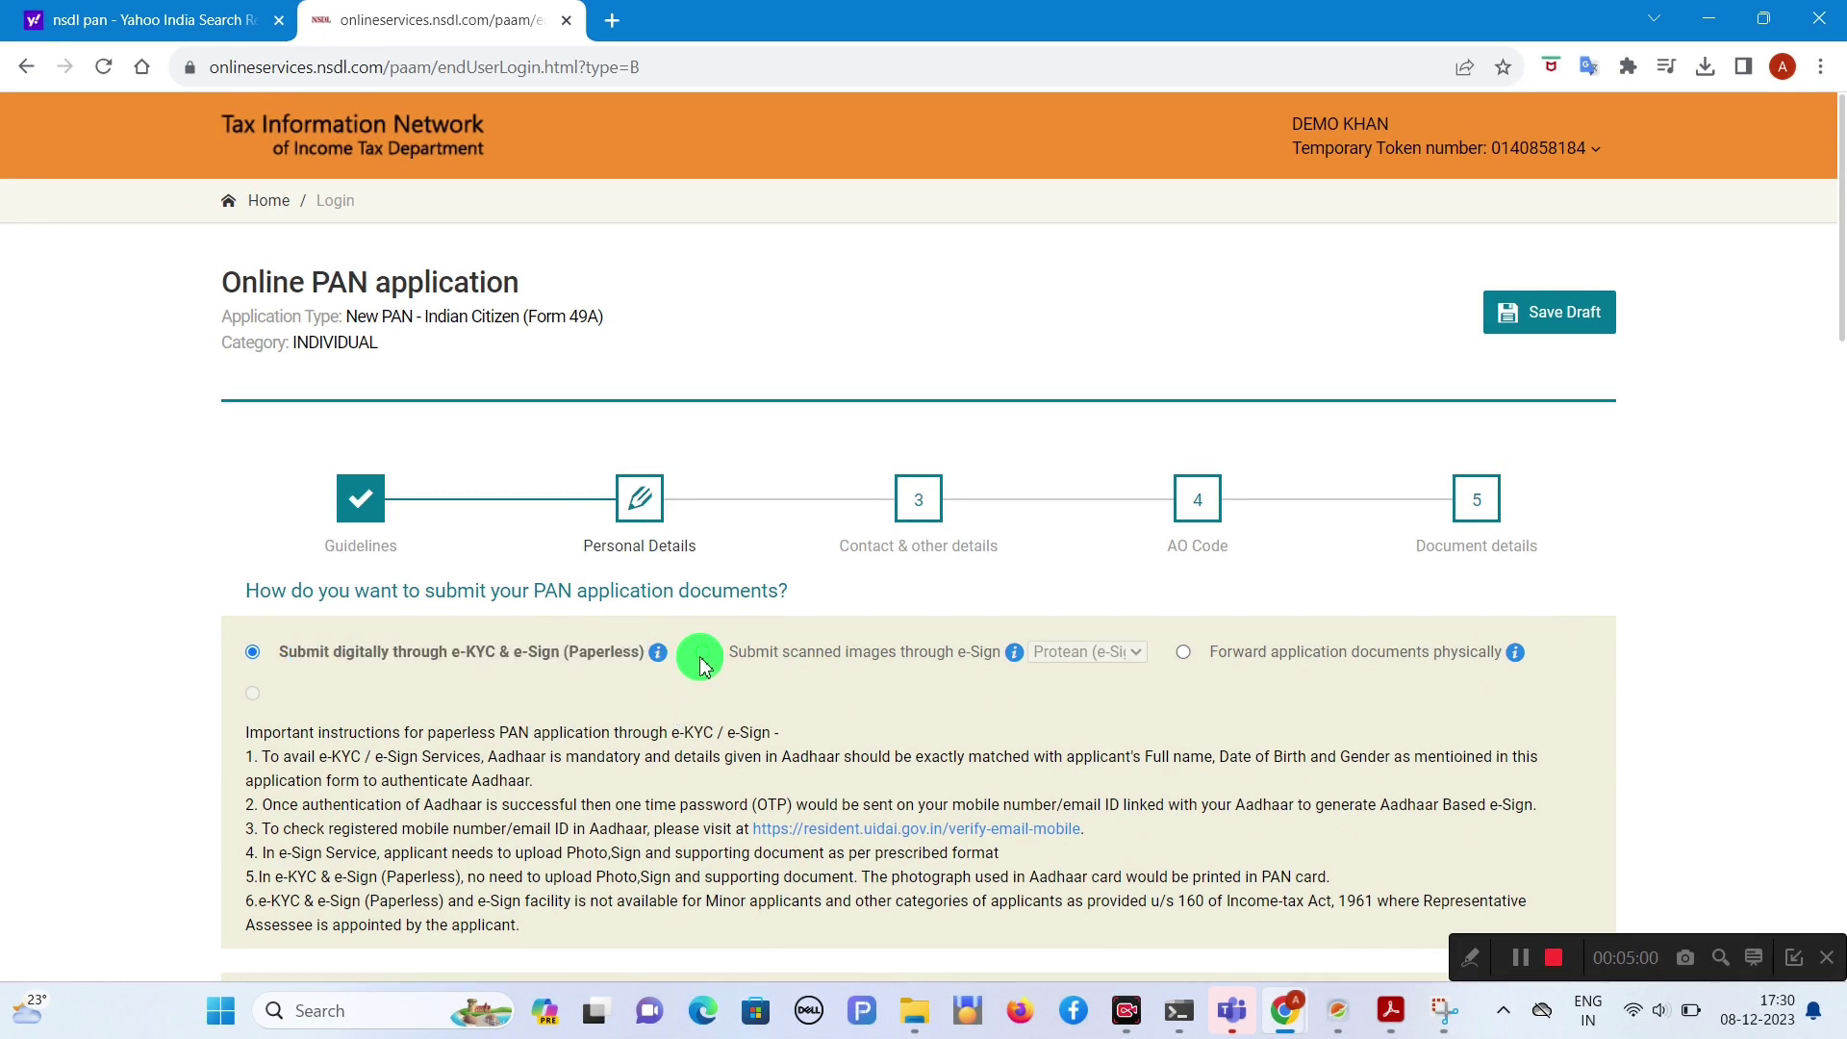
pyautogui.moveTo(256, 649); pyautogui.dragTo(995, 660)
pyautogui.click(693, 669)
pyautogui.click(702, 652)
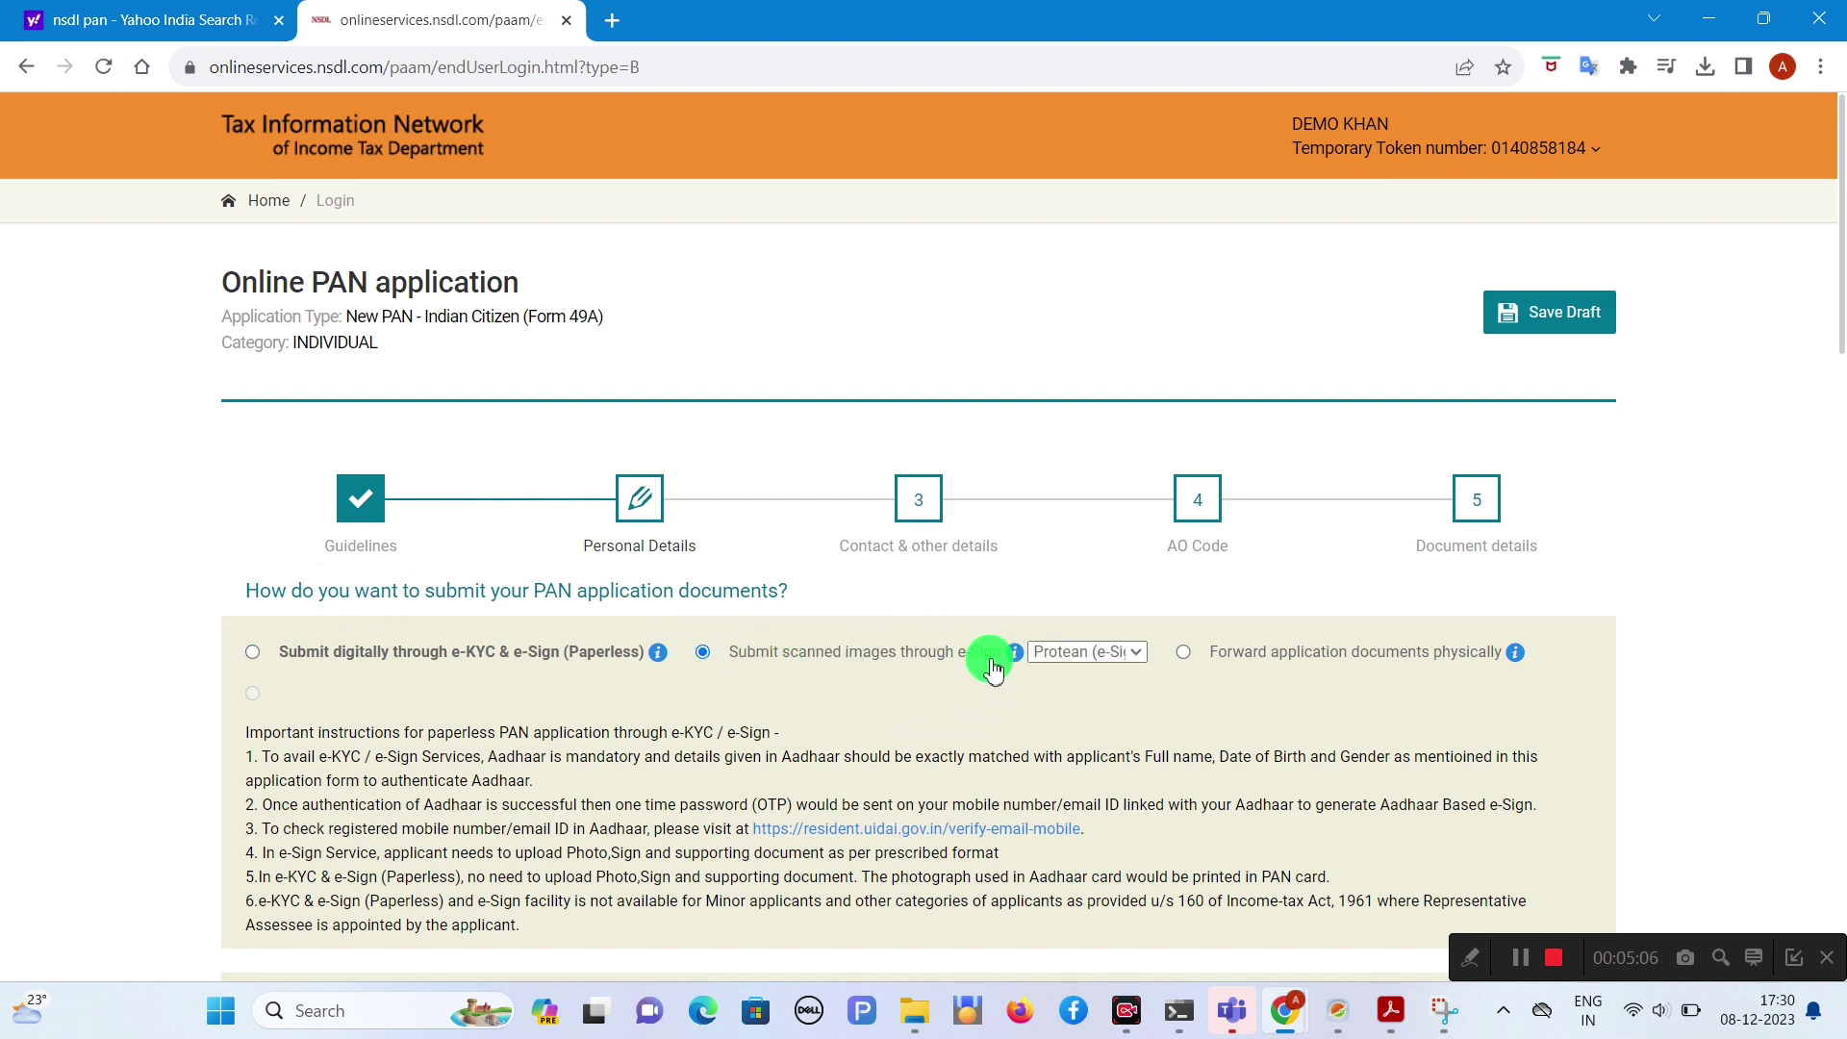
pyautogui.click(1060, 658)
pyautogui.click(1063, 692)
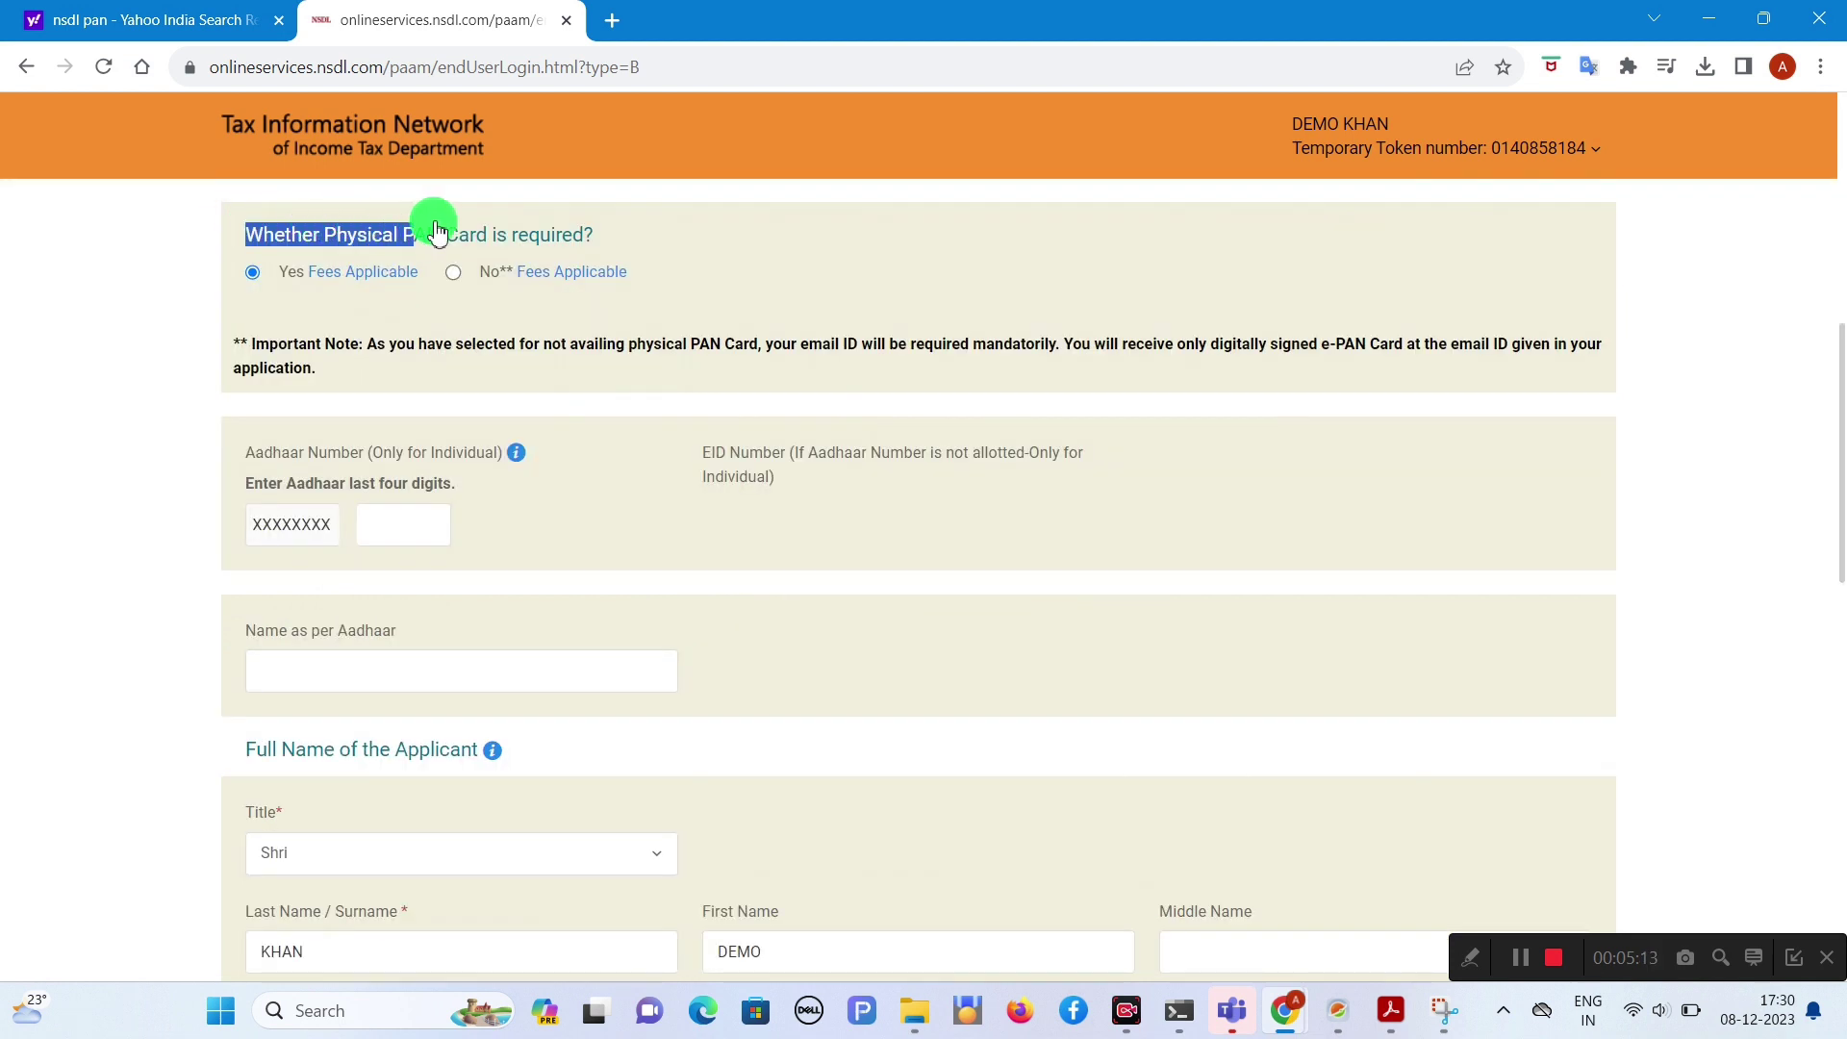
# Step: Enter the last four digits of the applicant's Aadhaar number
pyautogui.moveTo(429, 231); pyautogui.dragTo(627, 231)
pyautogui.click(921, 308)
pyautogui.scroll(-1, 1838, 467)
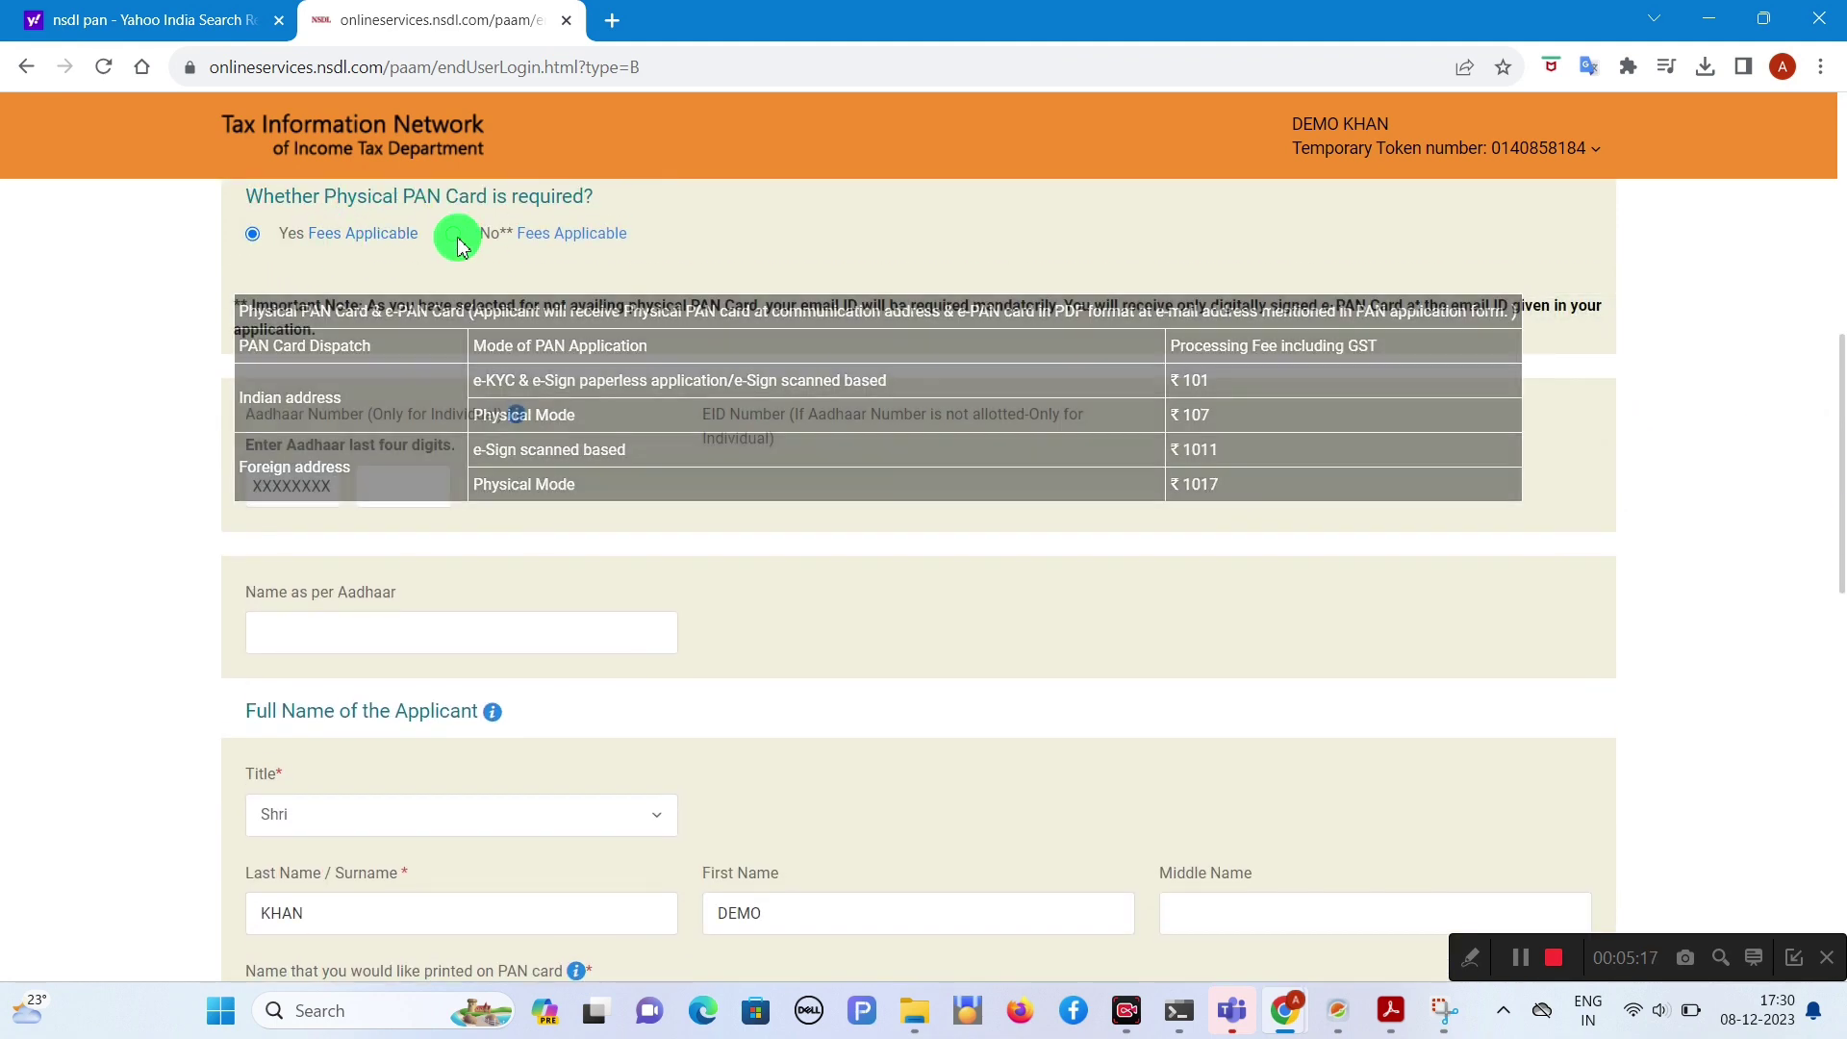
pyautogui.moveTo(560, 242)
pyautogui.moveTo(363, 240)
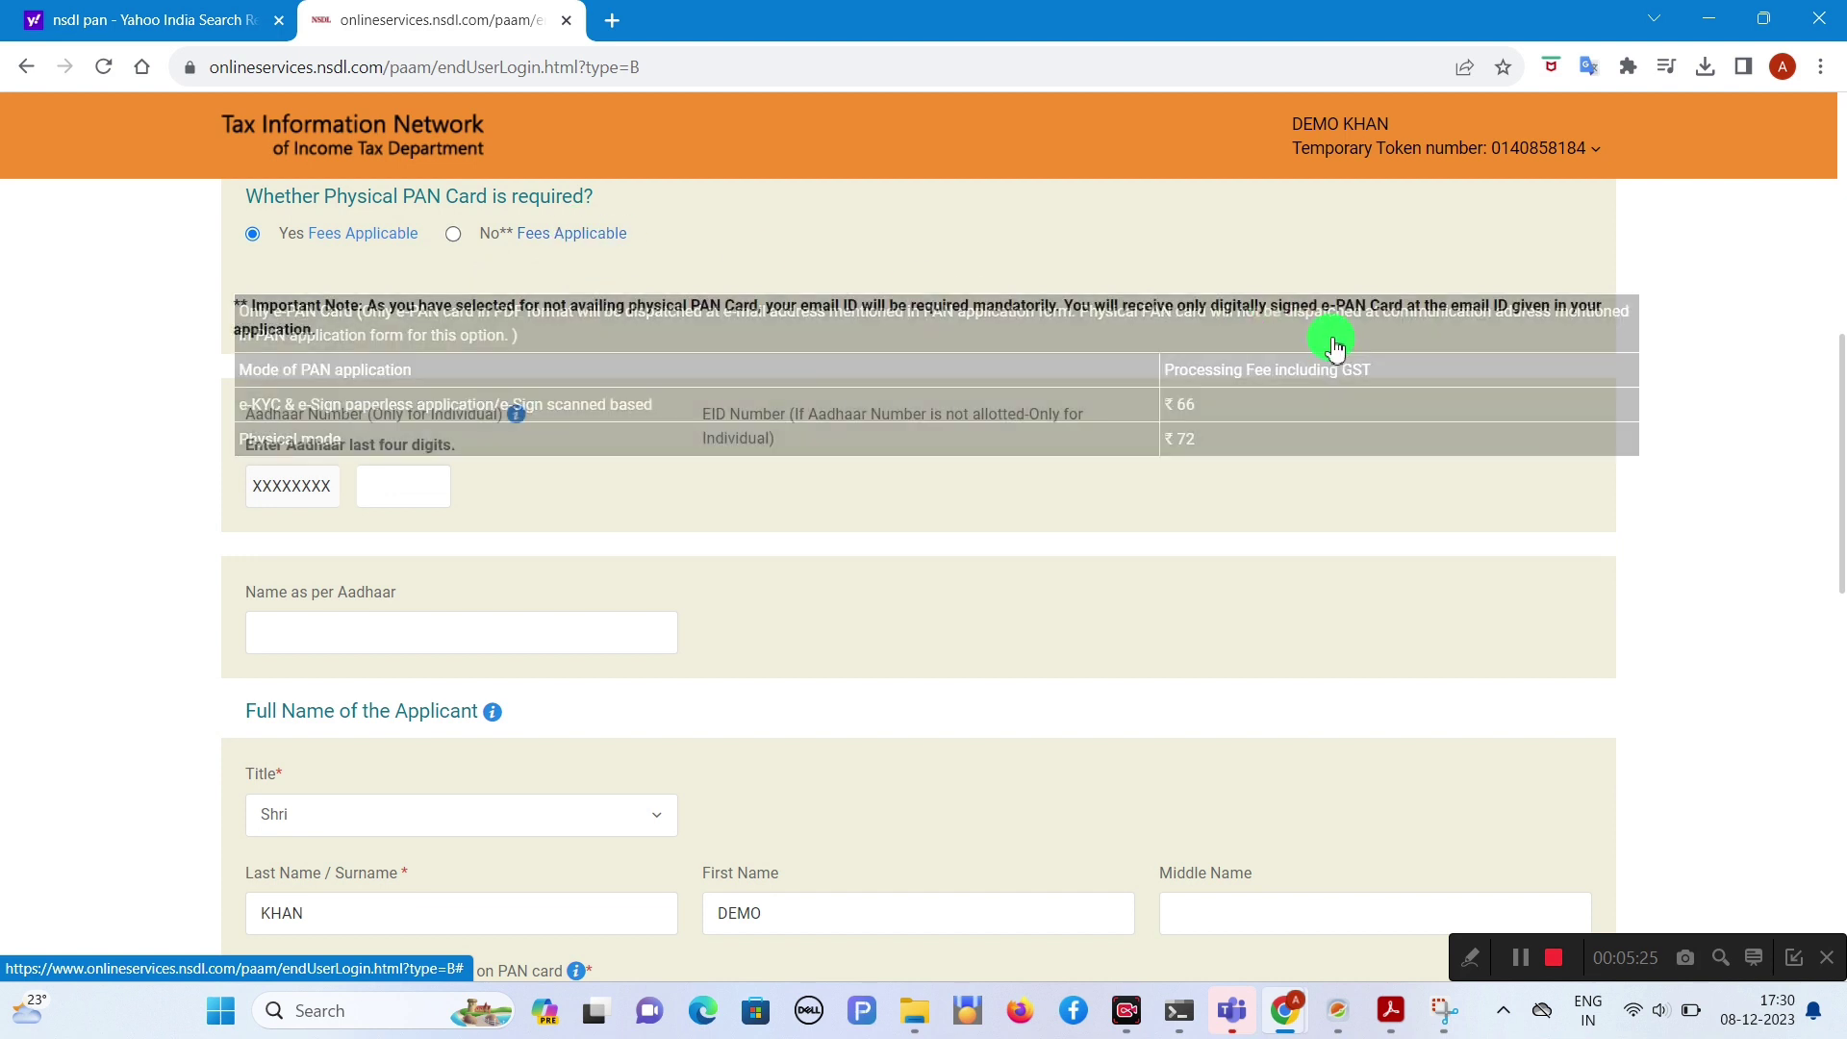
pyautogui.scroll(-2, 1837, 500)
pyautogui.tripleClick(445, 276)
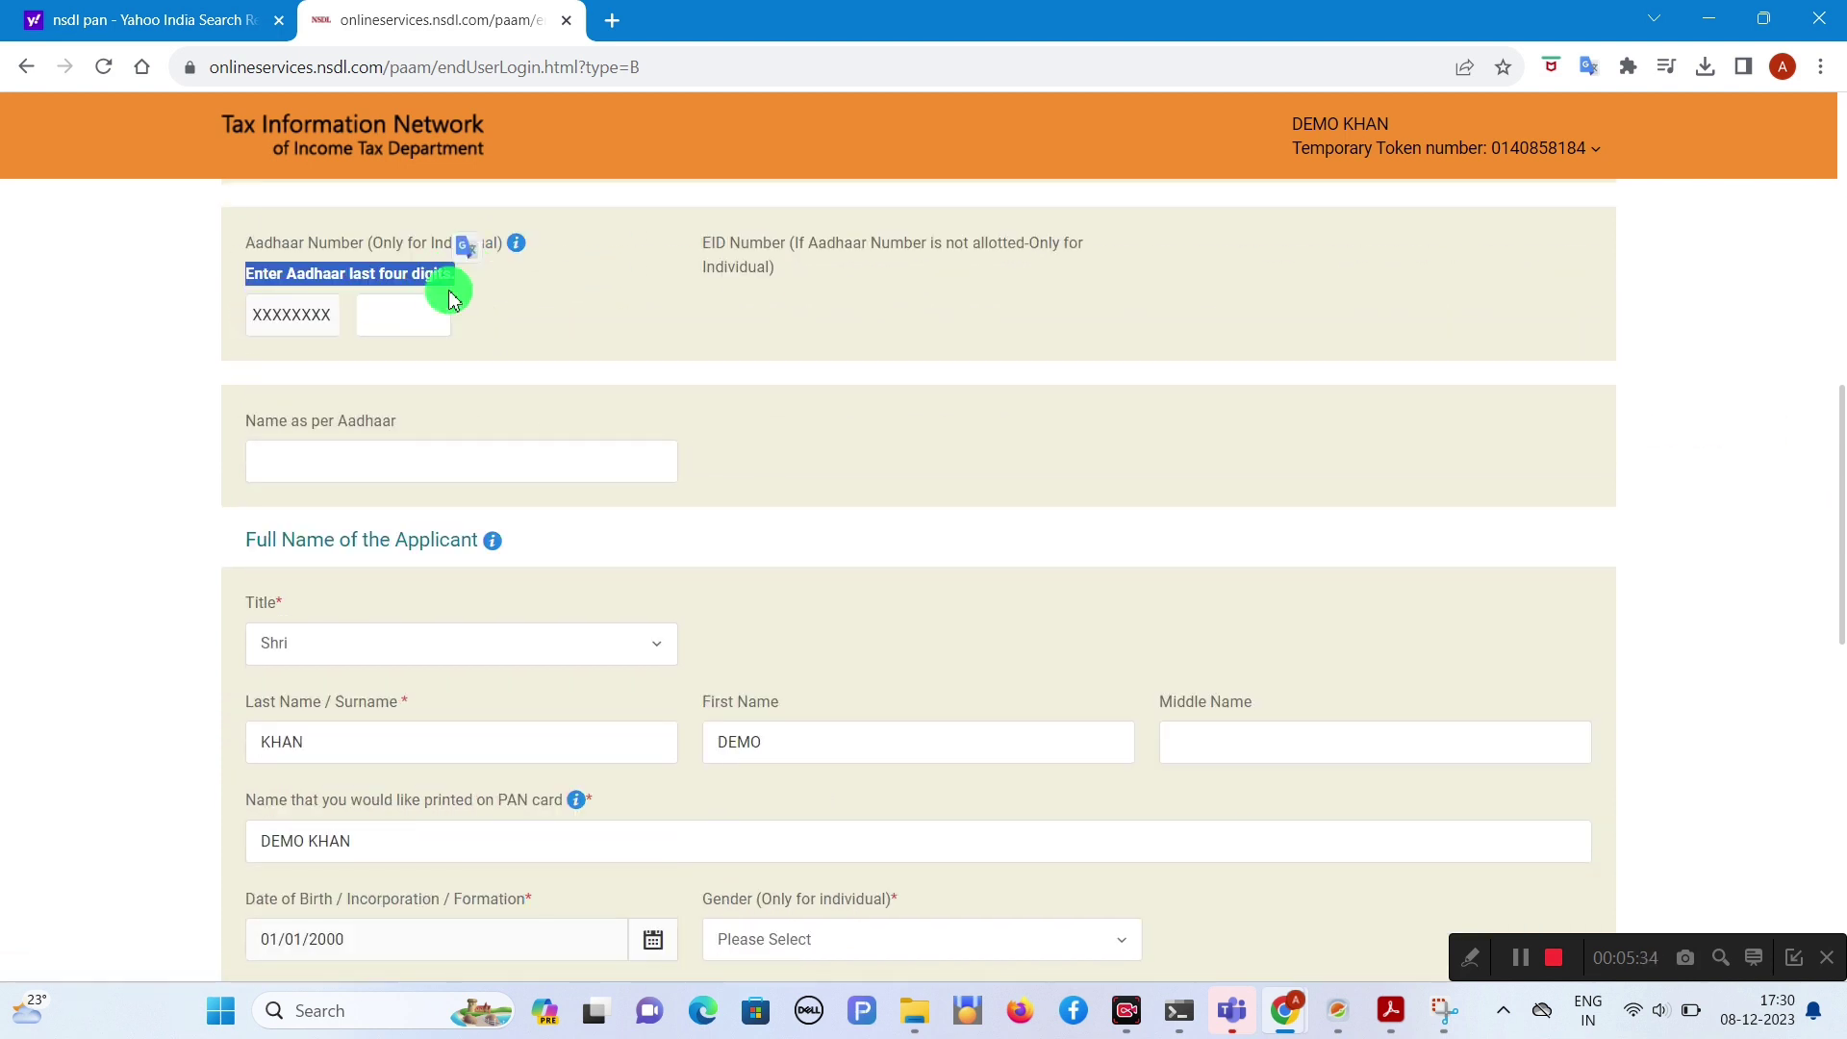
pyautogui.click(421, 317)
pyautogui.write('6666')
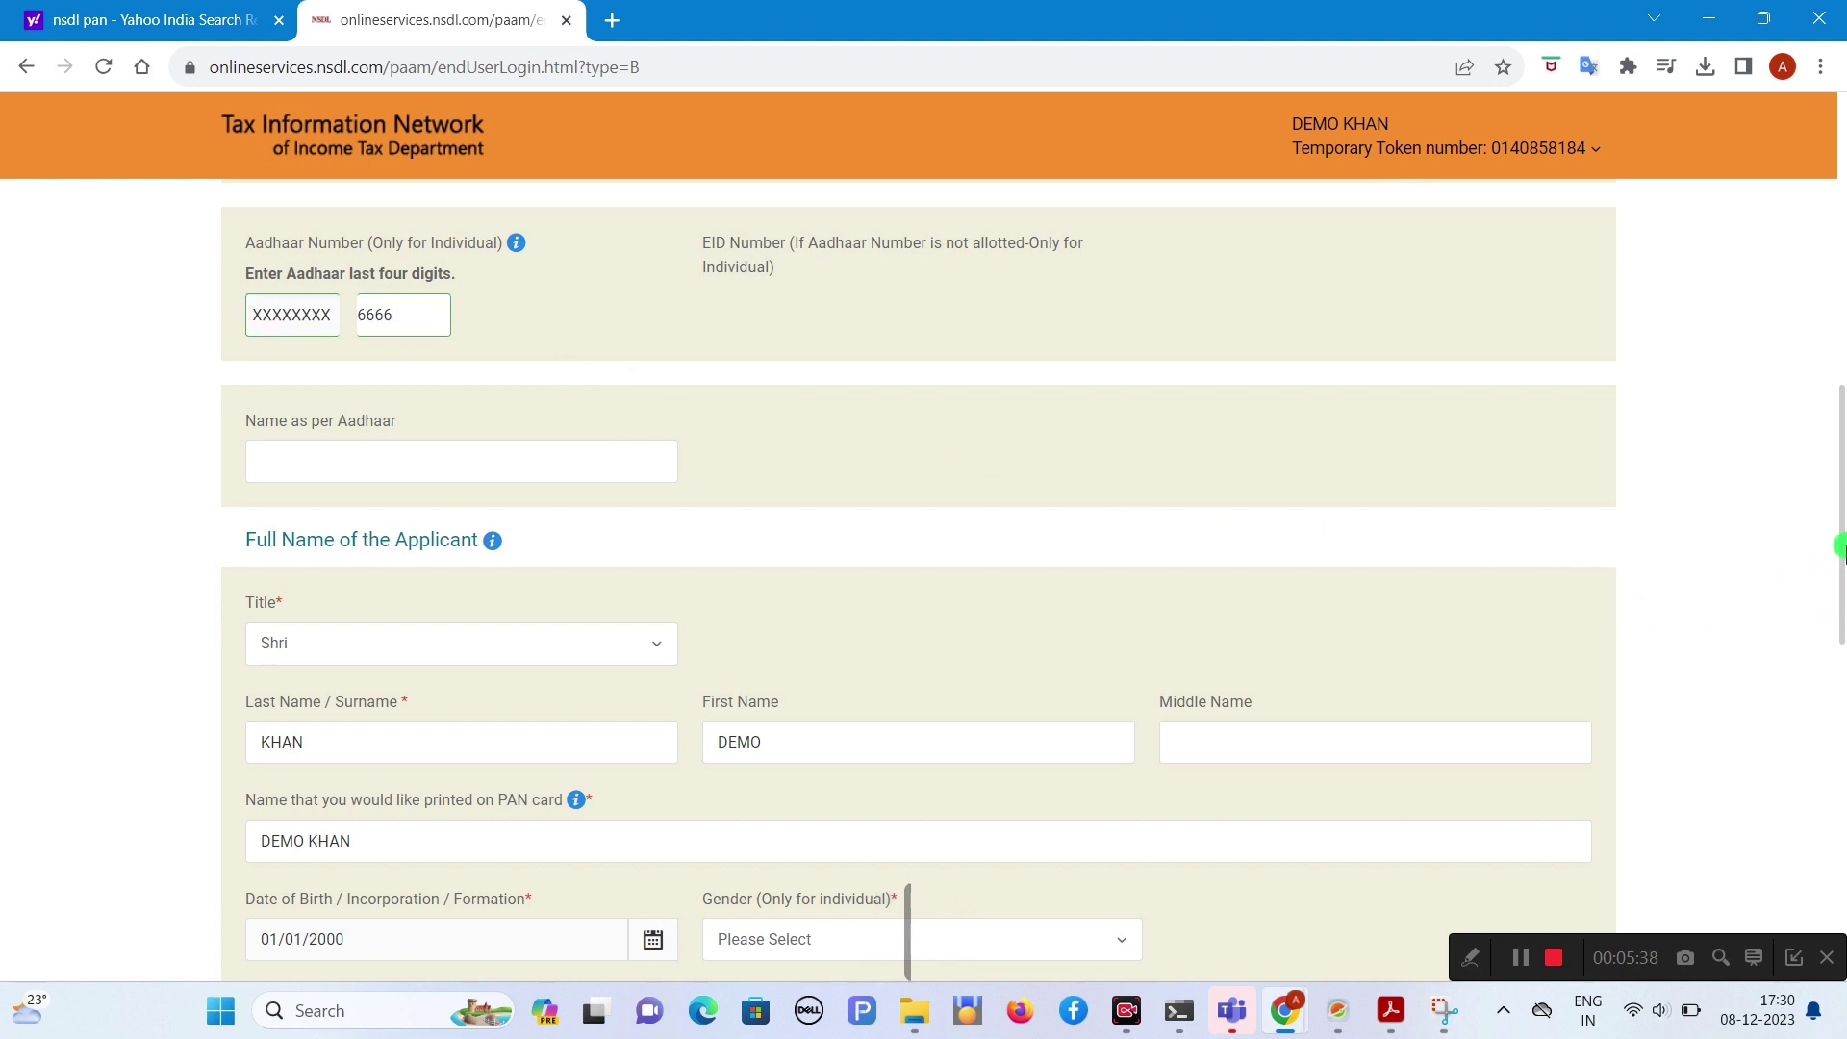
# Step: Type the applicant's name exactly as it appears on Aadhaar
pyautogui.scroll(-2, 1837, 601)
pyautogui.moveTo(256, 260); pyautogui.dragTo(412, 268)
pyautogui.click(401, 299)
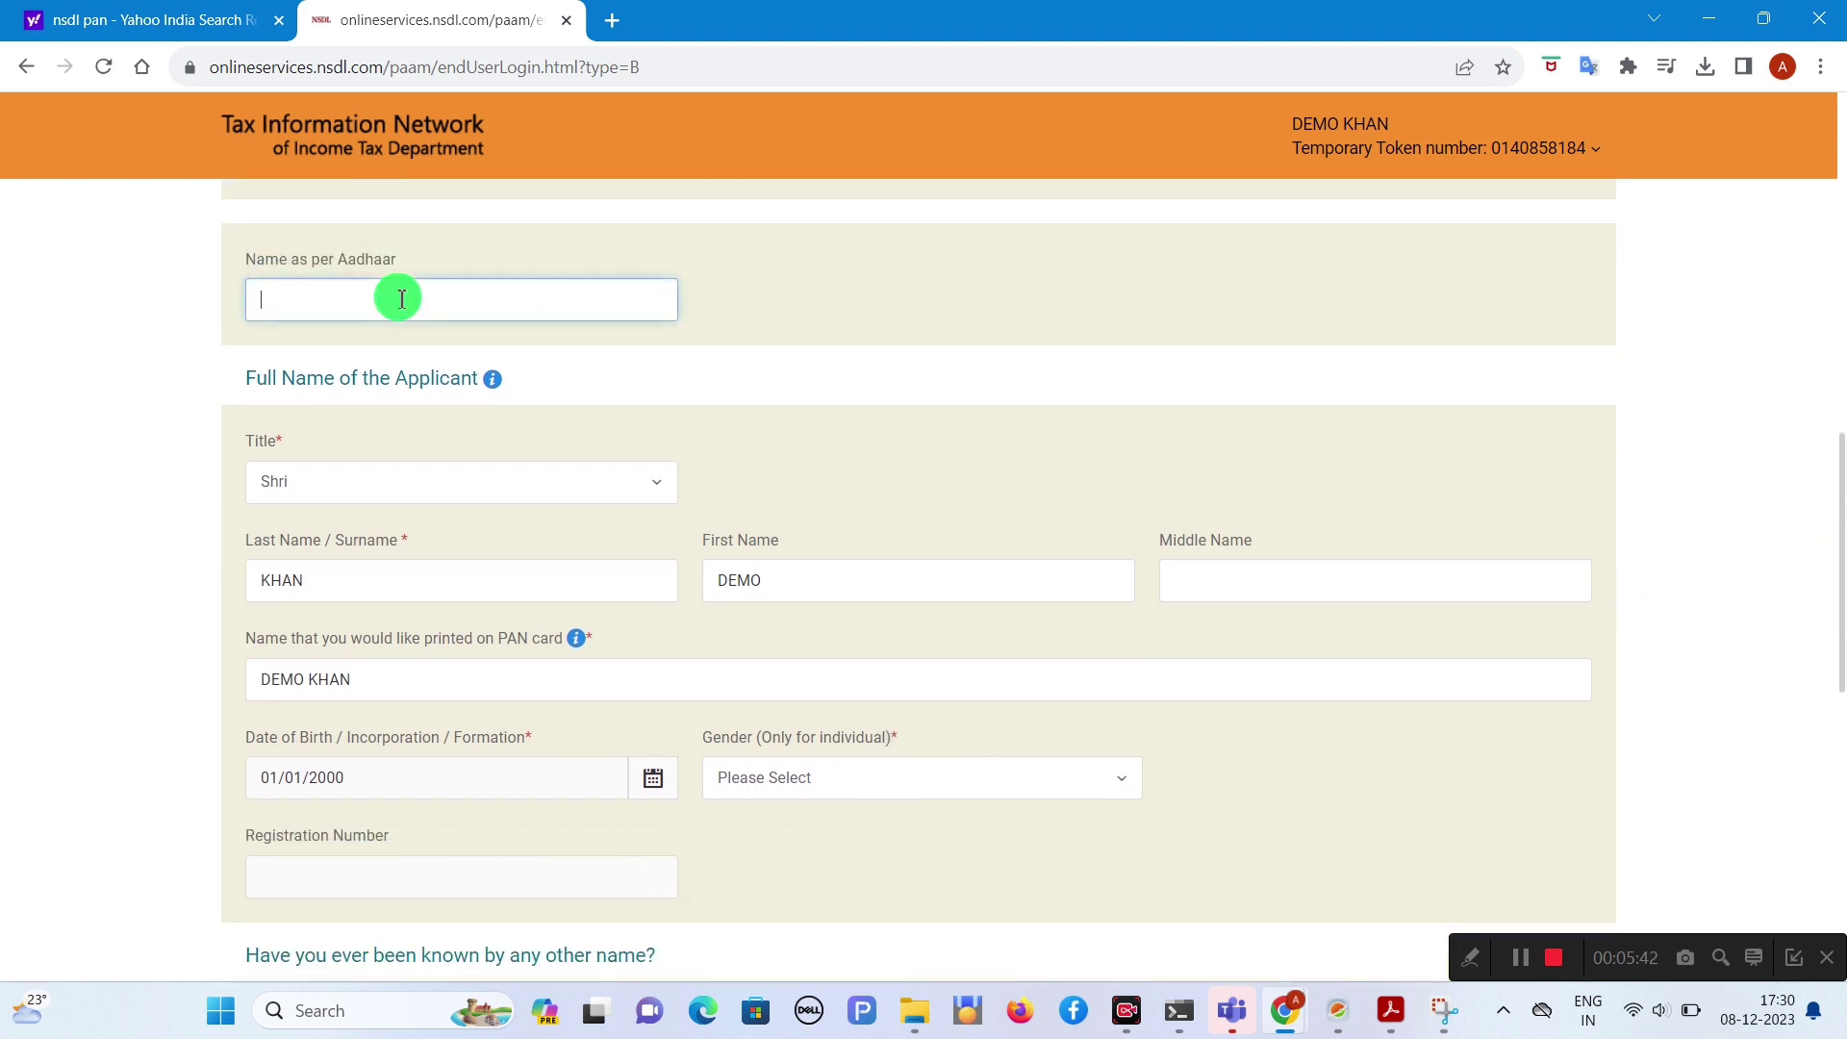
pyautogui.write('DEMO')
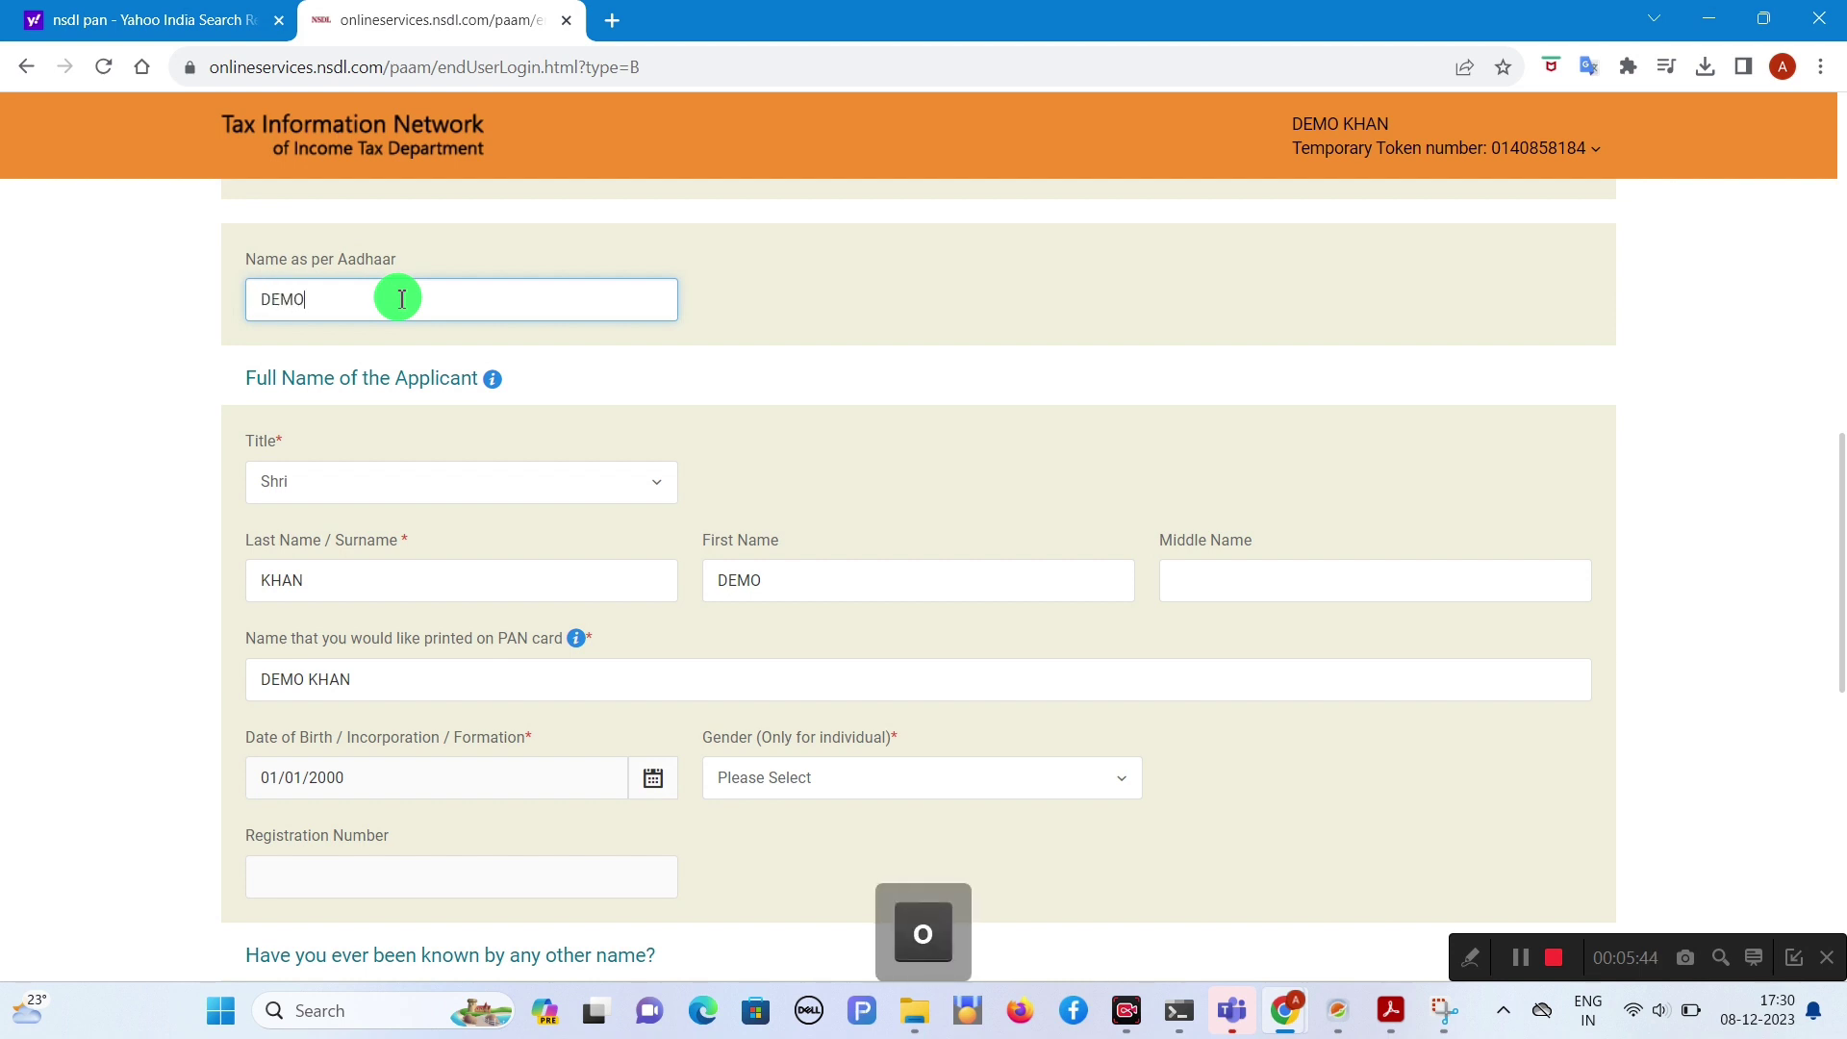
pyautogui.write(' KHAN')
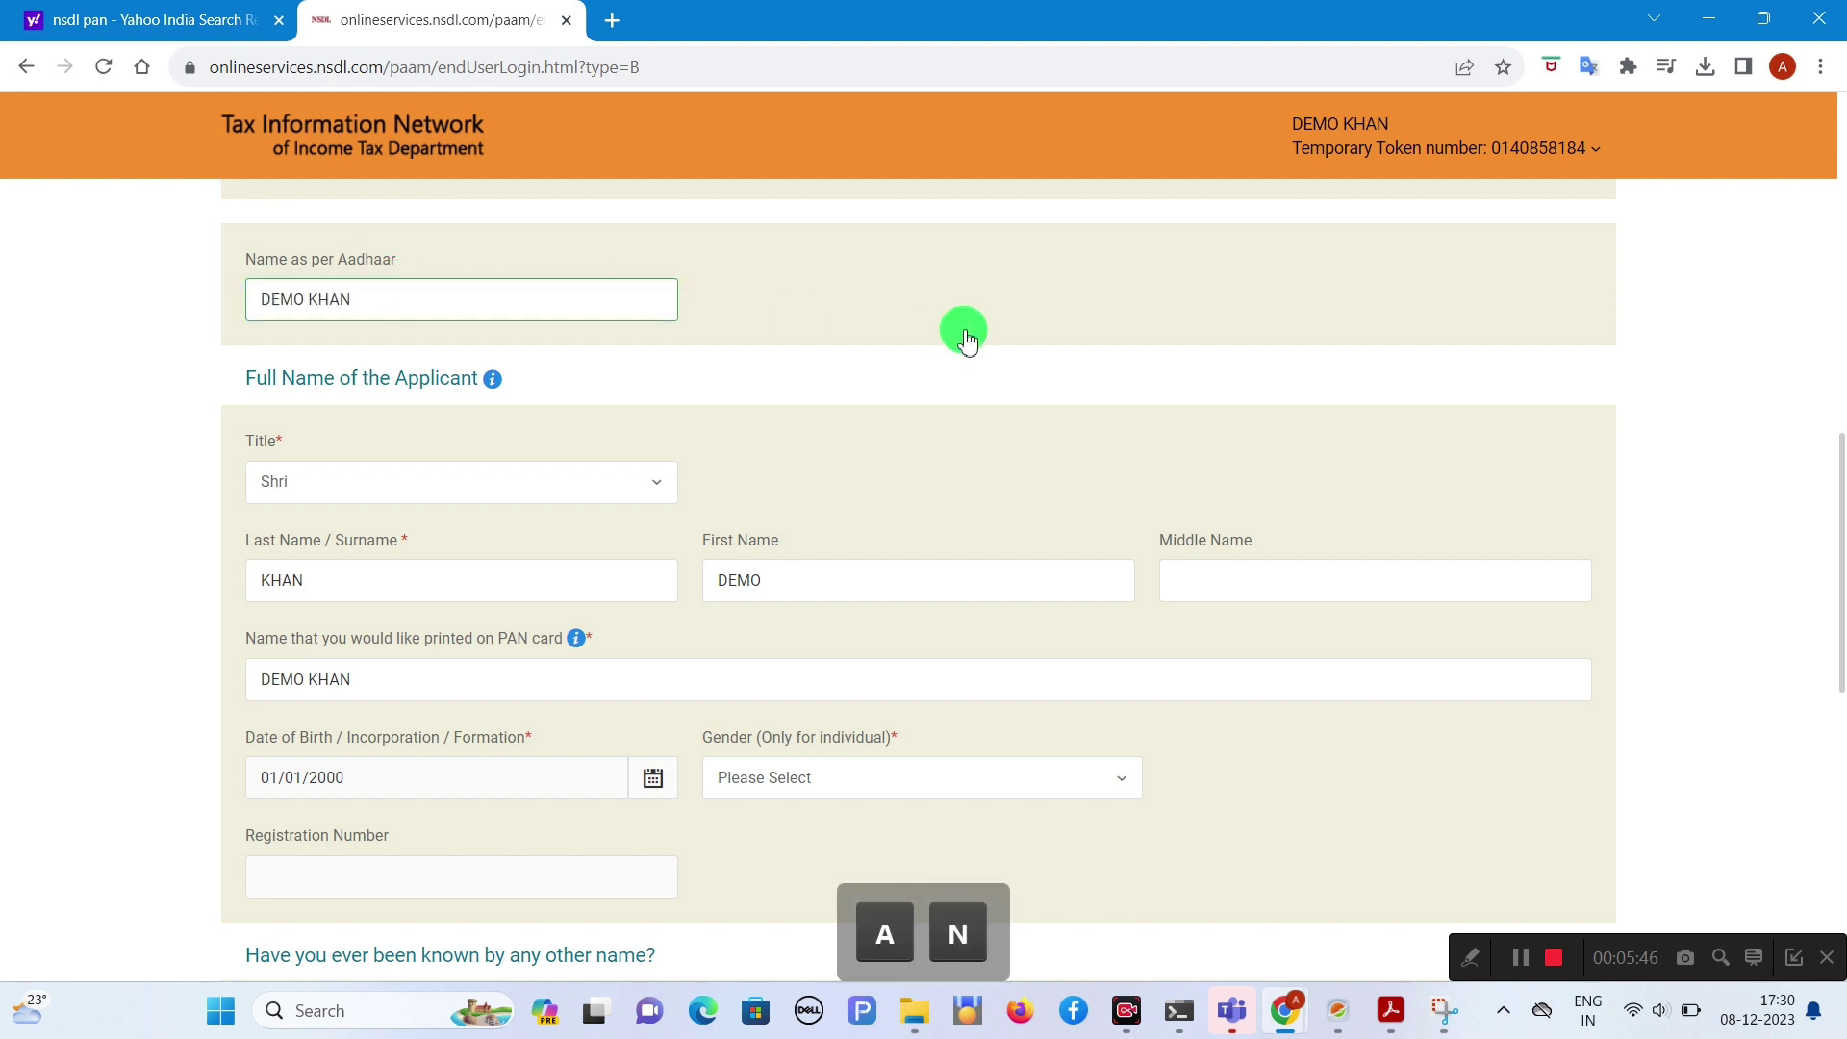
# Step: Review the Full Name of the Applicant fields and their labels
pyautogui.scroll(-2, 967, 341)
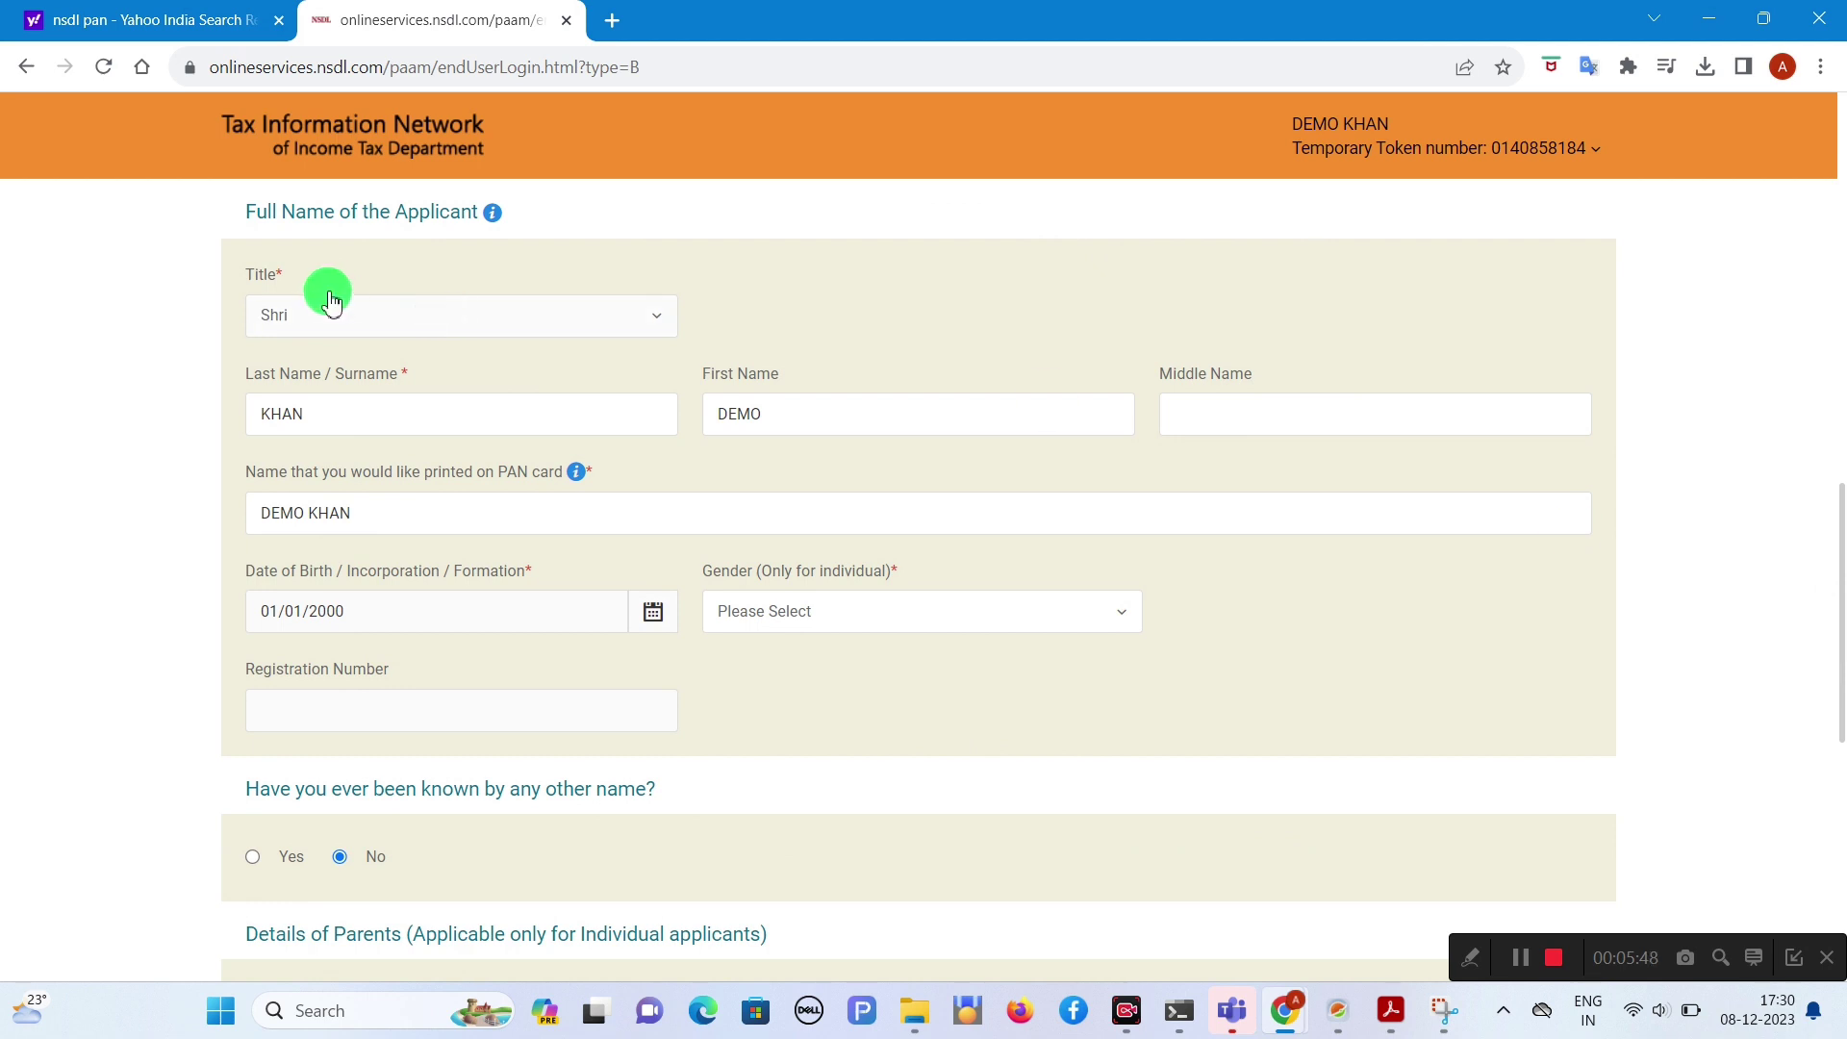
pyautogui.moveTo(239, 222); pyautogui.dragTo(586, 219)
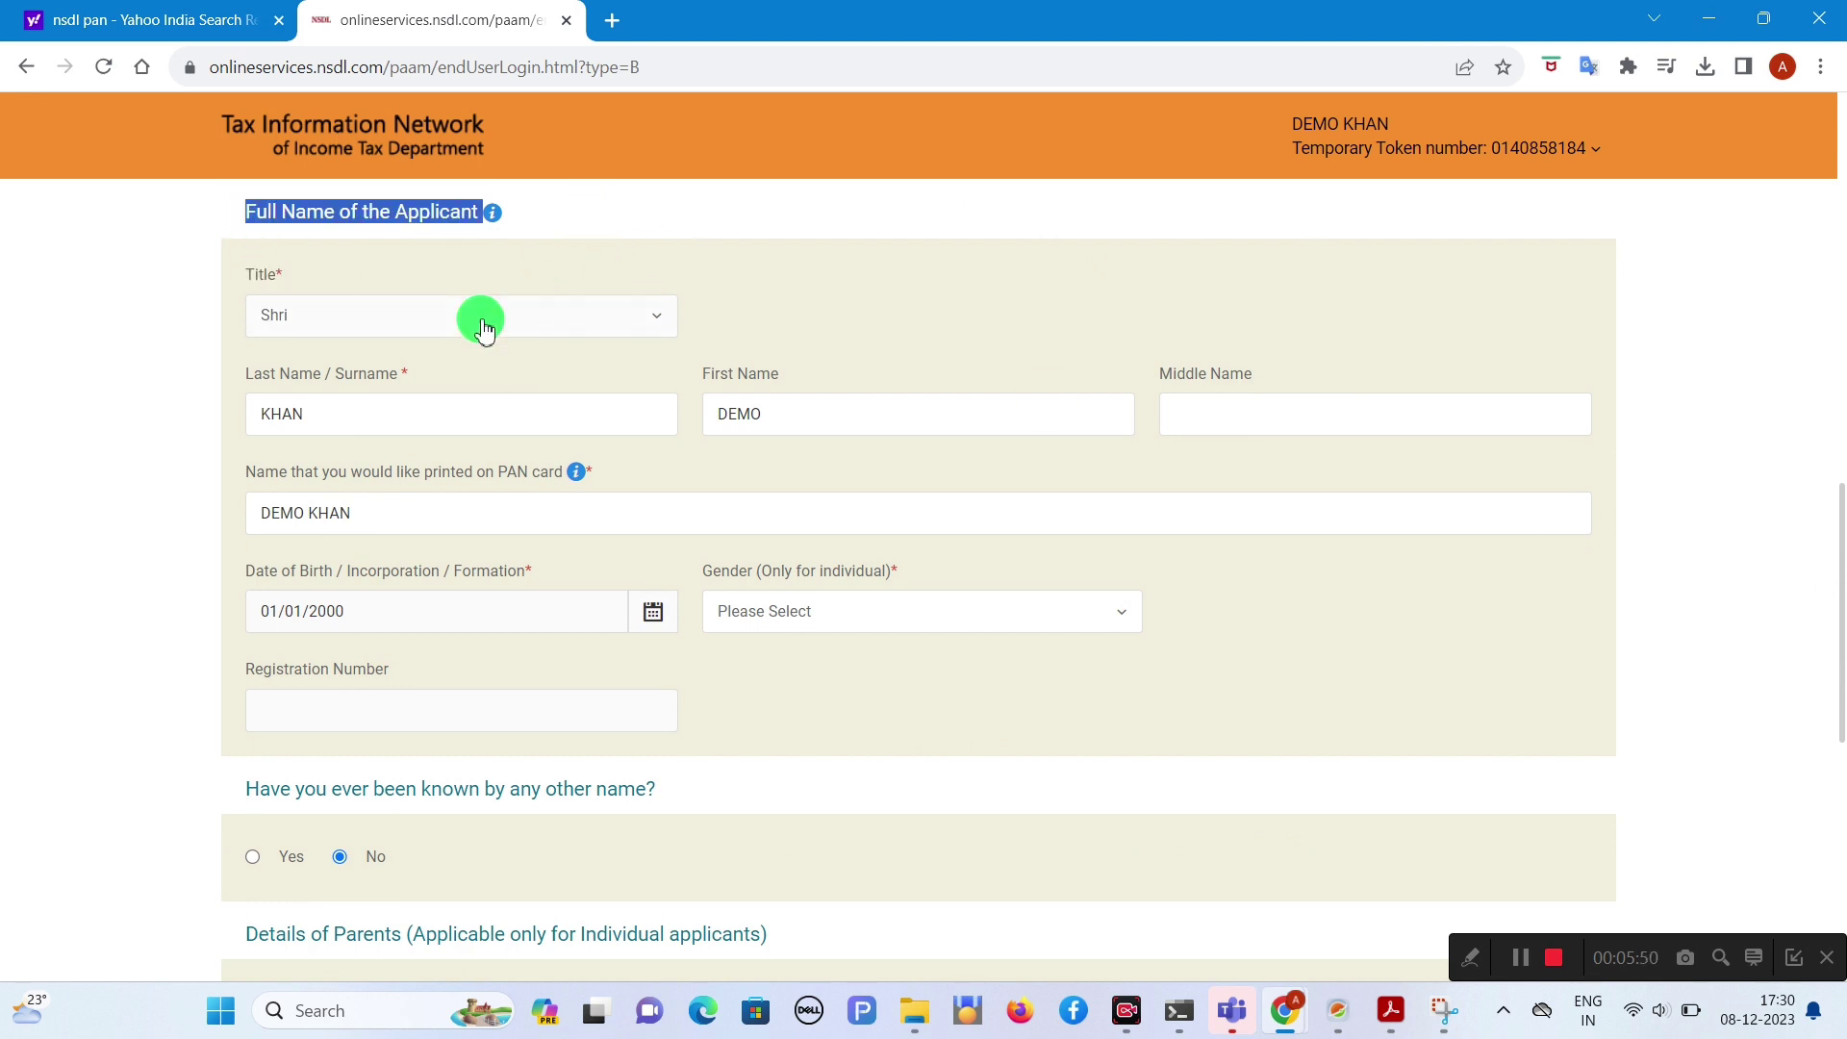
pyautogui.click(759, 304)
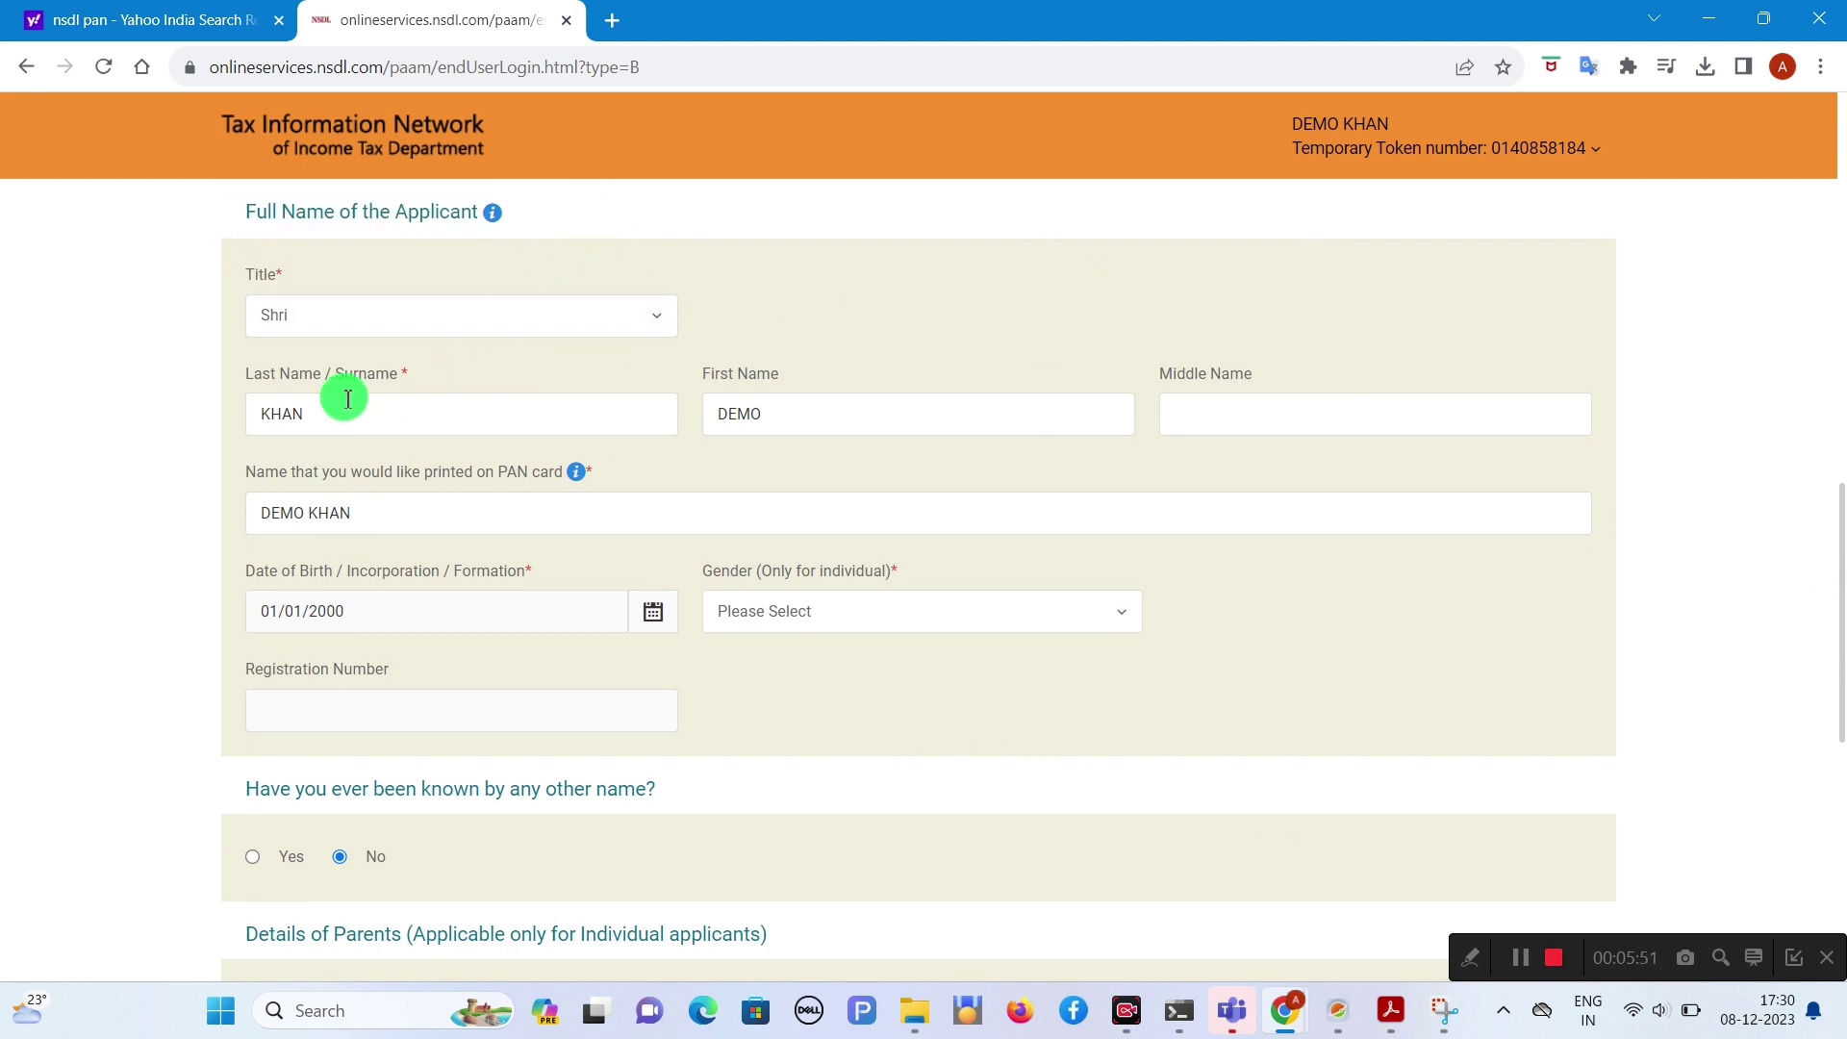
pyautogui.doubleClick(727, 377)
pyautogui.moveTo(254, 375); pyautogui.dragTo(433, 383)
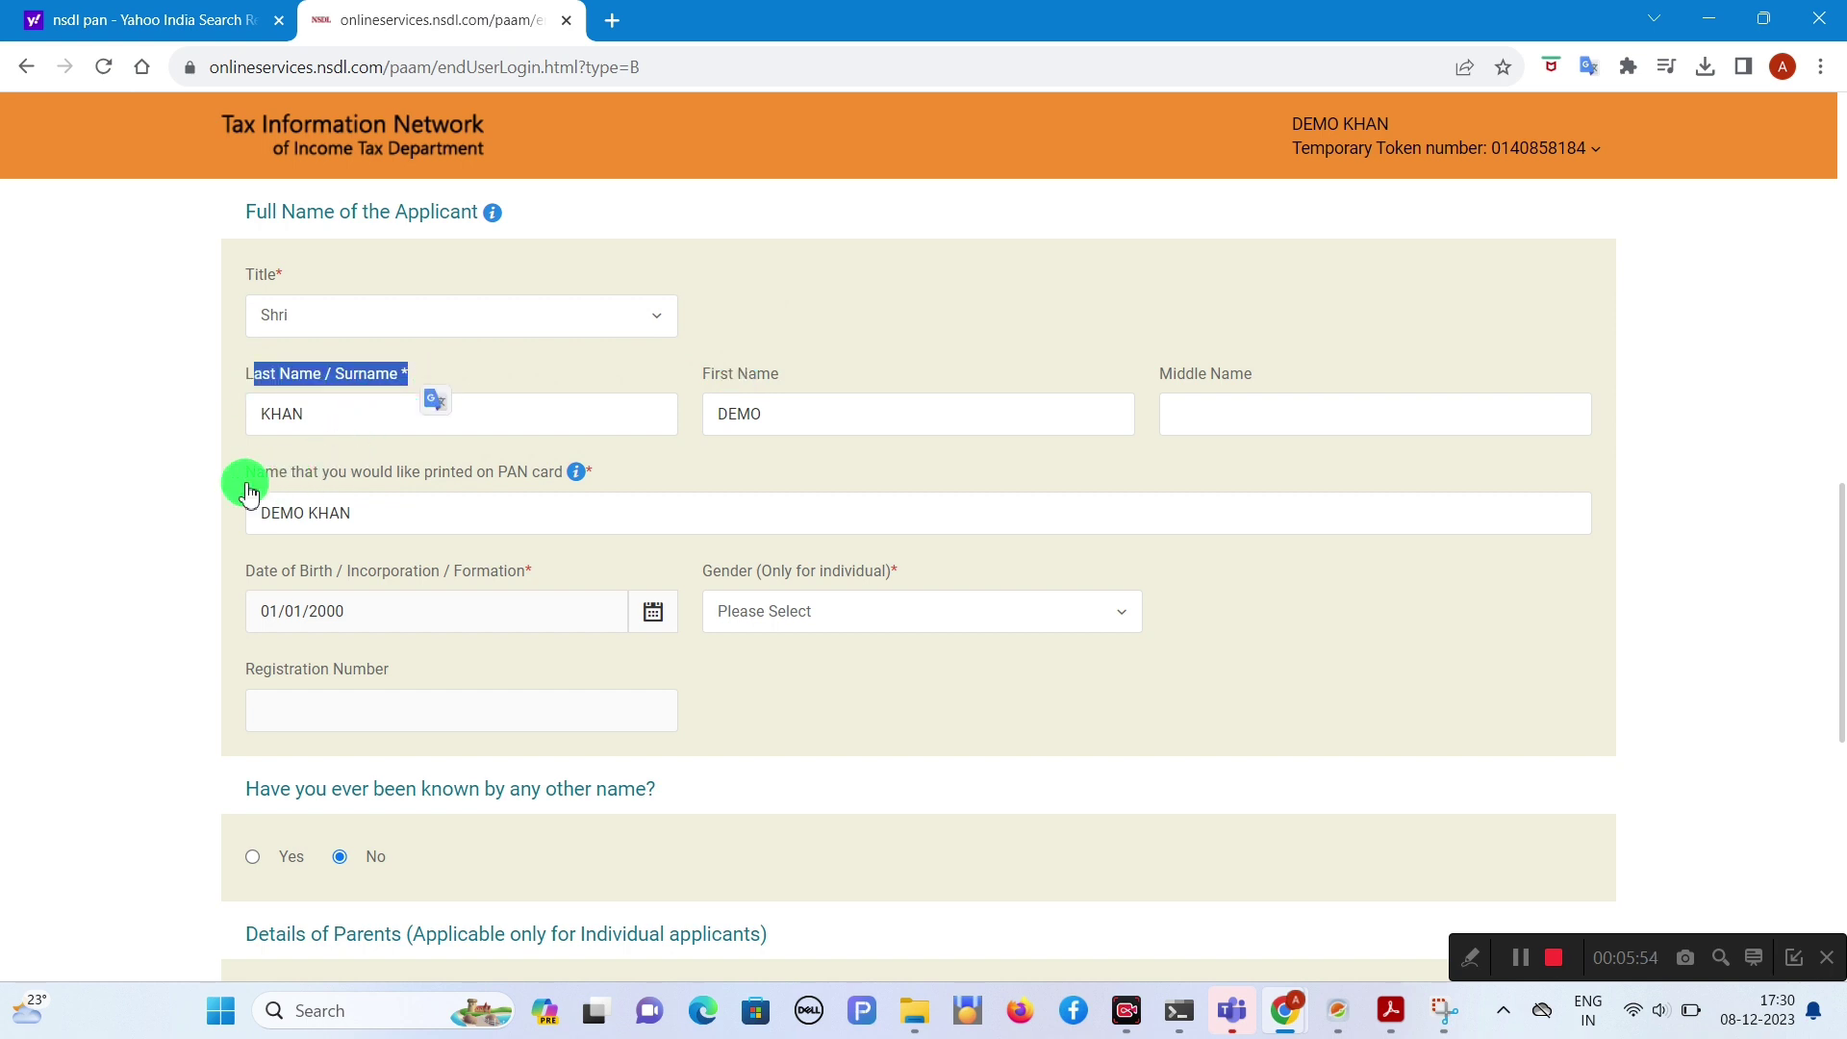
pyautogui.moveTo(248, 492); pyautogui.dragTo(766, 493)
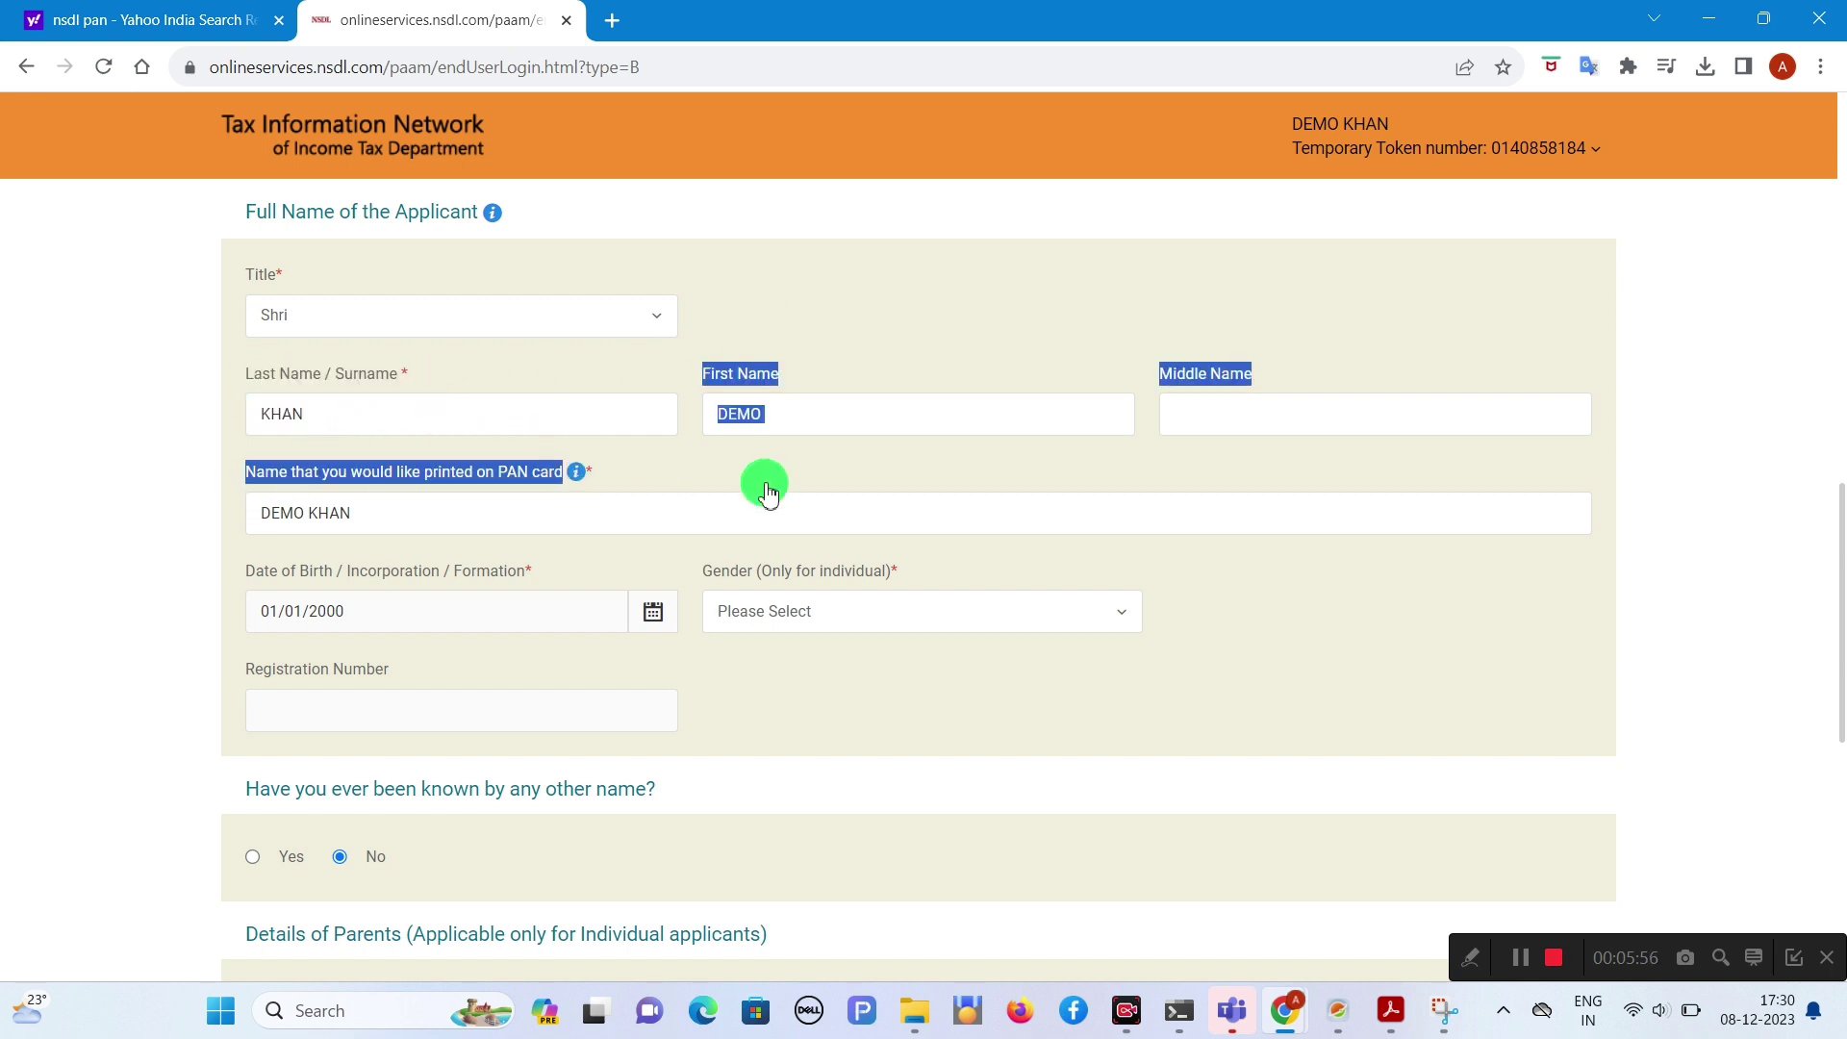
pyautogui.click(767, 492)
# Step: Check the name to be printed on the card and look over the Gender choices
pyautogui.moveTo(1839, 610); pyautogui.dragTo(1839, 693)
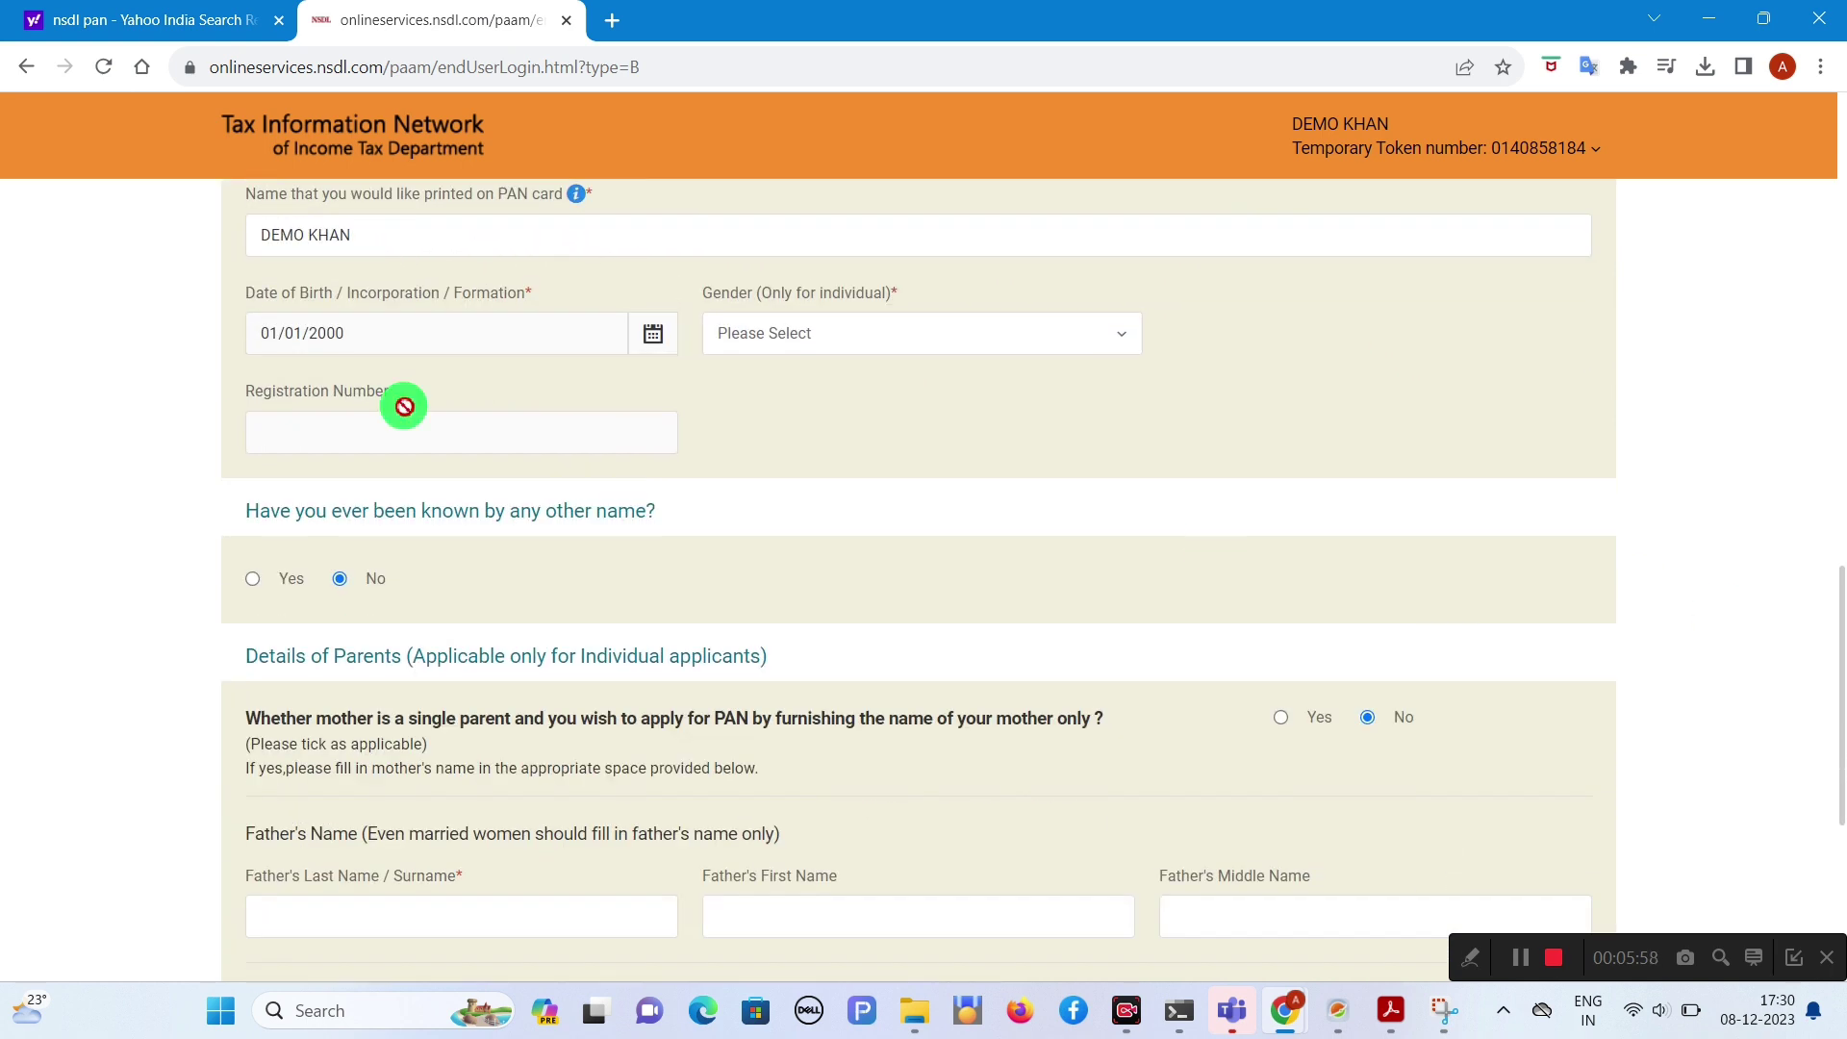
pyautogui.moveTo(252, 236); pyautogui.dragTo(543, 280)
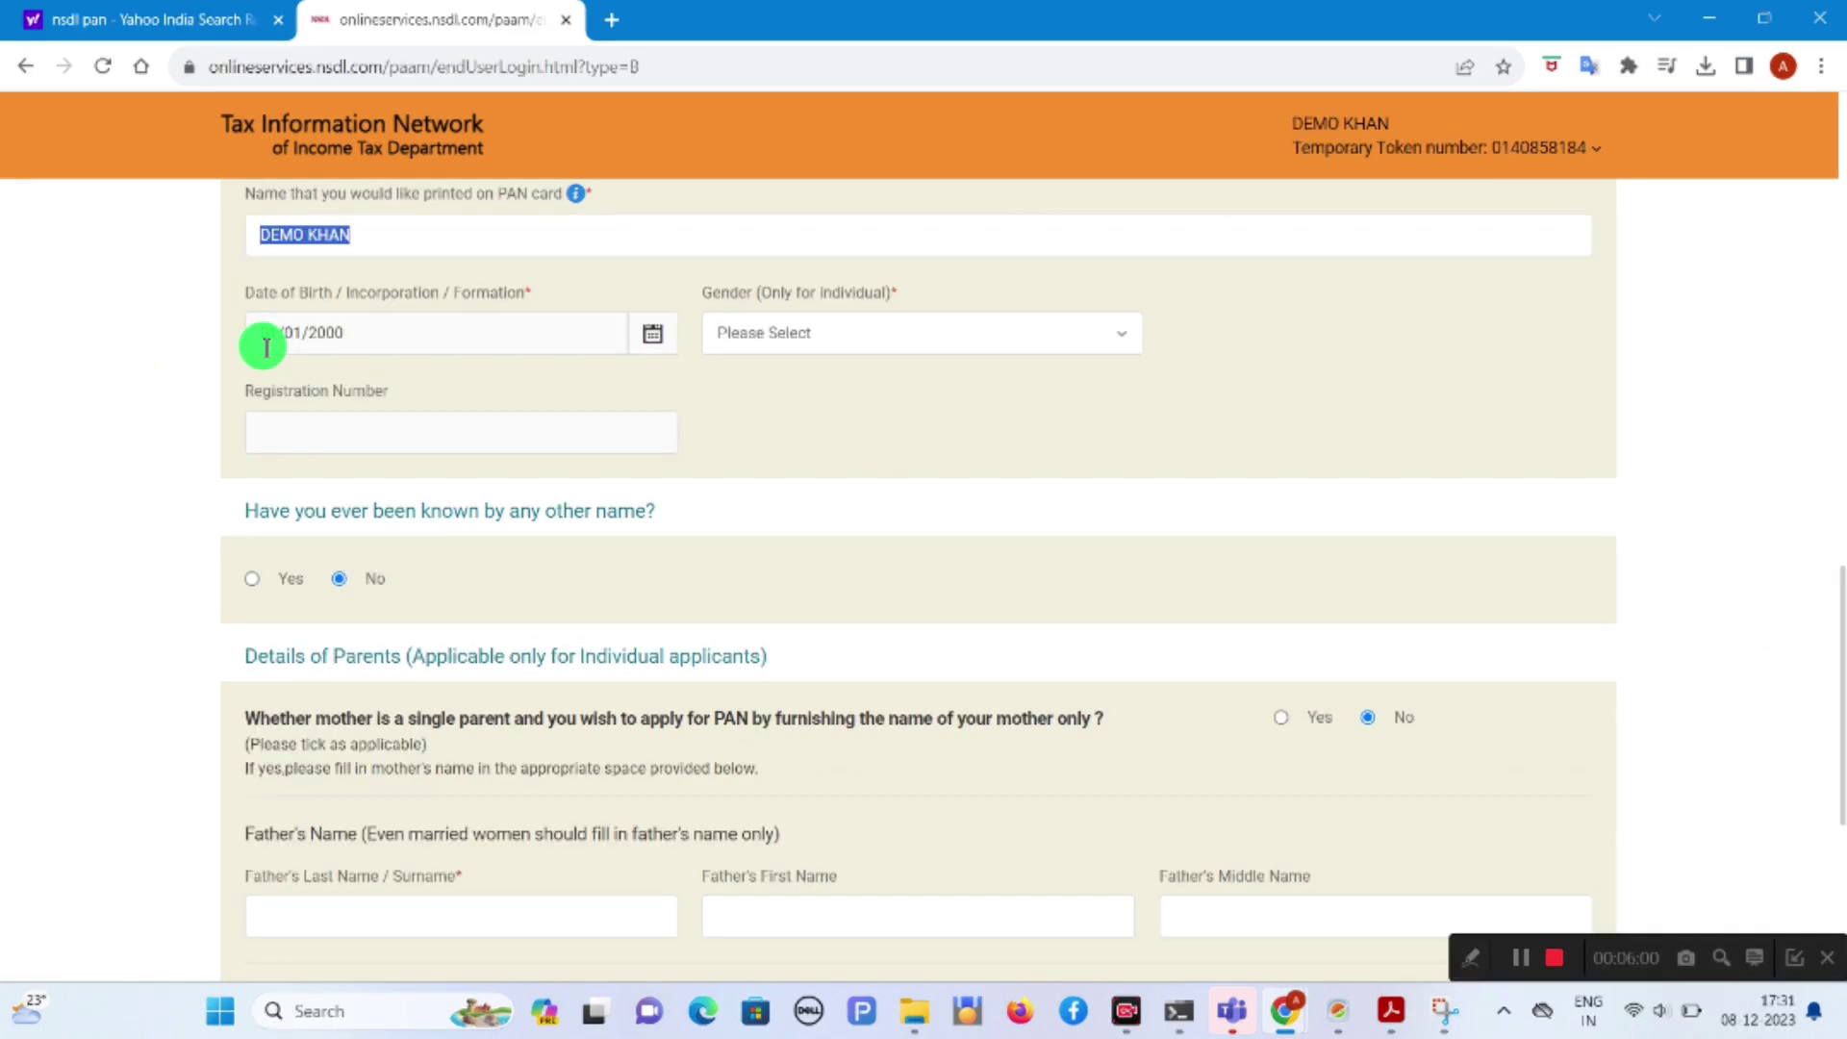
pyautogui.click(847, 321)
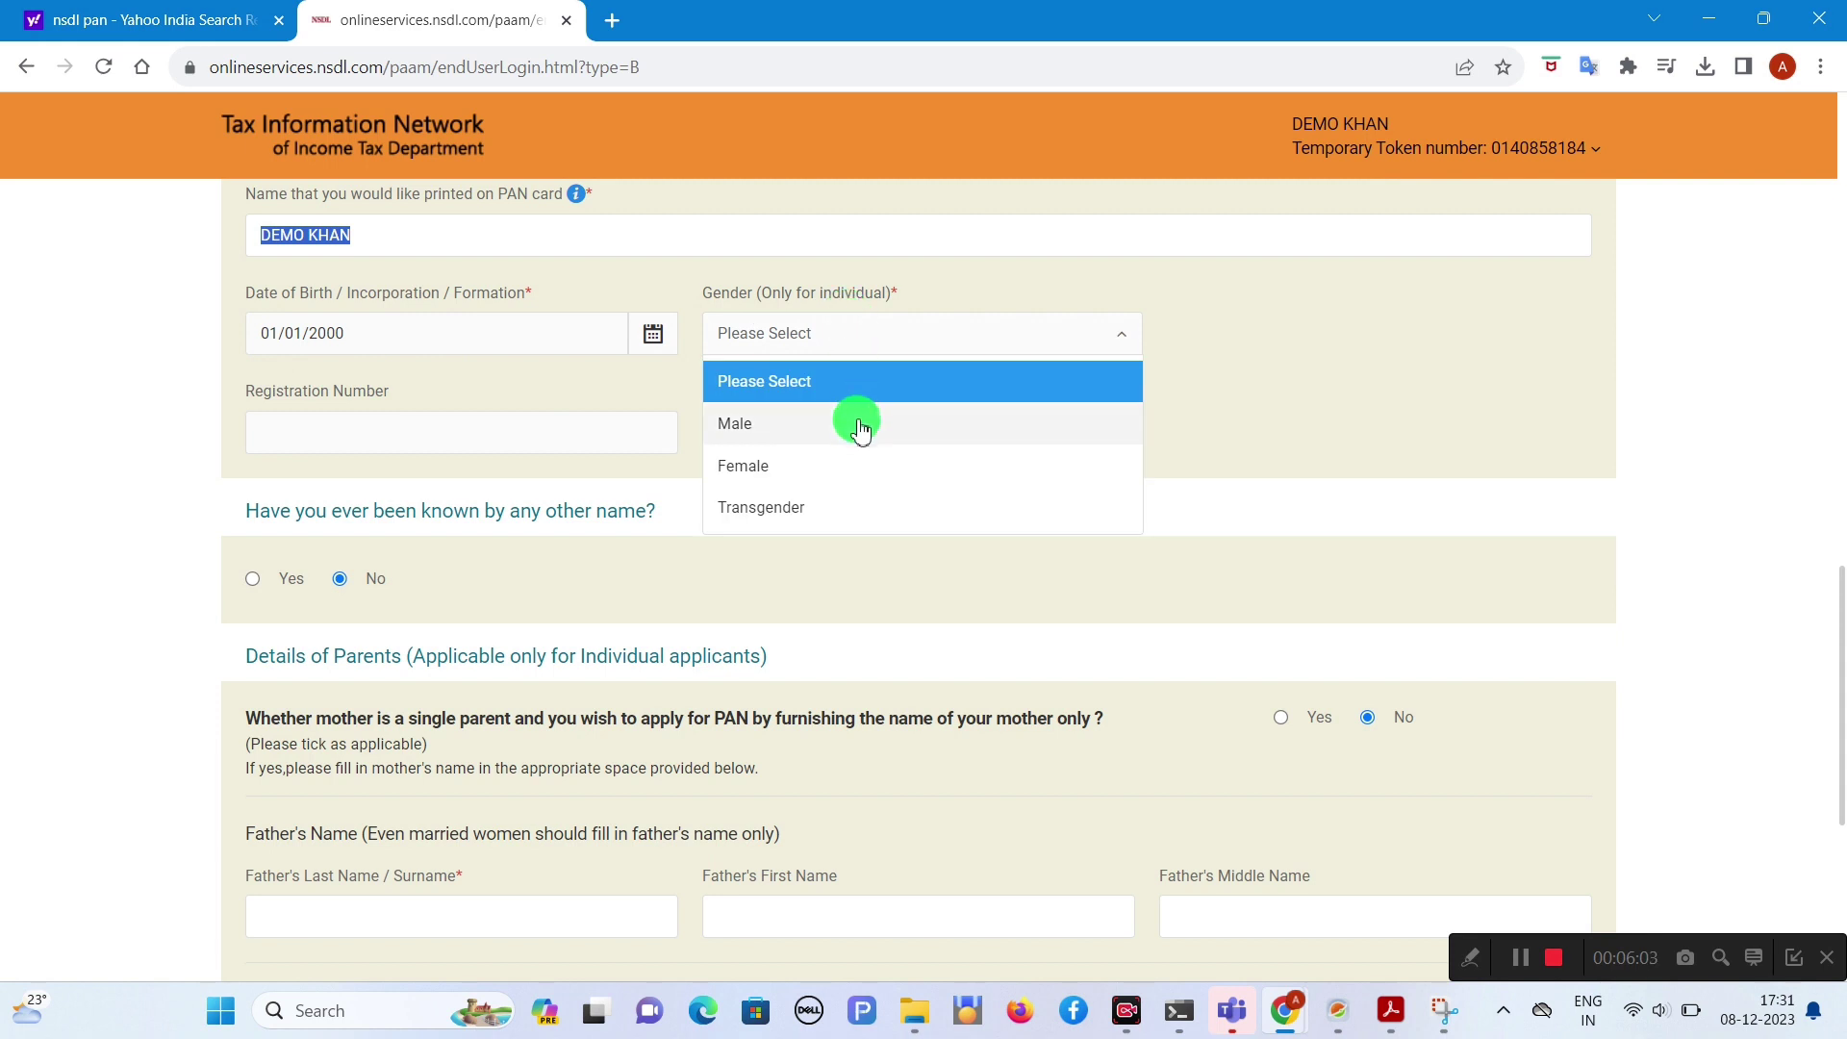
pyautogui.click(861, 430)
pyautogui.scroll(-2, 264, 322)
pyautogui.moveTo(674, 308); pyautogui.dragTo(218, 328)
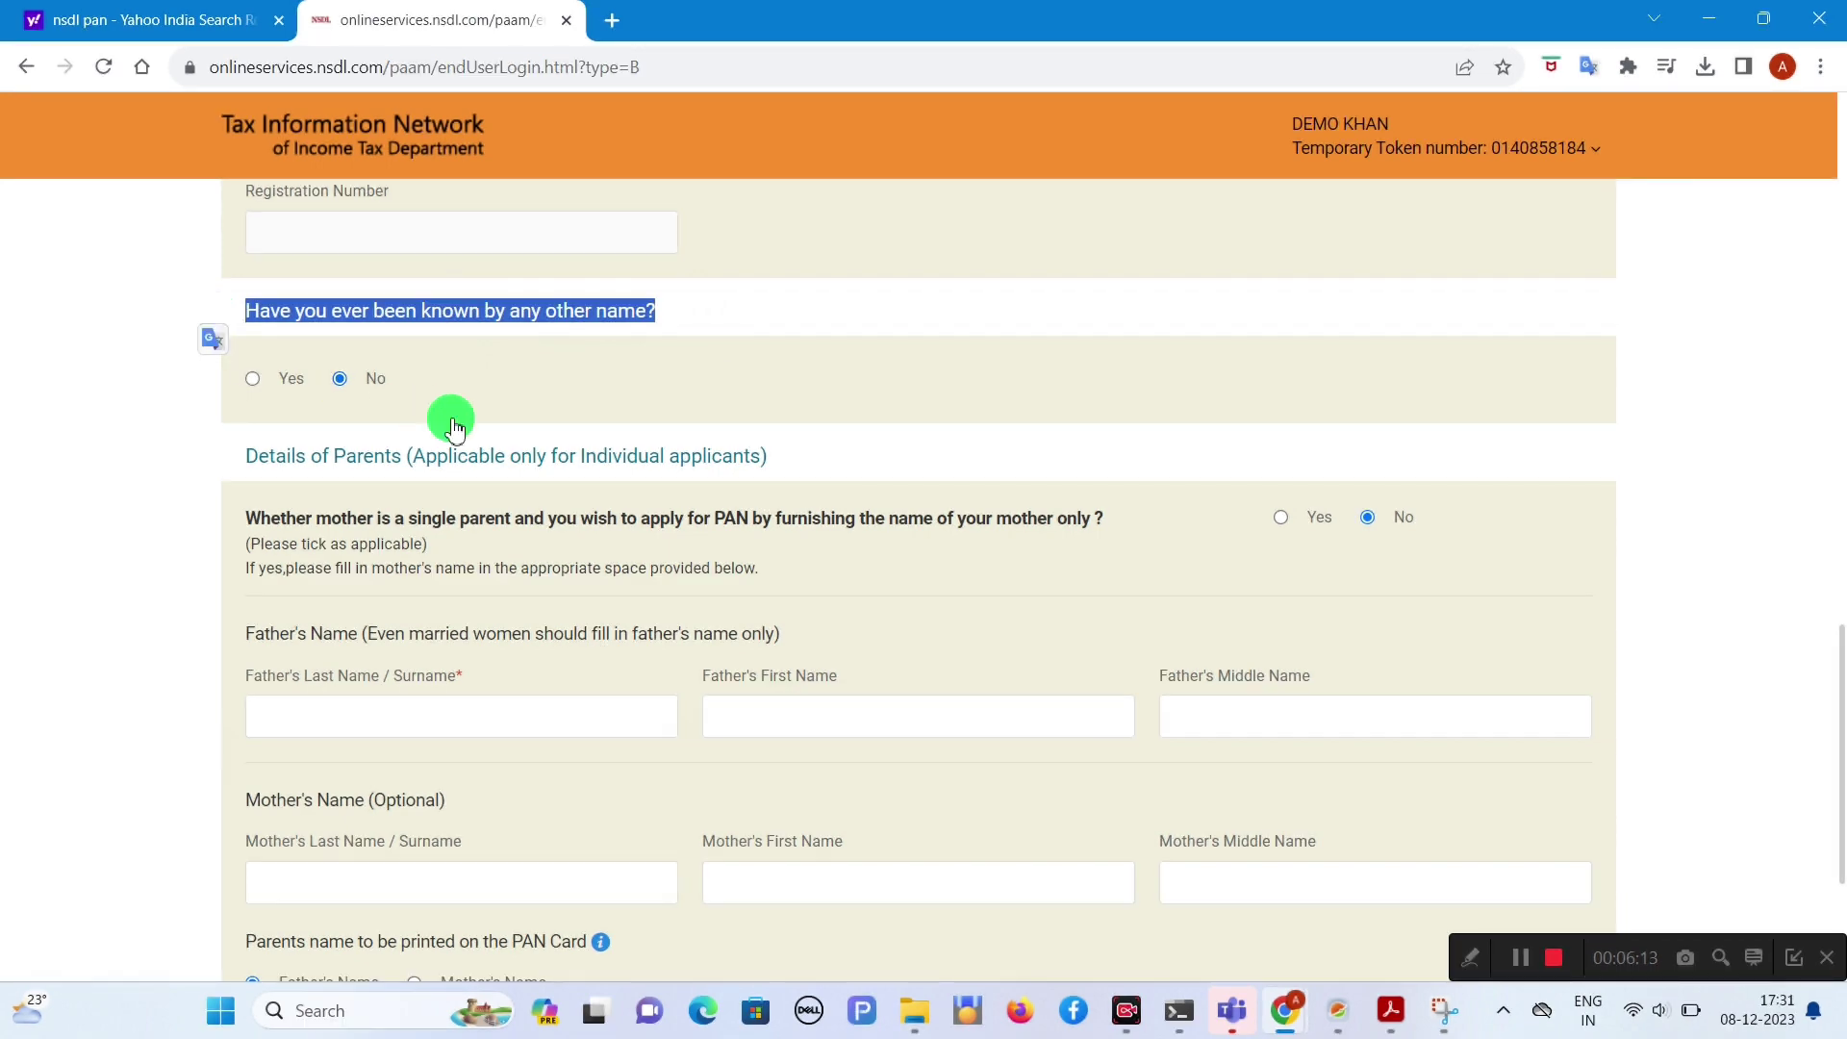
# Step: Answer No to 'known by any other name' and enter the father's surname
pyautogui.click(252, 378)
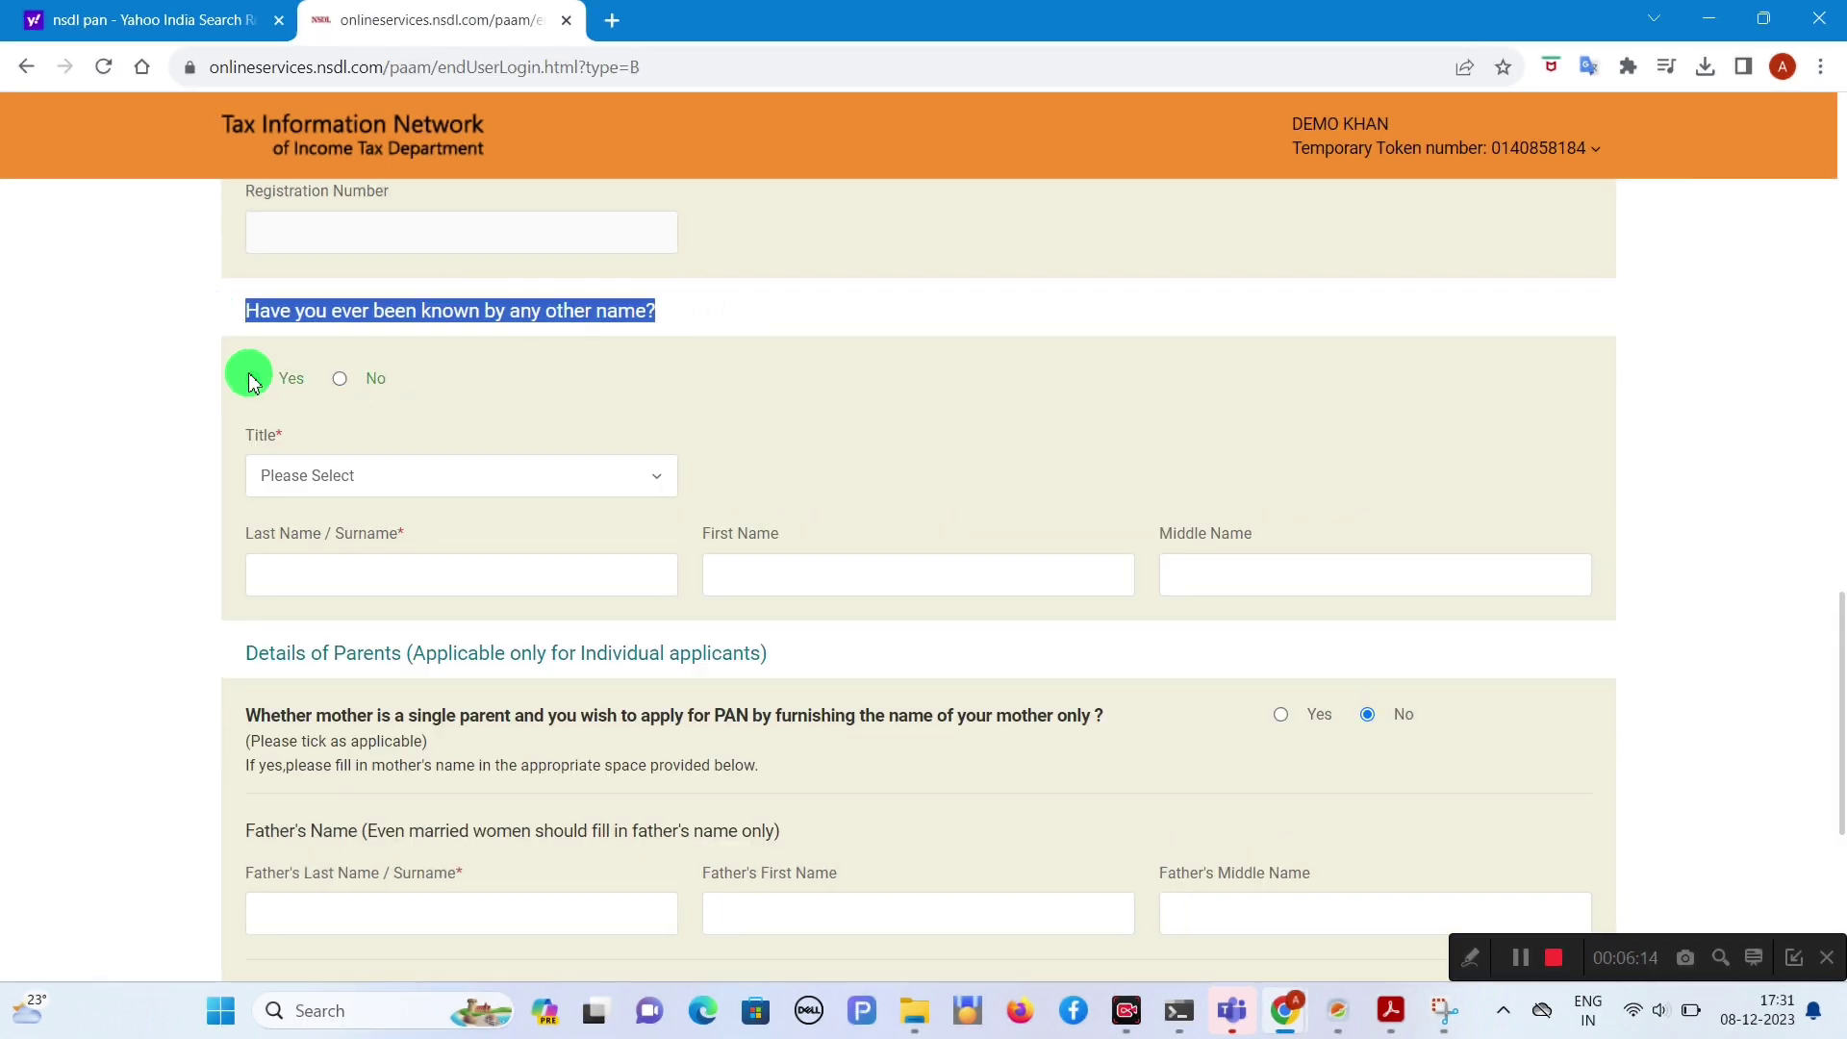
pyautogui.click(328, 389)
pyautogui.click(335, 386)
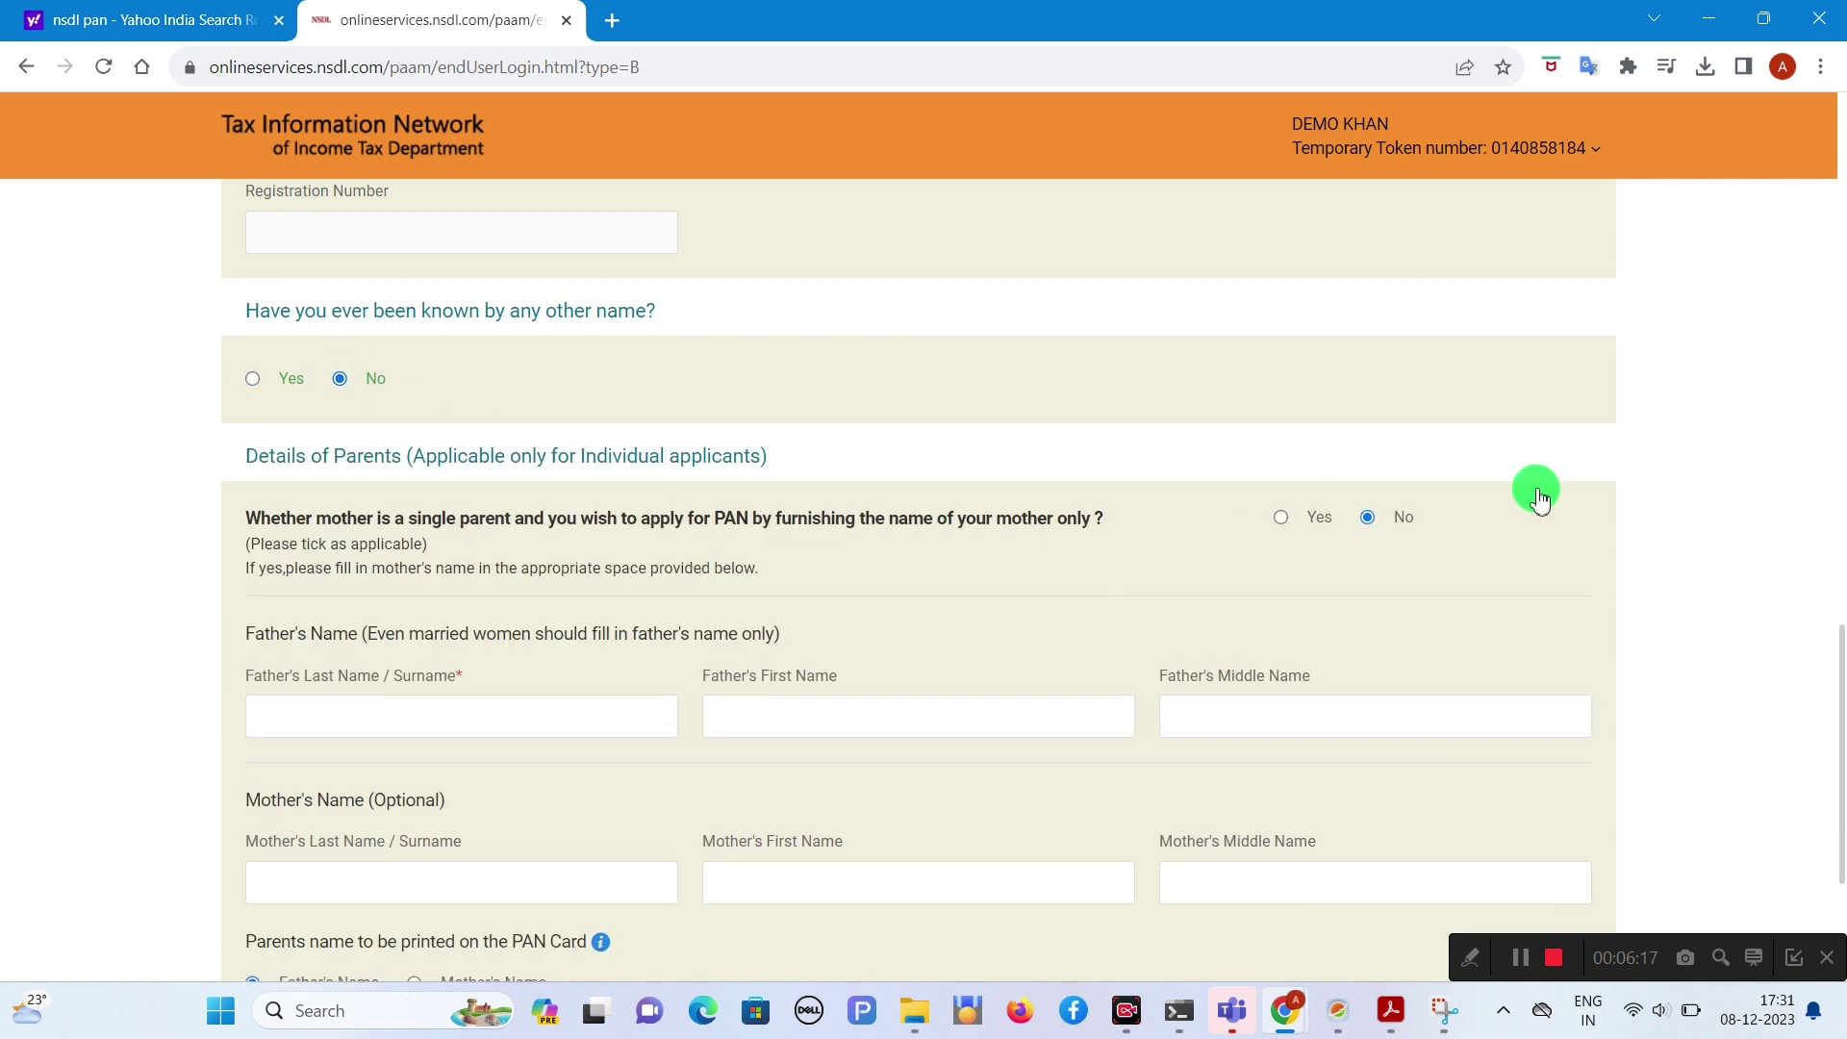
pyautogui.moveTo(1832, 683); pyautogui.dragTo(1833, 828)
pyautogui.click(1050, 487)
pyautogui.click(1324, 489)
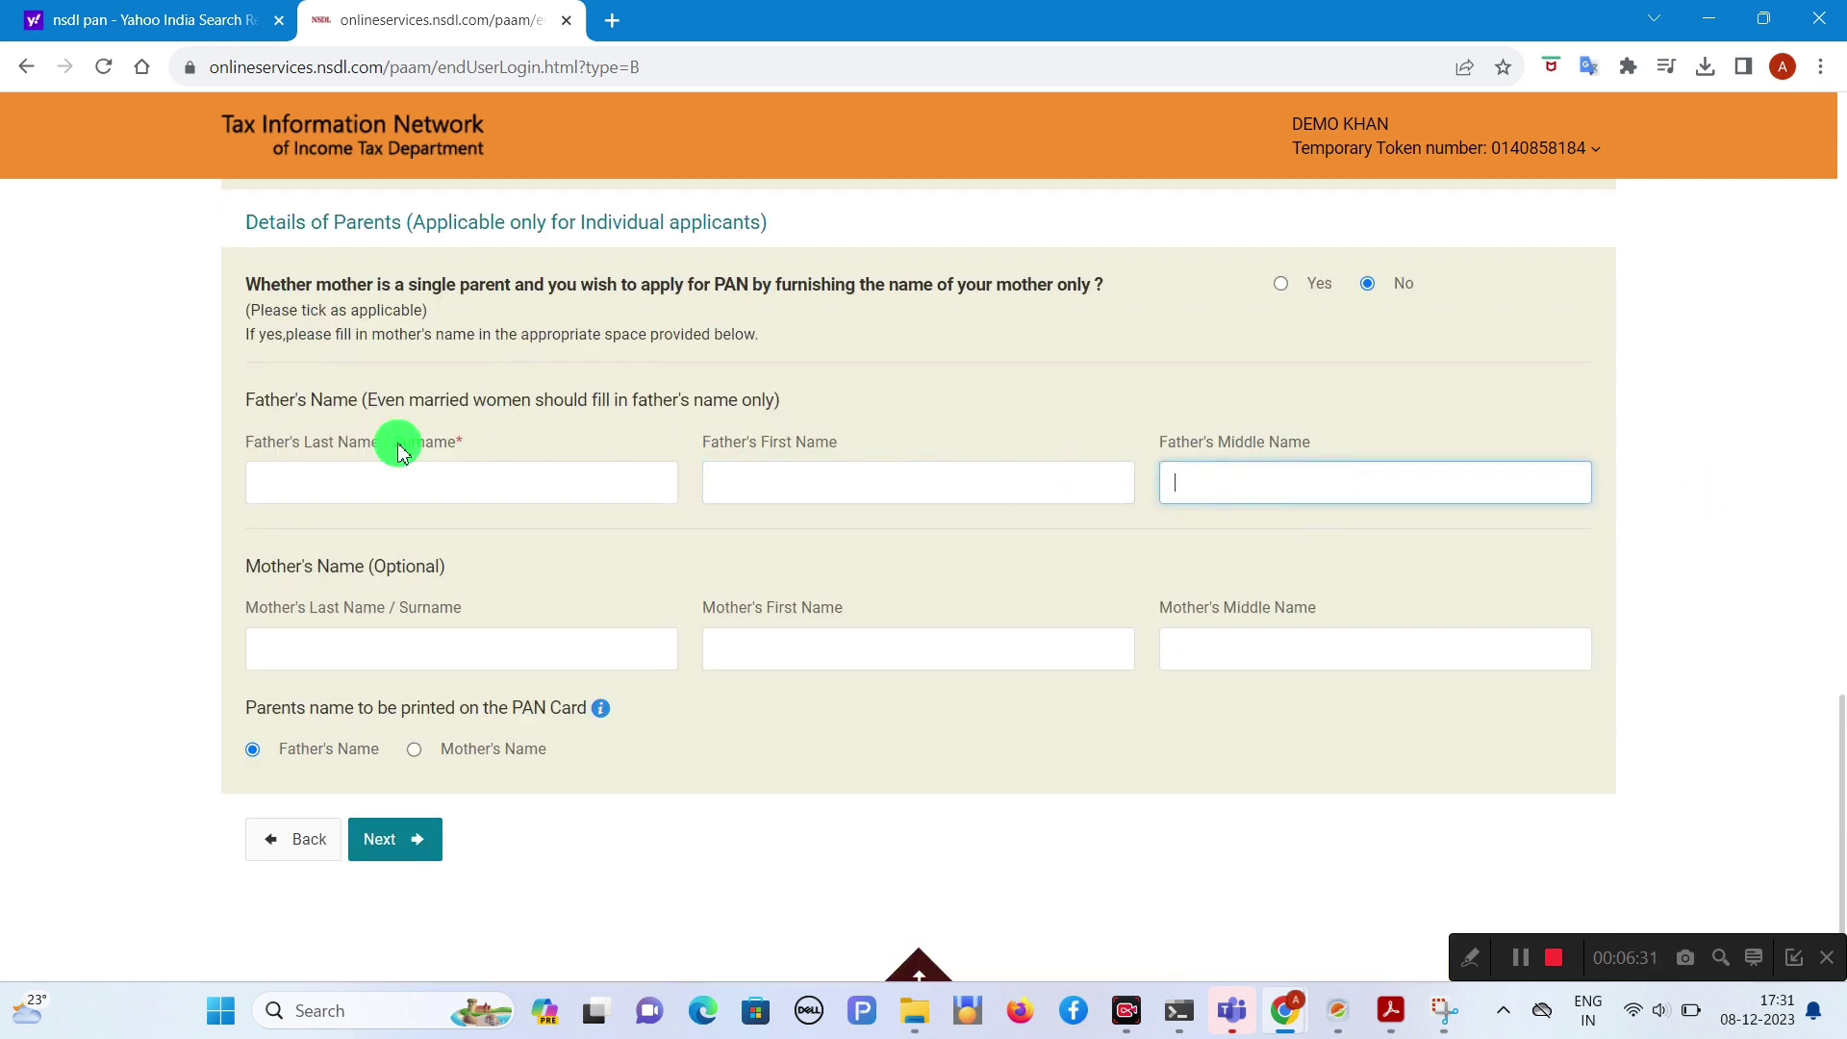
pyautogui.click(401, 481)
pyautogui.write('K')
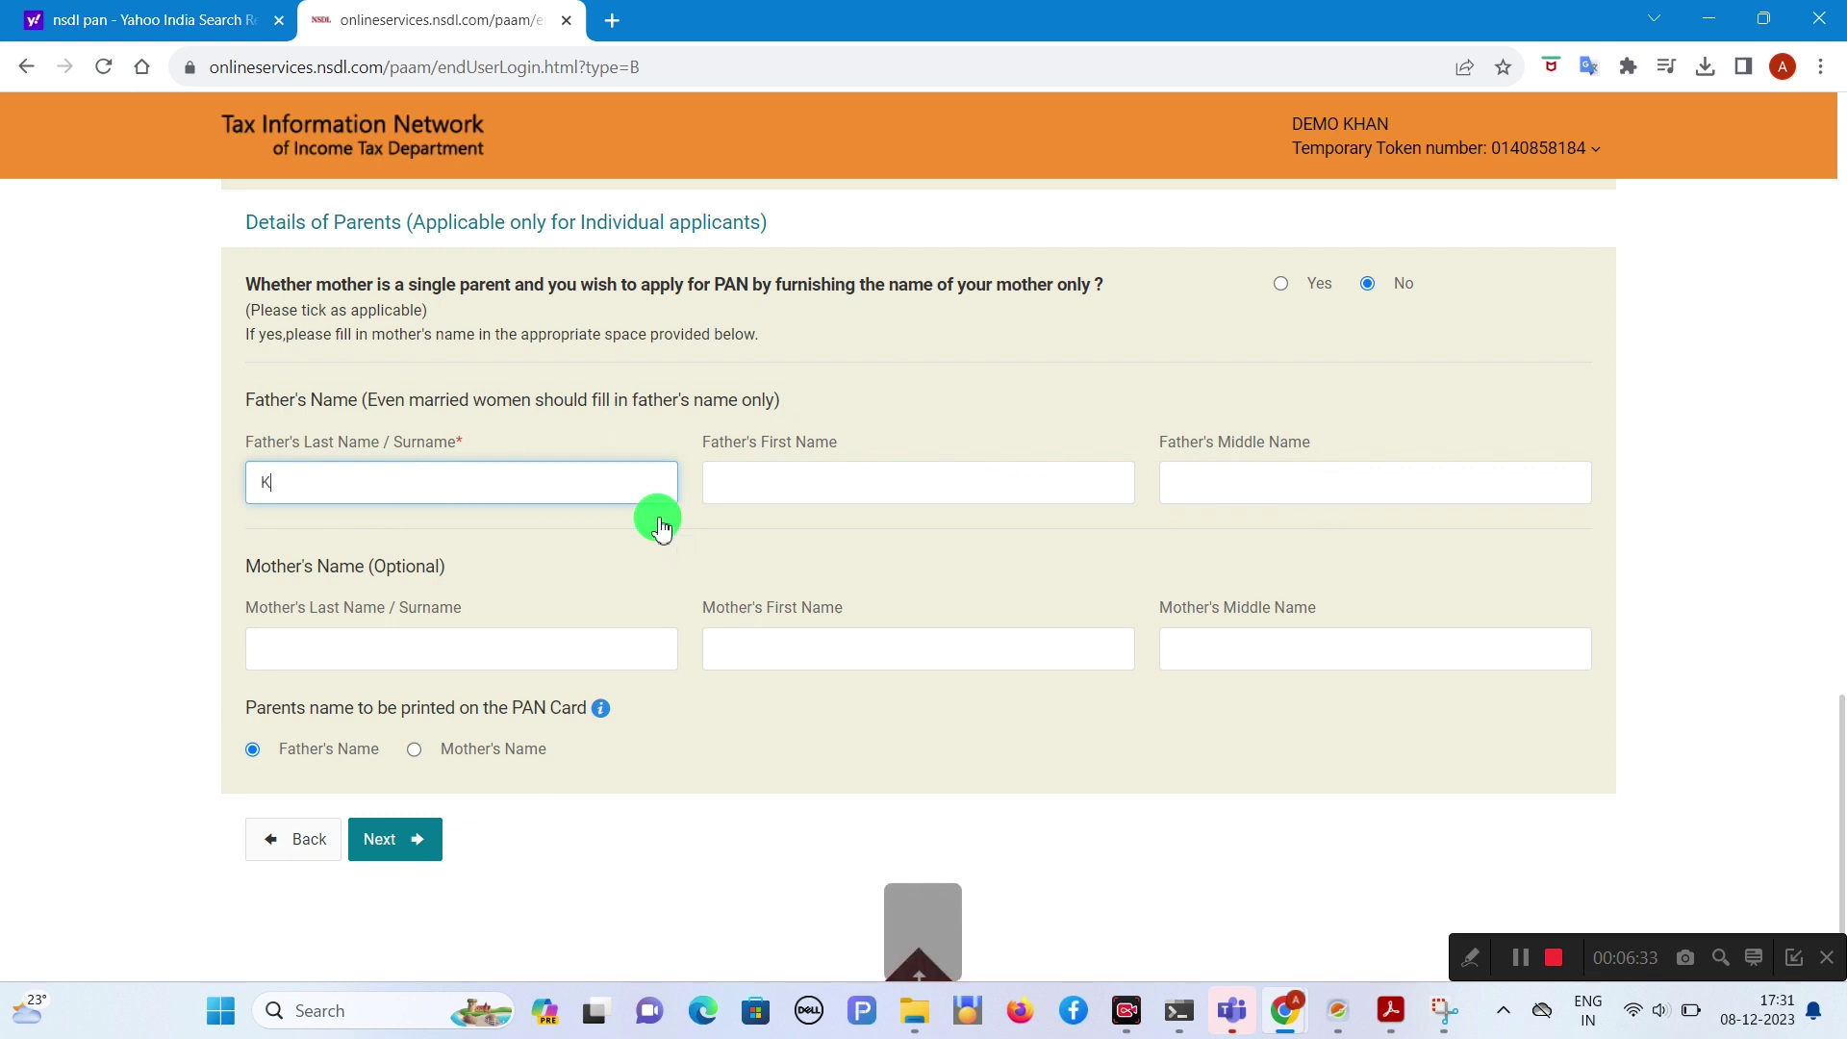
pyautogui.write('HAN')
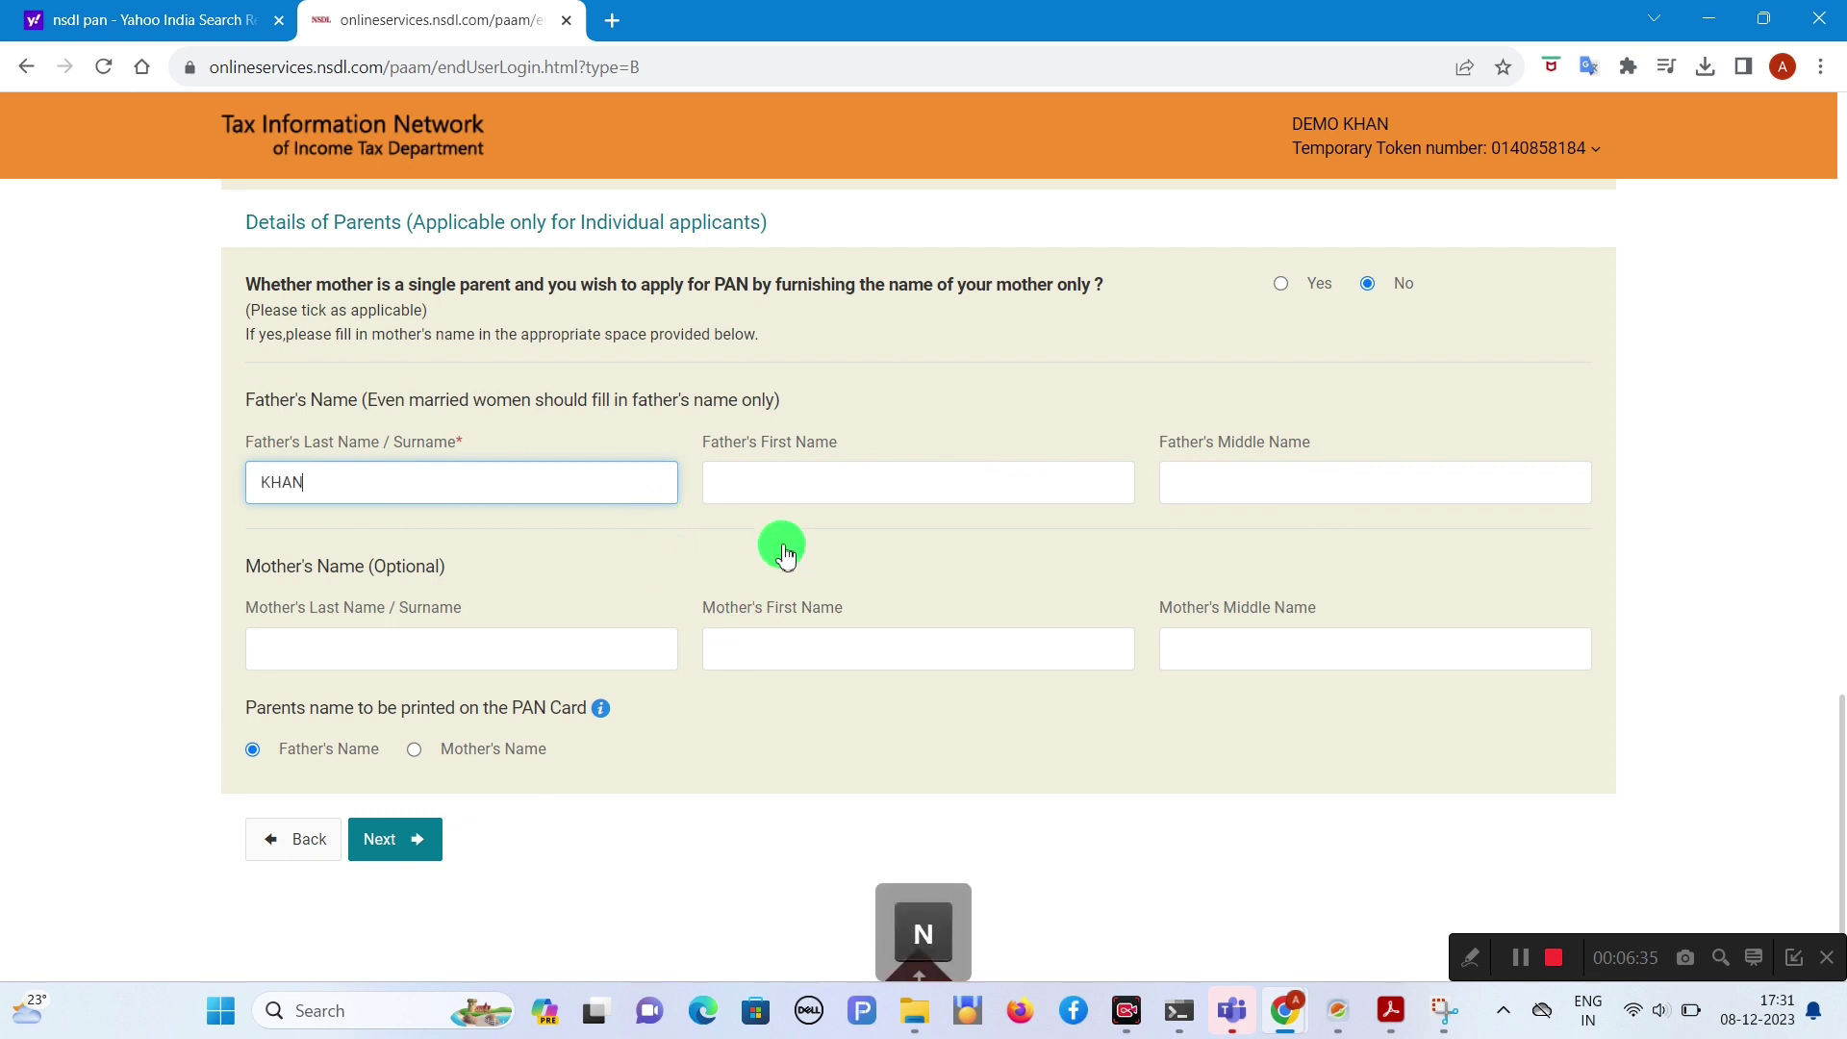
# Step: Leave the optional mother's name fields blank and proceed to Contact & other details
pyautogui.scroll(-1, 1836, 765)
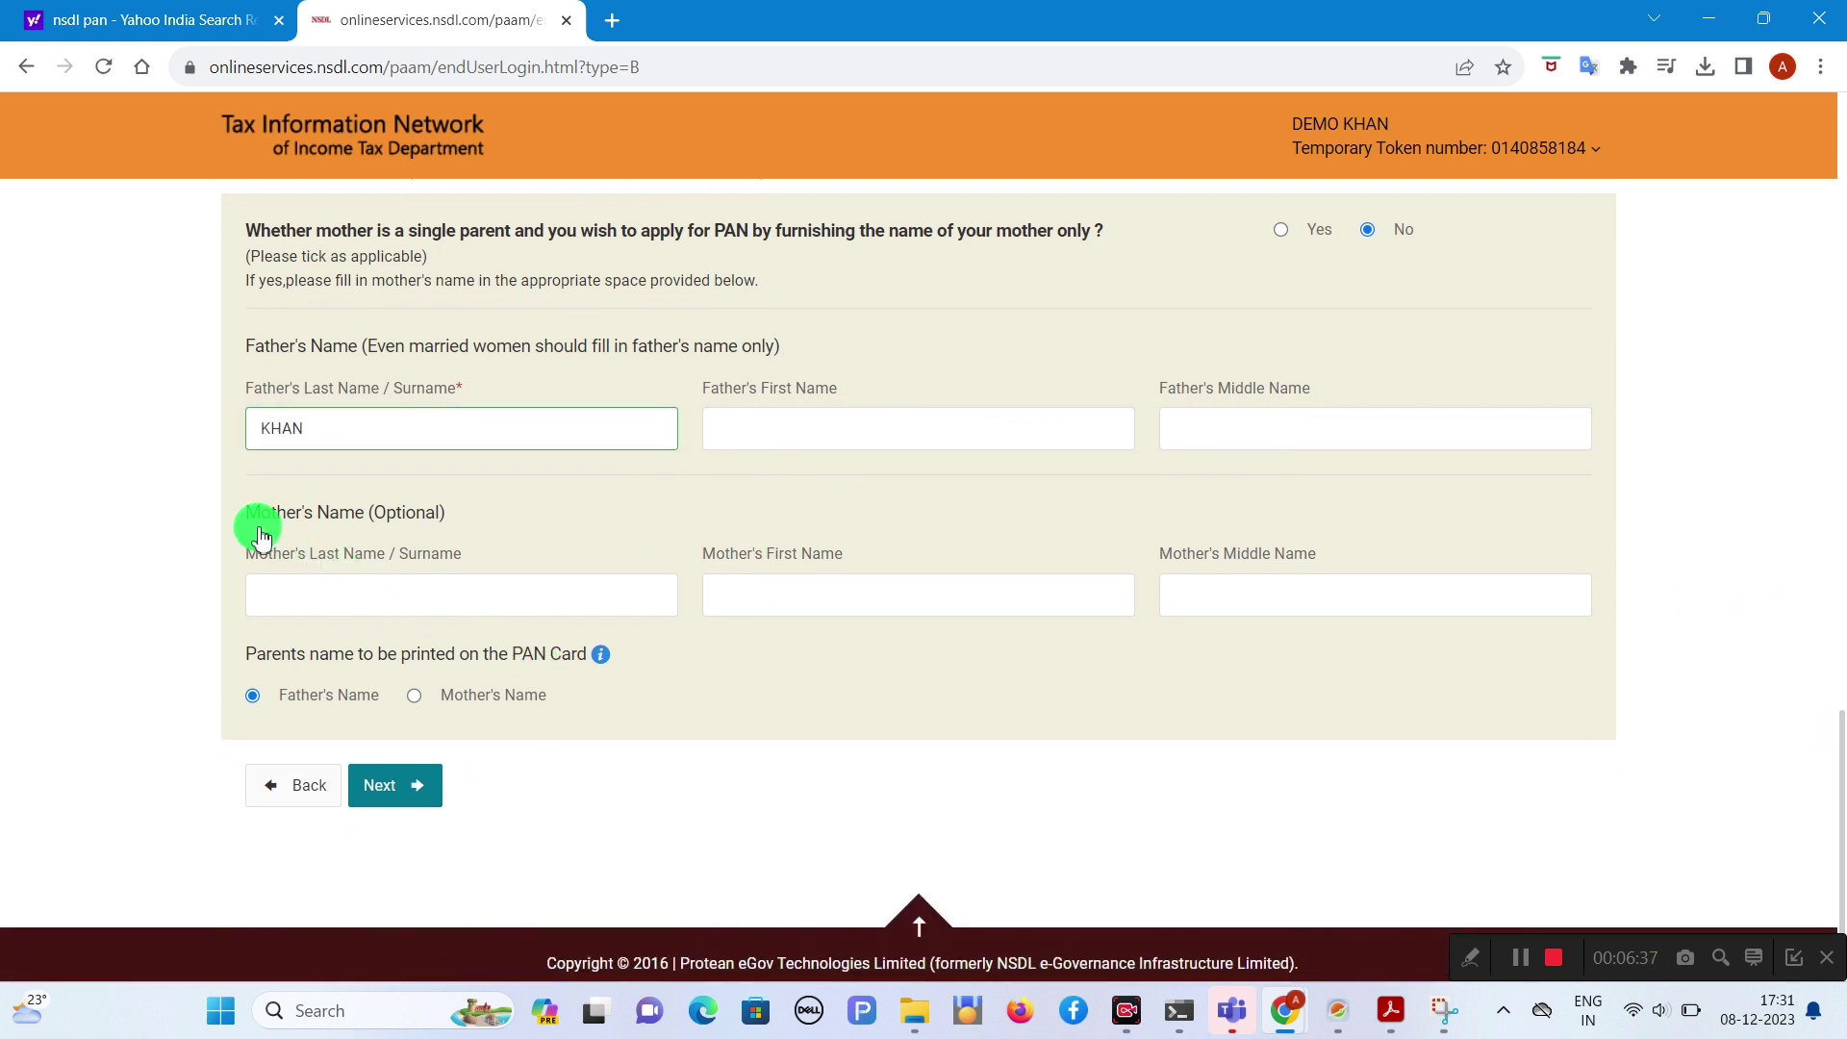
pyautogui.moveTo(260, 513); pyautogui.dragTo(509, 518)
pyautogui.click(510, 519)
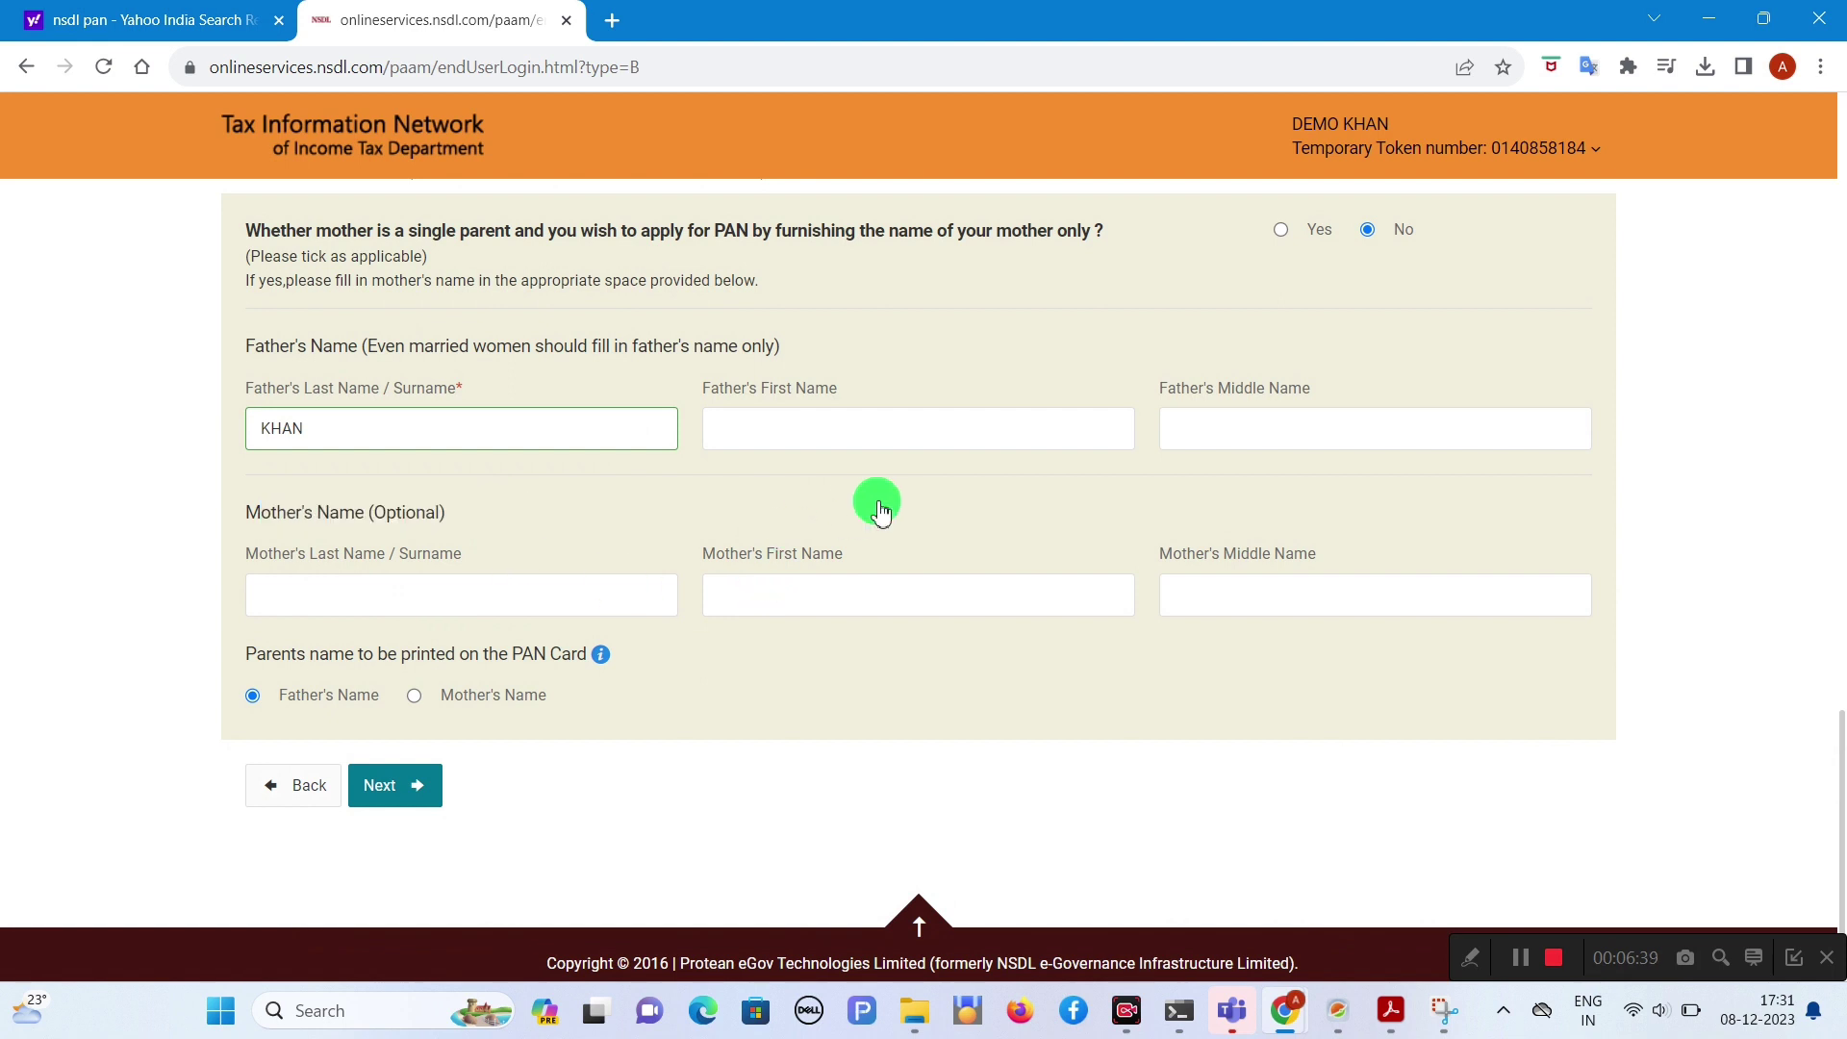
pyautogui.moveTo(845, 555); pyautogui.dragTo(289, 586)
pyautogui.tripleClick(565, 542)
pyautogui.tripleClick(476, 568)
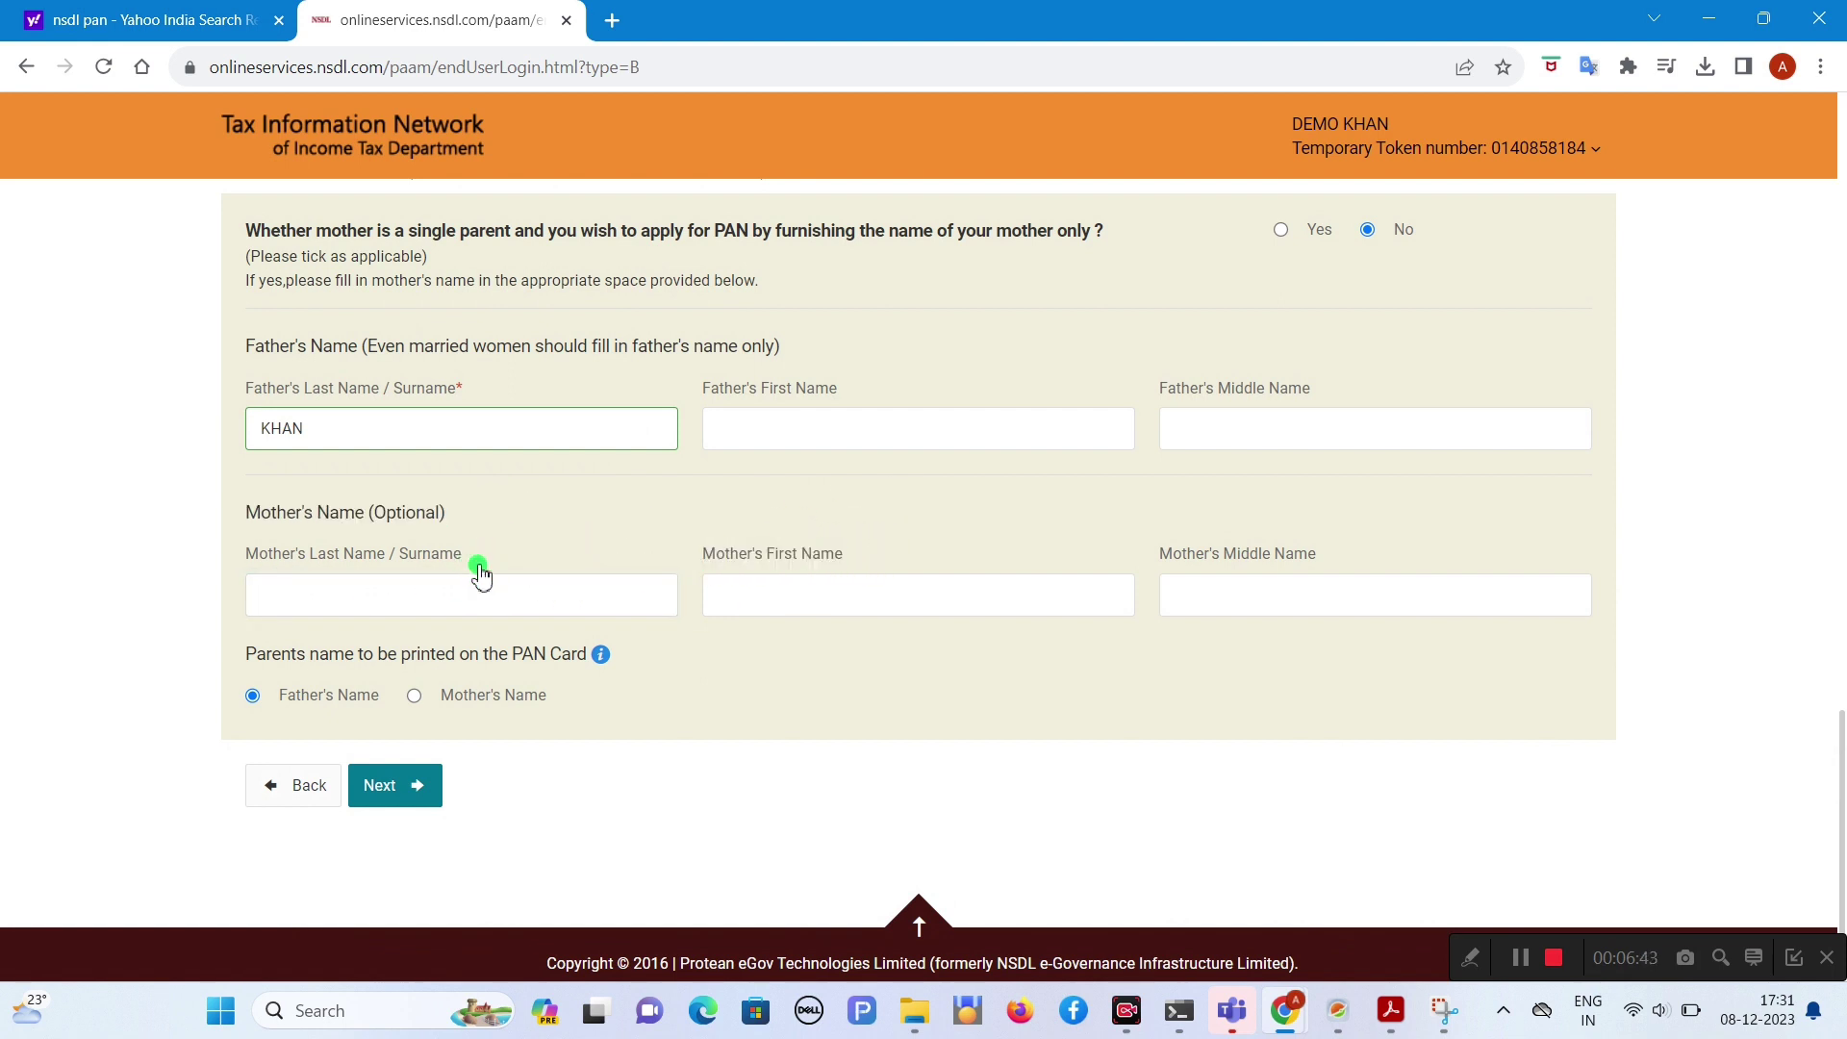
pyautogui.click(1354, 527)
pyautogui.moveTo(1354, 527); pyautogui.dragTo(643, 753)
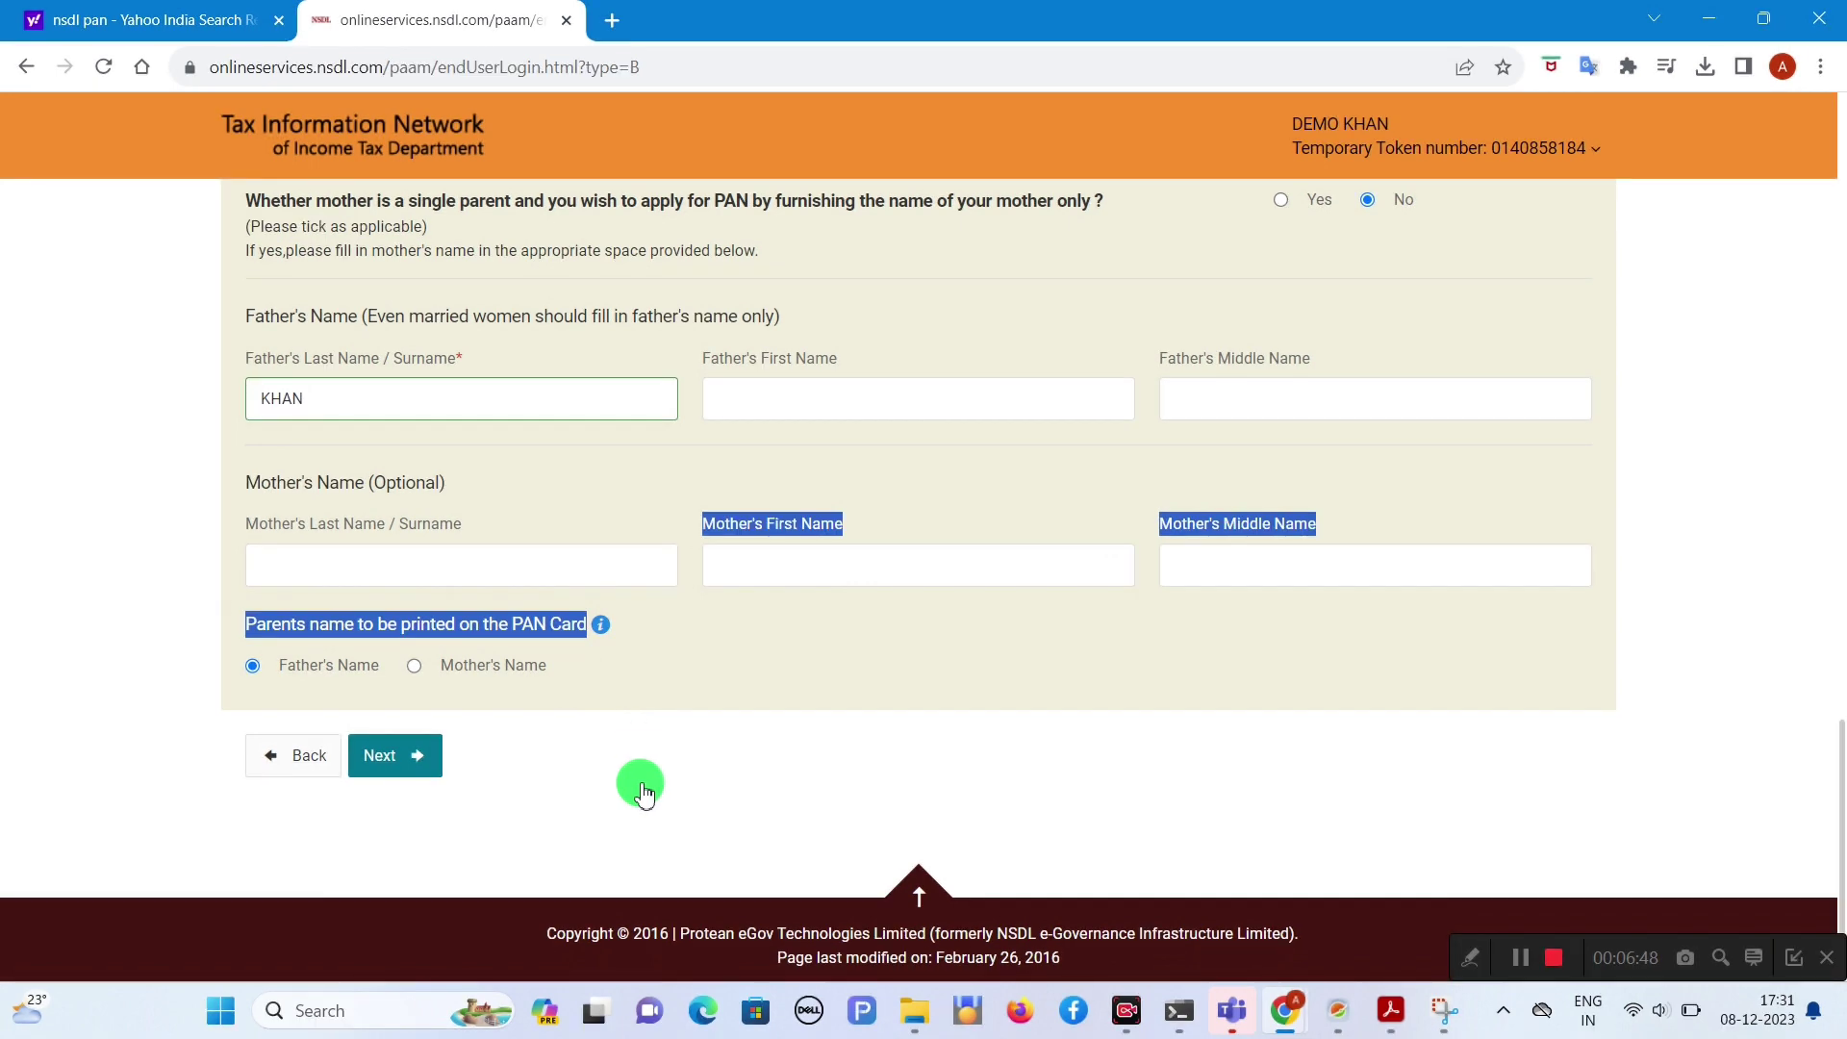
pyautogui.click(399, 762)
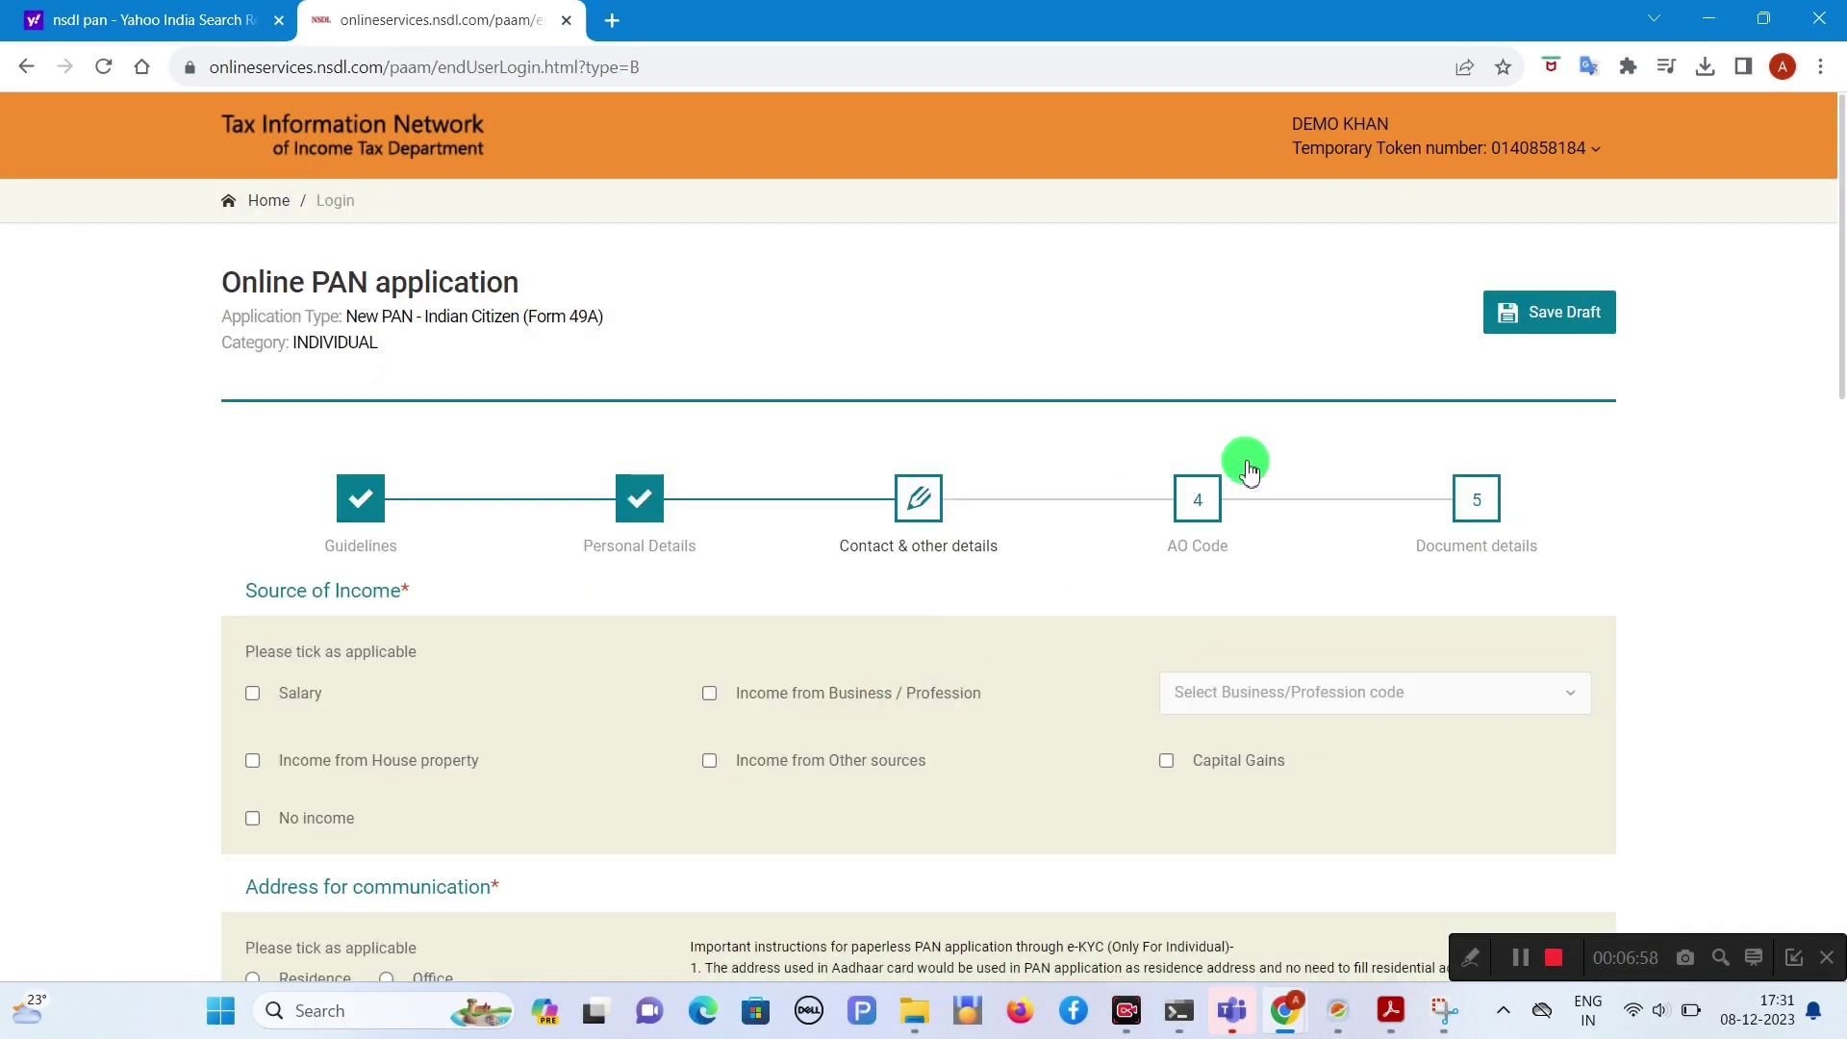
# Step: Tick 'No income' under Source of Income, then scroll to Address for communication
pyautogui.scroll(-5, 1837, 380)
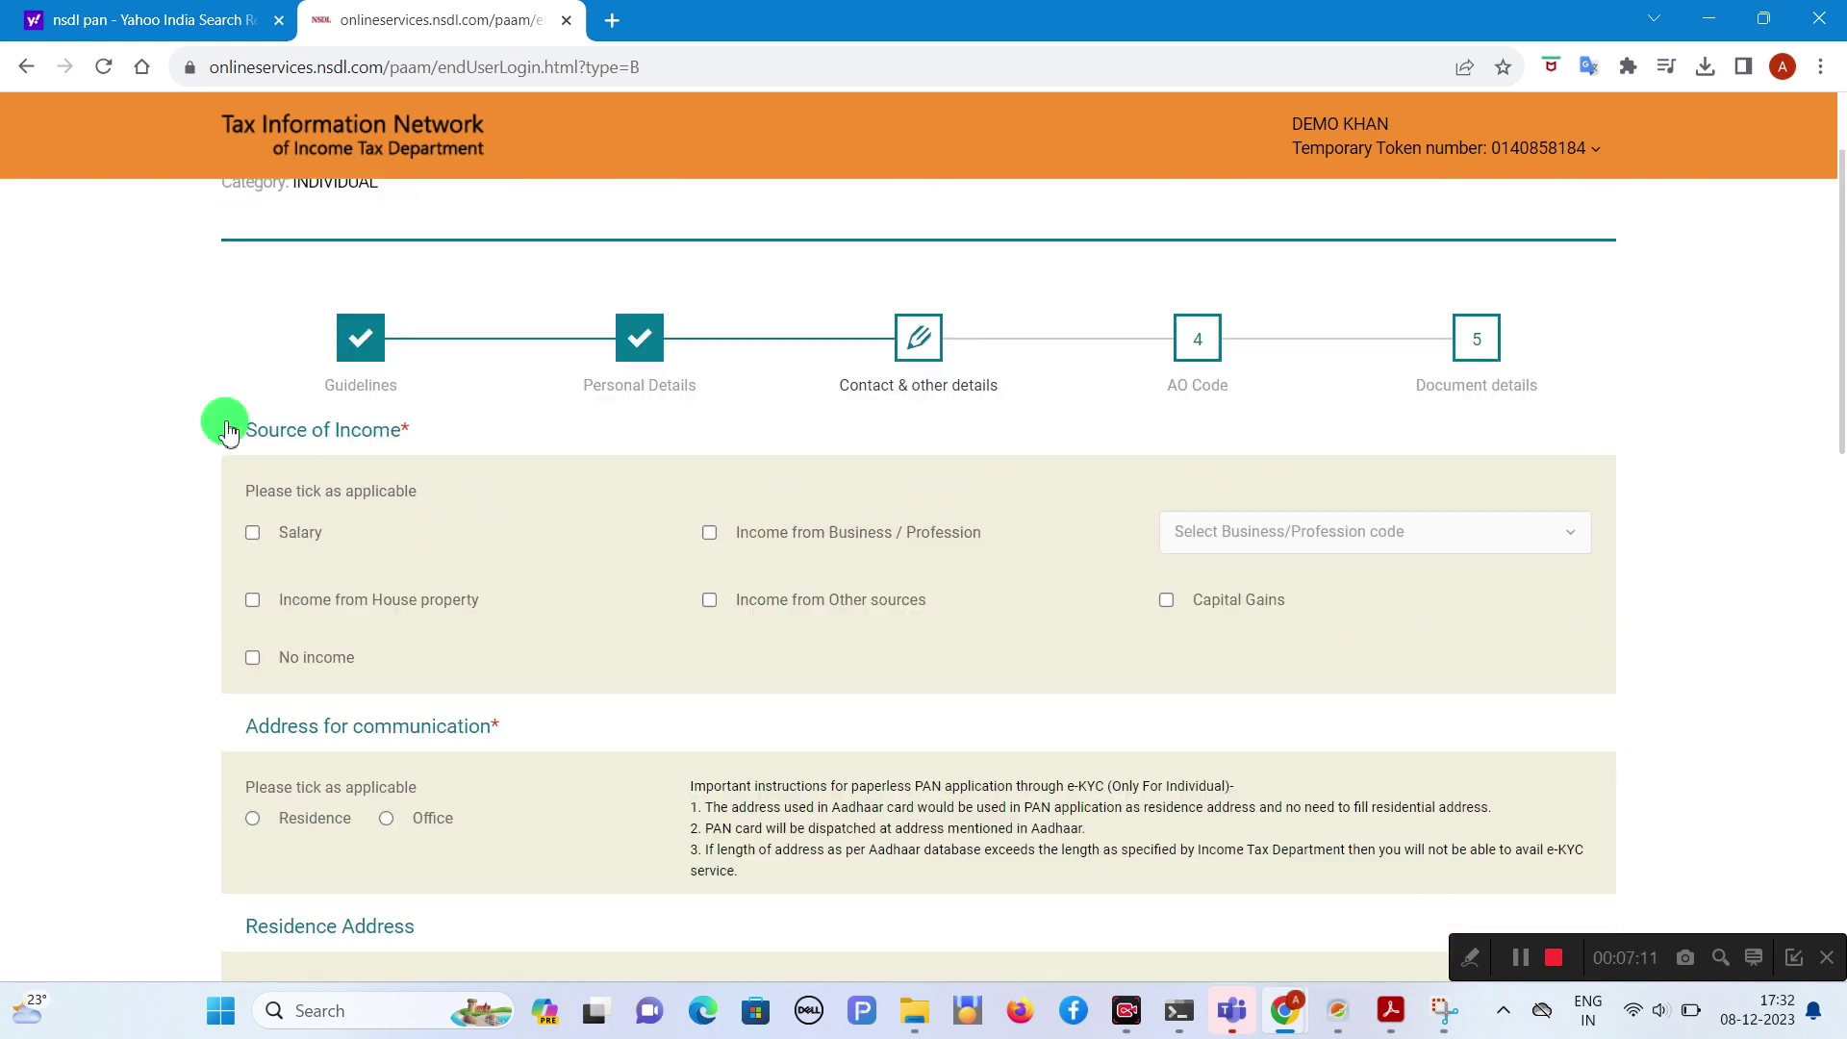
pyautogui.moveTo(228, 432); pyautogui.dragTo(478, 429)
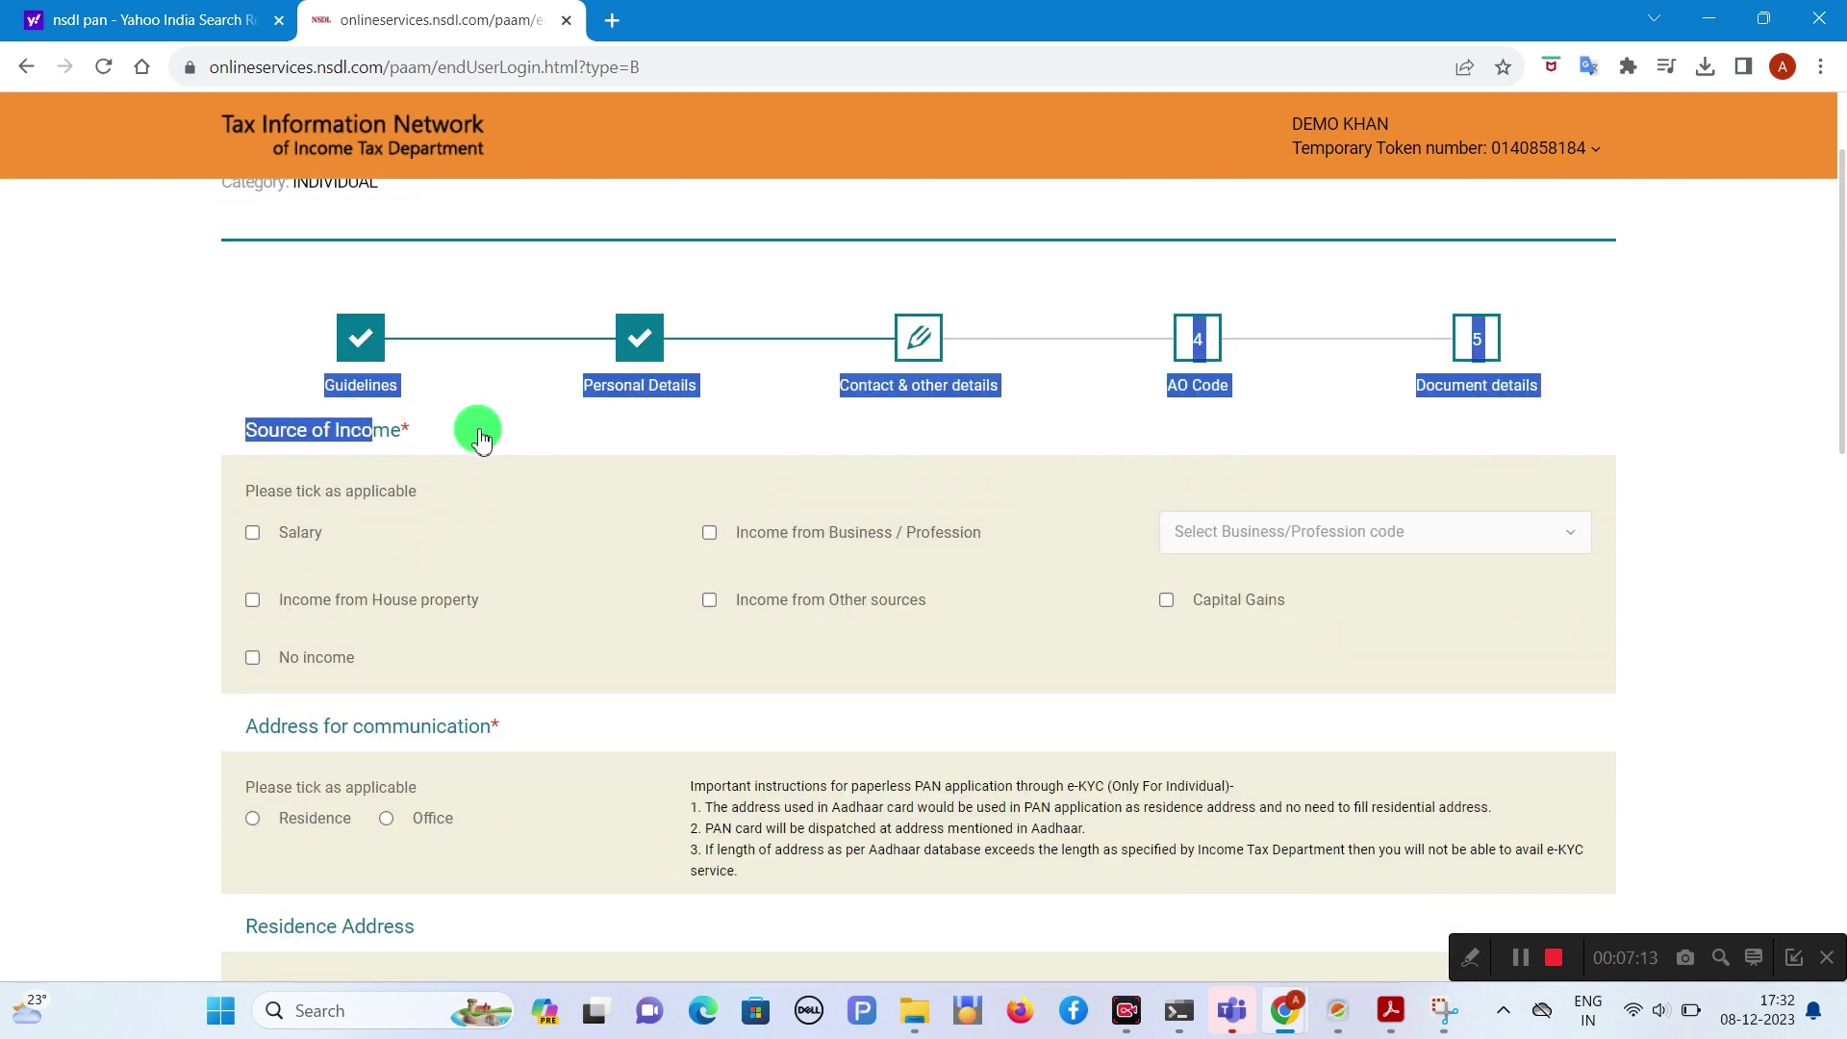
pyautogui.click(479, 429)
pyautogui.scroll(-2, 1833, 395)
pyautogui.click(252, 435)
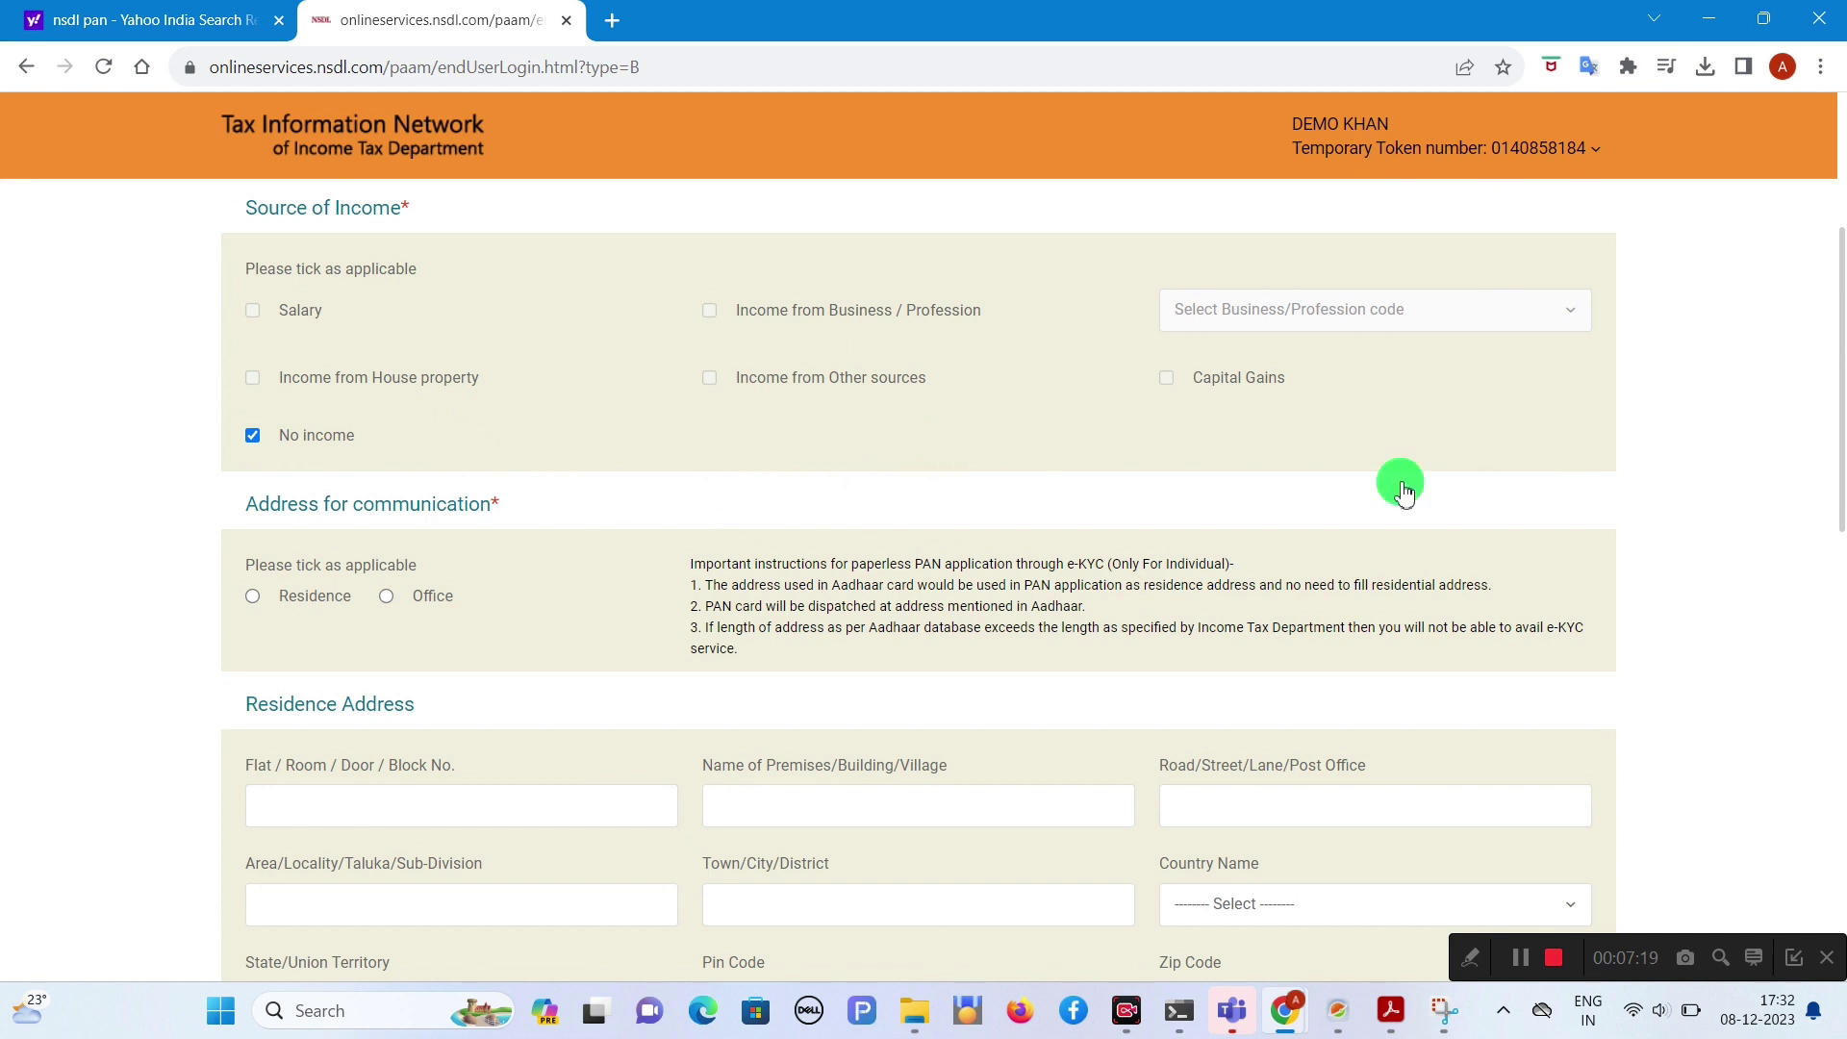
pyautogui.moveTo(1839, 460); pyautogui.dragTo(1839, 547)
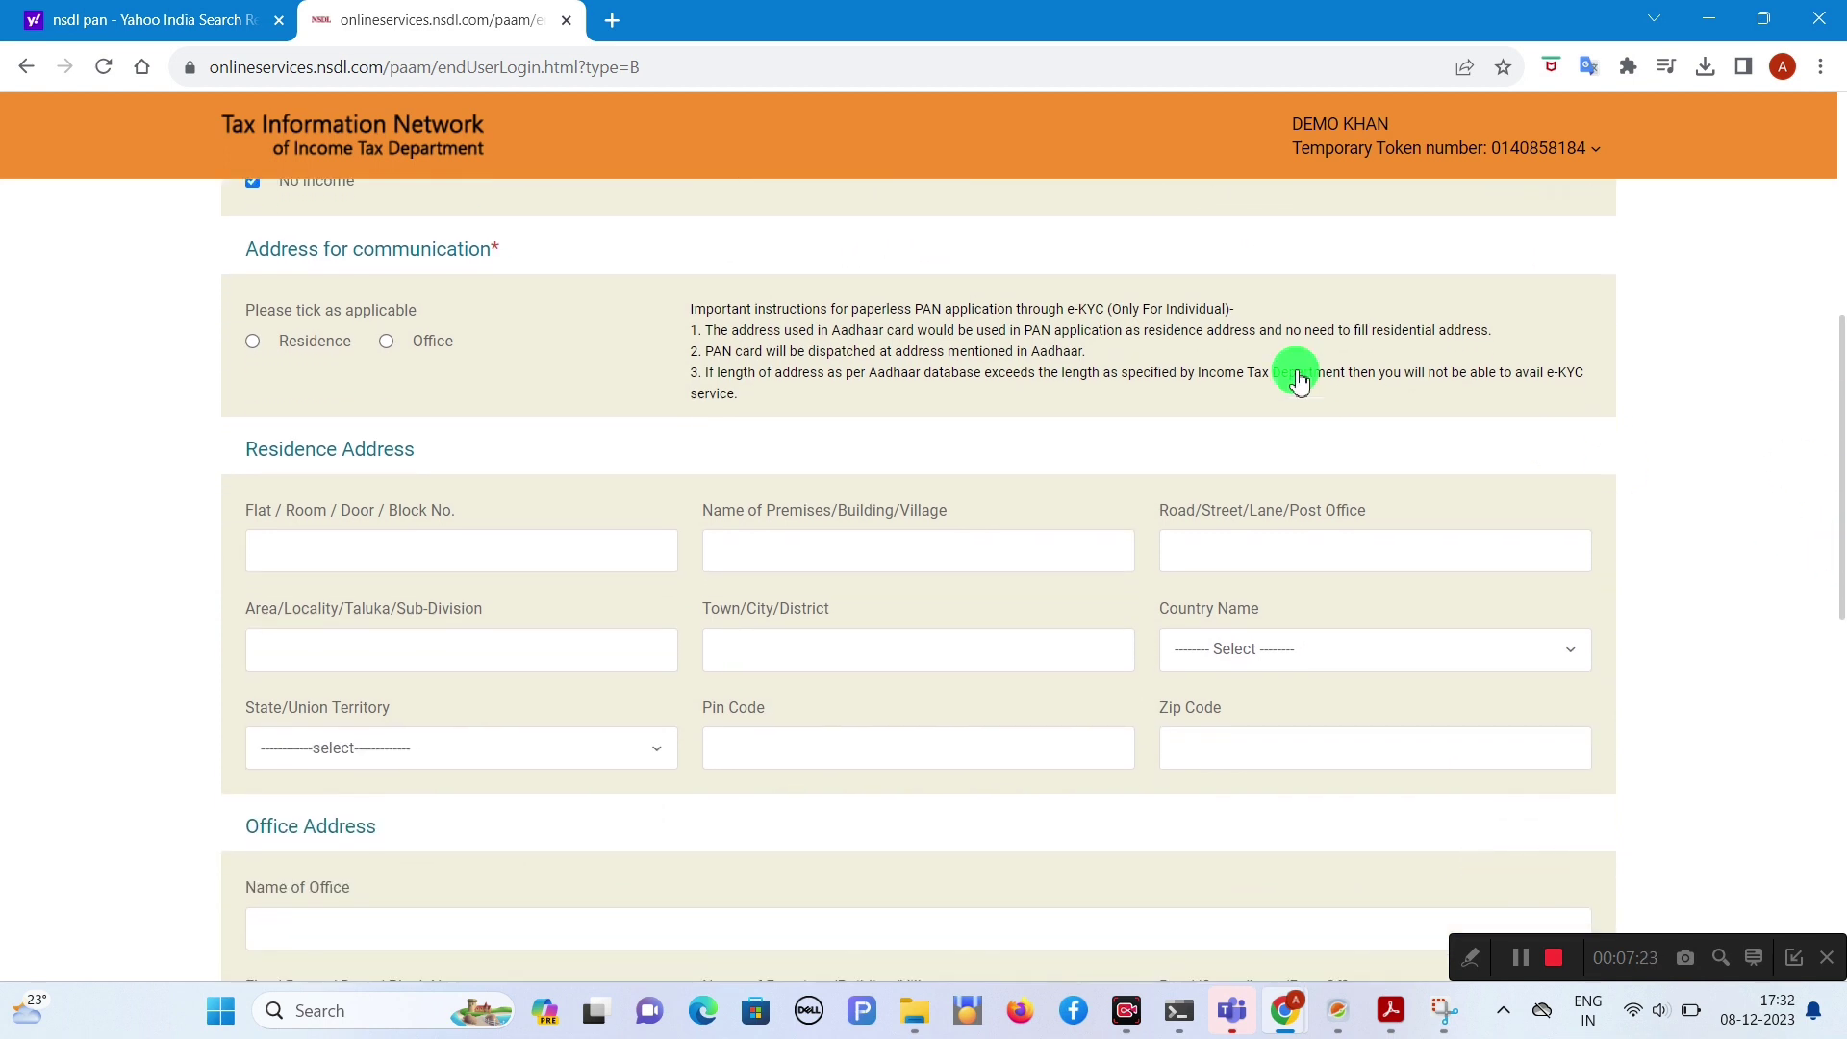
pyautogui.moveTo(234, 266); pyautogui.dragTo(519, 227)
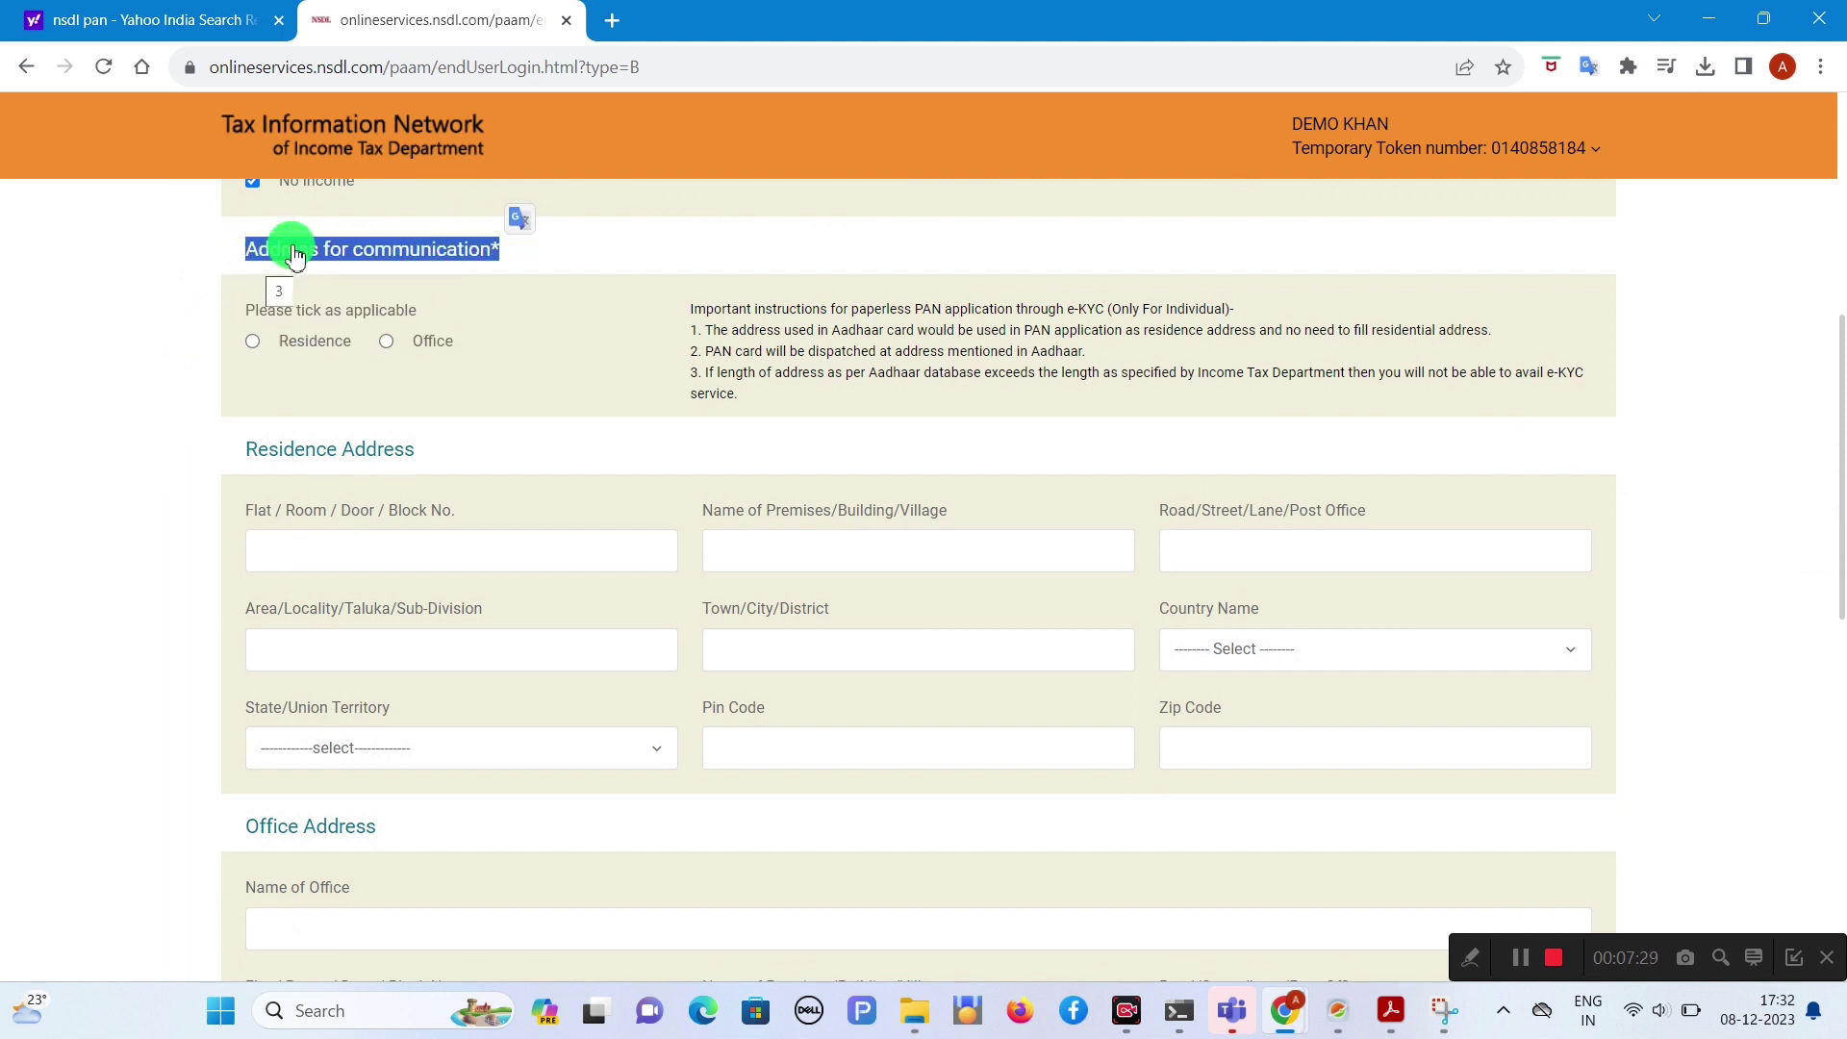
# Step: Keep Residence as the communication address, leaving the residence address fields as they are
pyautogui.click(252, 342)
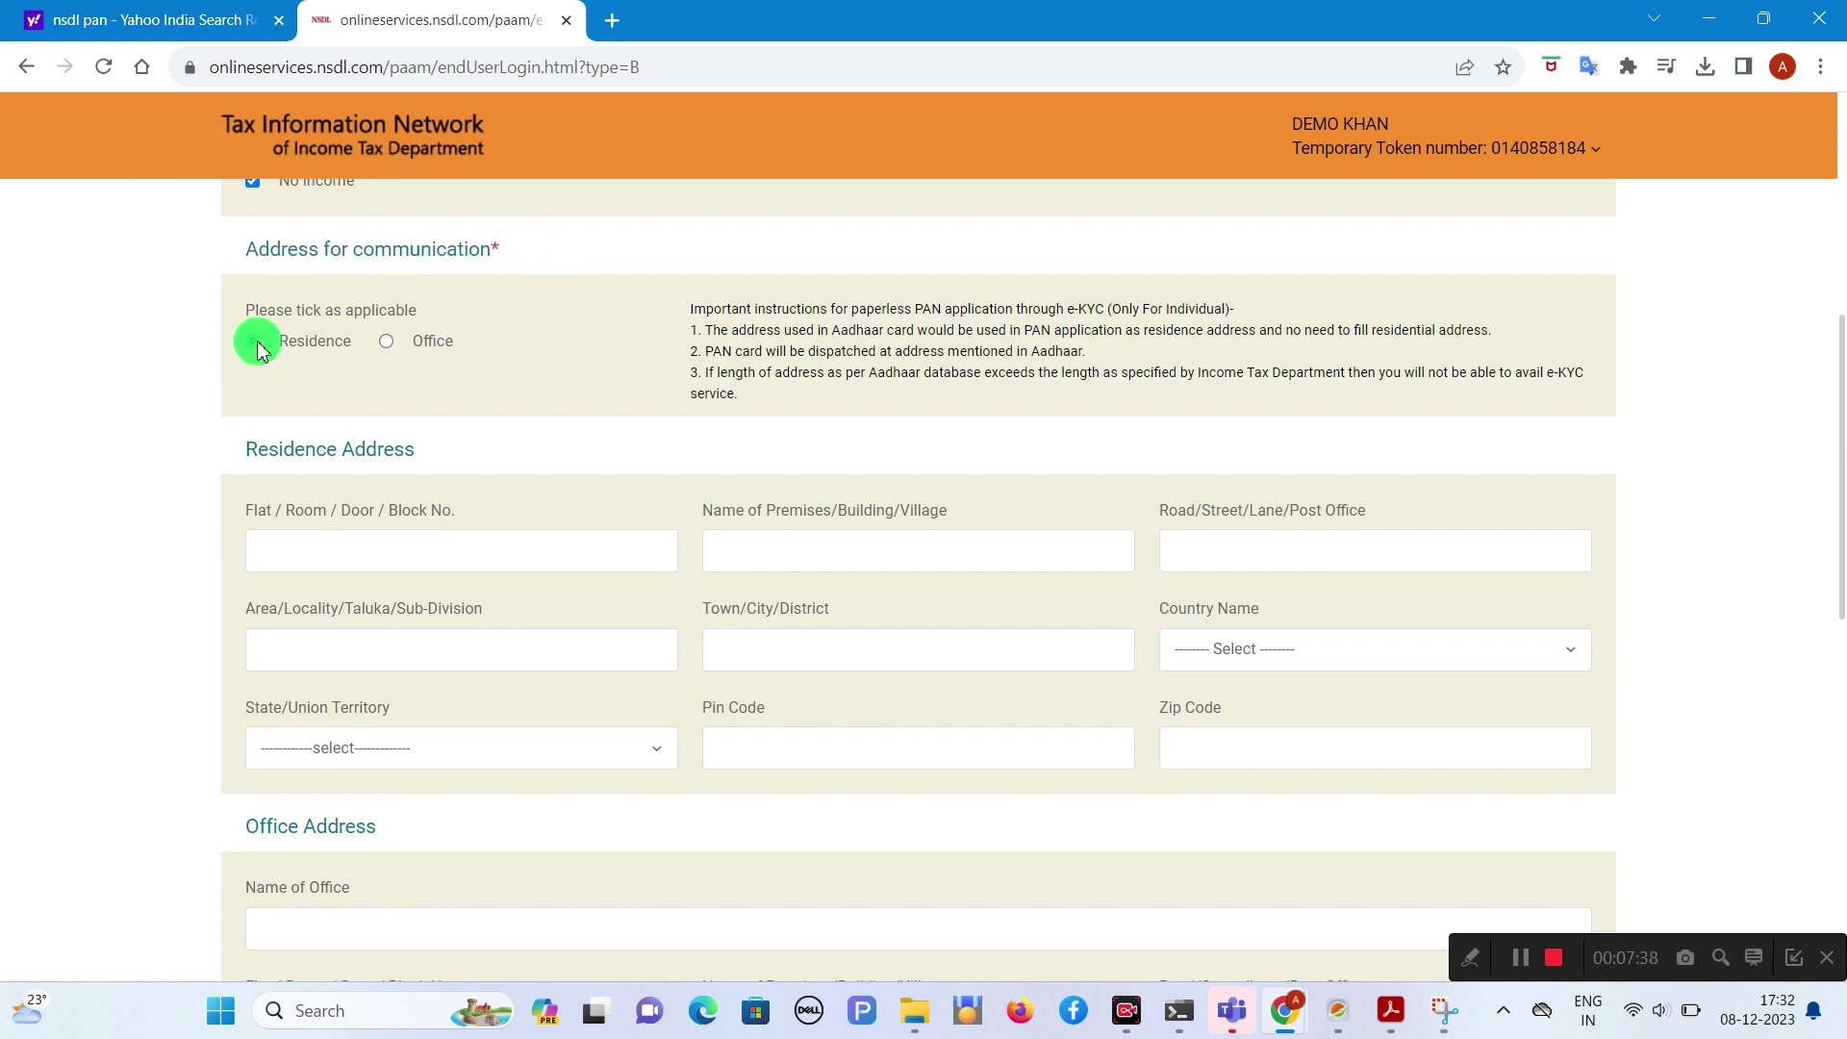
pyautogui.click(461, 534)
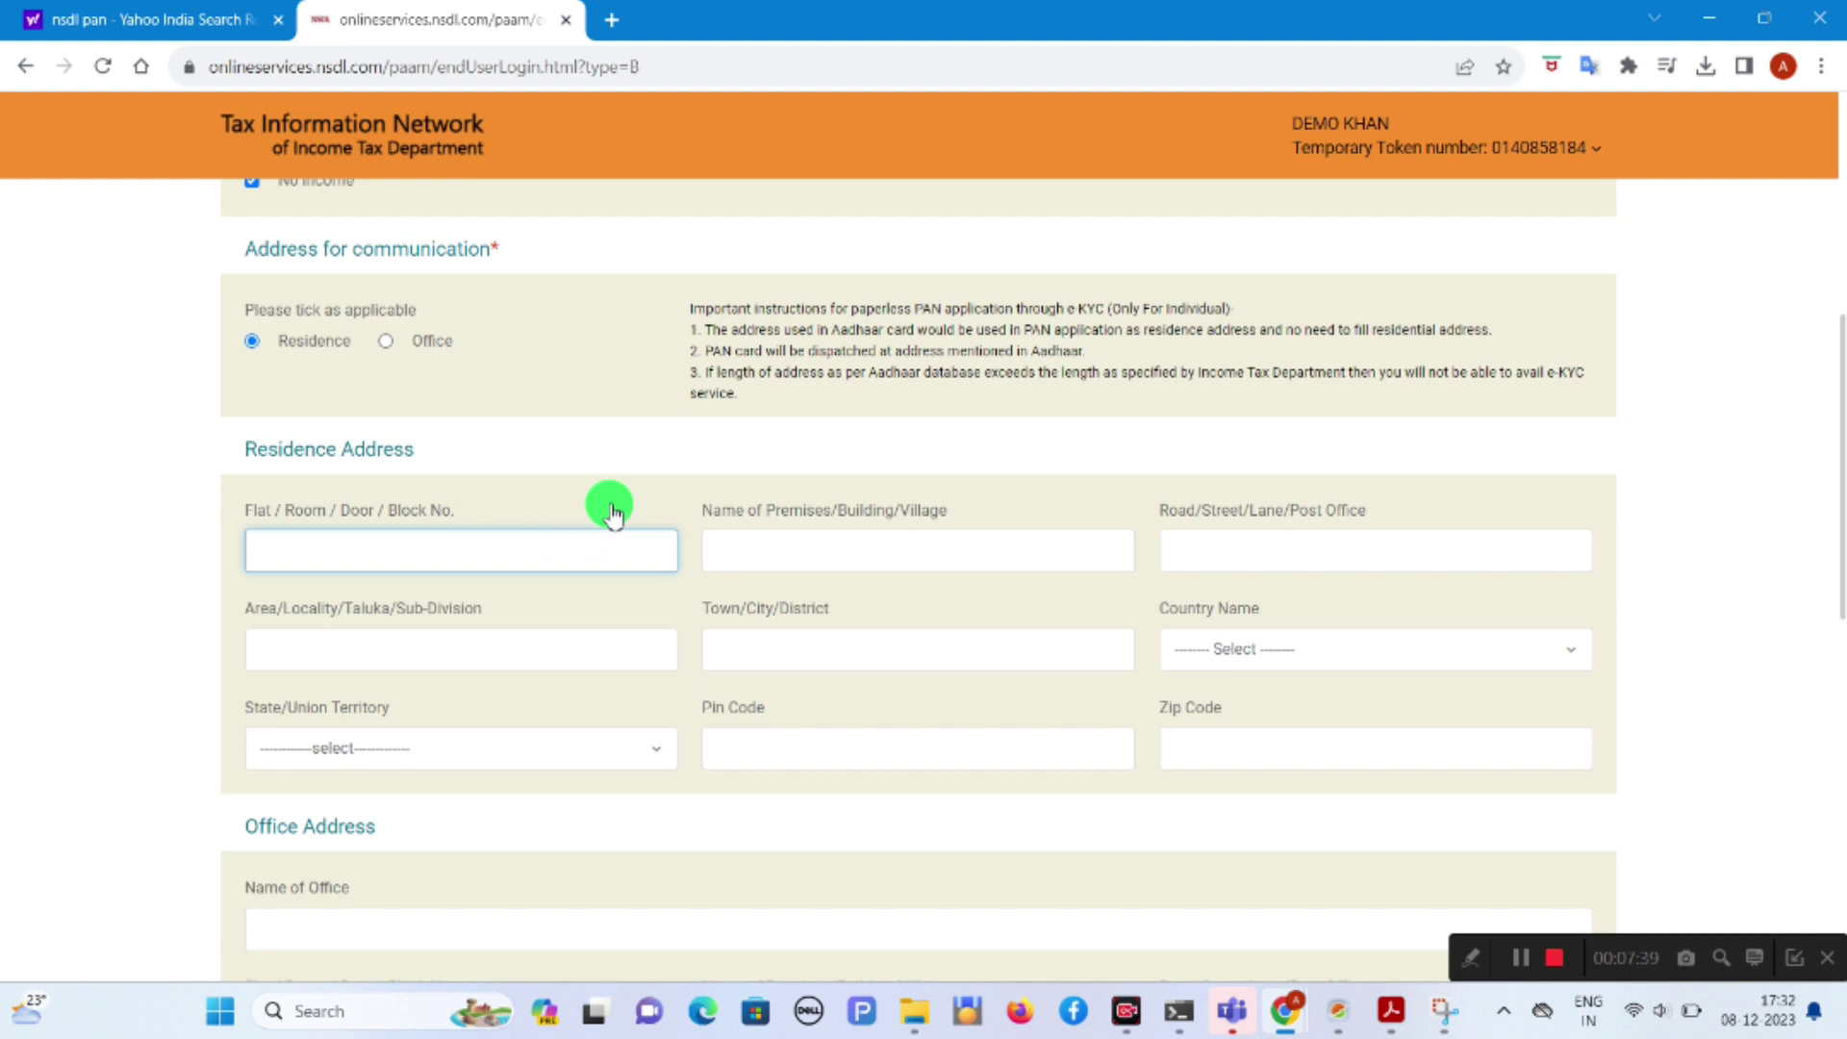
pyautogui.click(1246, 479)
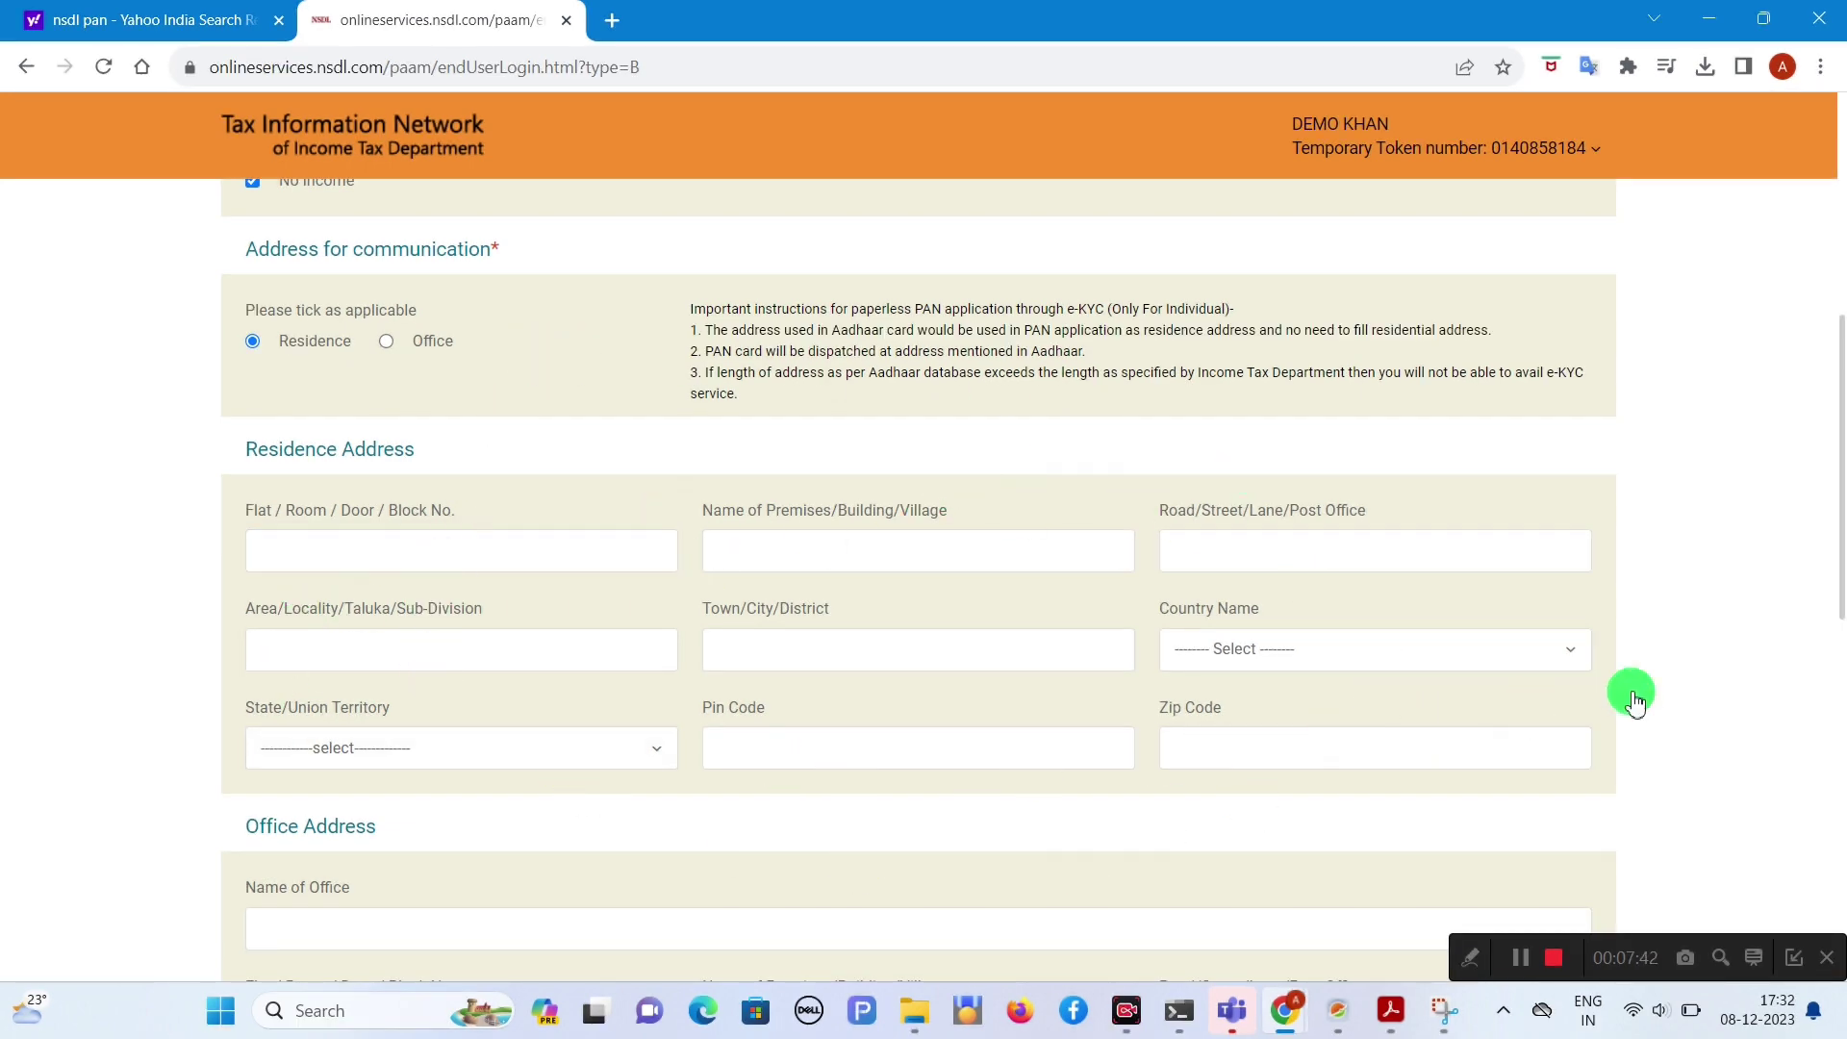
pyautogui.moveTo(1839, 578); pyautogui.dragTo(1838, 851)
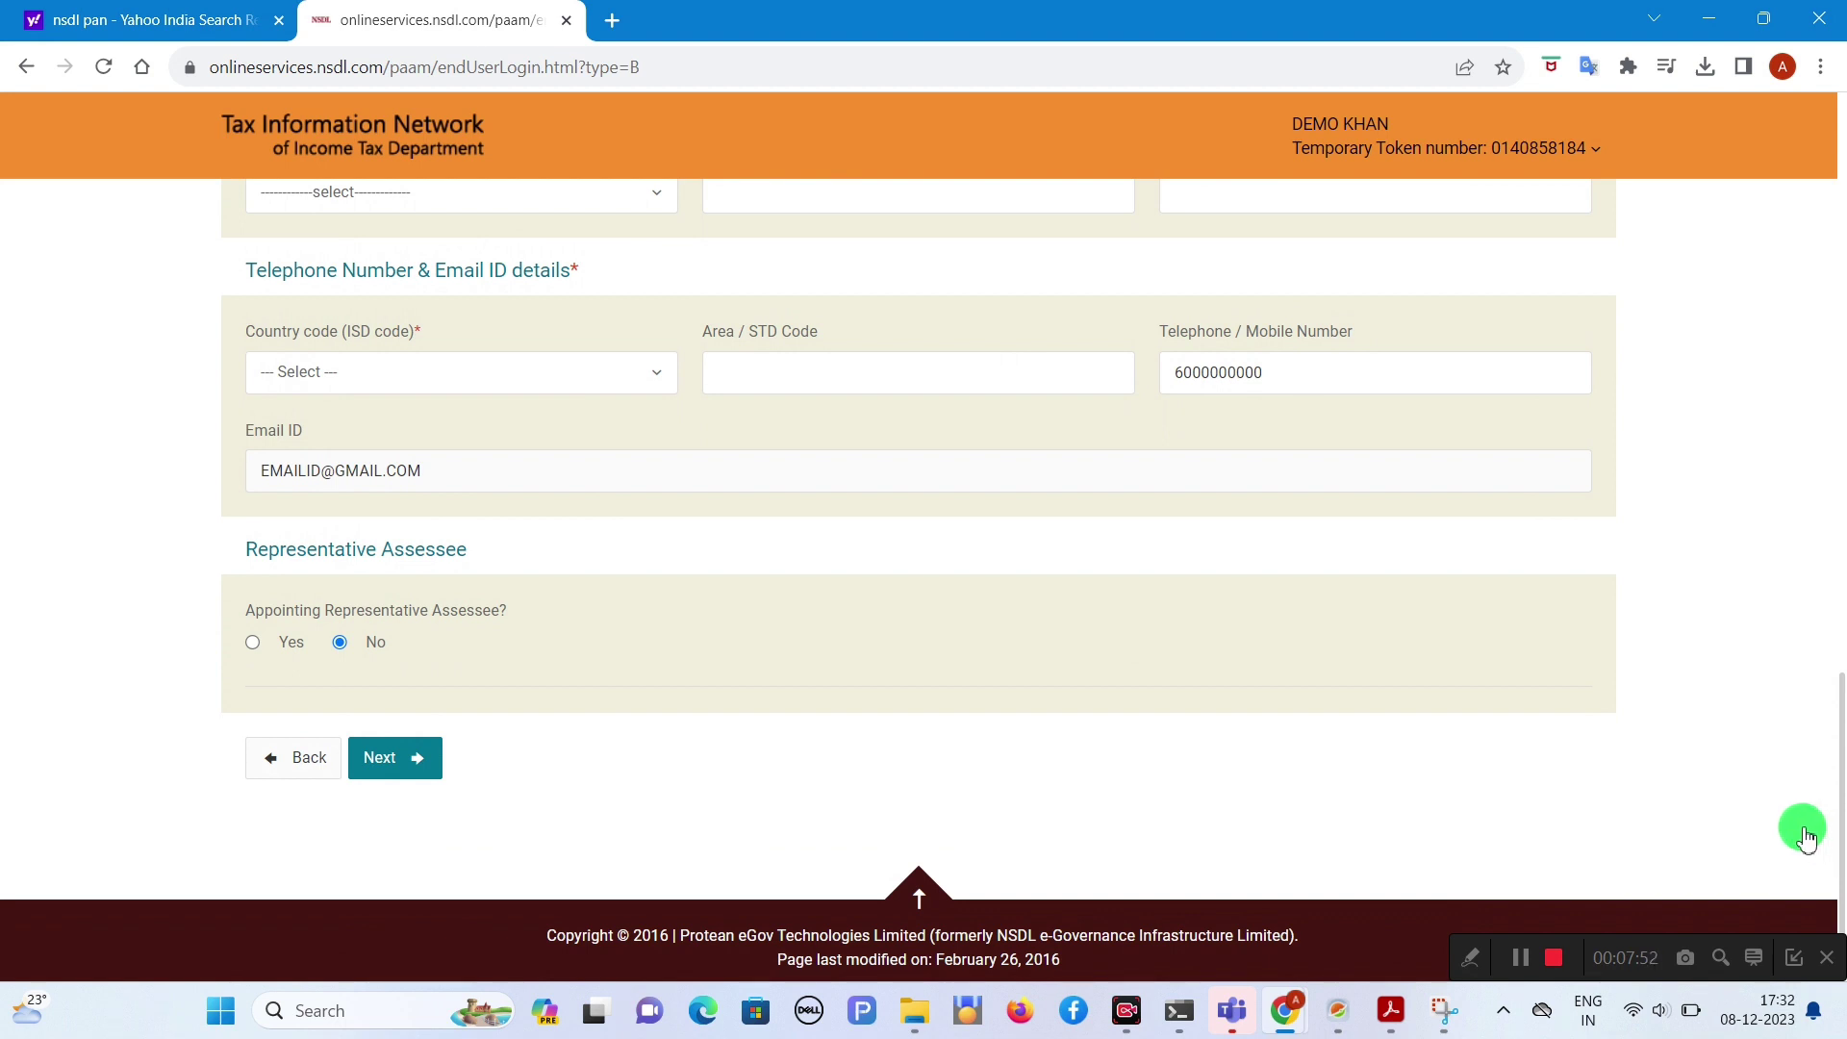
# Step: Set the ISD country code to INDIA (91)
pyautogui.click(433, 369)
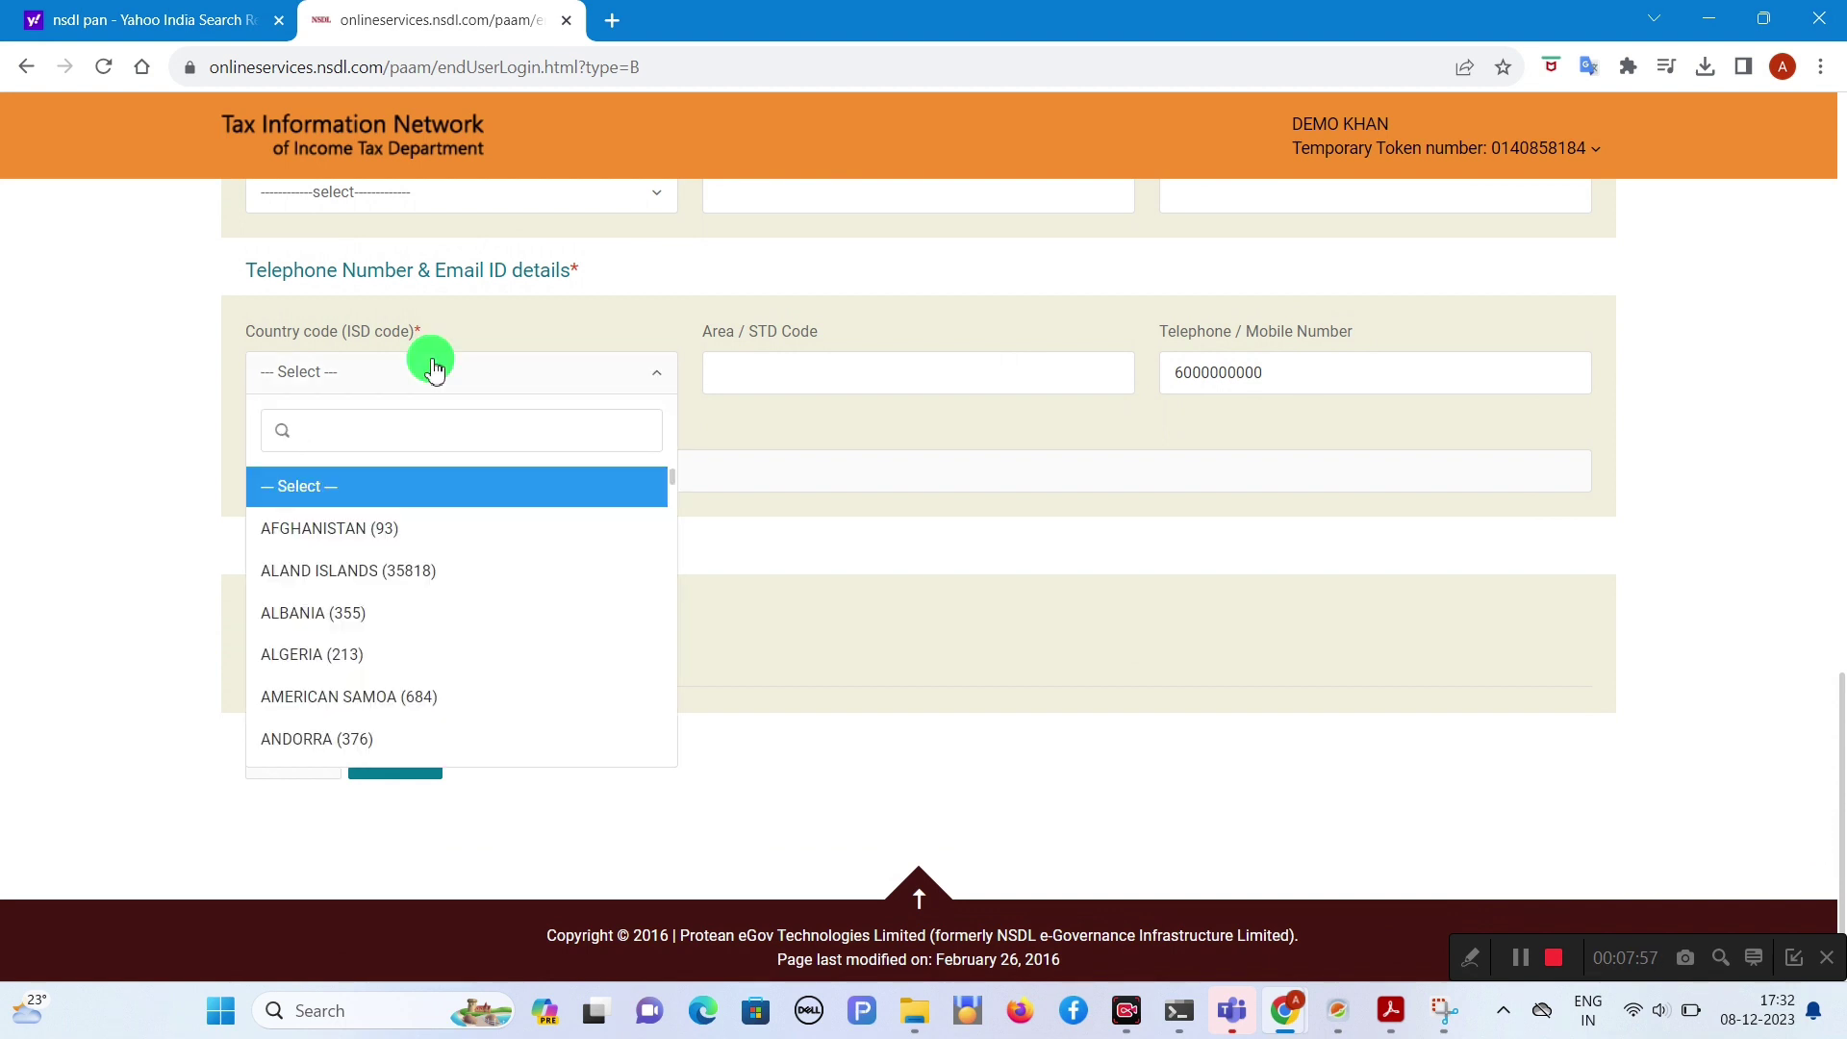
pyautogui.write('IN')
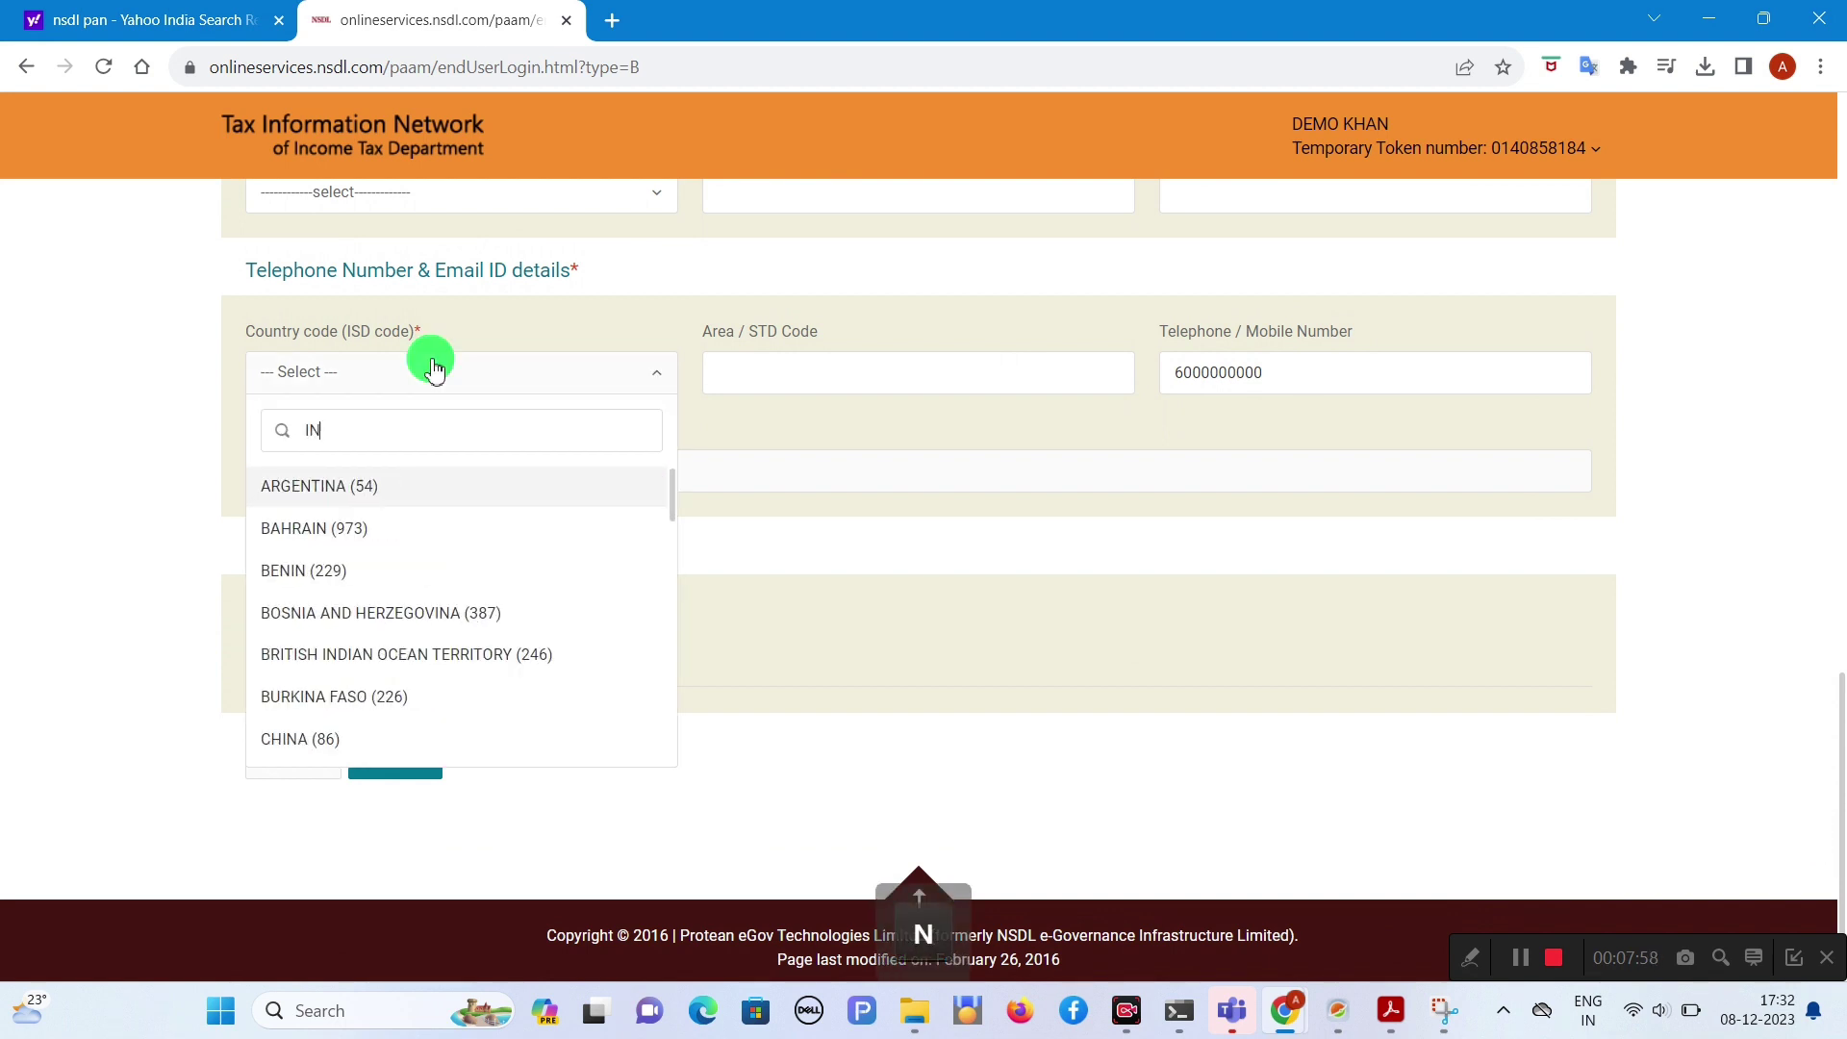
pyautogui.write('D')
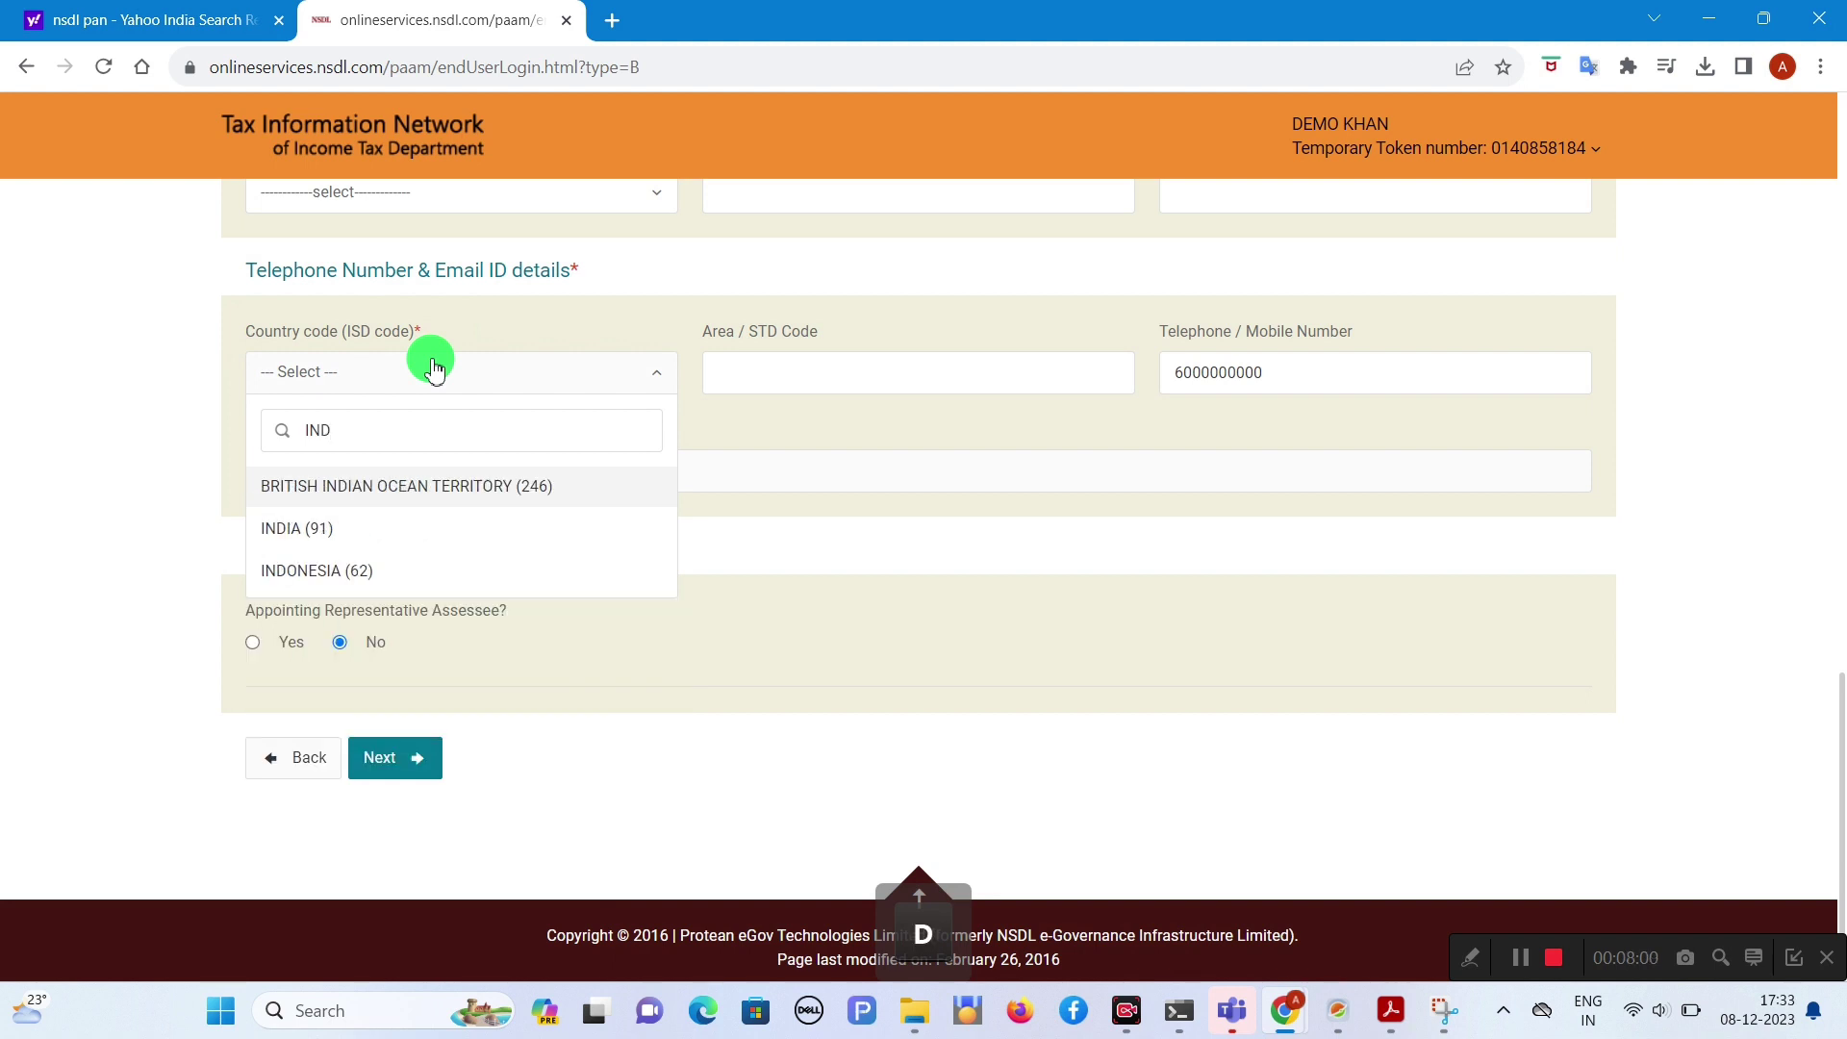
pyautogui.press('Down')
pyautogui.press('Return')
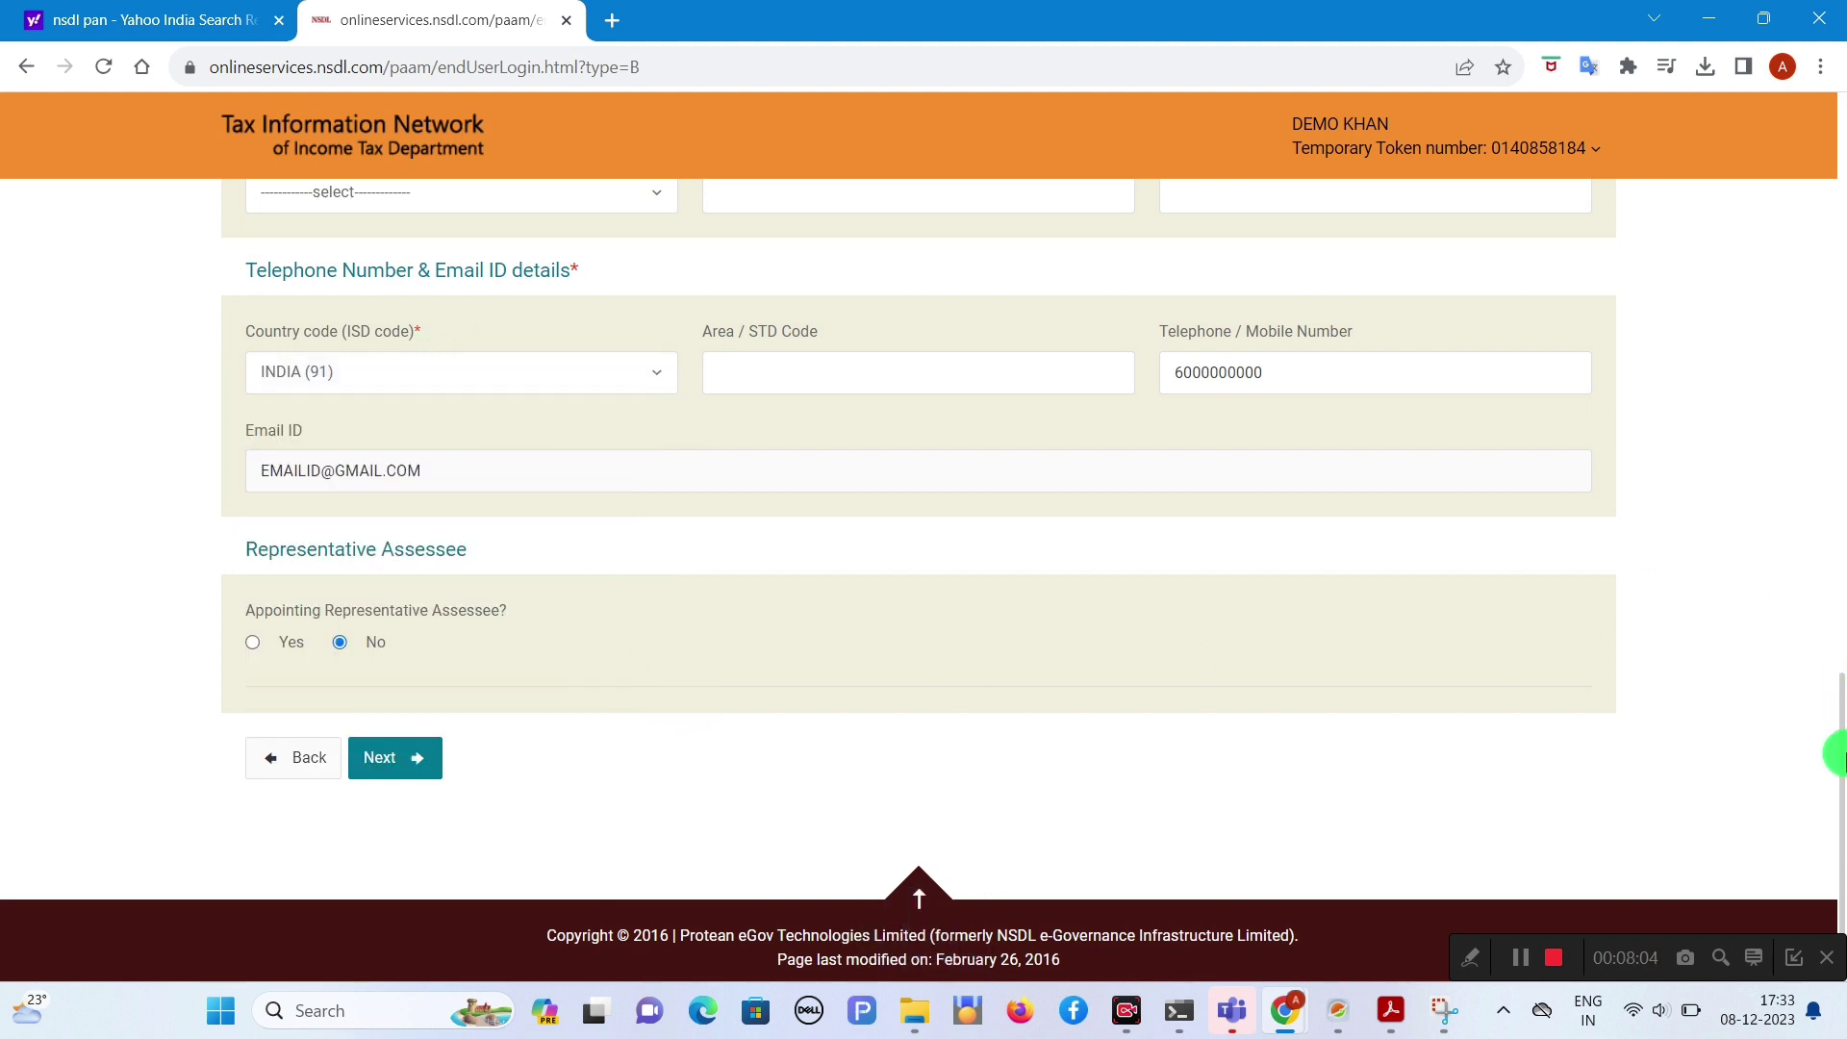
# Step: Leave Representative Assessee as No and proceed to the AO Code step
pyautogui.moveTo(1838, 755); pyautogui.dragTo(1838, 794)
pyautogui.moveTo(247, 540); pyautogui.dragTo(469, 563)
pyautogui.click(467, 558)
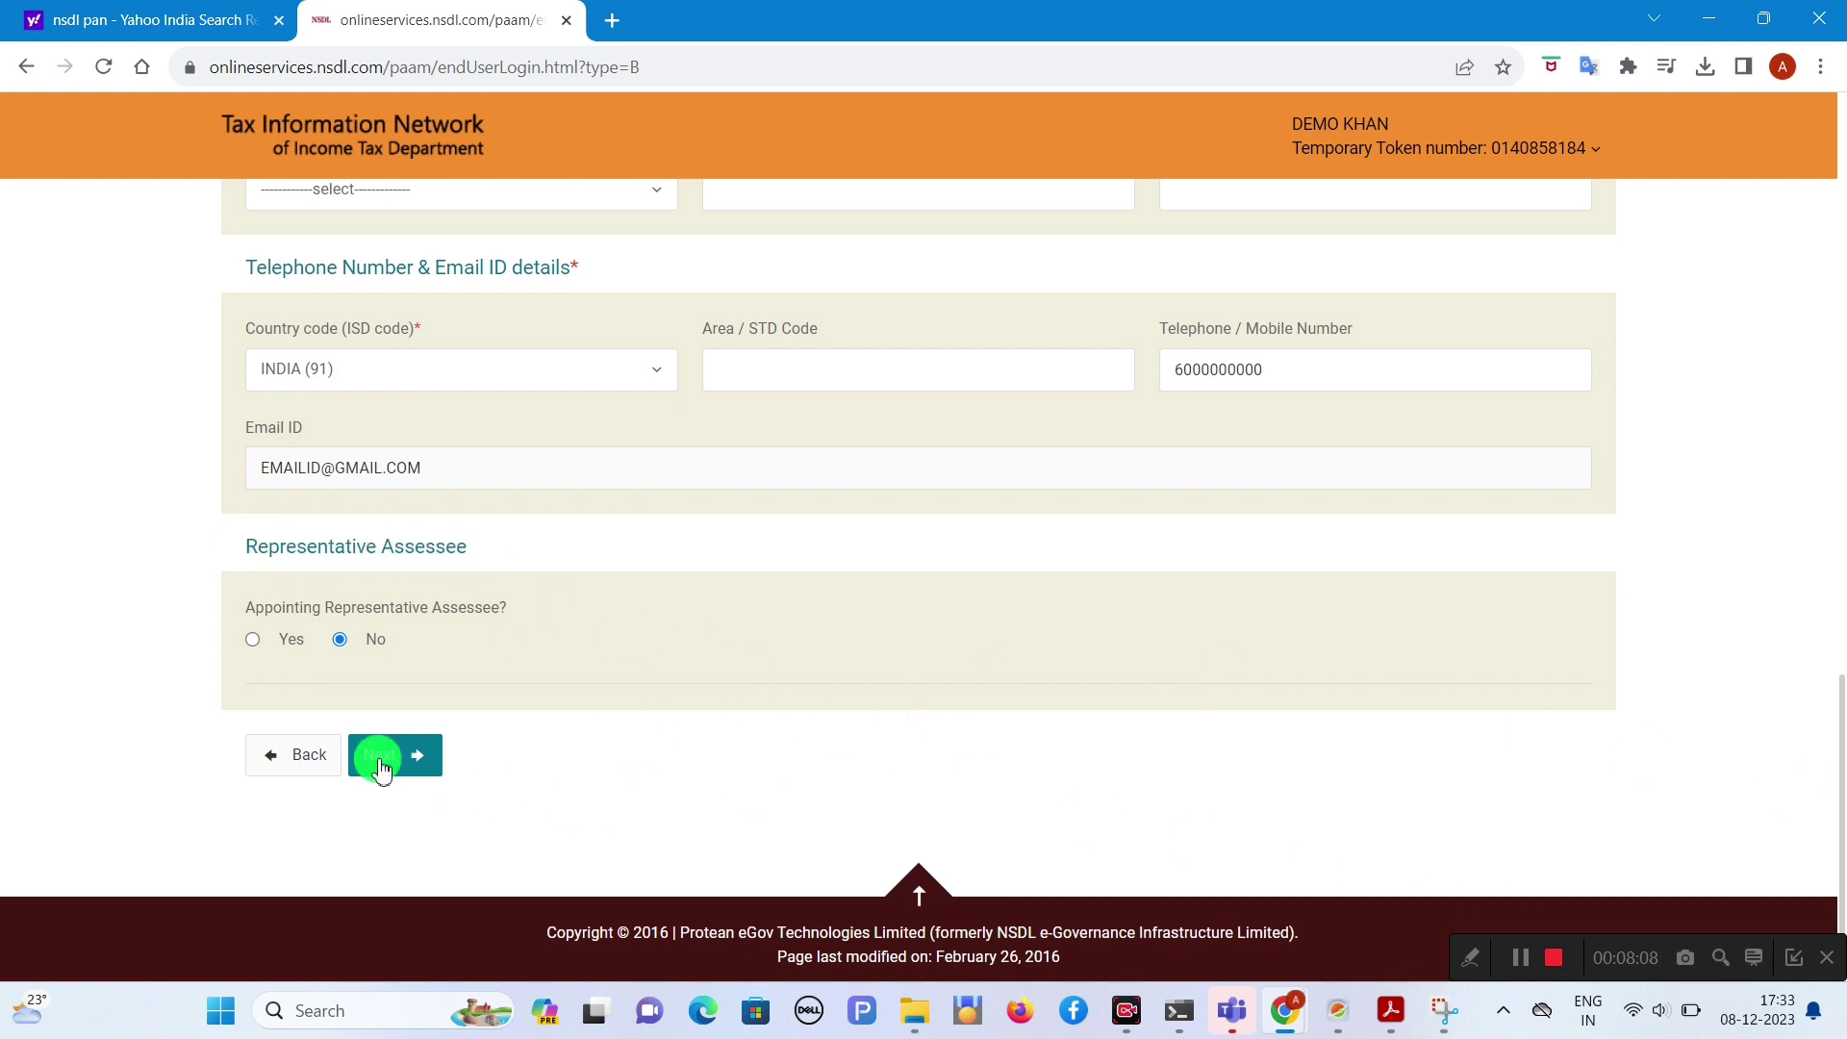
pyautogui.moveTo(254, 608); pyautogui.dragTo(382, 623)
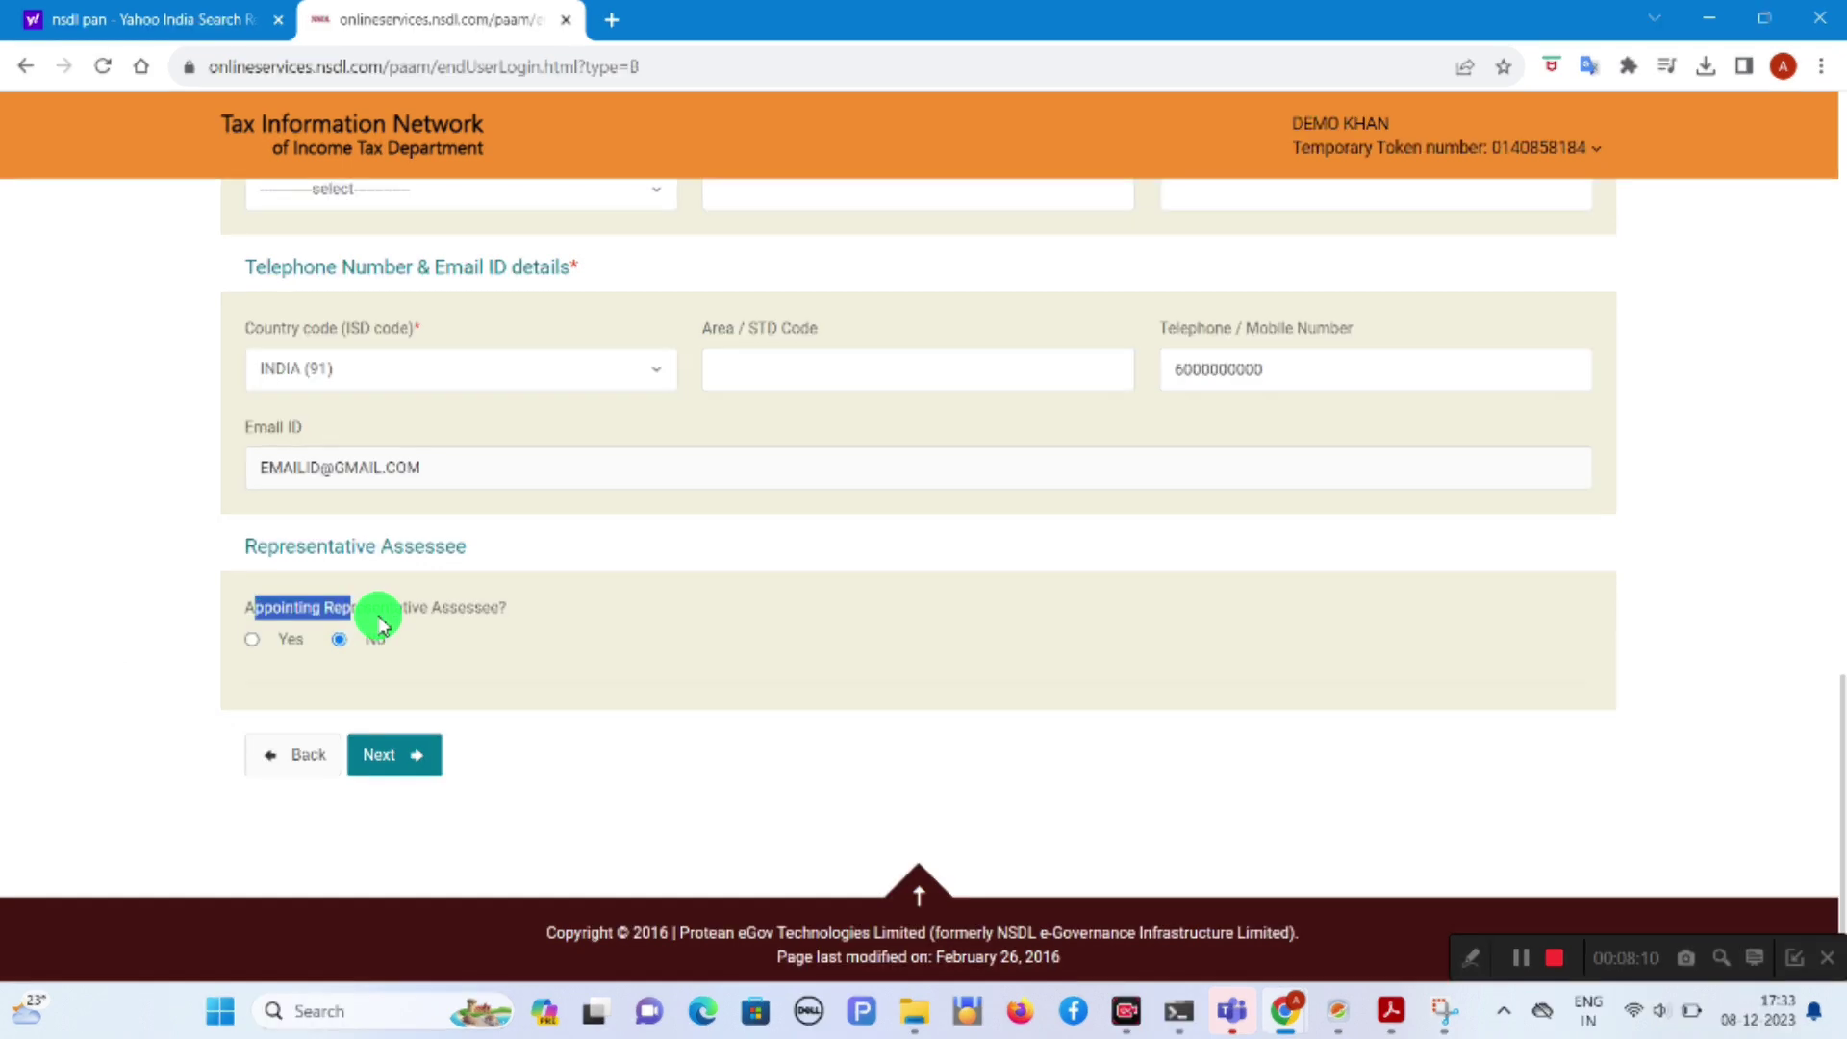
pyautogui.click(404, 765)
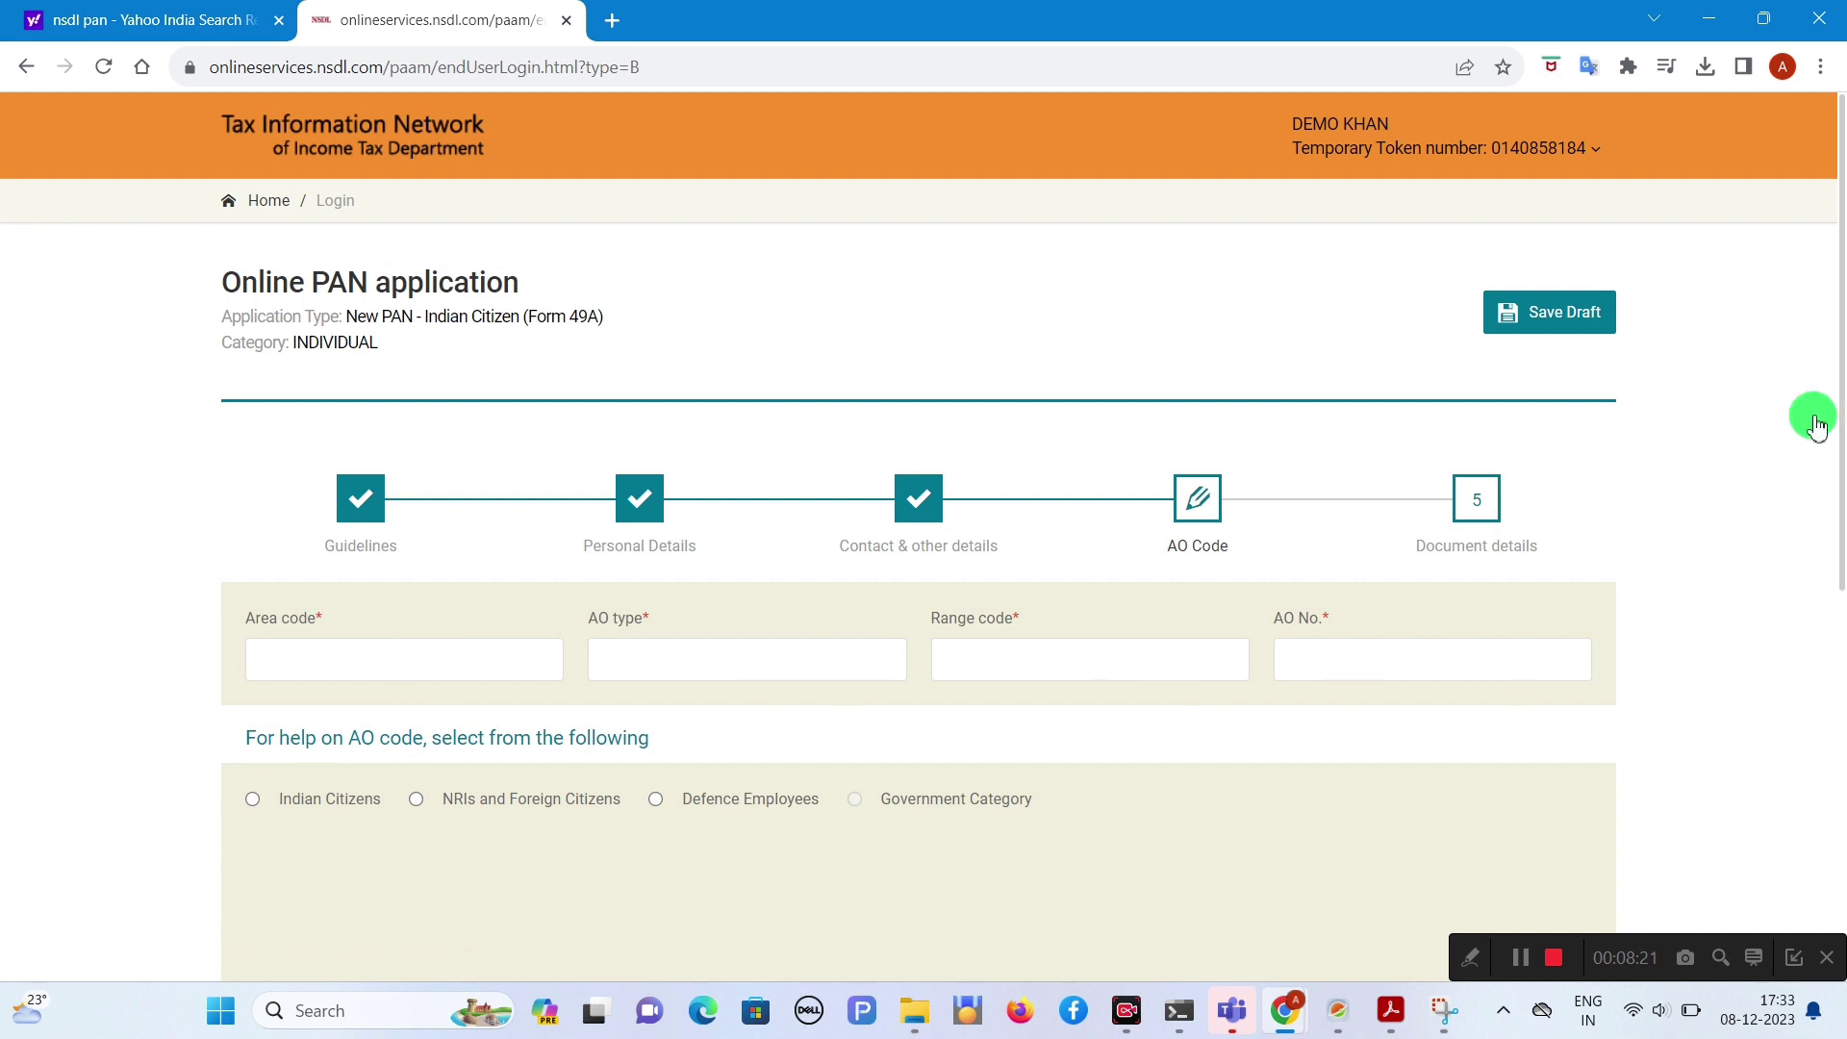
# Step: Tick Indian Citizens and filter AO codes by state BIHAR and city BHAGALPUR
pyautogui.scroll(-2, 1828, 481)
pyautogui.scroll(-2, 1833, 570)
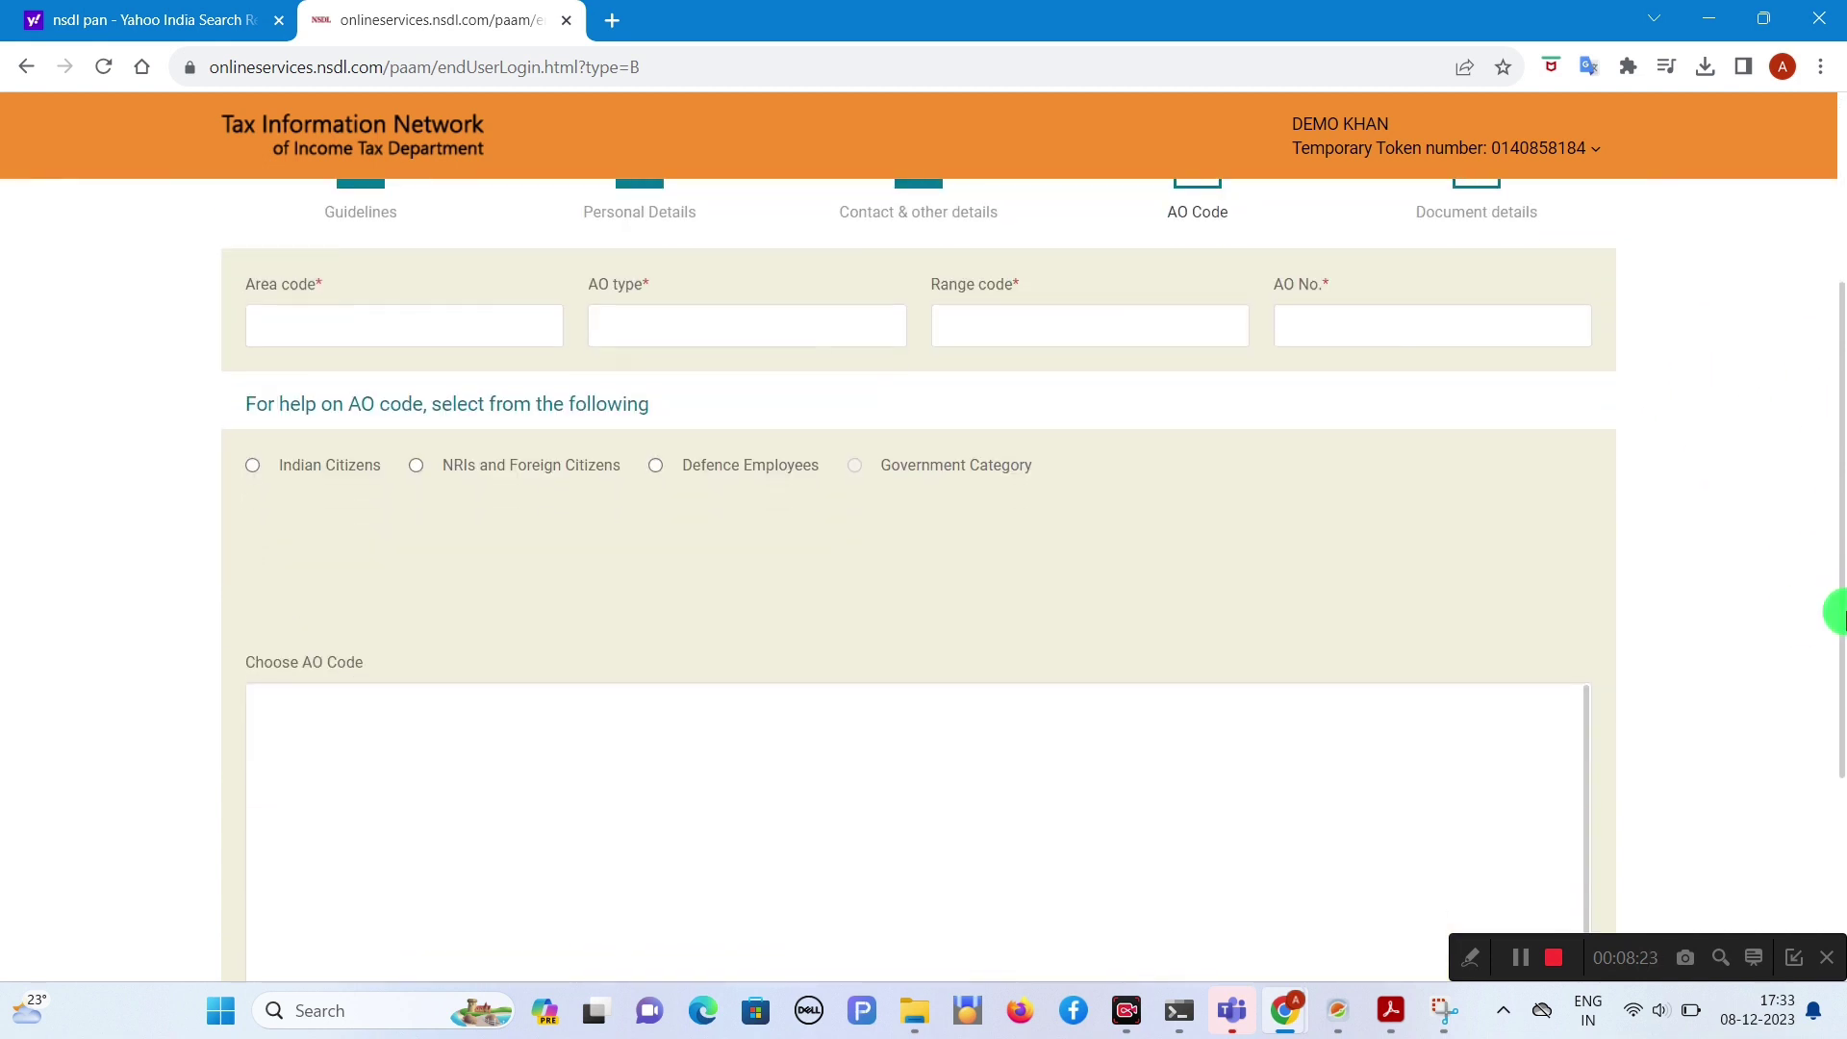
pyautogui.click(252, 465)
pyautogui.click(442, 562)
pyautogui.write('bi')
pyautogui.press('Return')
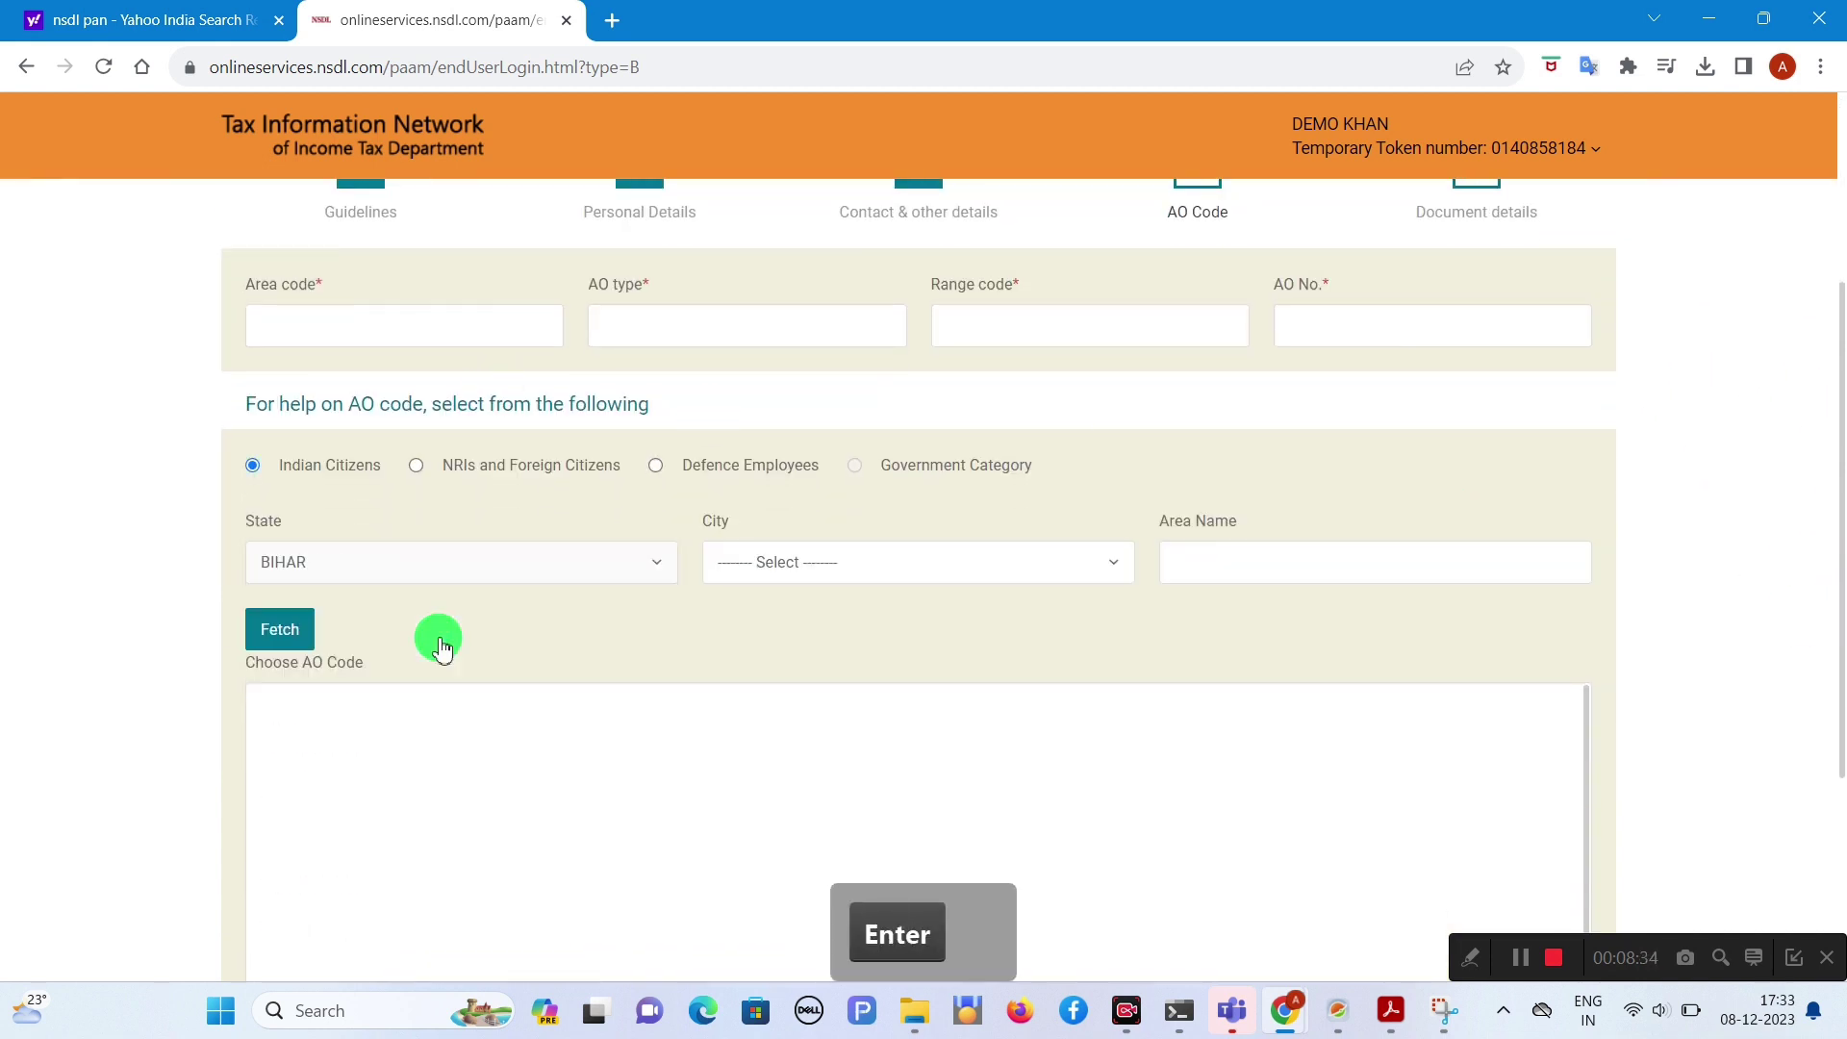
pyautogui.click(713, 560)
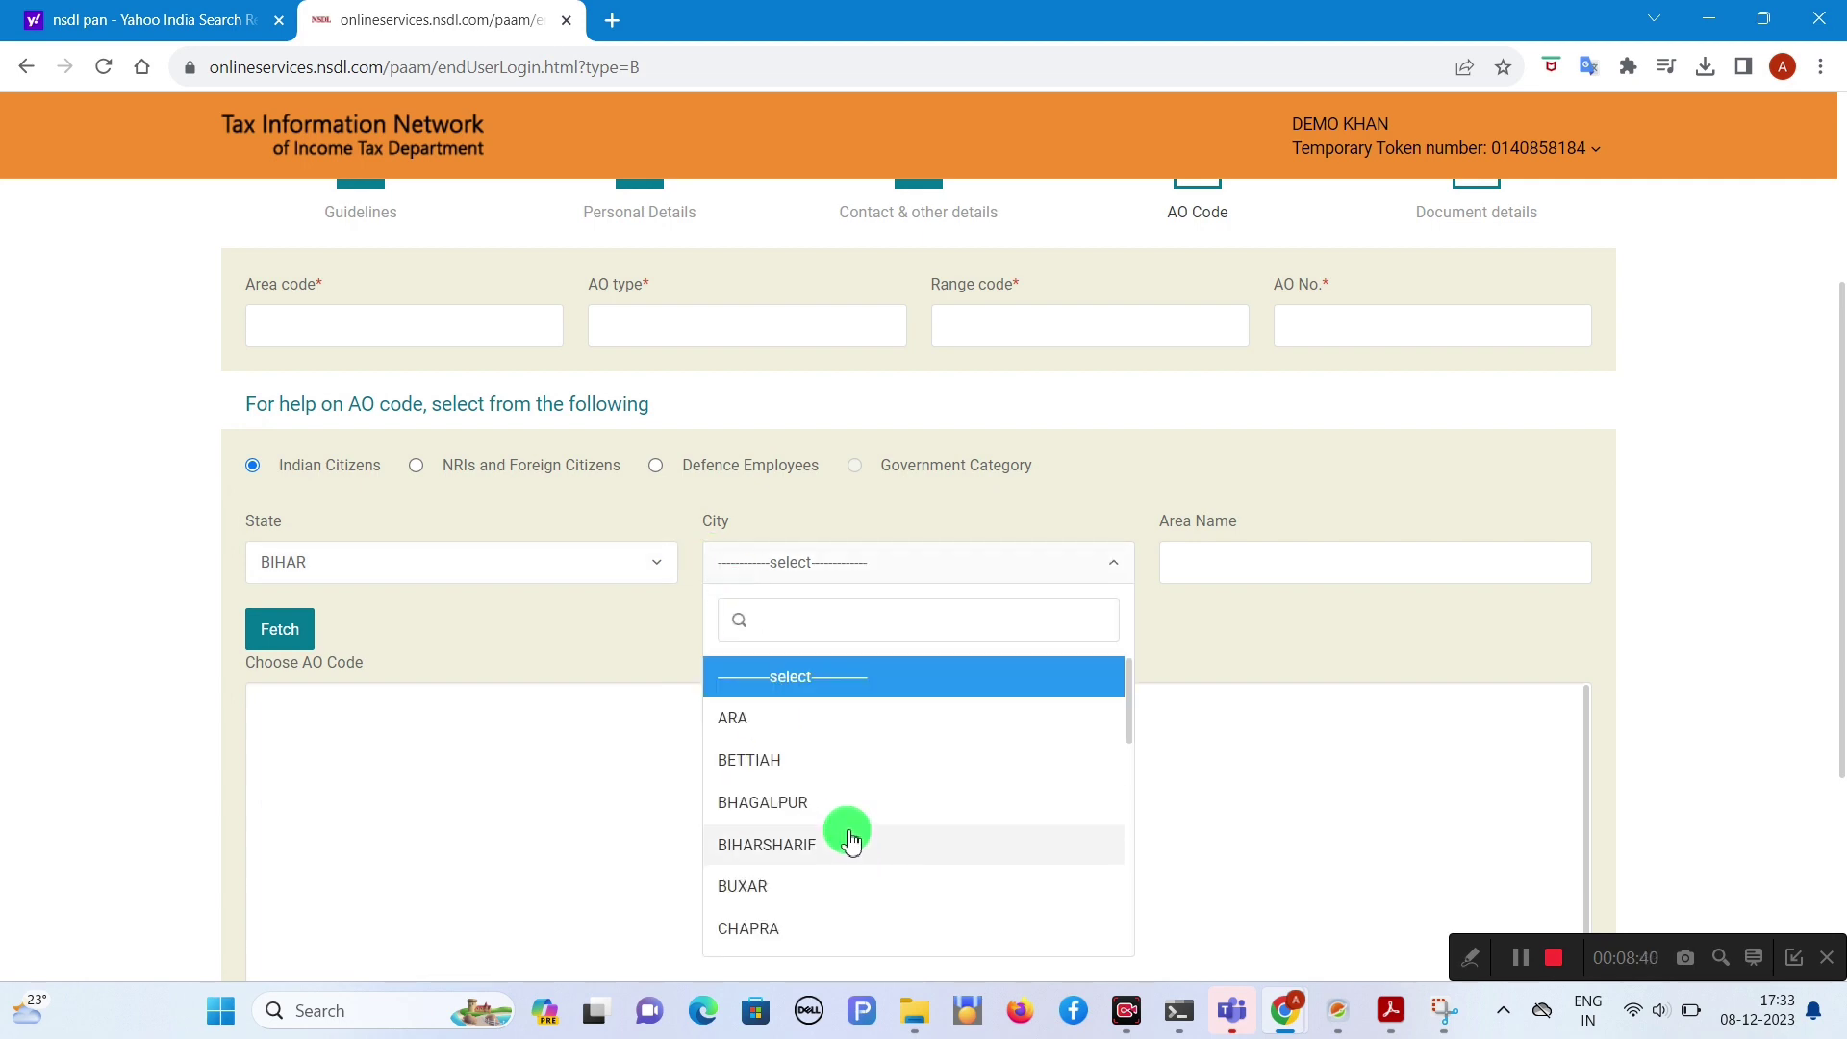
pyautogui.click(856, 804)
# Step: Select the ITO WARD 1(1) AO code row and continue to Document details
pyautogui.scroll(-5, 297, 581)
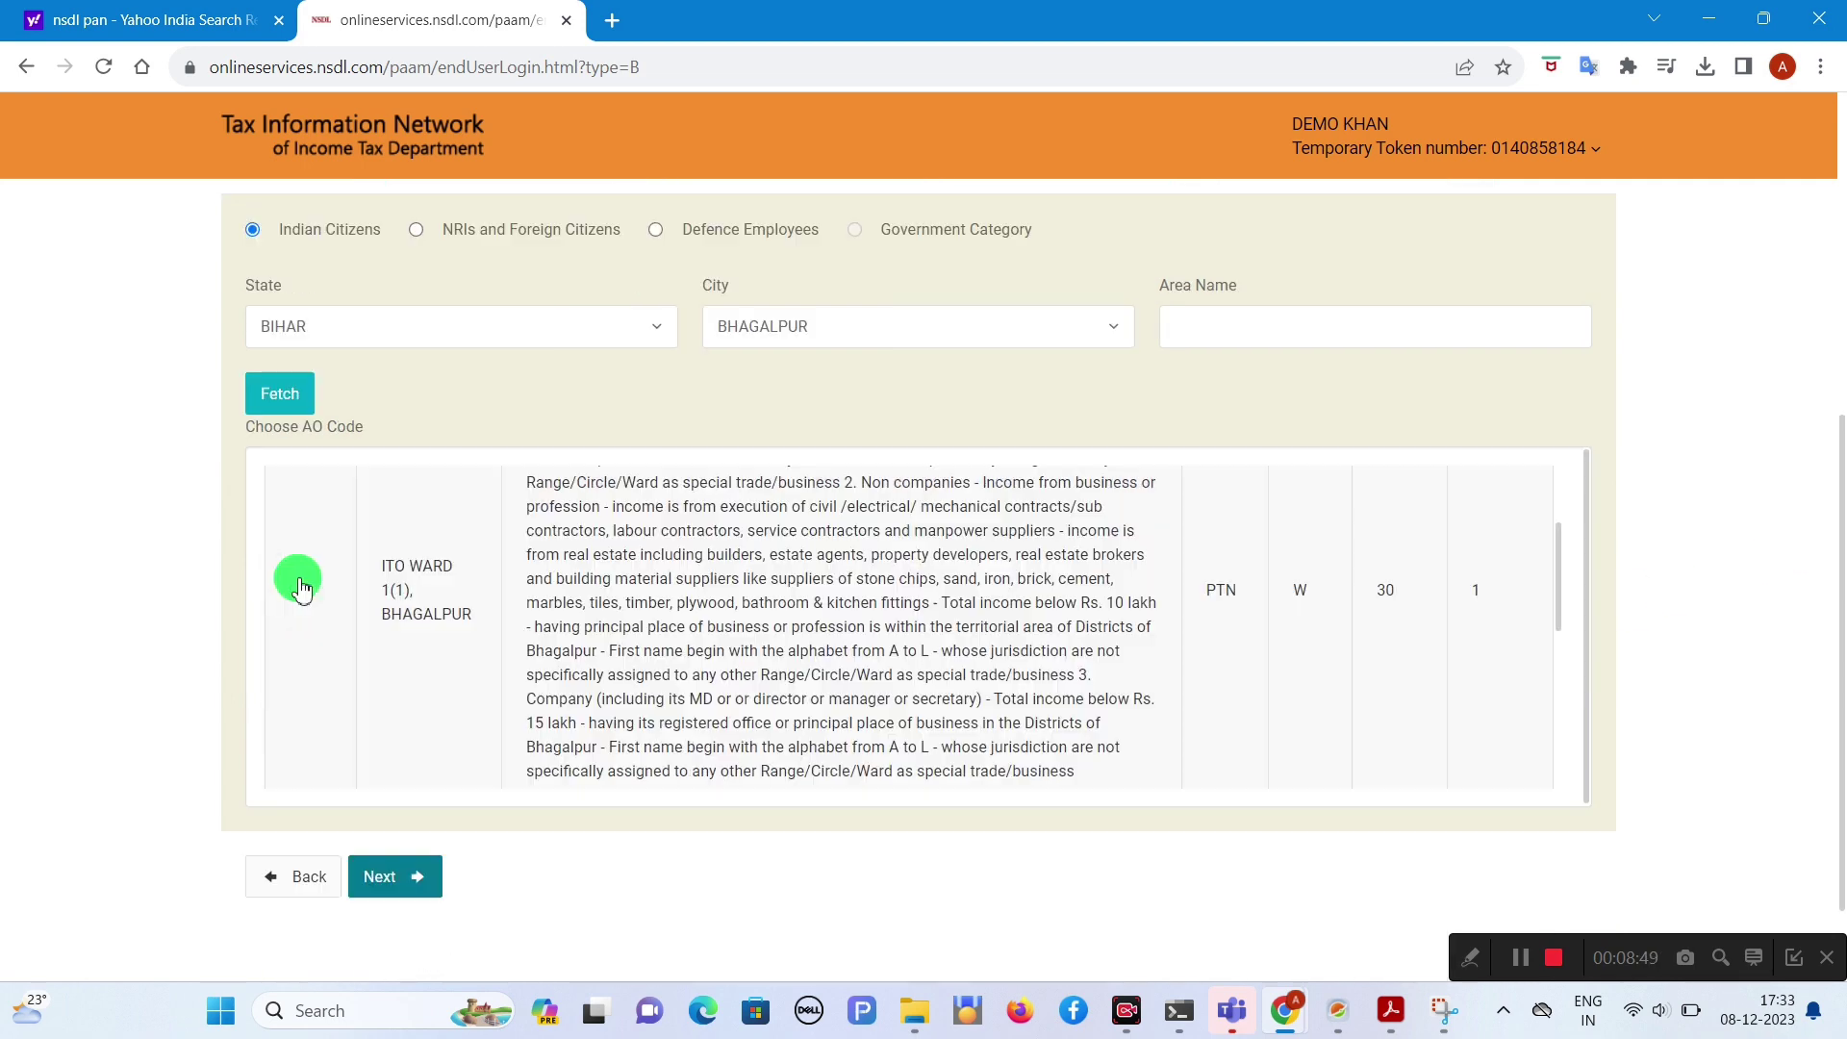
pyautogui.click(296, 593)
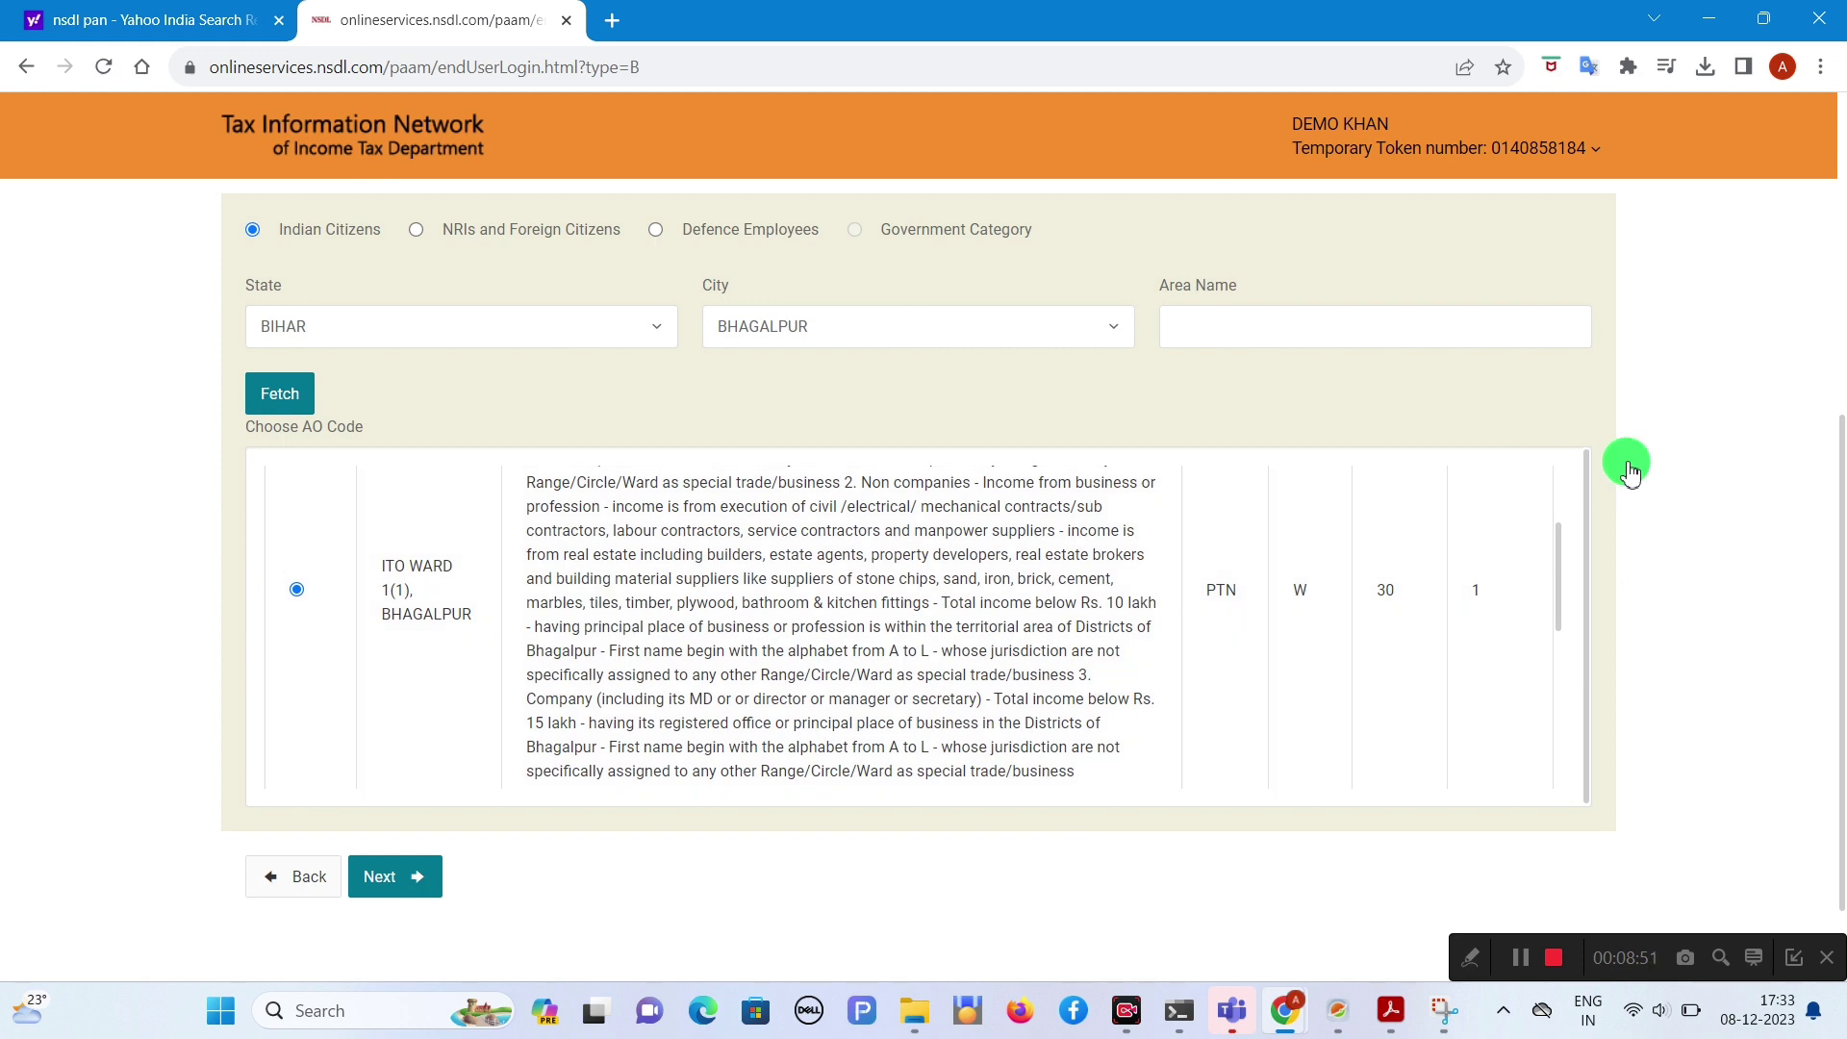
pyautogui.scroll(-1, 1625, 466)
pyautogui.click(379, 756)
pyautogui.scroll(-2, 1635, 664)
pyautogui.scroll(2, 1674, 662)
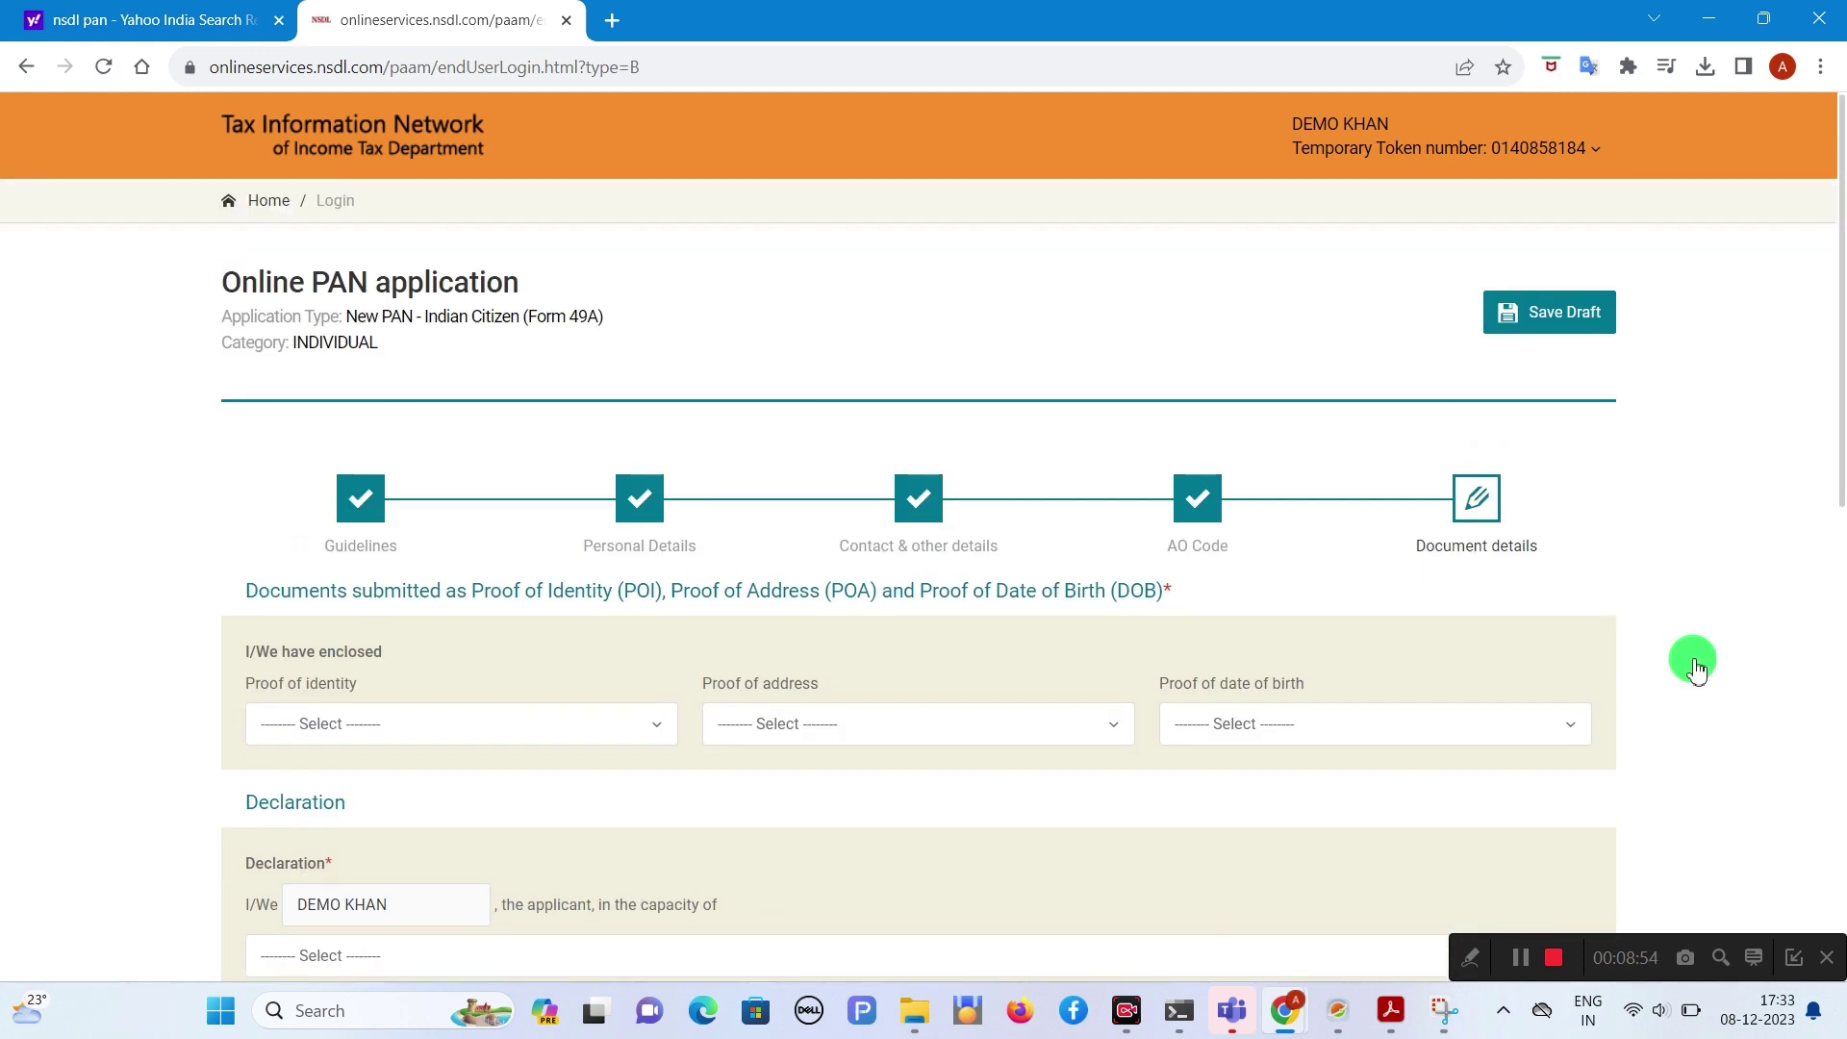
pyautogui.scroll(-2, 1674, 662)
# Step: Set proof of identity, proof of address and proof of date of birth to AADHAAR Card
pyautogui.click(535, 565)
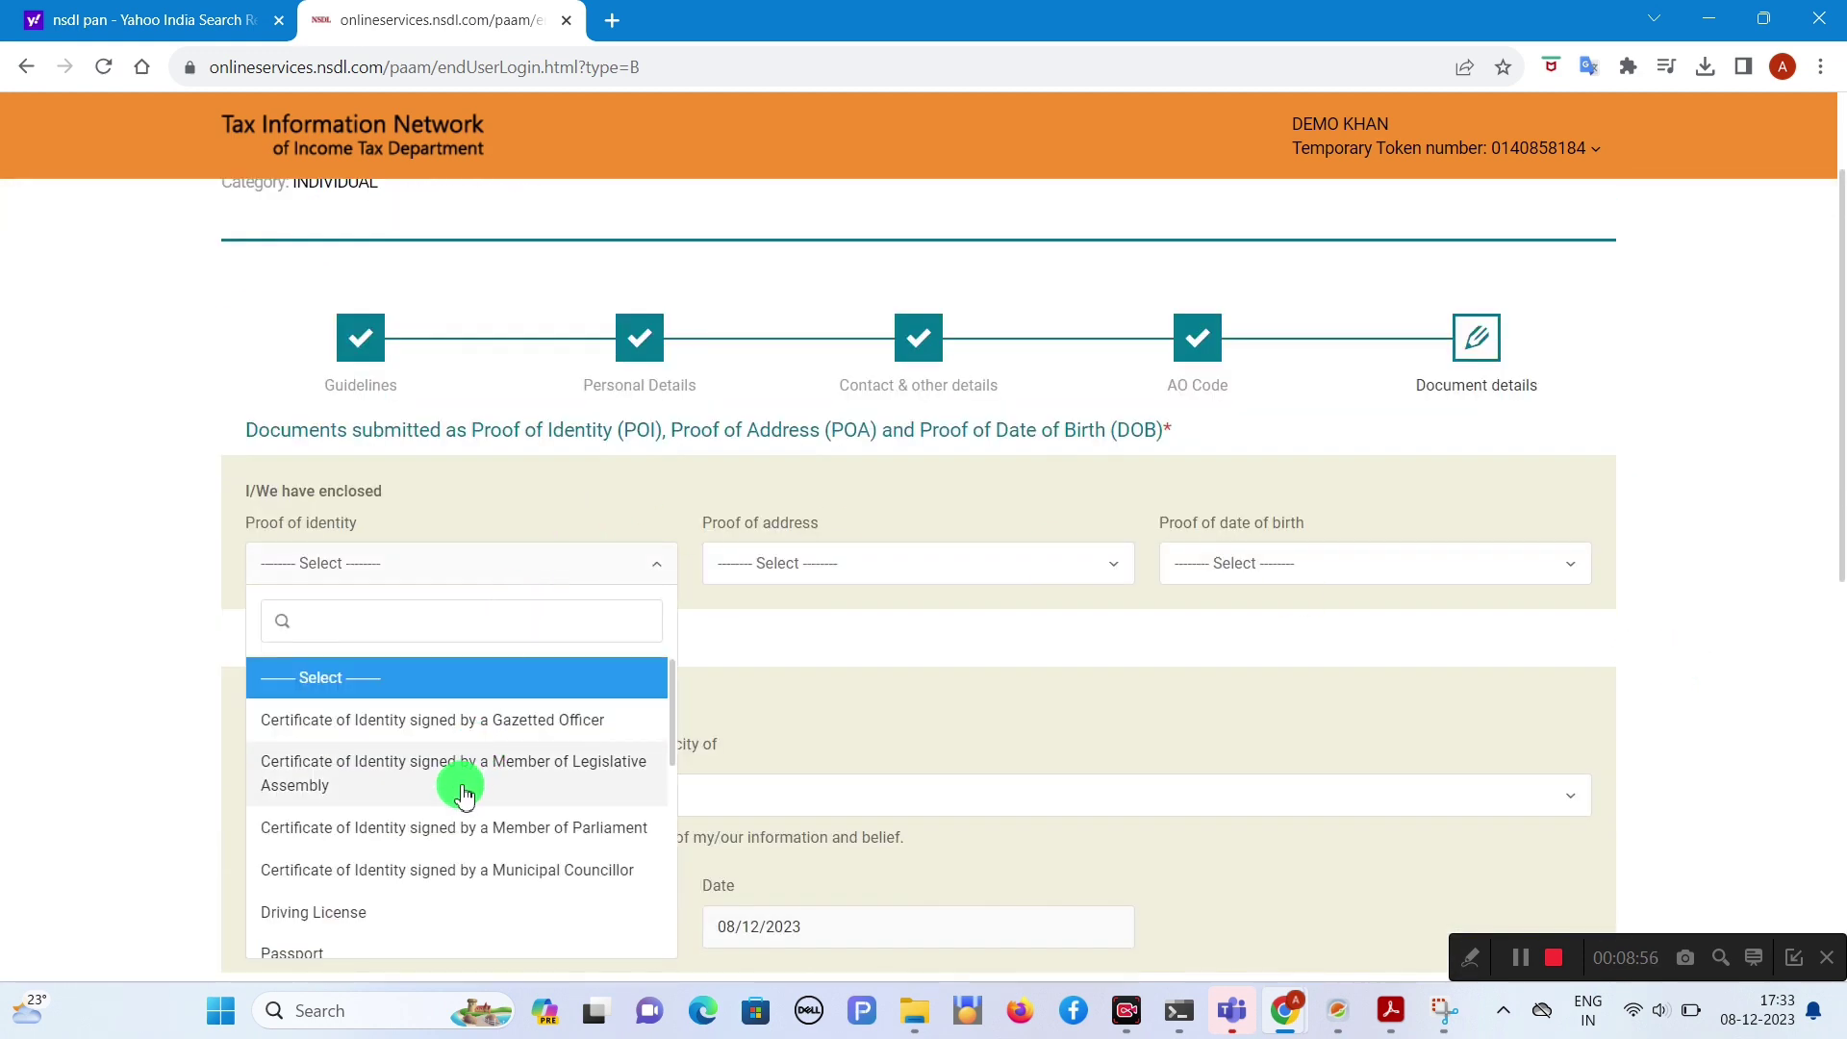
pyautogui.scroll(-10, 419, 833)
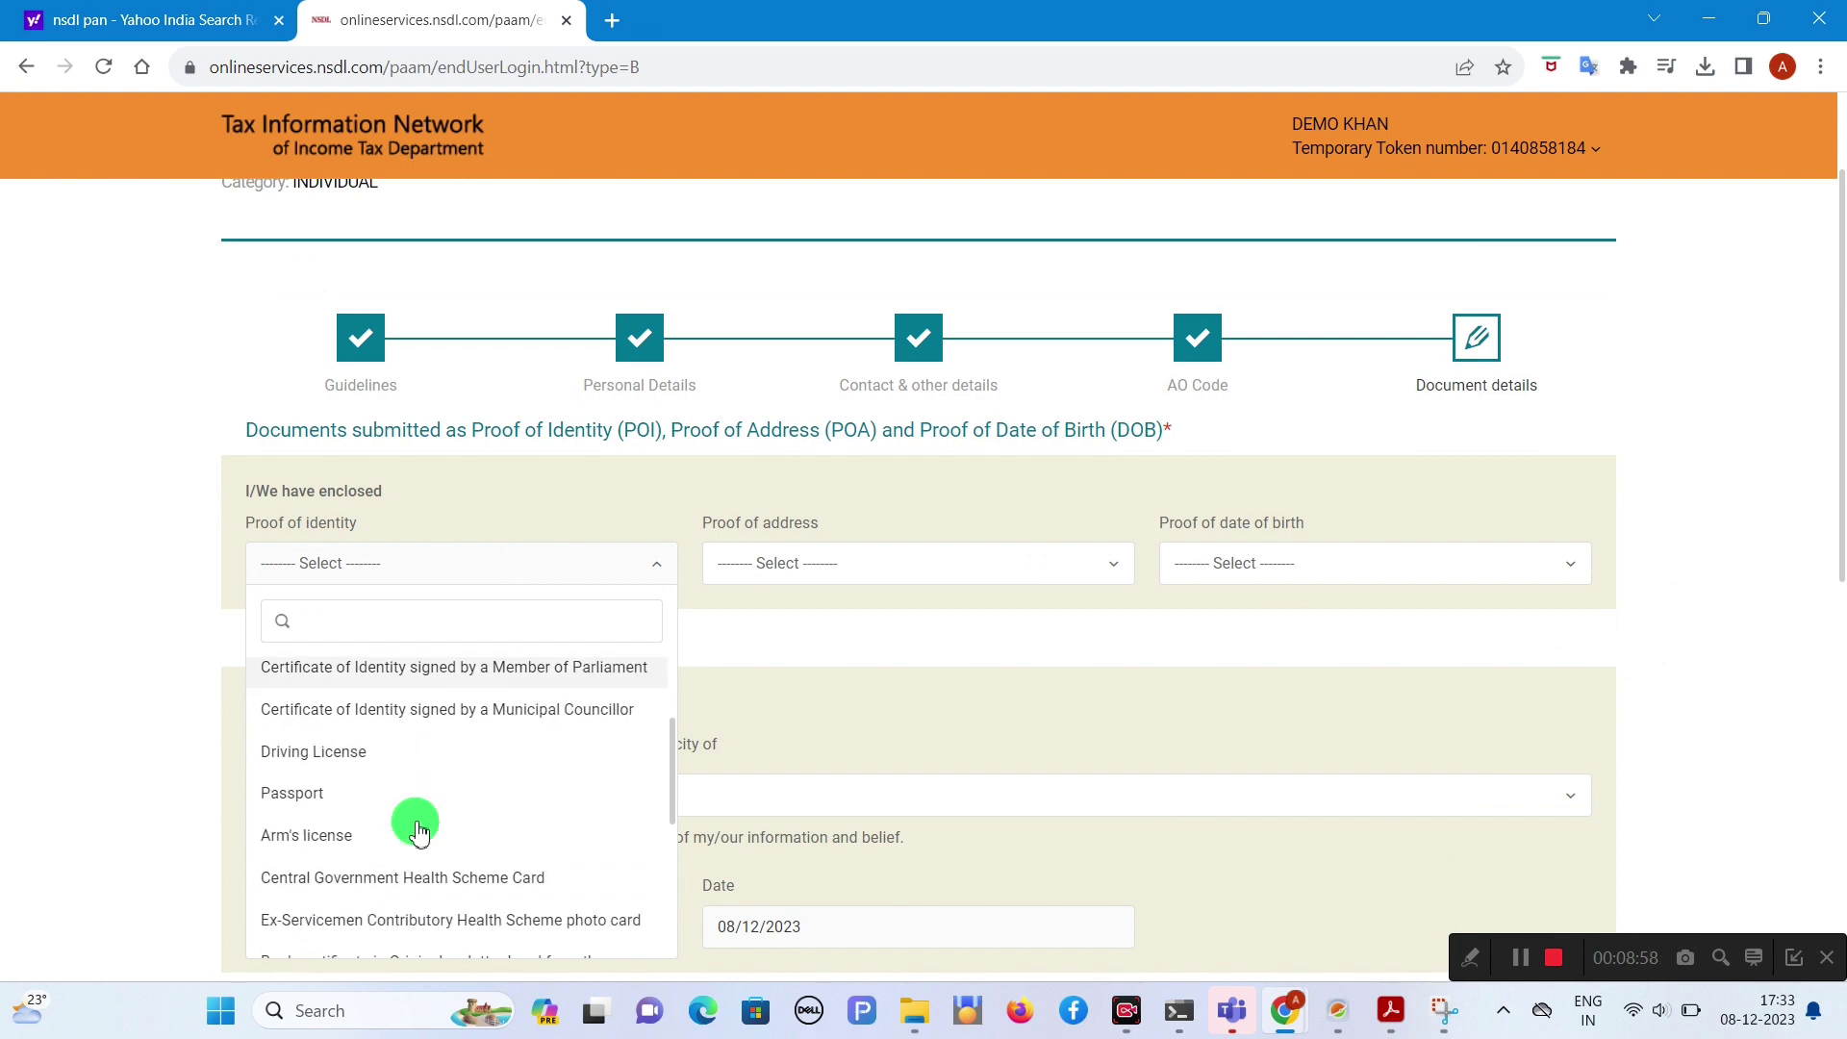
pyautogui.click(487, 914)
pyautogui.click(1106, 565)
pyautogui.write('AAD')
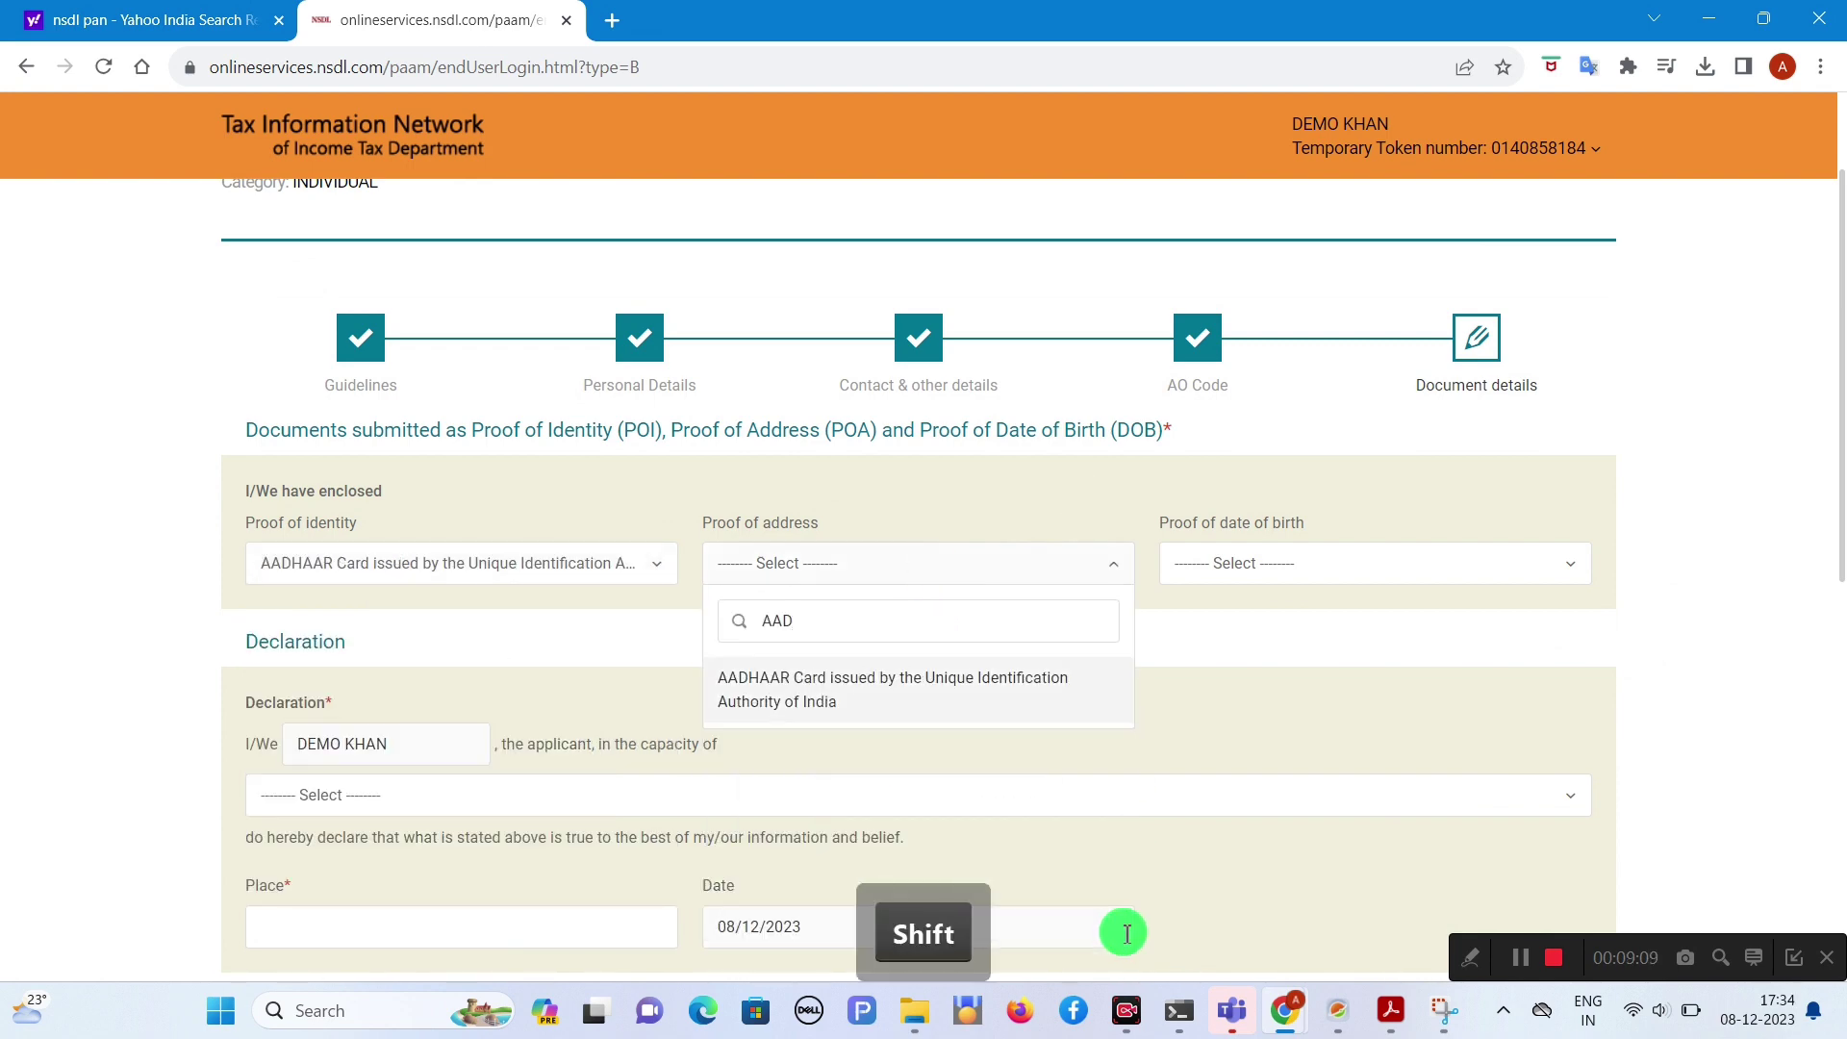
pyautogui.press('Return')
pyautogui.click(1375, 565)
pyautogui.click(1289, 731)
# Step: Declare the capacity as Himself/Herself and enter 'PU' as the place
pyautogui.scroll(-5, 962, 673)
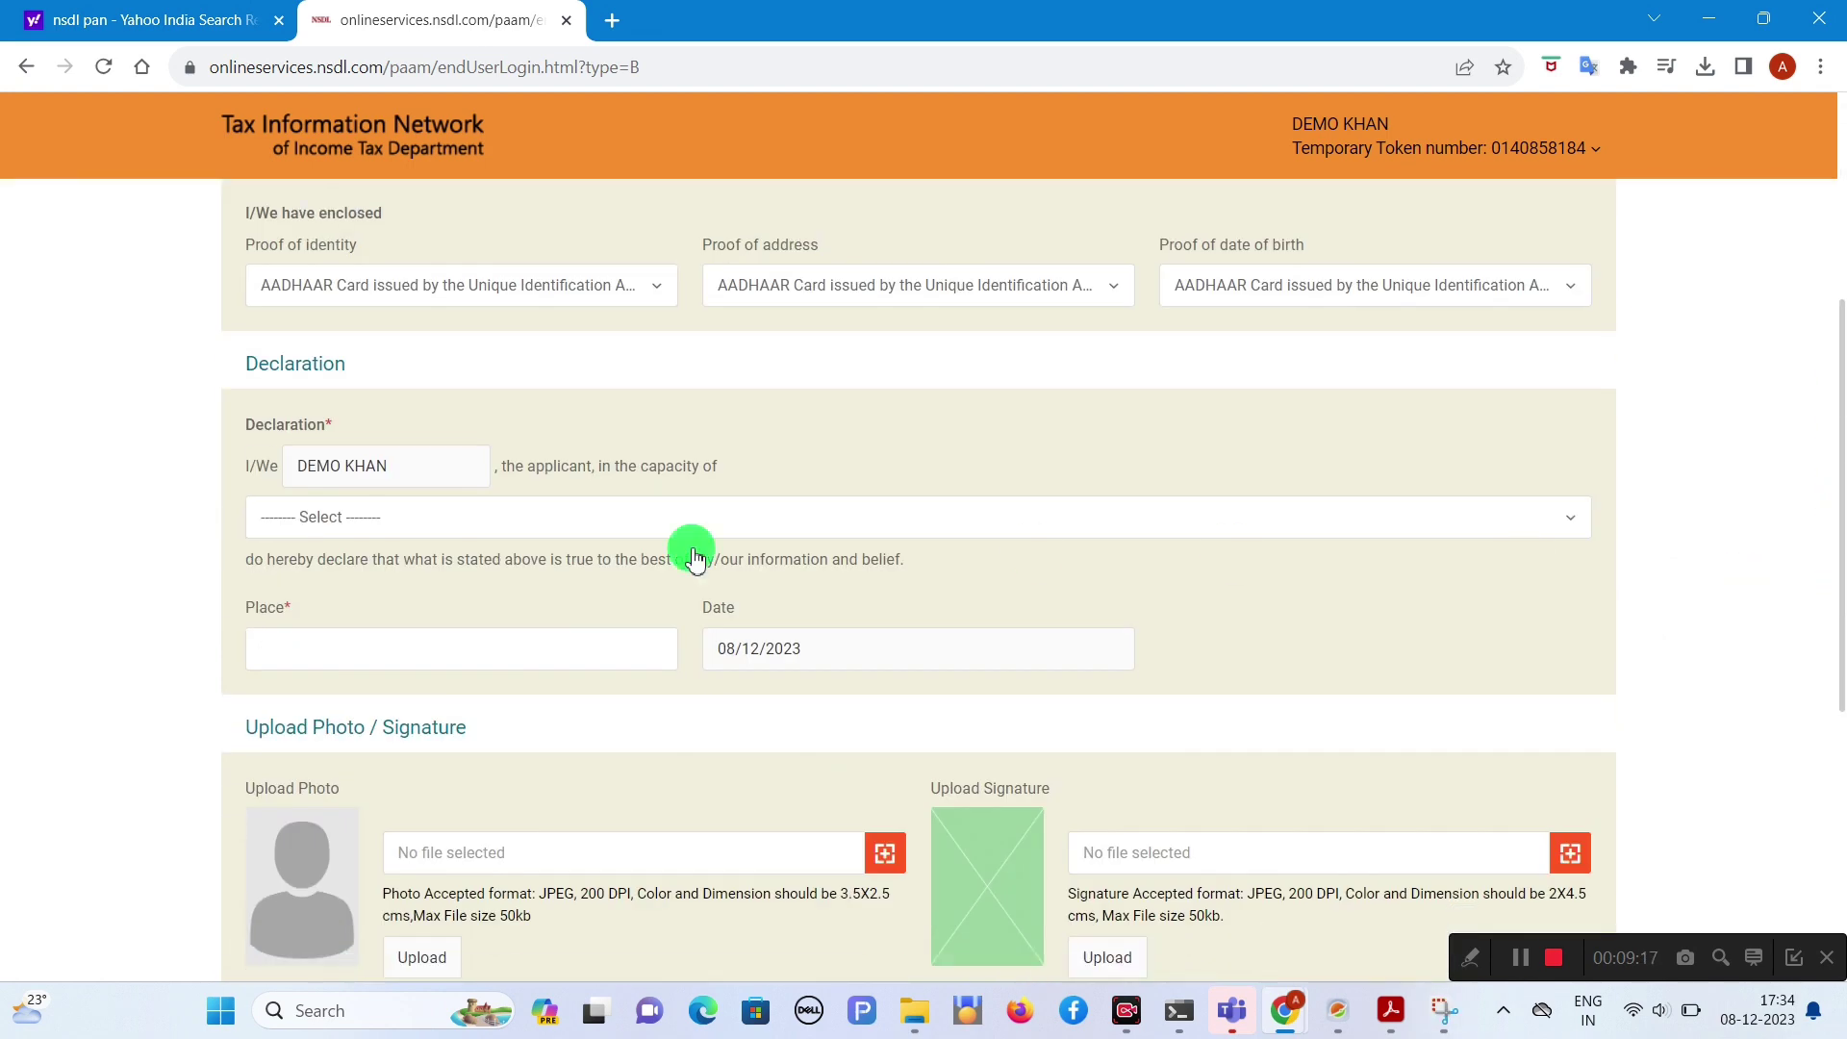
pyautogui.click(452, 524)
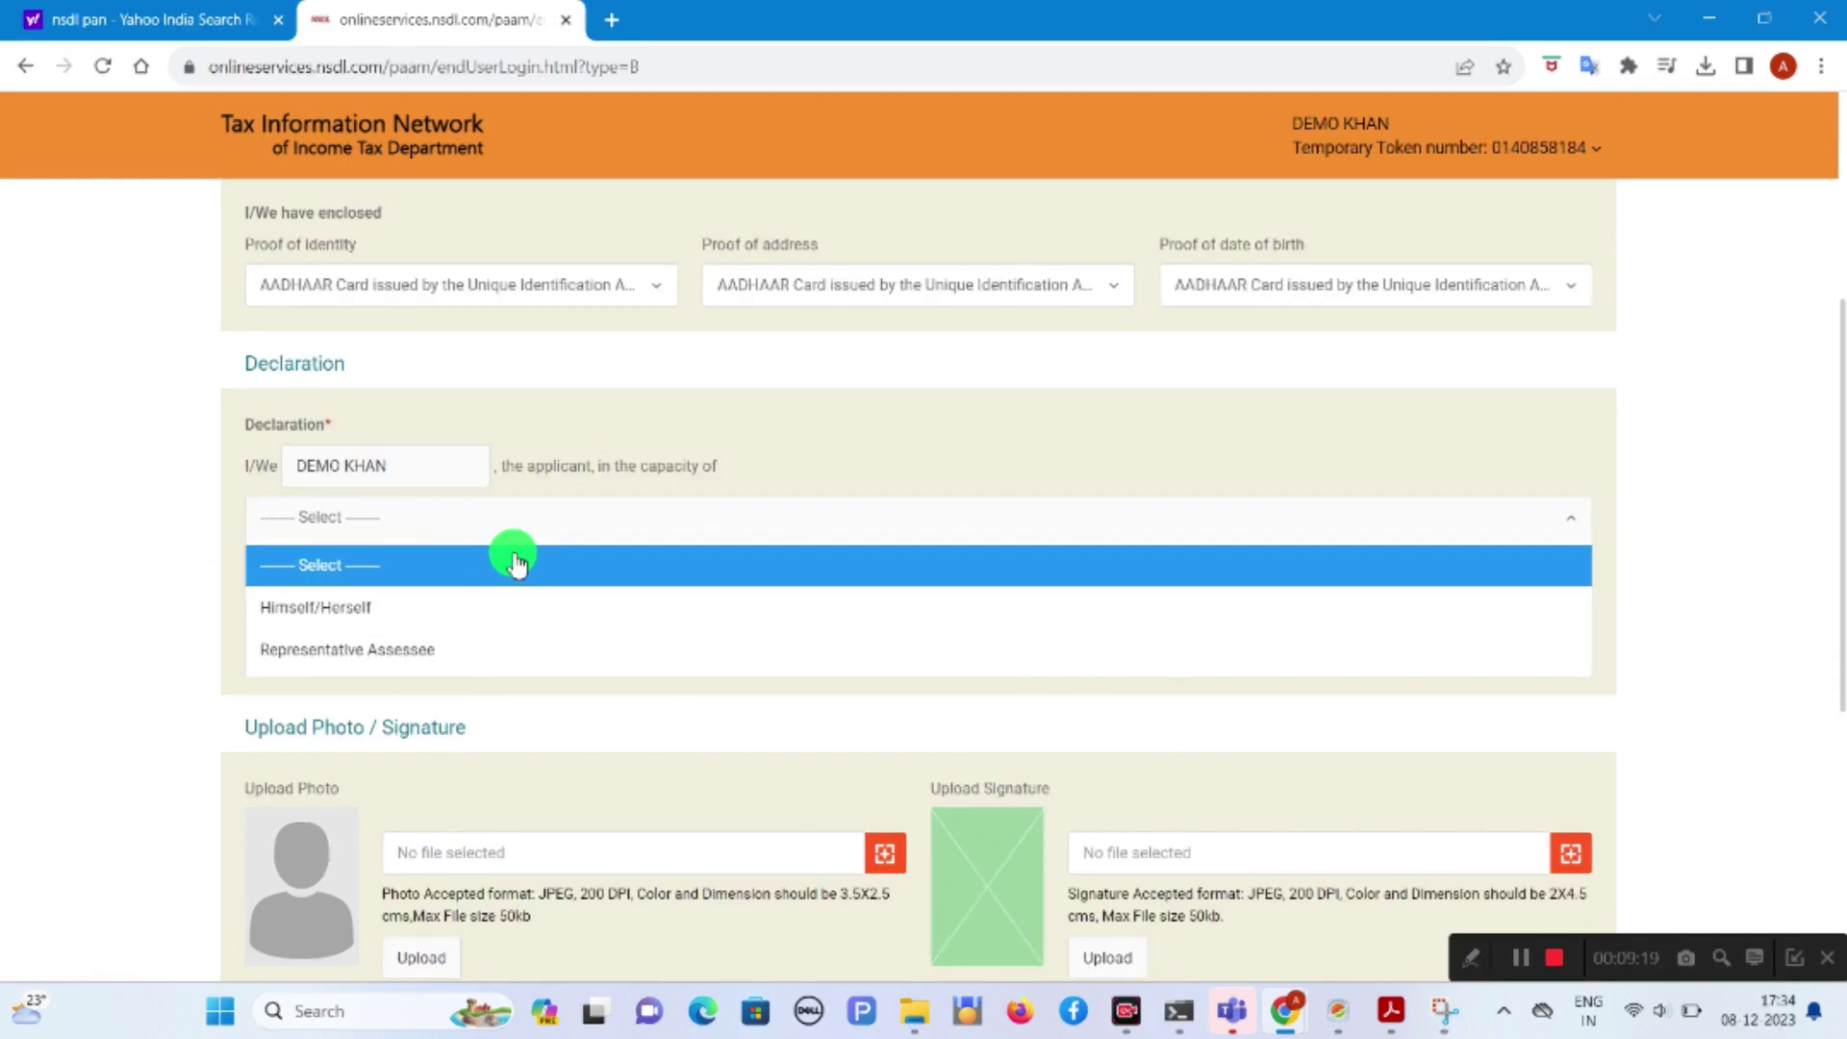
pyautogui.click(327, 615)
pyautogui.click(309, 638)
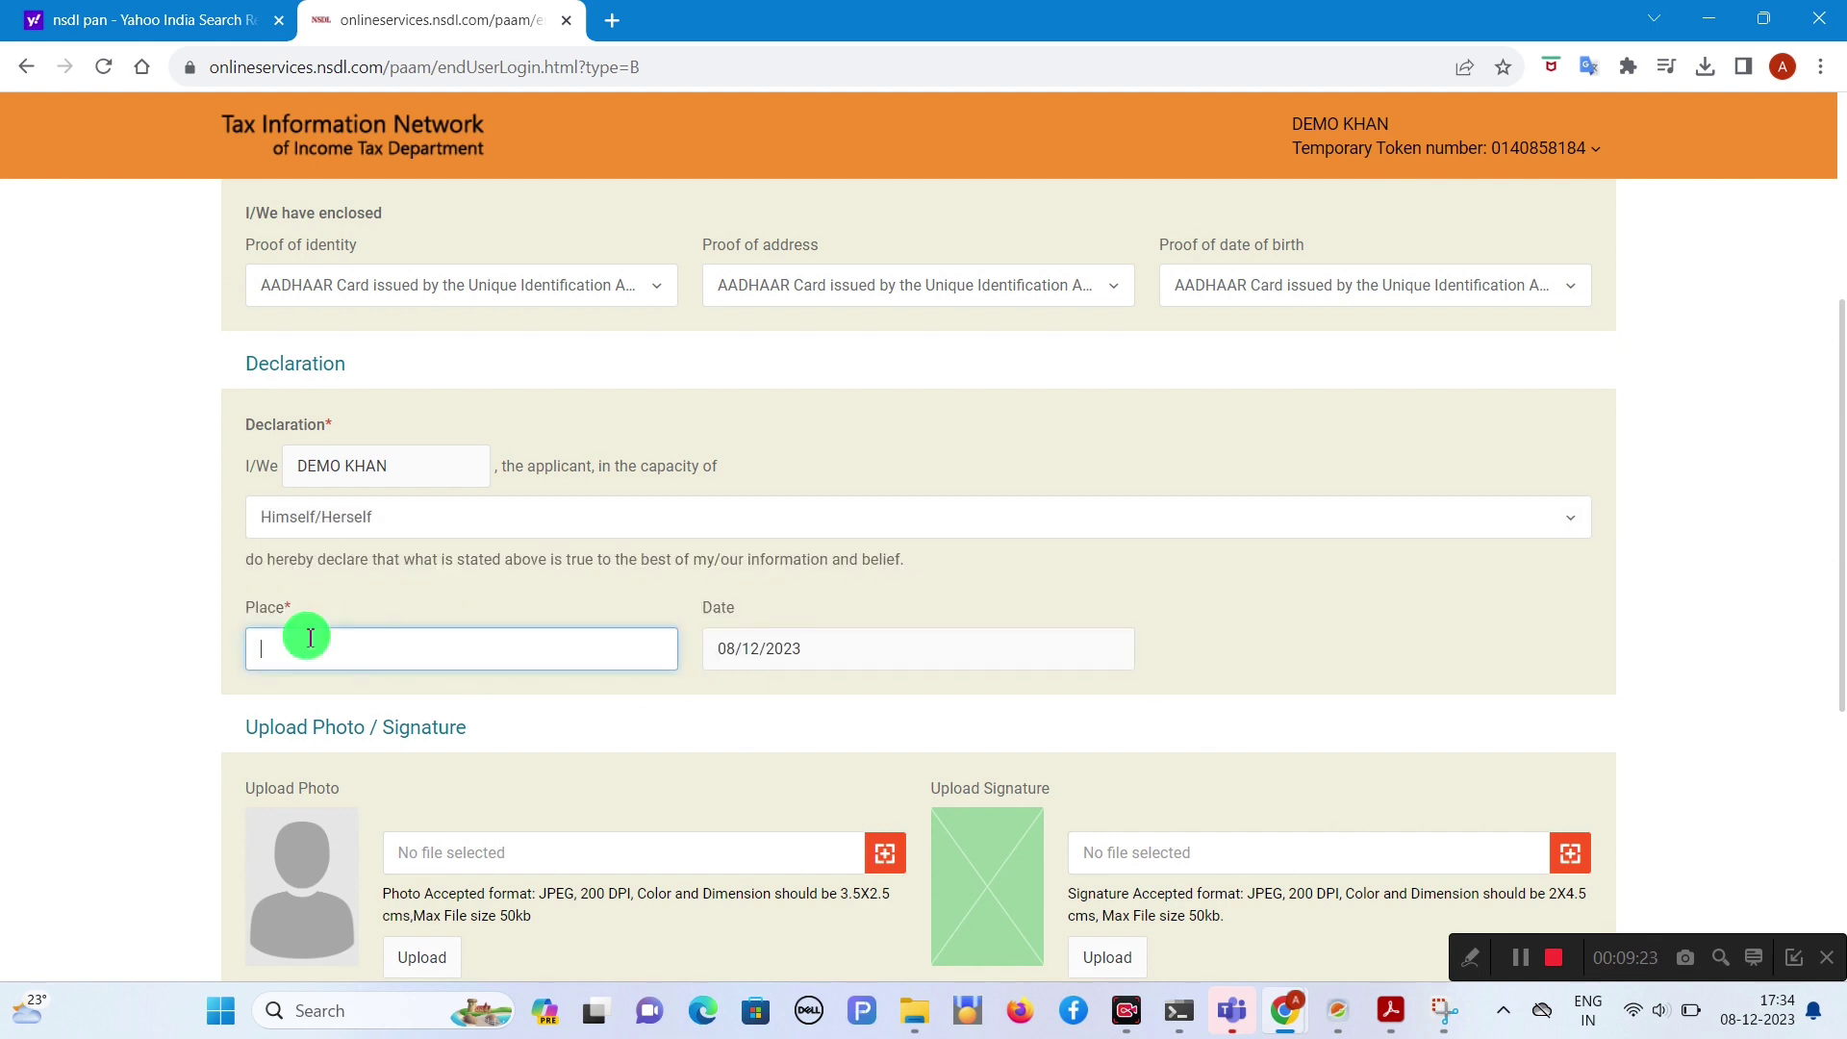
pyautogui.write('PU')
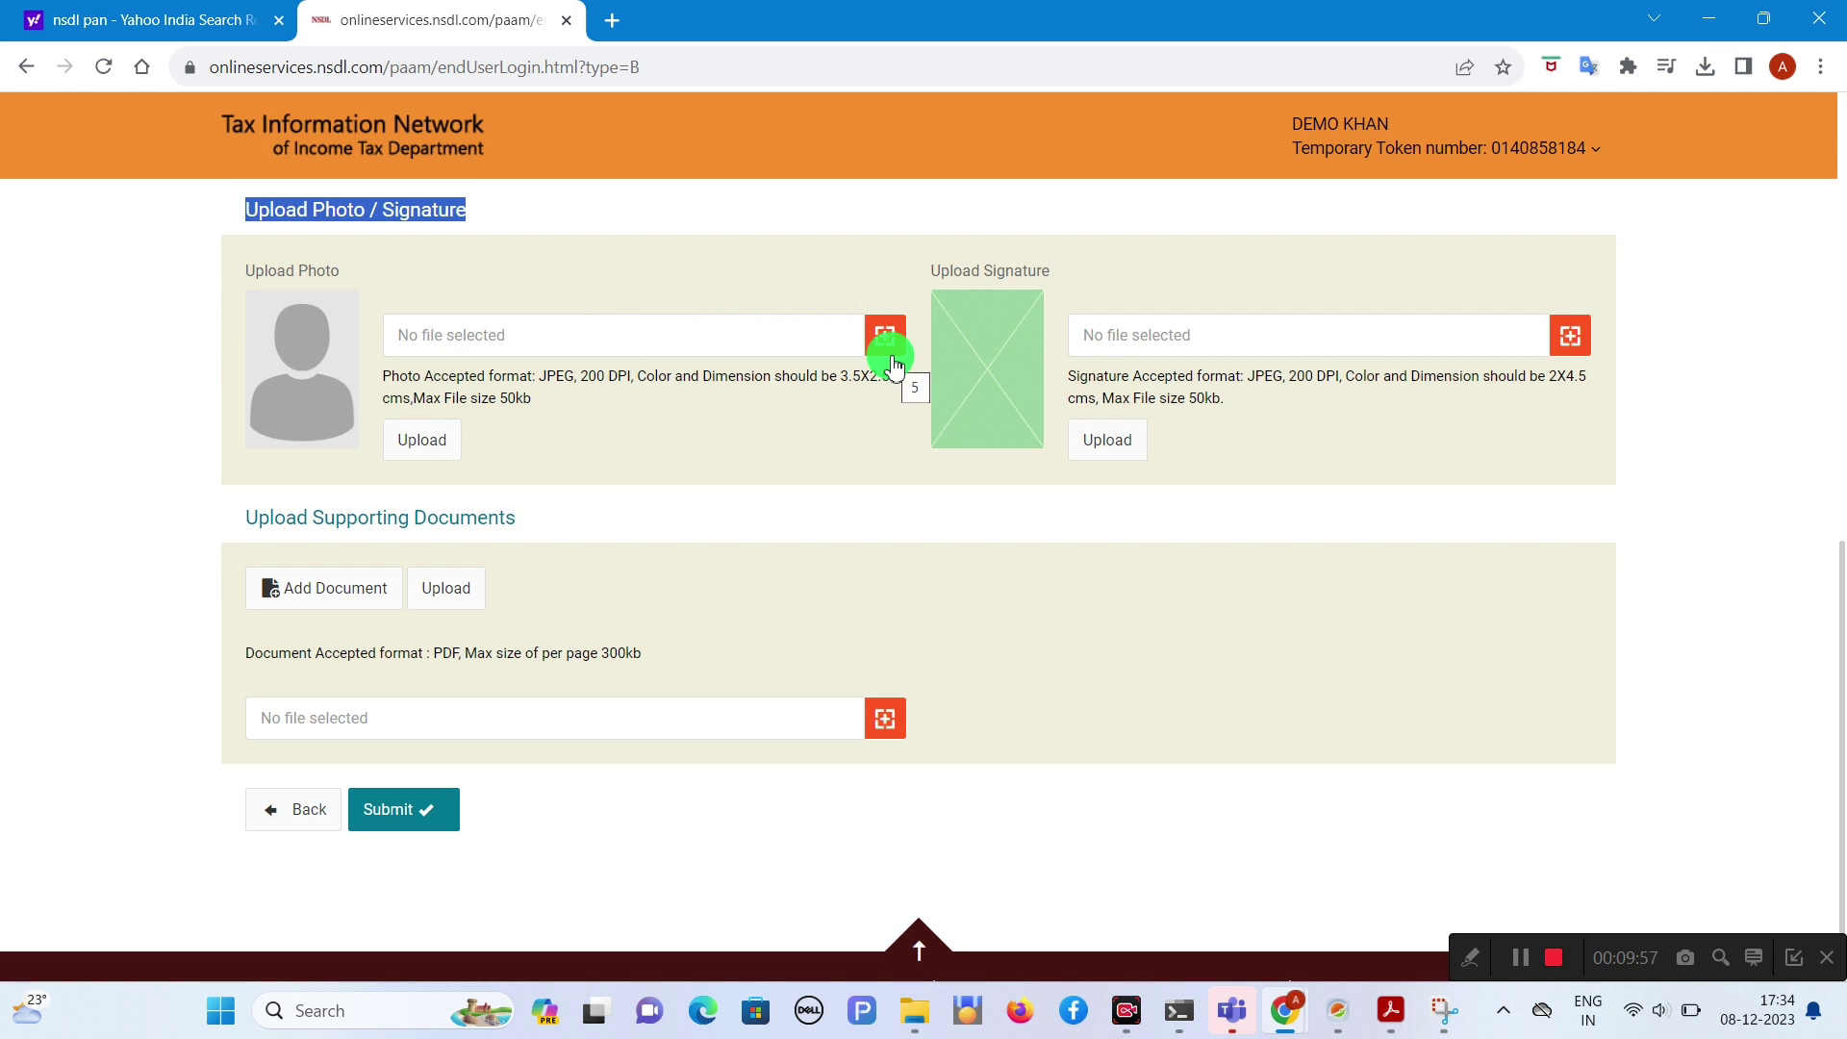
# Step: Upload thddd.jpeg as the applicant's photo
pyautogui.click(891, 356)
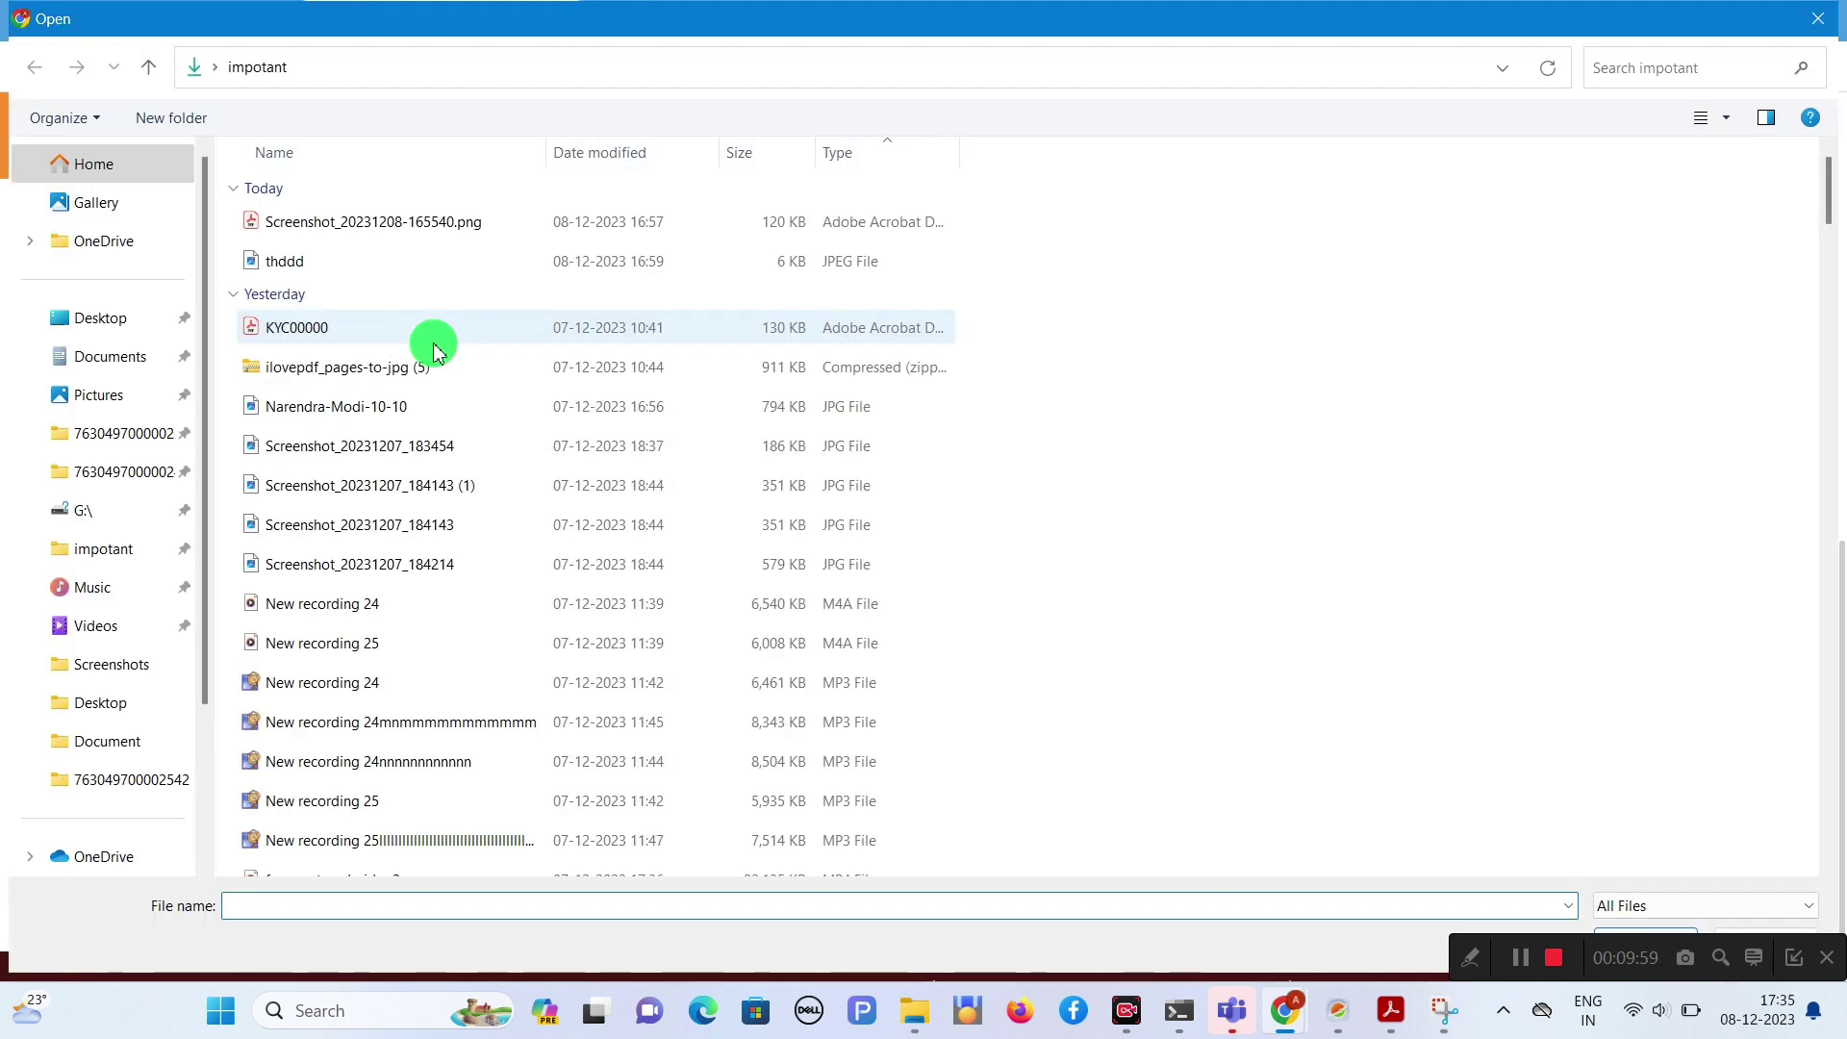
pyautogui.click(529, 261)
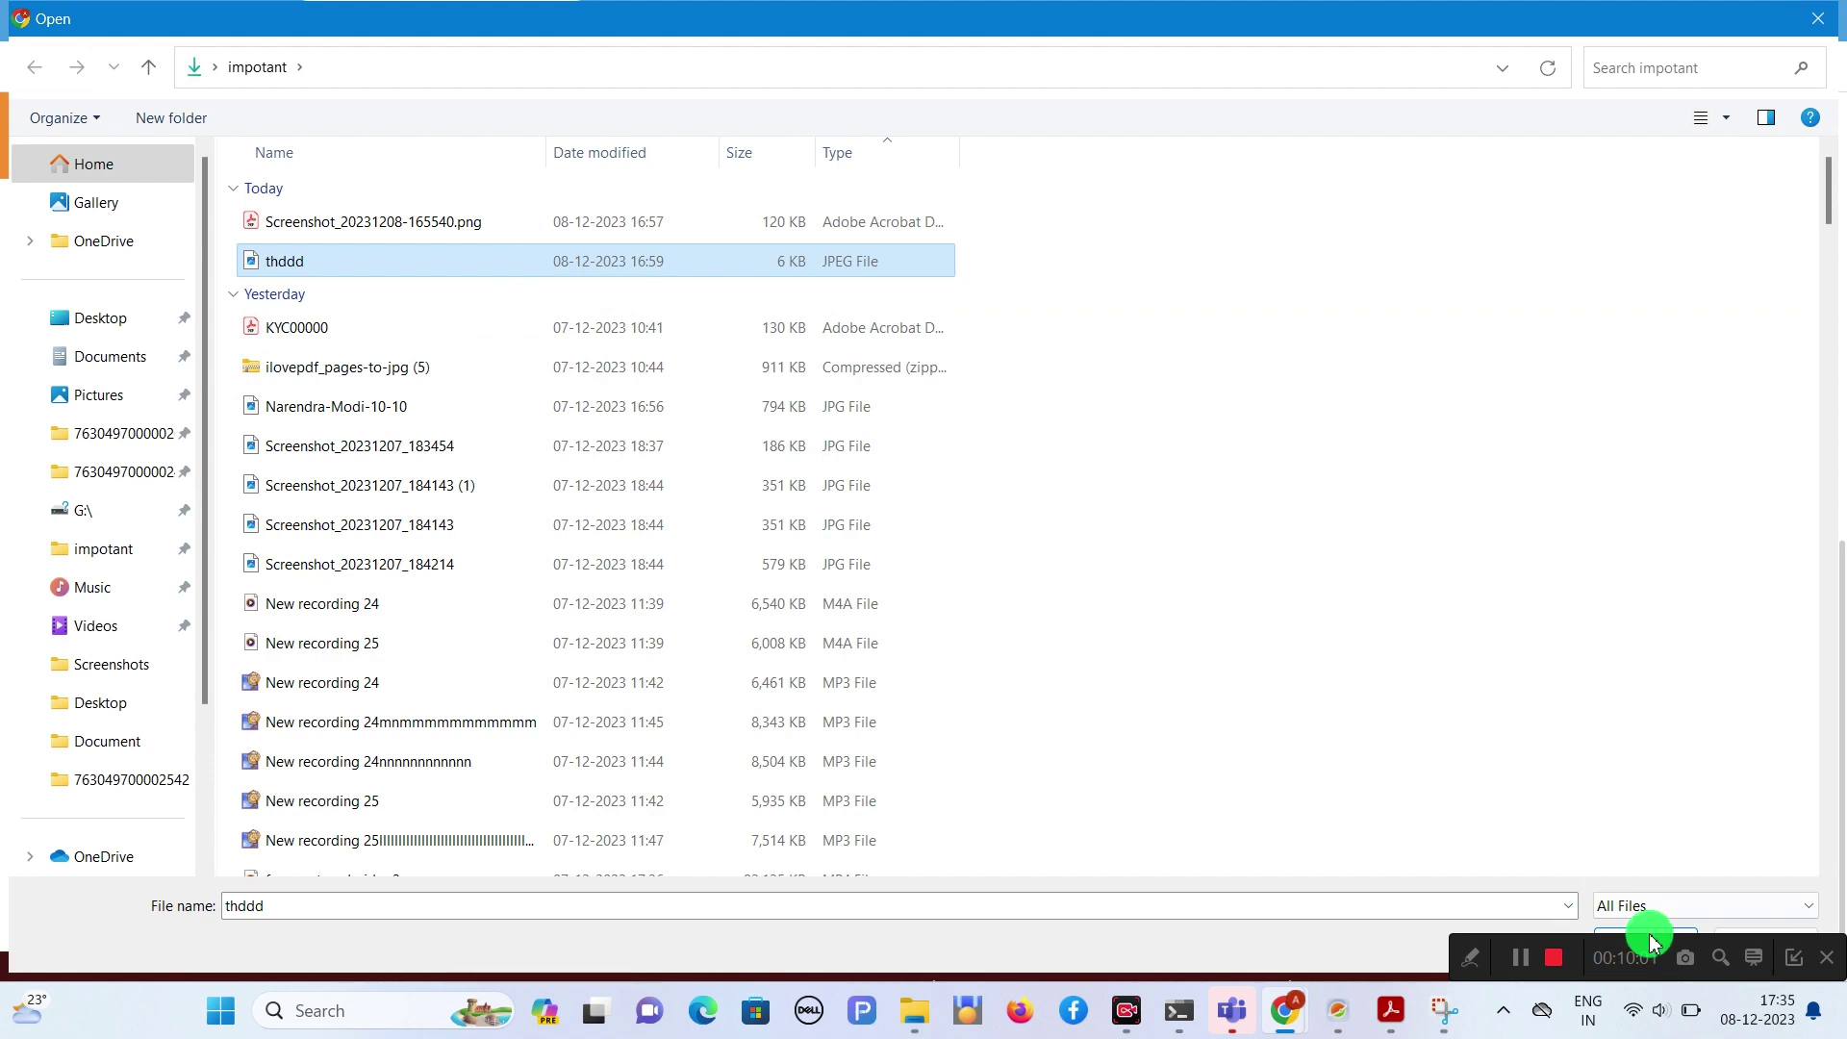
pyautogui.click(1657, 930)
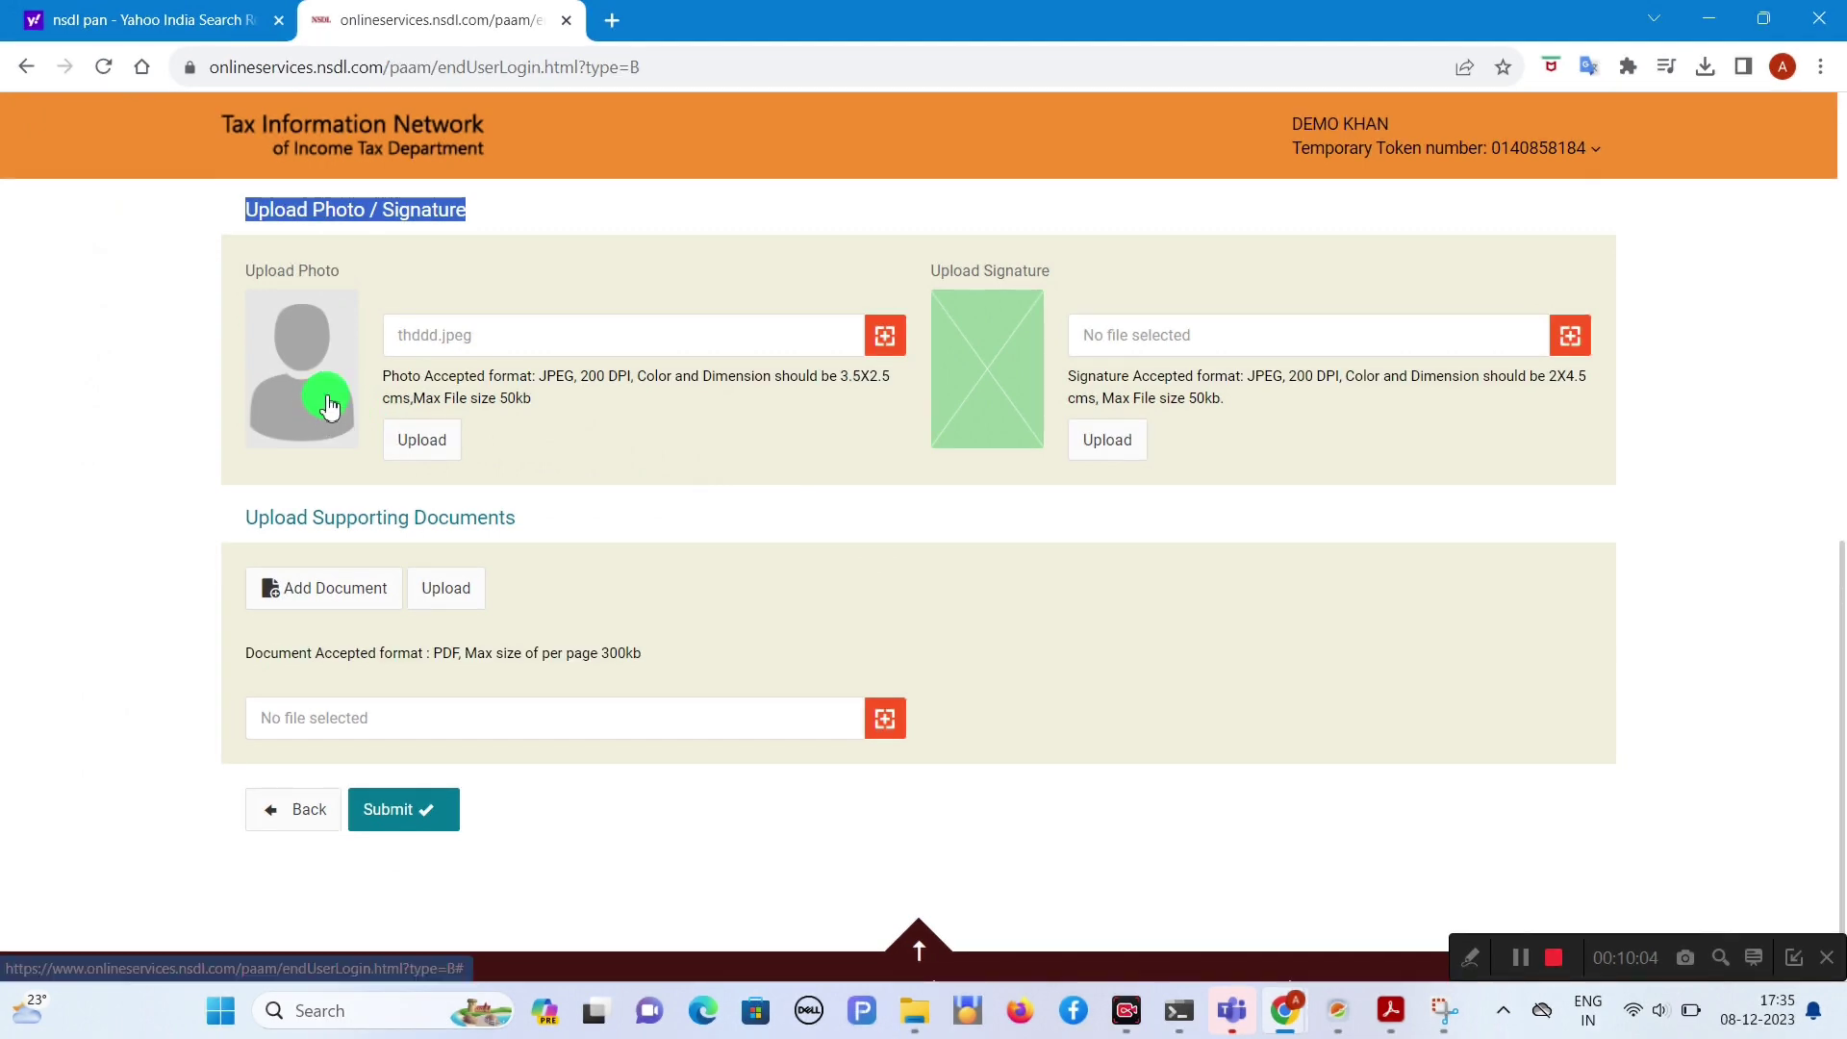
pyautogui.click(440, 438)
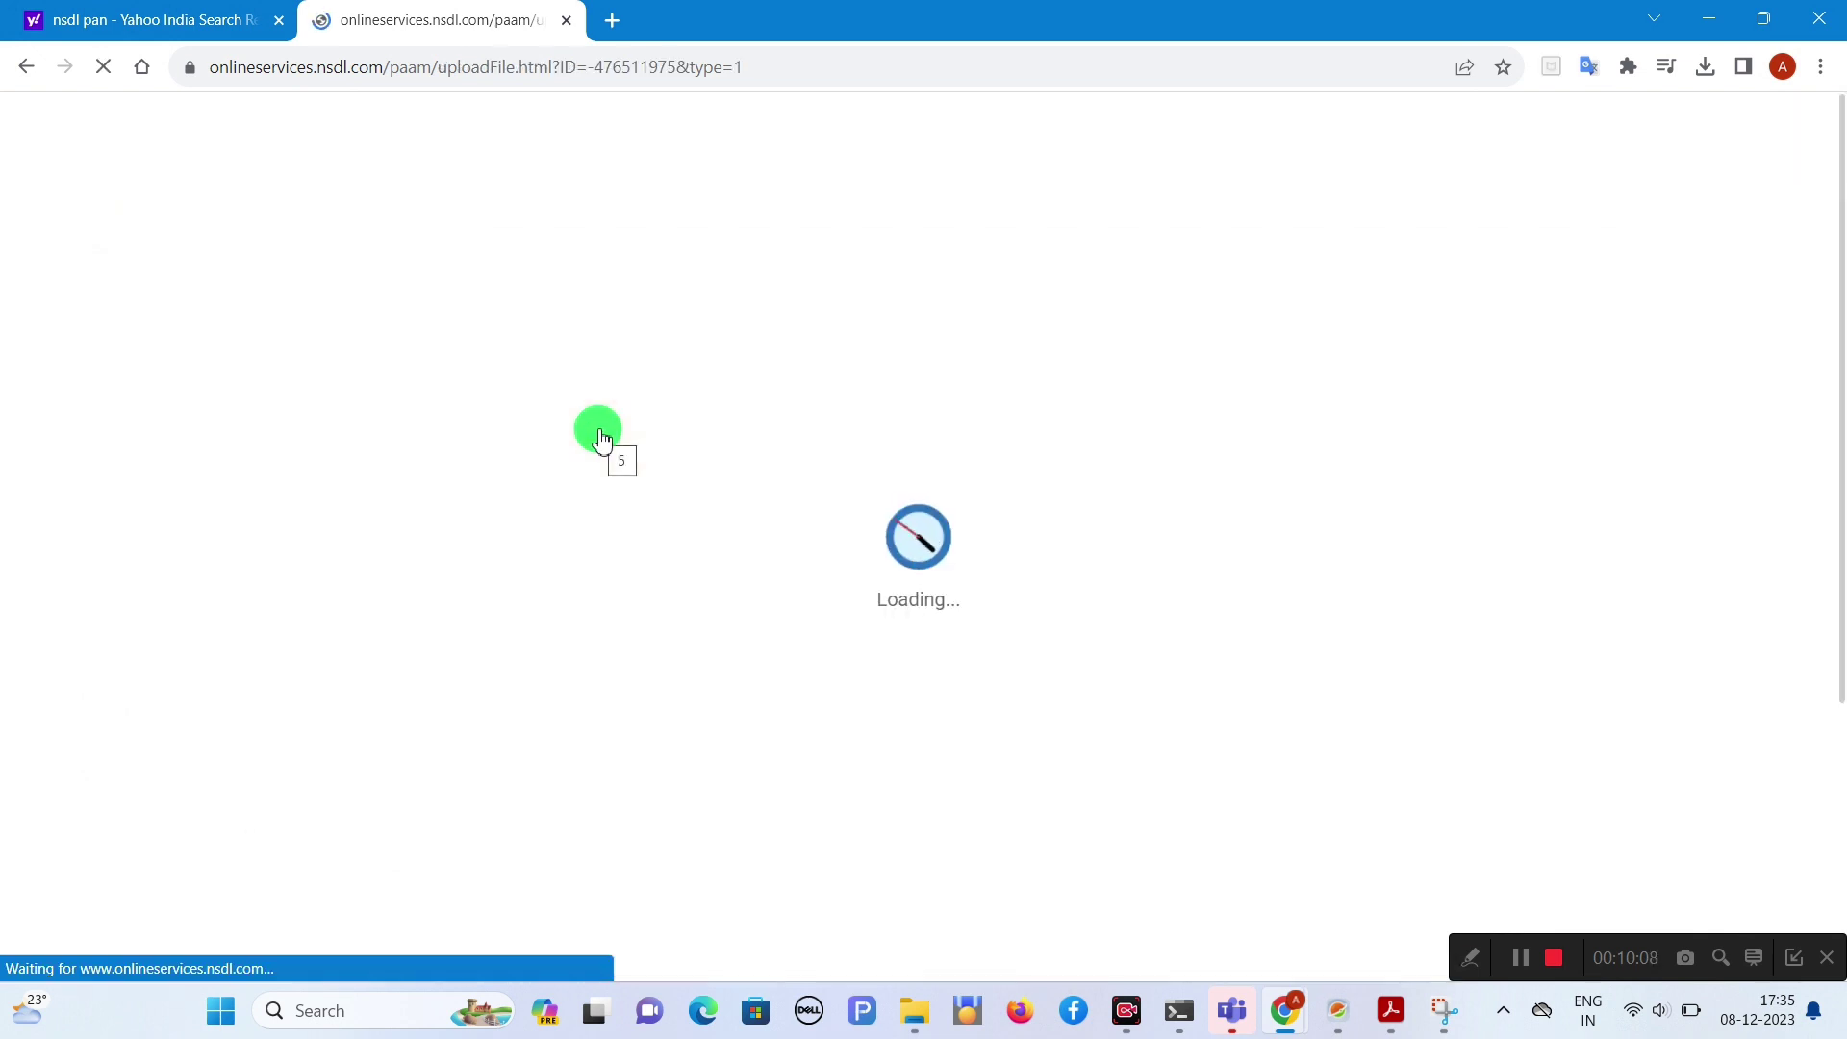
# Step: Upload thddd.jpeg as the applicant's signature
pyautogui.scroll(-8, 601, 440)
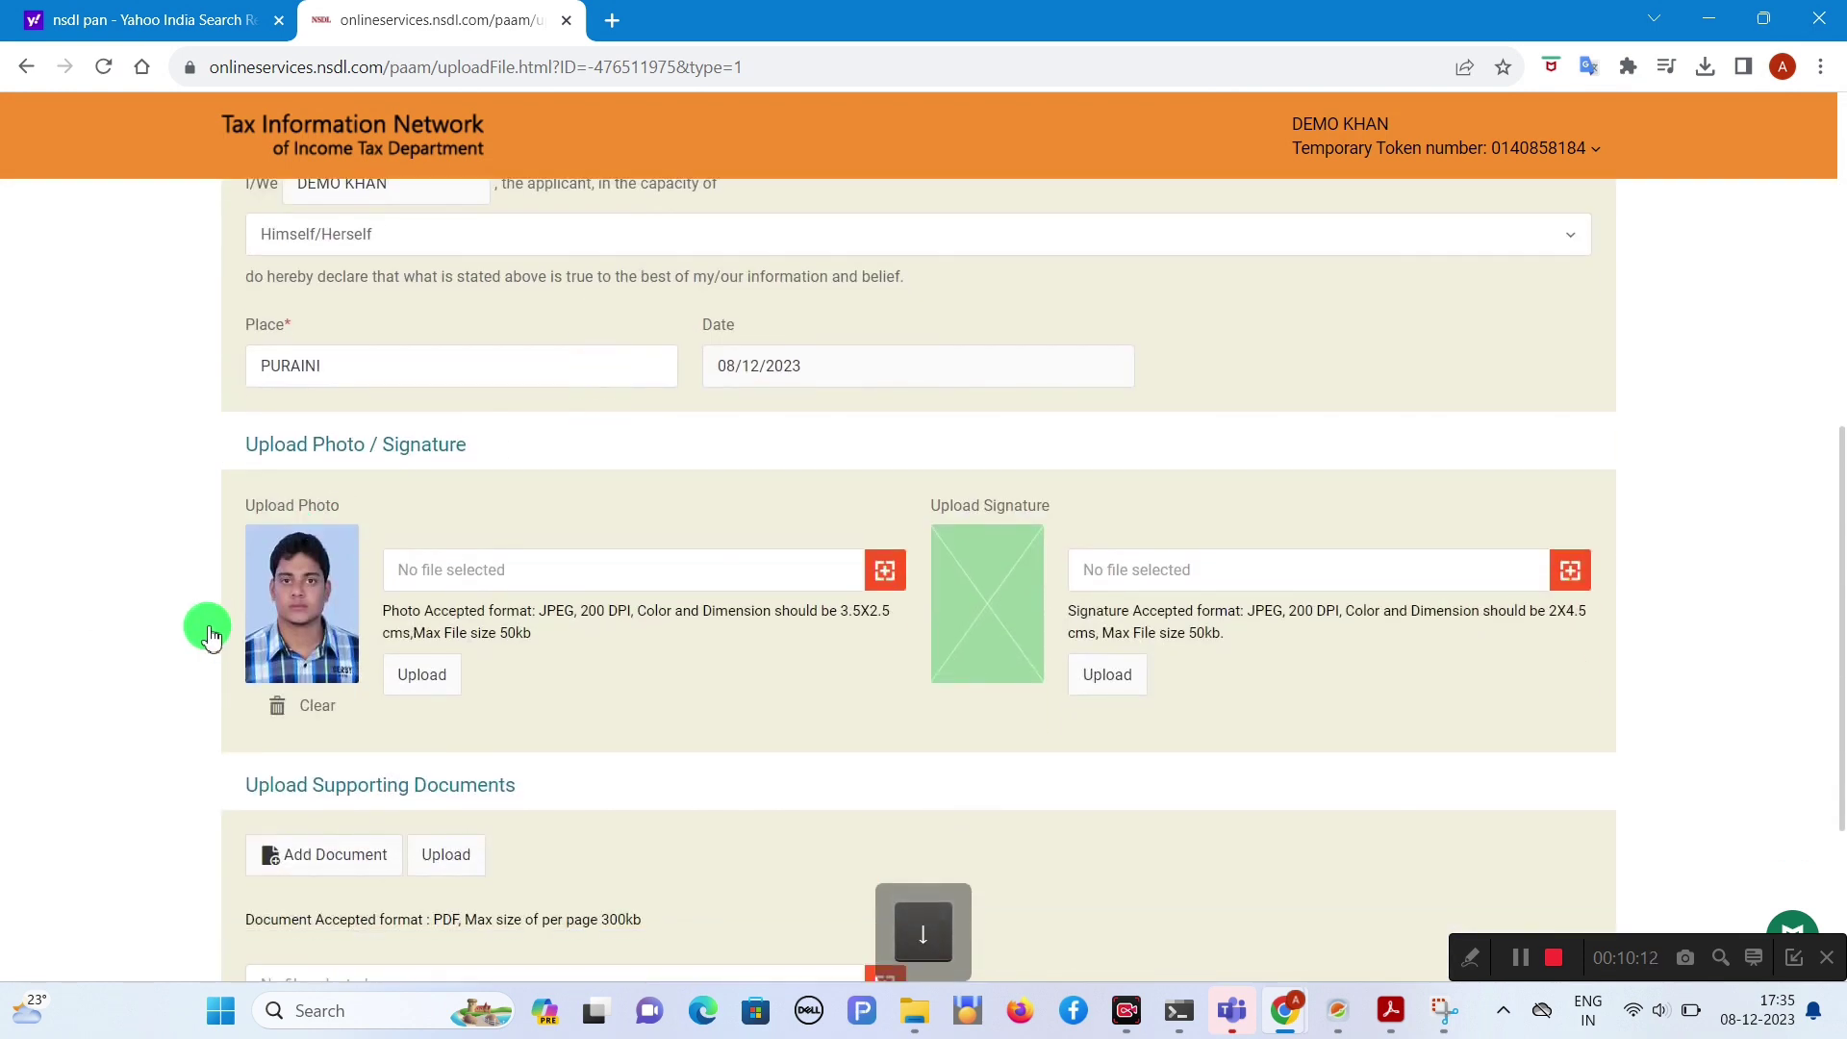
pyautogui.click(1472, 568)
pyautogui.click(488, 276)
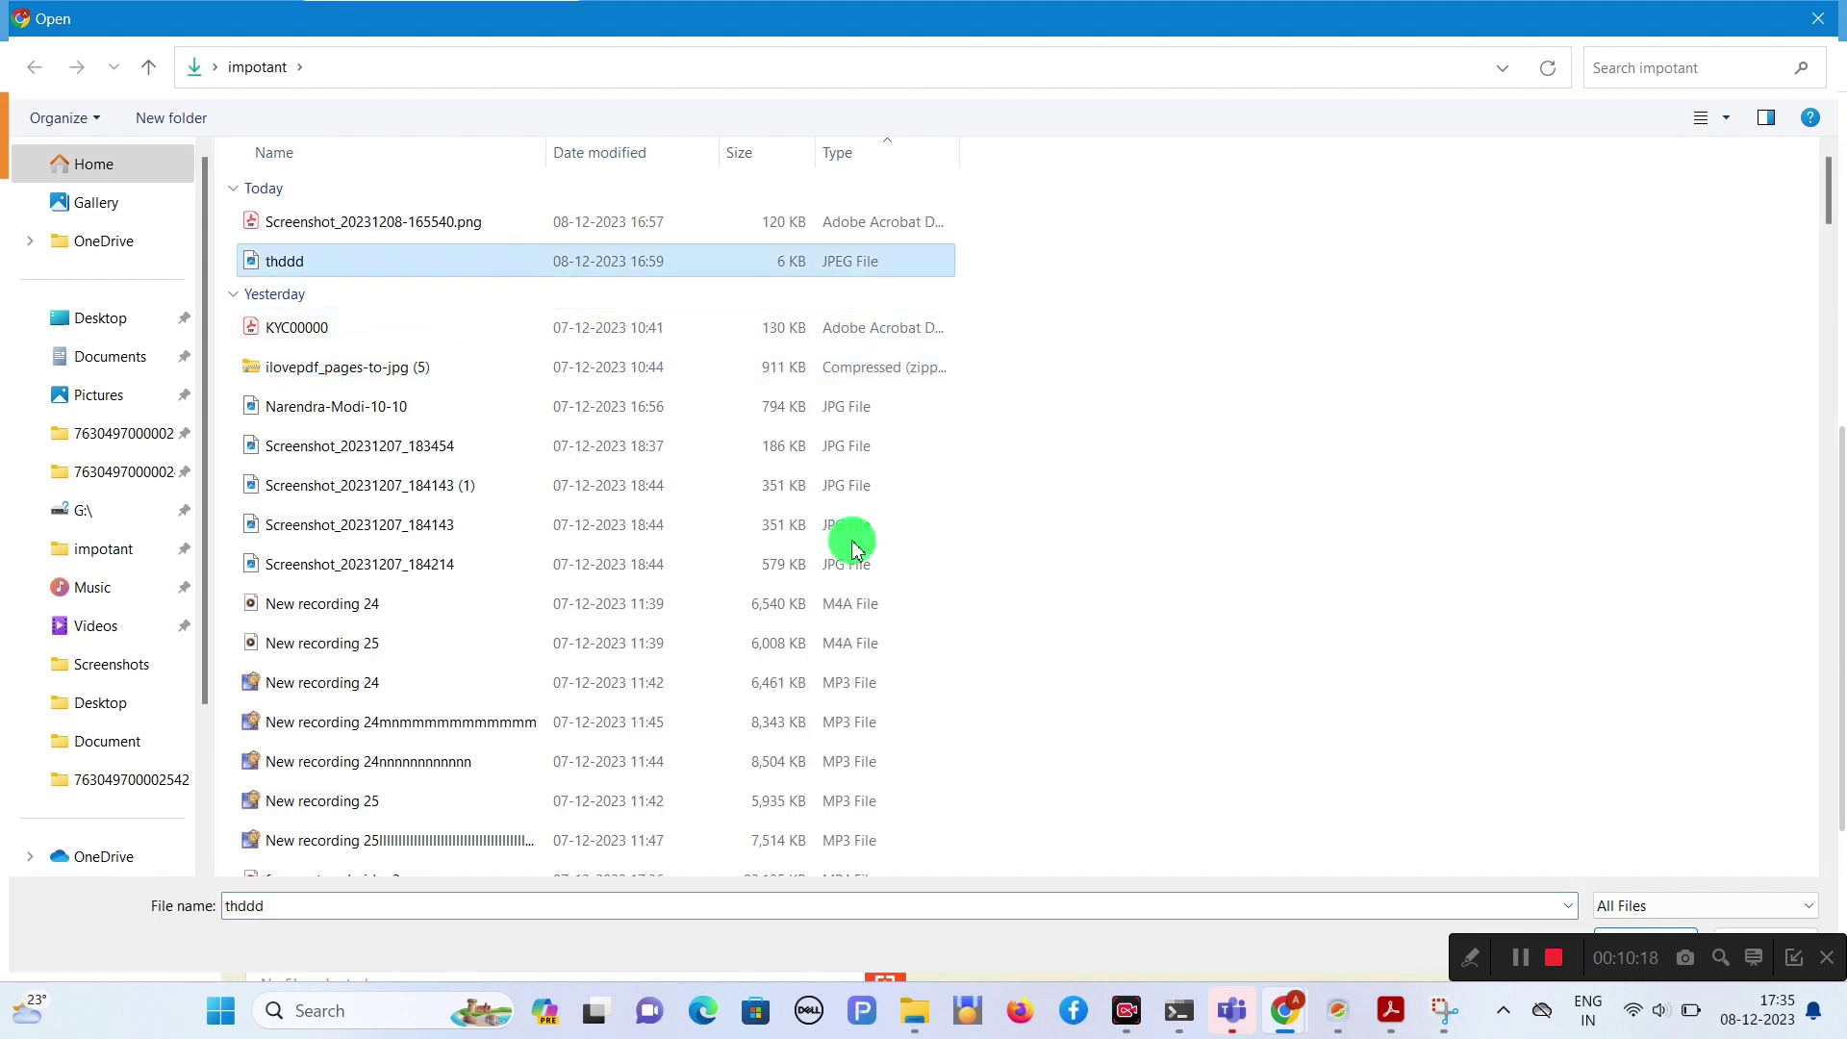
pyautogui.click(1635, 929)
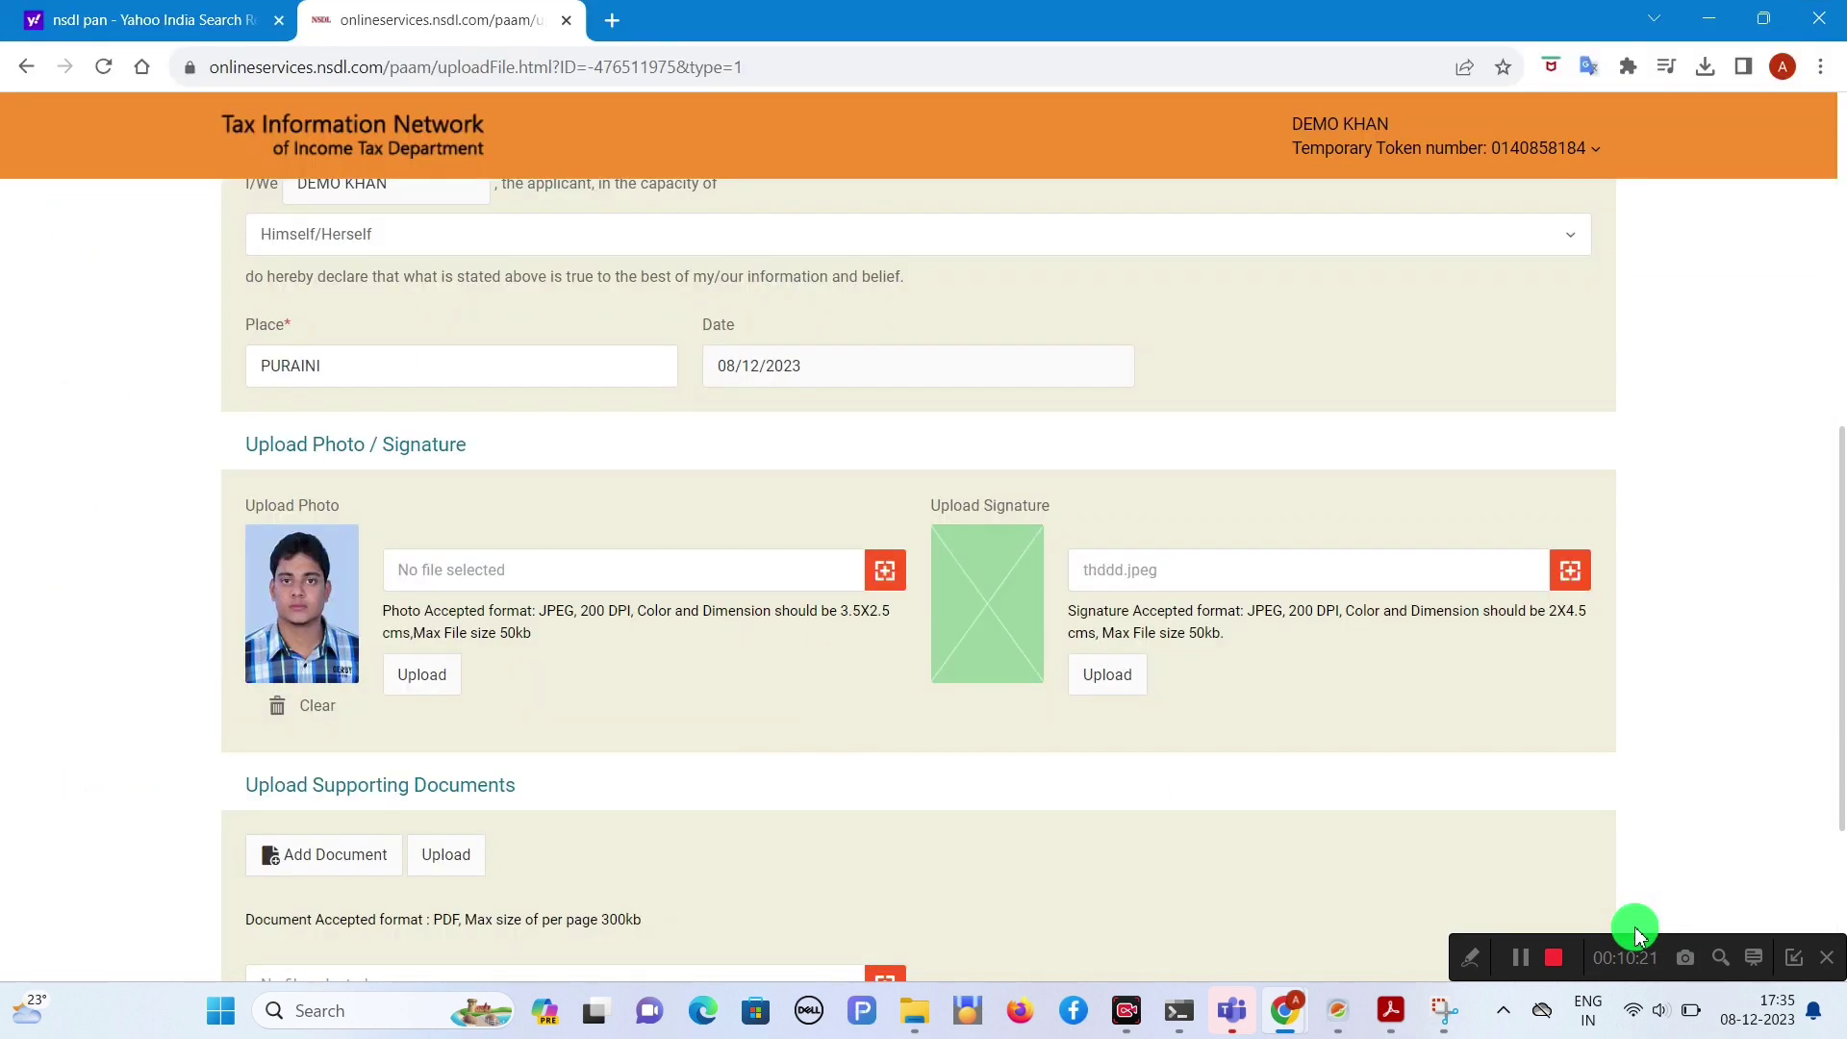
pyautogui.click(1089, 666)
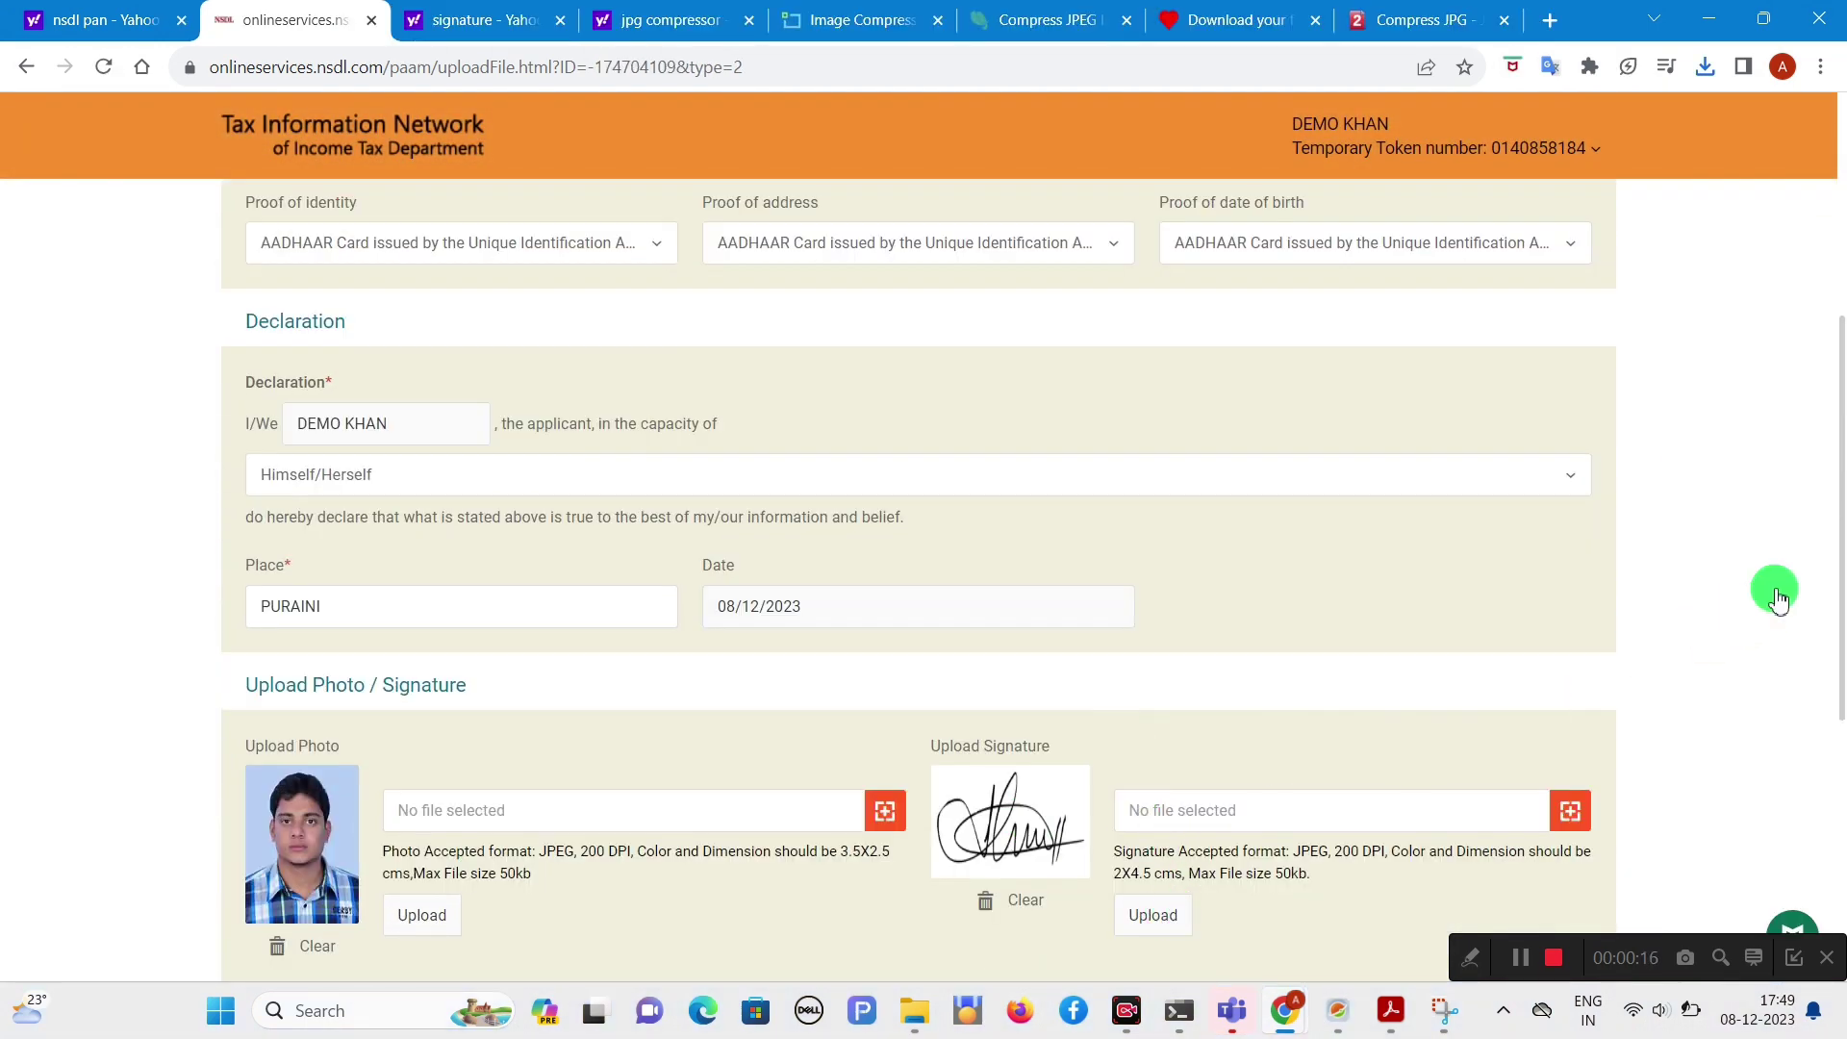
# Step: Attach KYC00000.pdf as the supporting document
pyautogui.moveTo(1836, 524); pyautogui.dragTo(1837, 731)
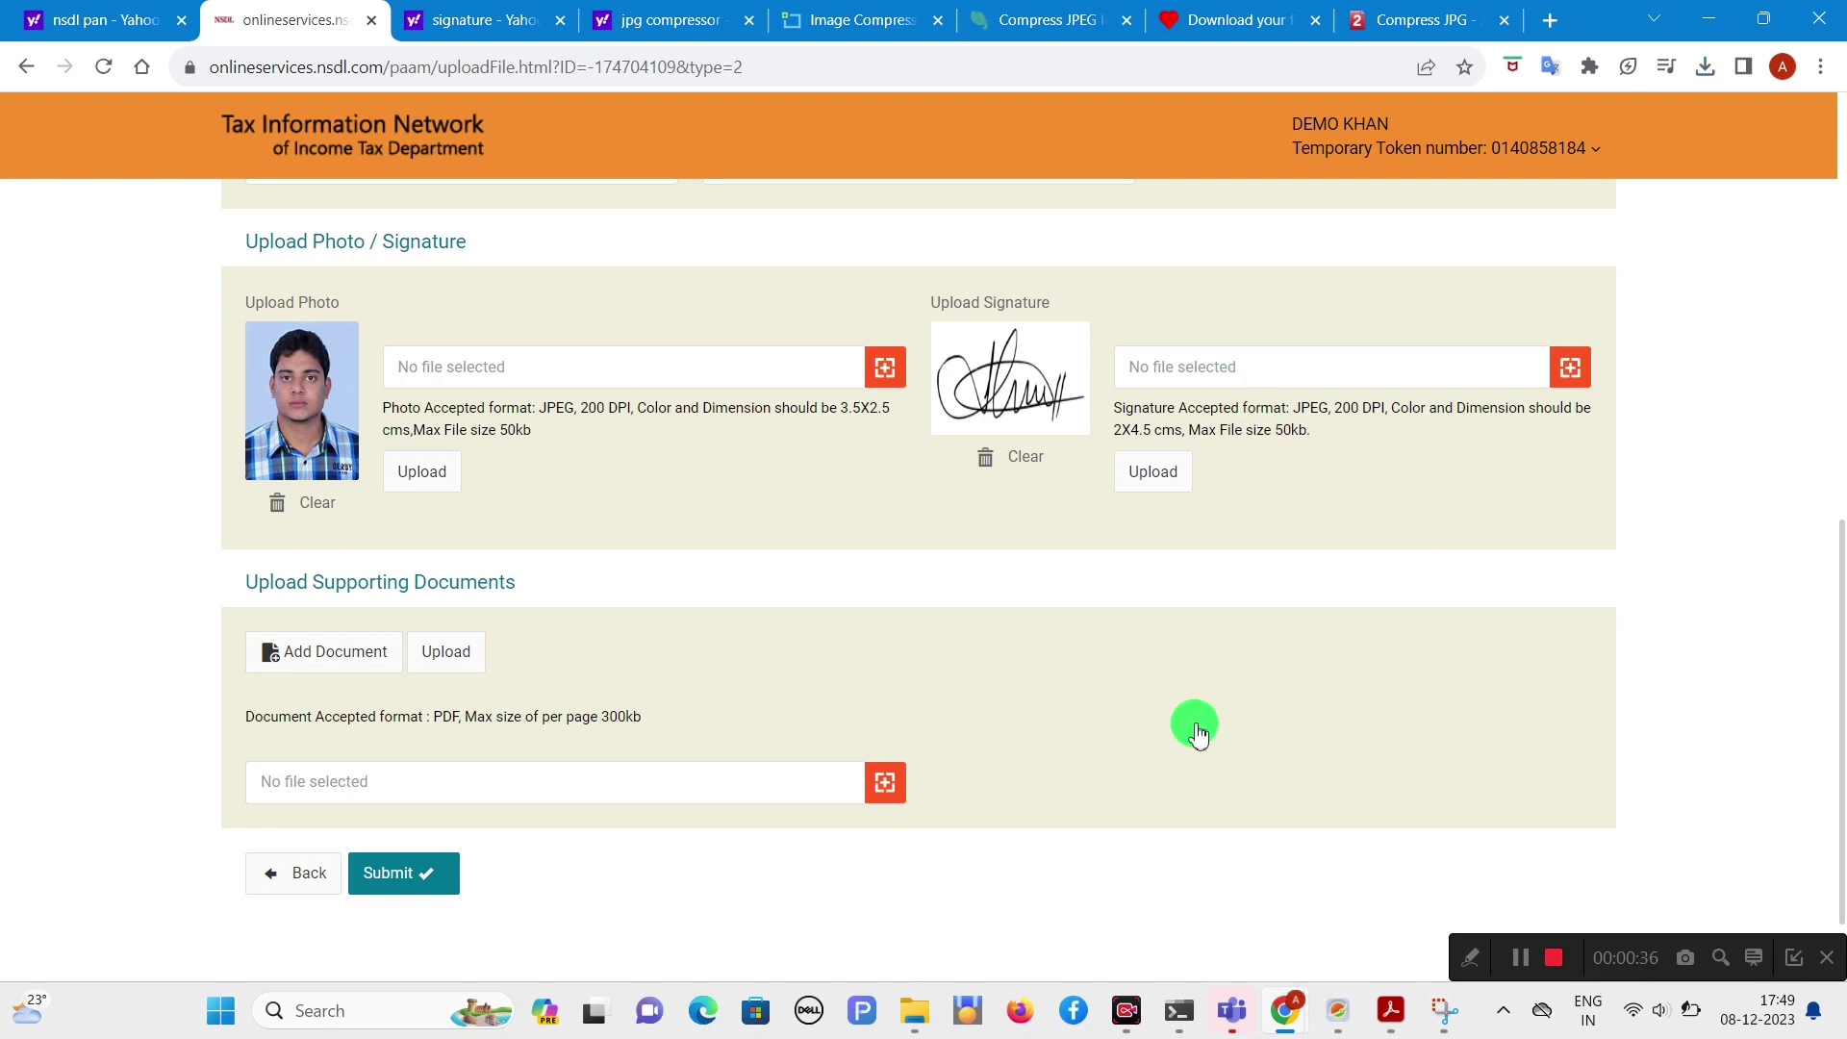
pyautogui.click(886, 782)
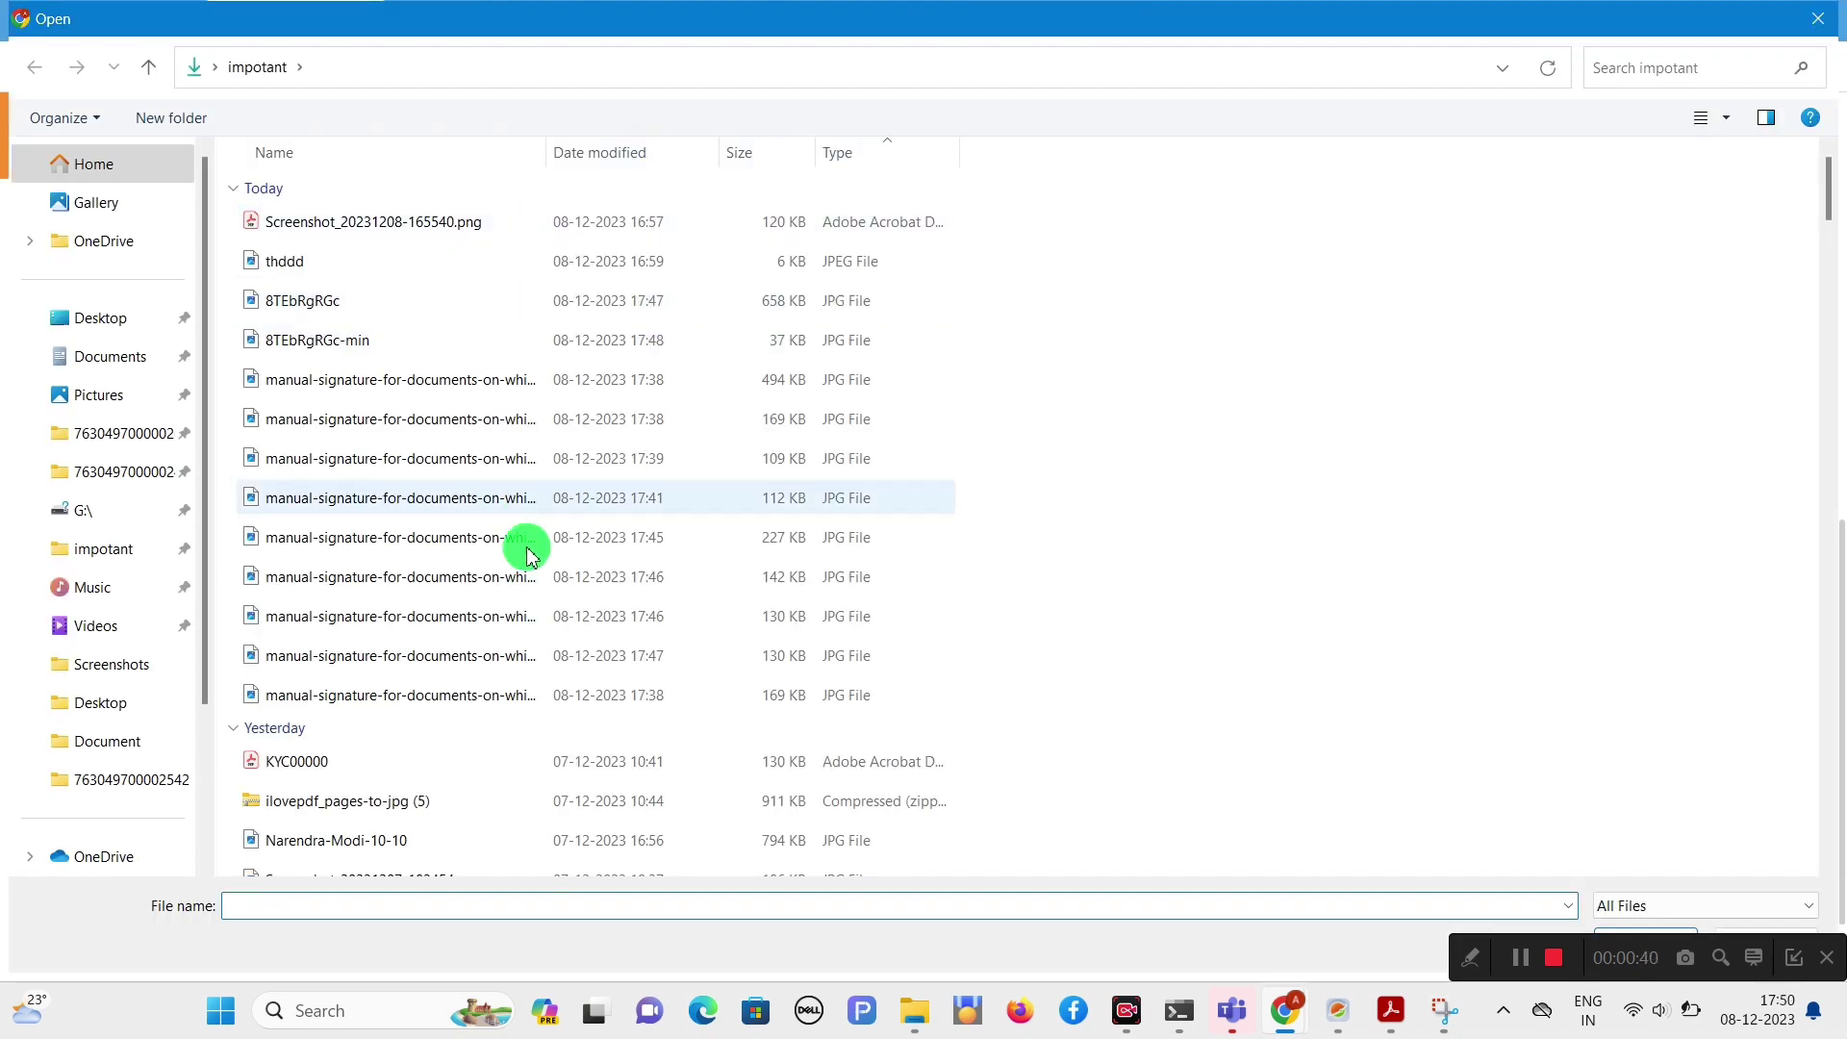
pyautogui.click(527, 758)
pyautogui.click(1643, 945)
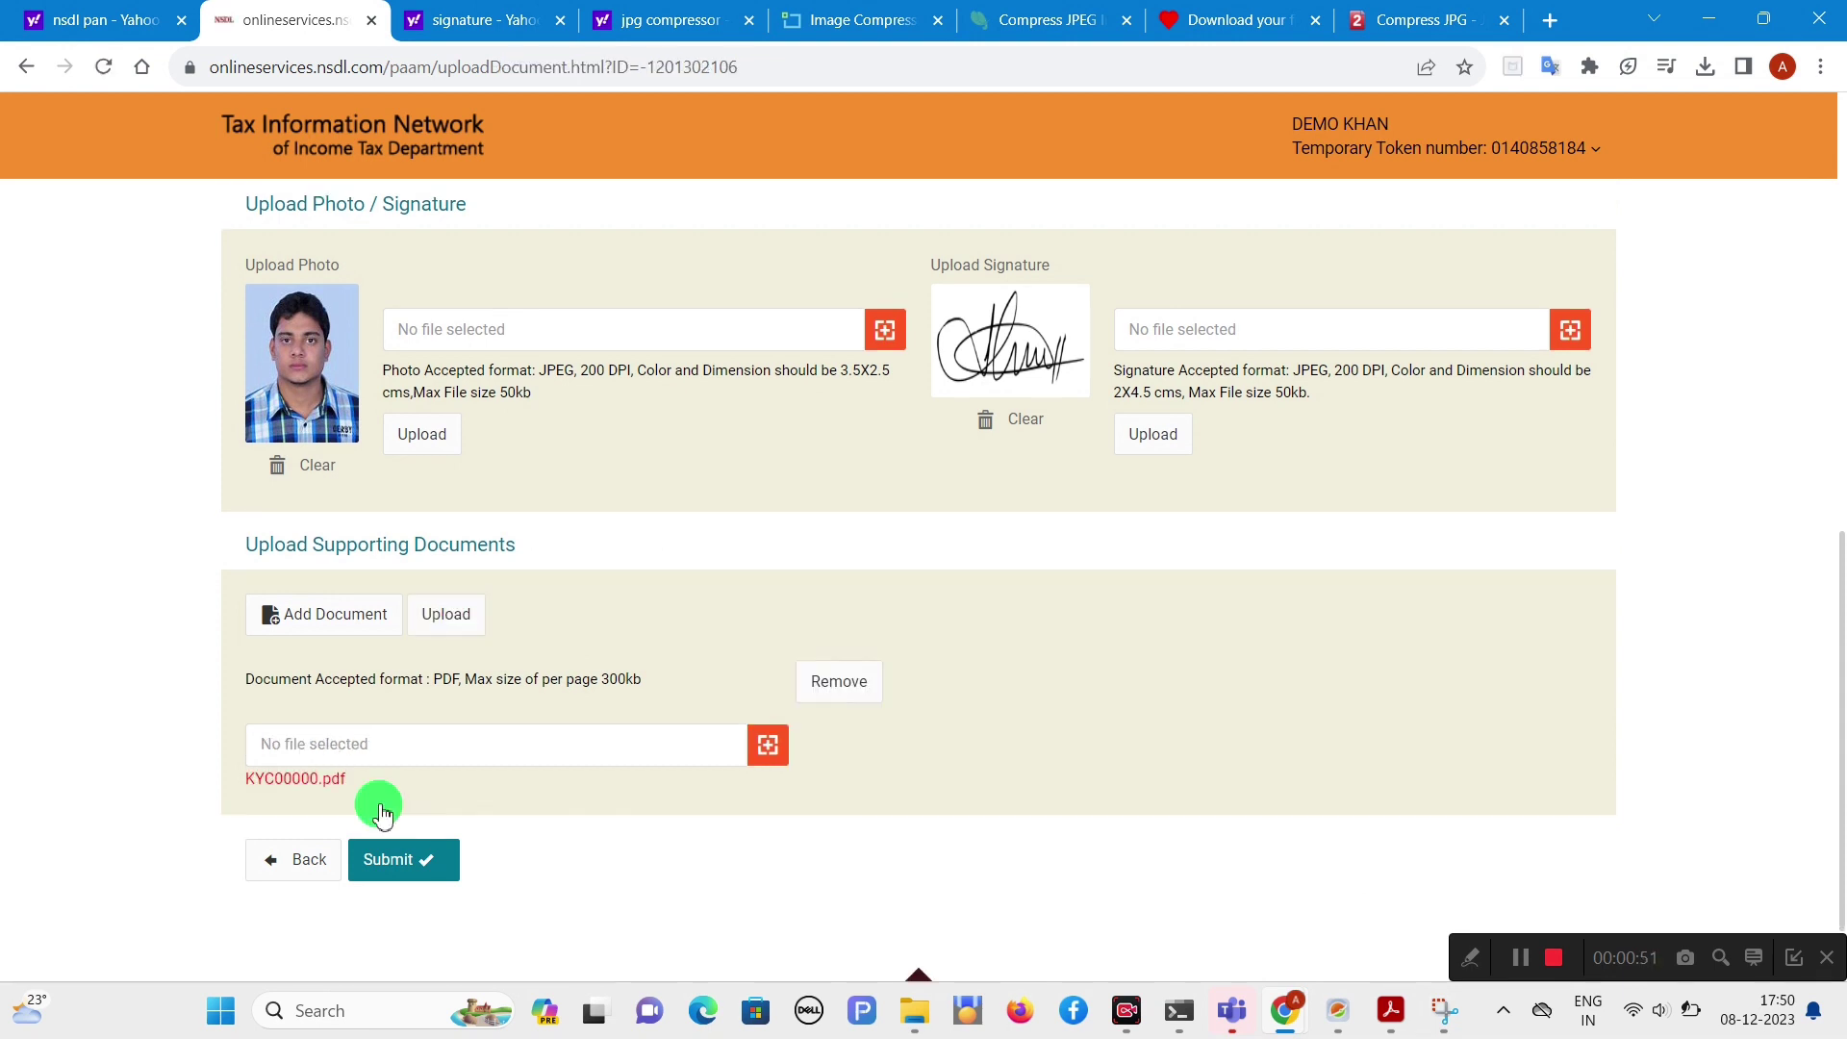
# Step: Submit the application and decline Chrome's offer to save the address
pyautogui.moveTo(375, 802); pyautogui.dragTo(243, 802)
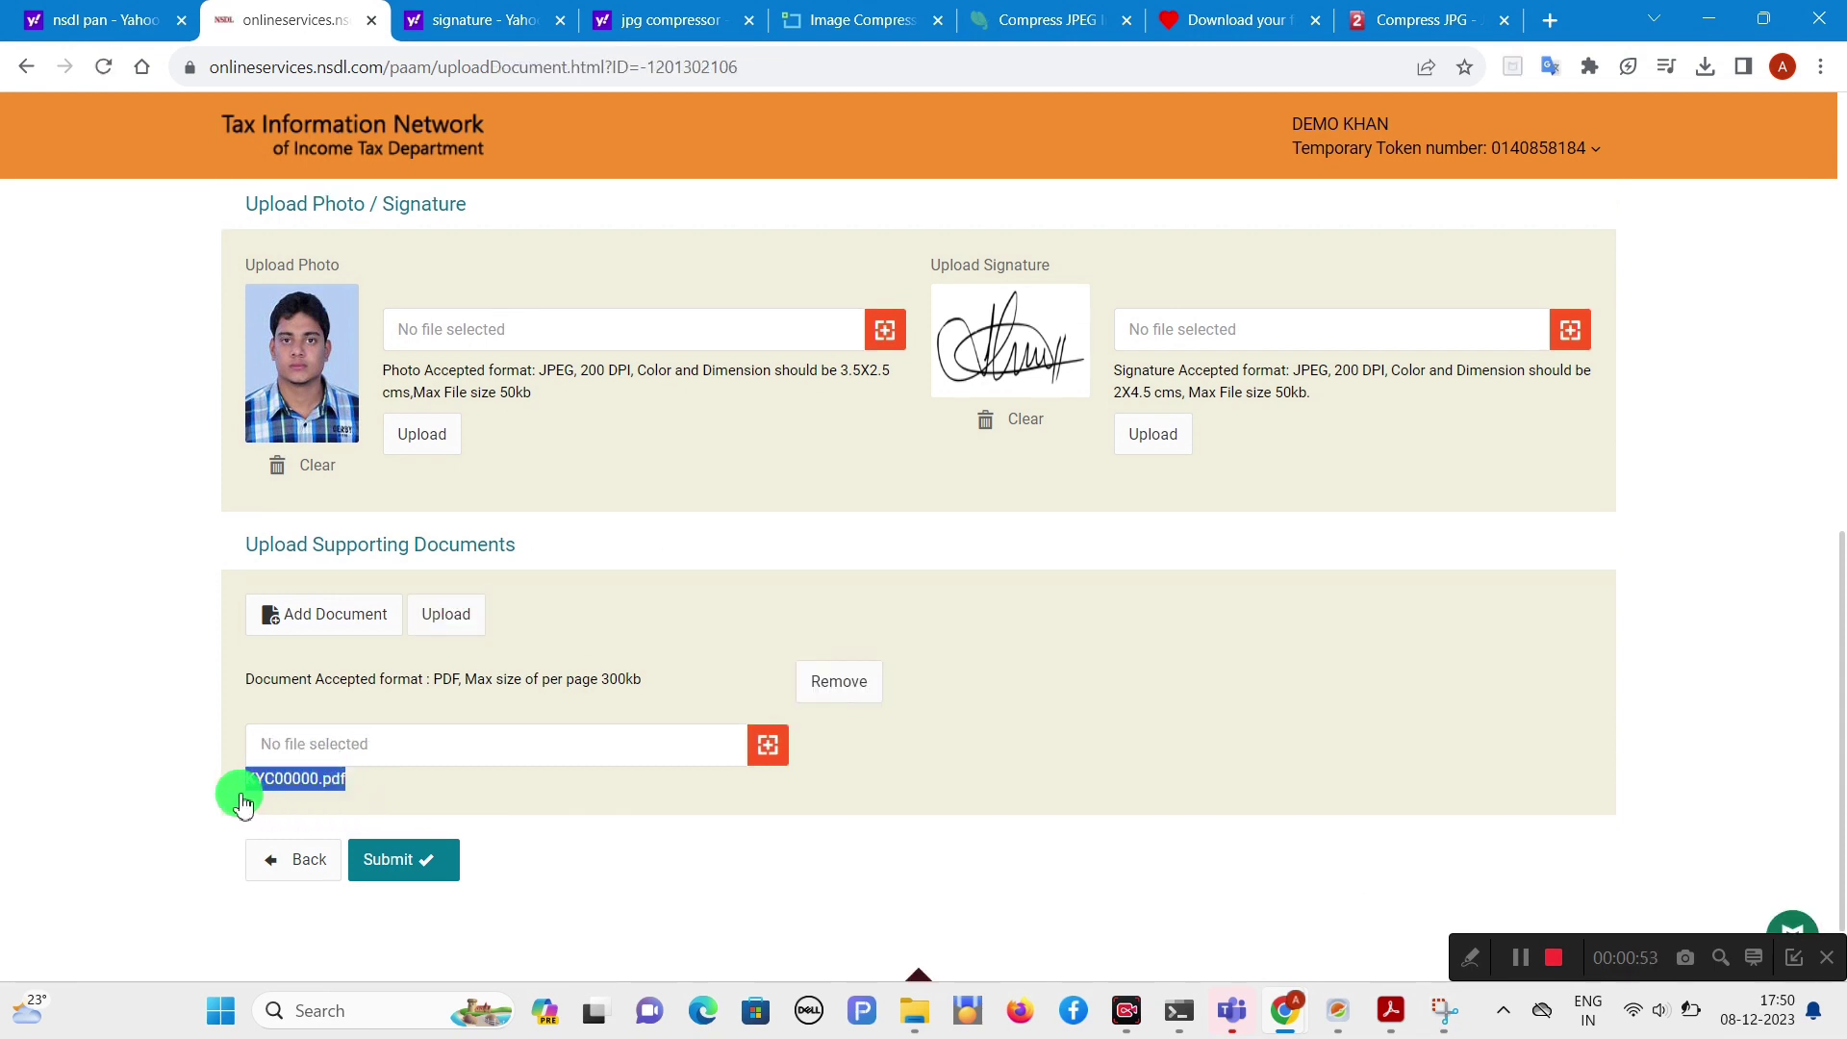
pyautogui.click(242, 802)
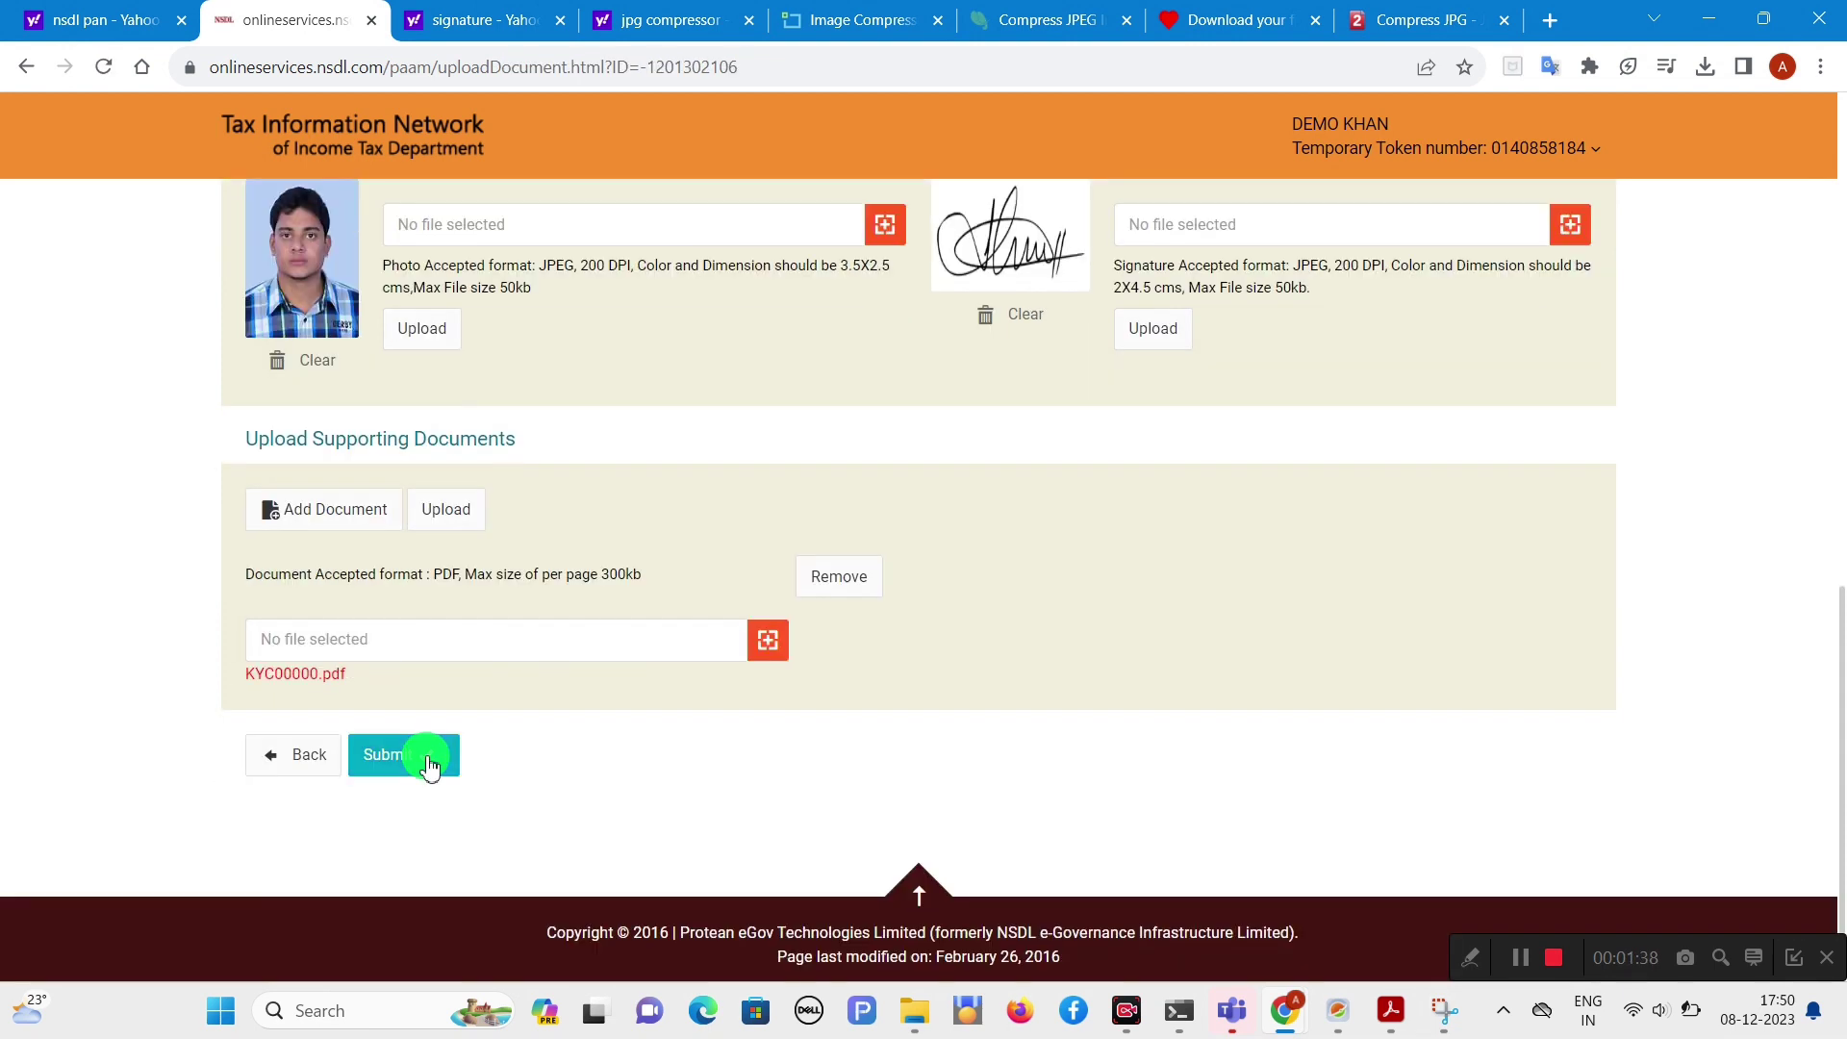
pyautogui.click(409, 754)
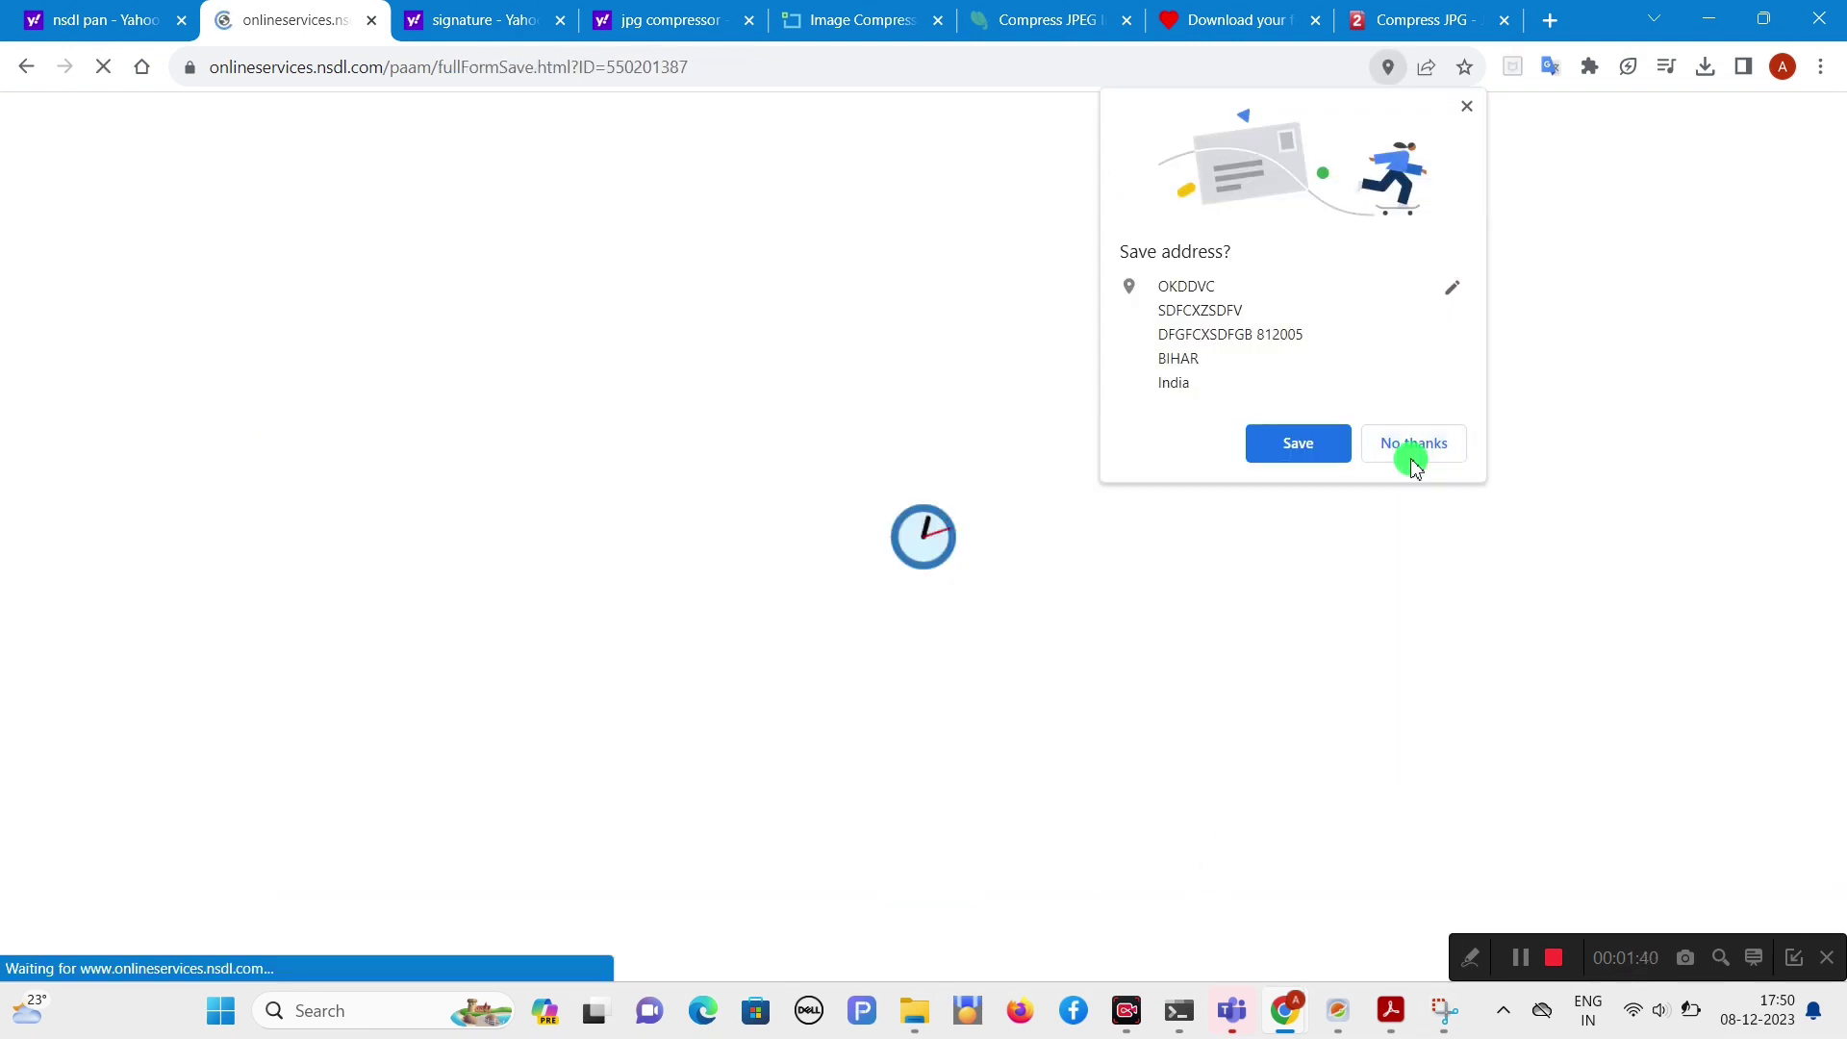
pyautogui.click(1412, 446)
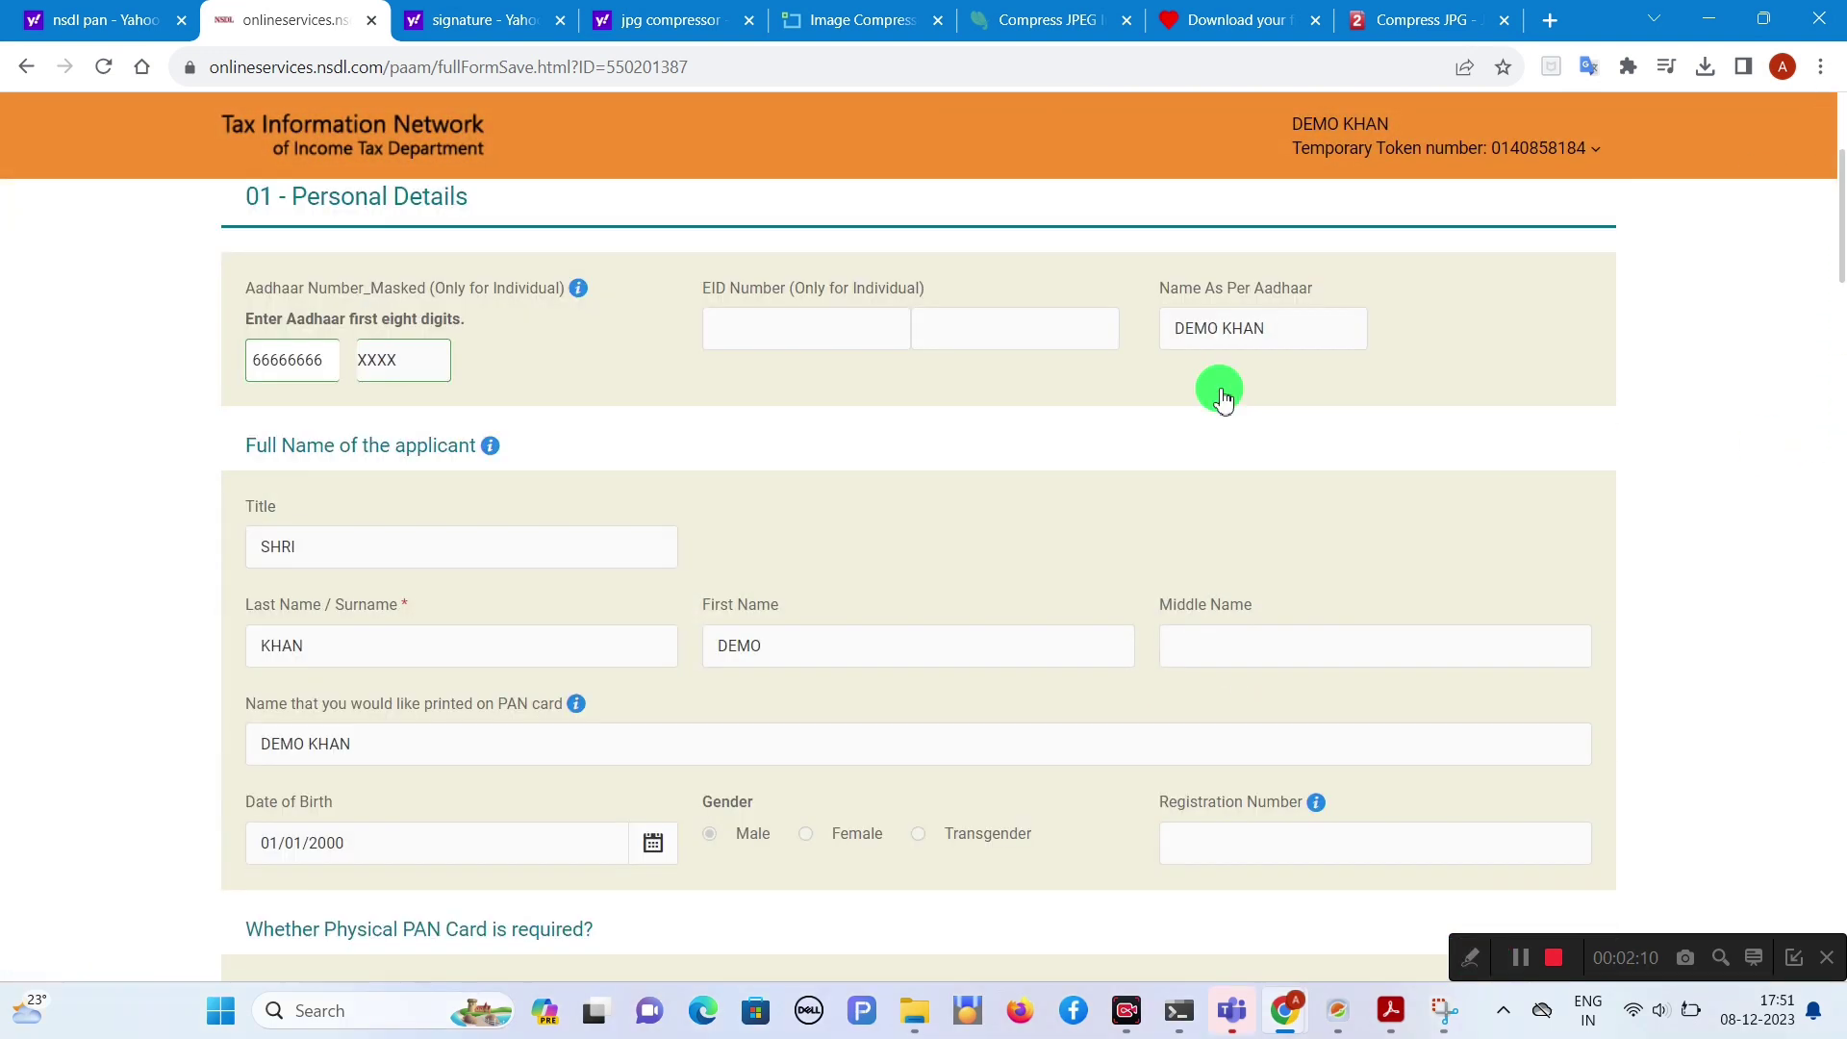
# Step: Scroll through the confirmation form, then proceed to the Form 49A Mode of payment page
pyautogui.scroll(-2, 1222, 397)
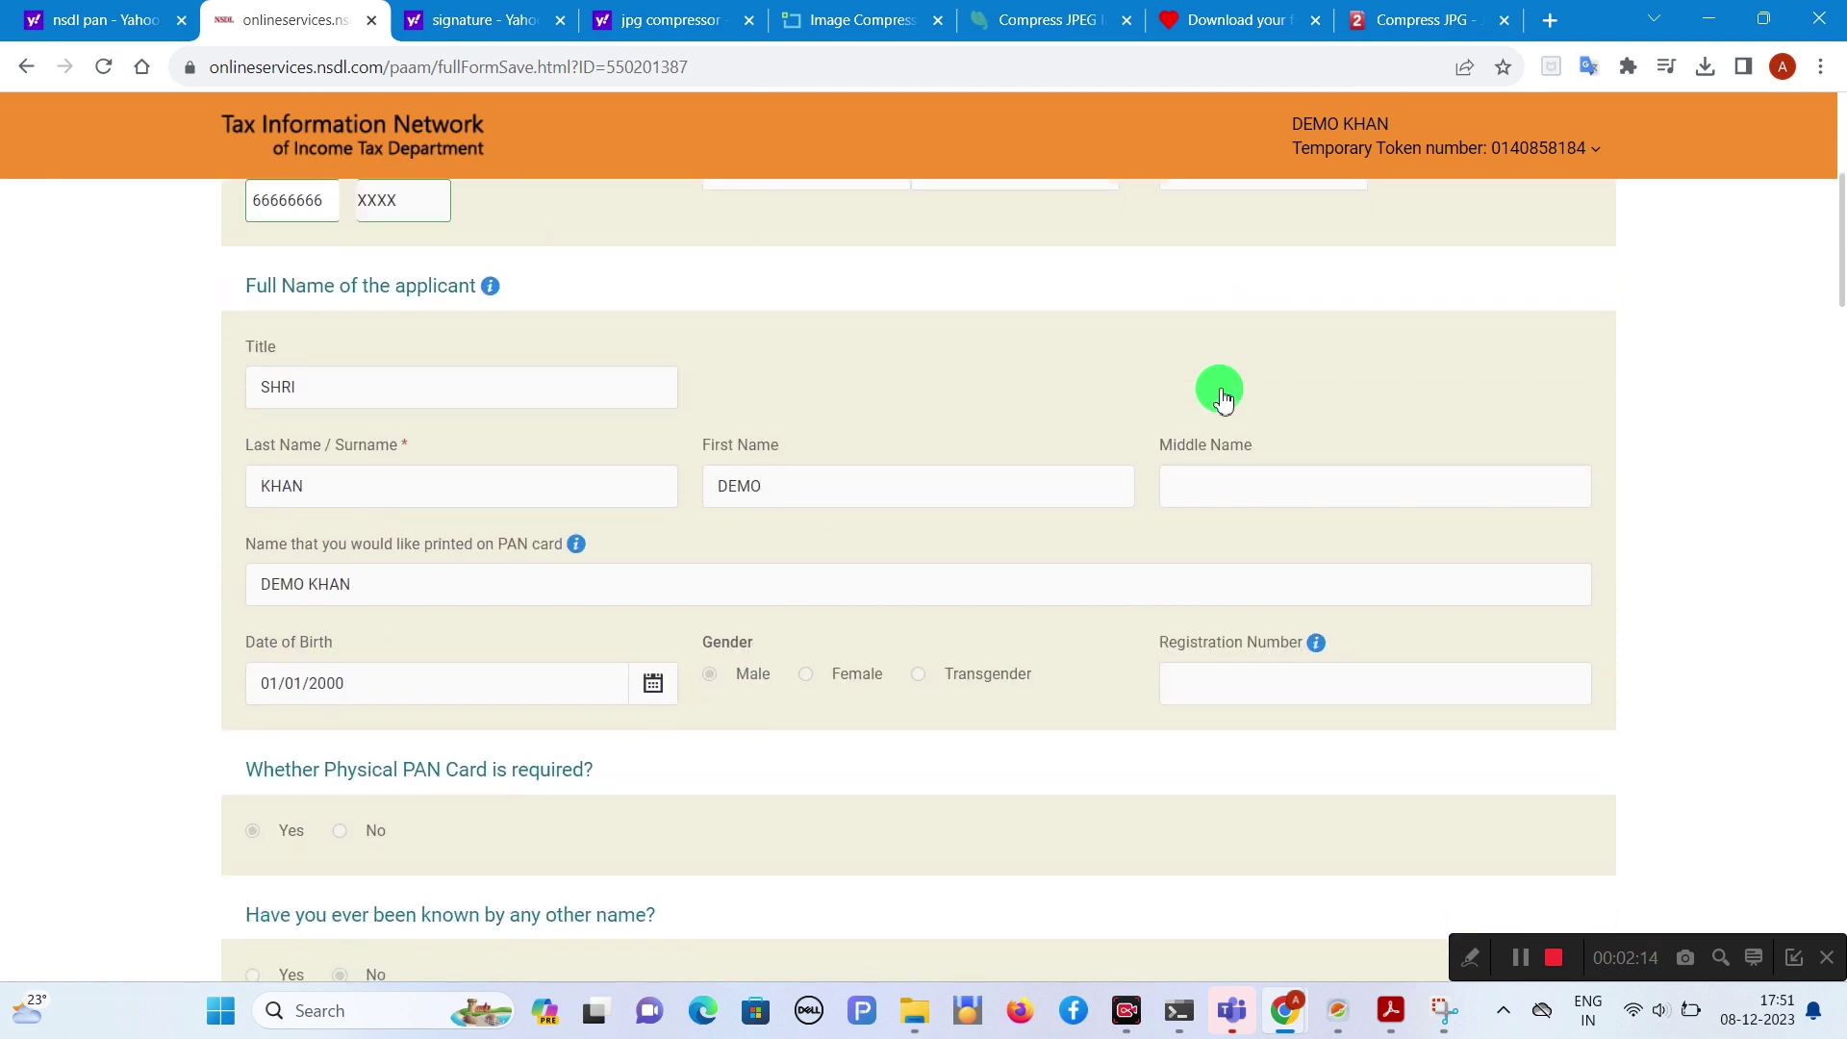
pyautogui.scroll(-2, 1222, 398)
pyautogui.scroll(4, 1222, 397)
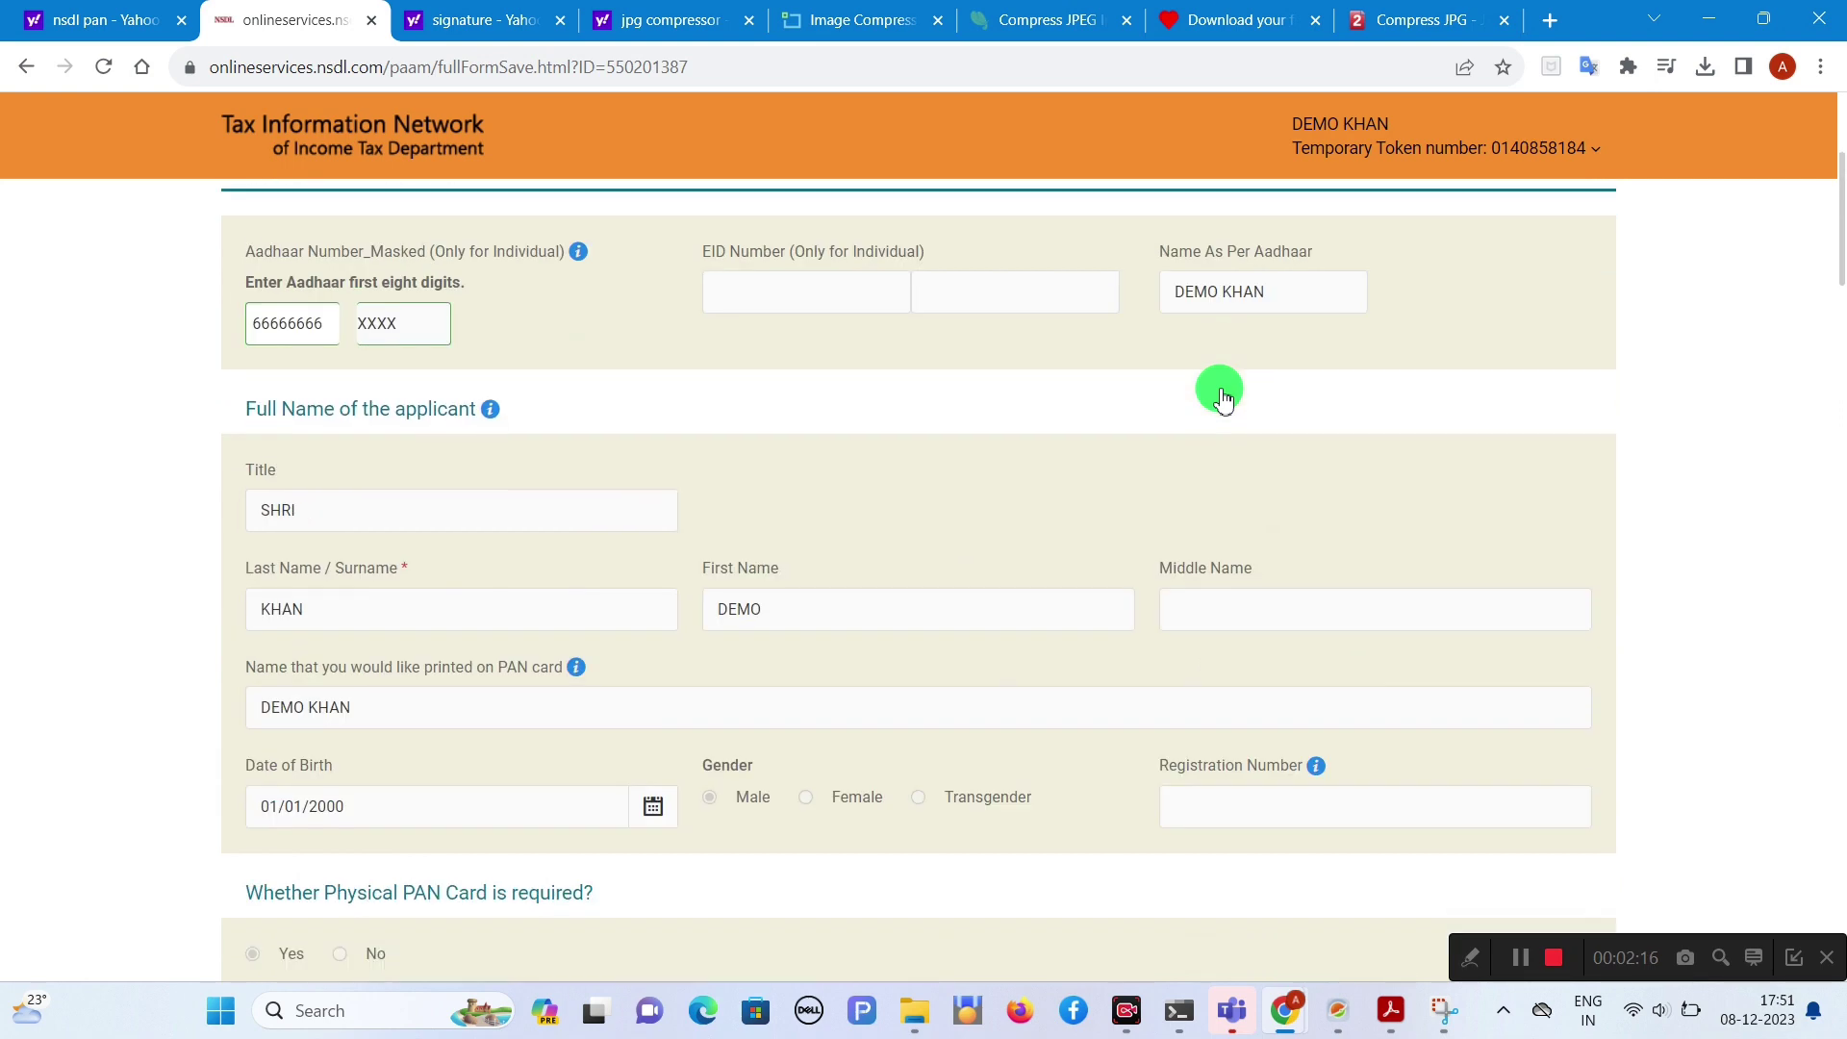
pyautogui.scroll(-2, 1222, 397)
pyautogui.scroll(-5, 1222, 398)
pyautogui.moveTo(1842, 433); pyautogui.dragTo(1840, 933)
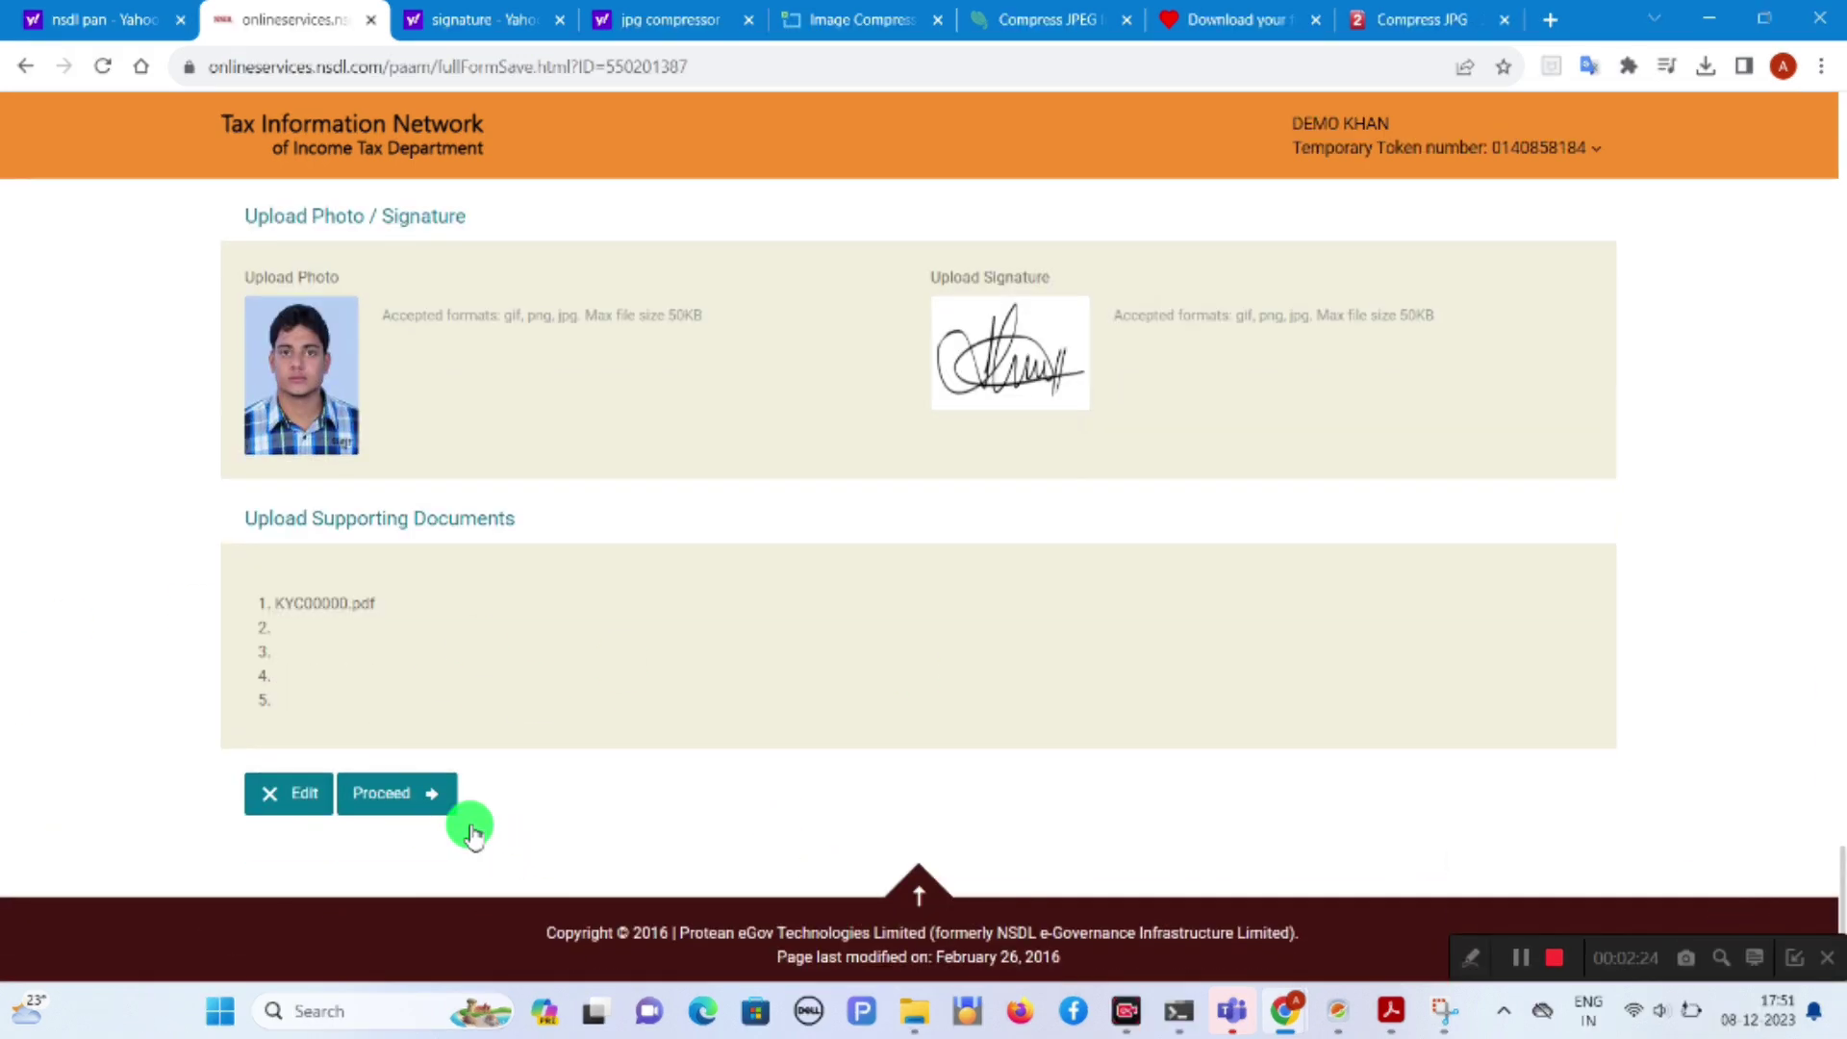
pyautogui.click(437, 804)
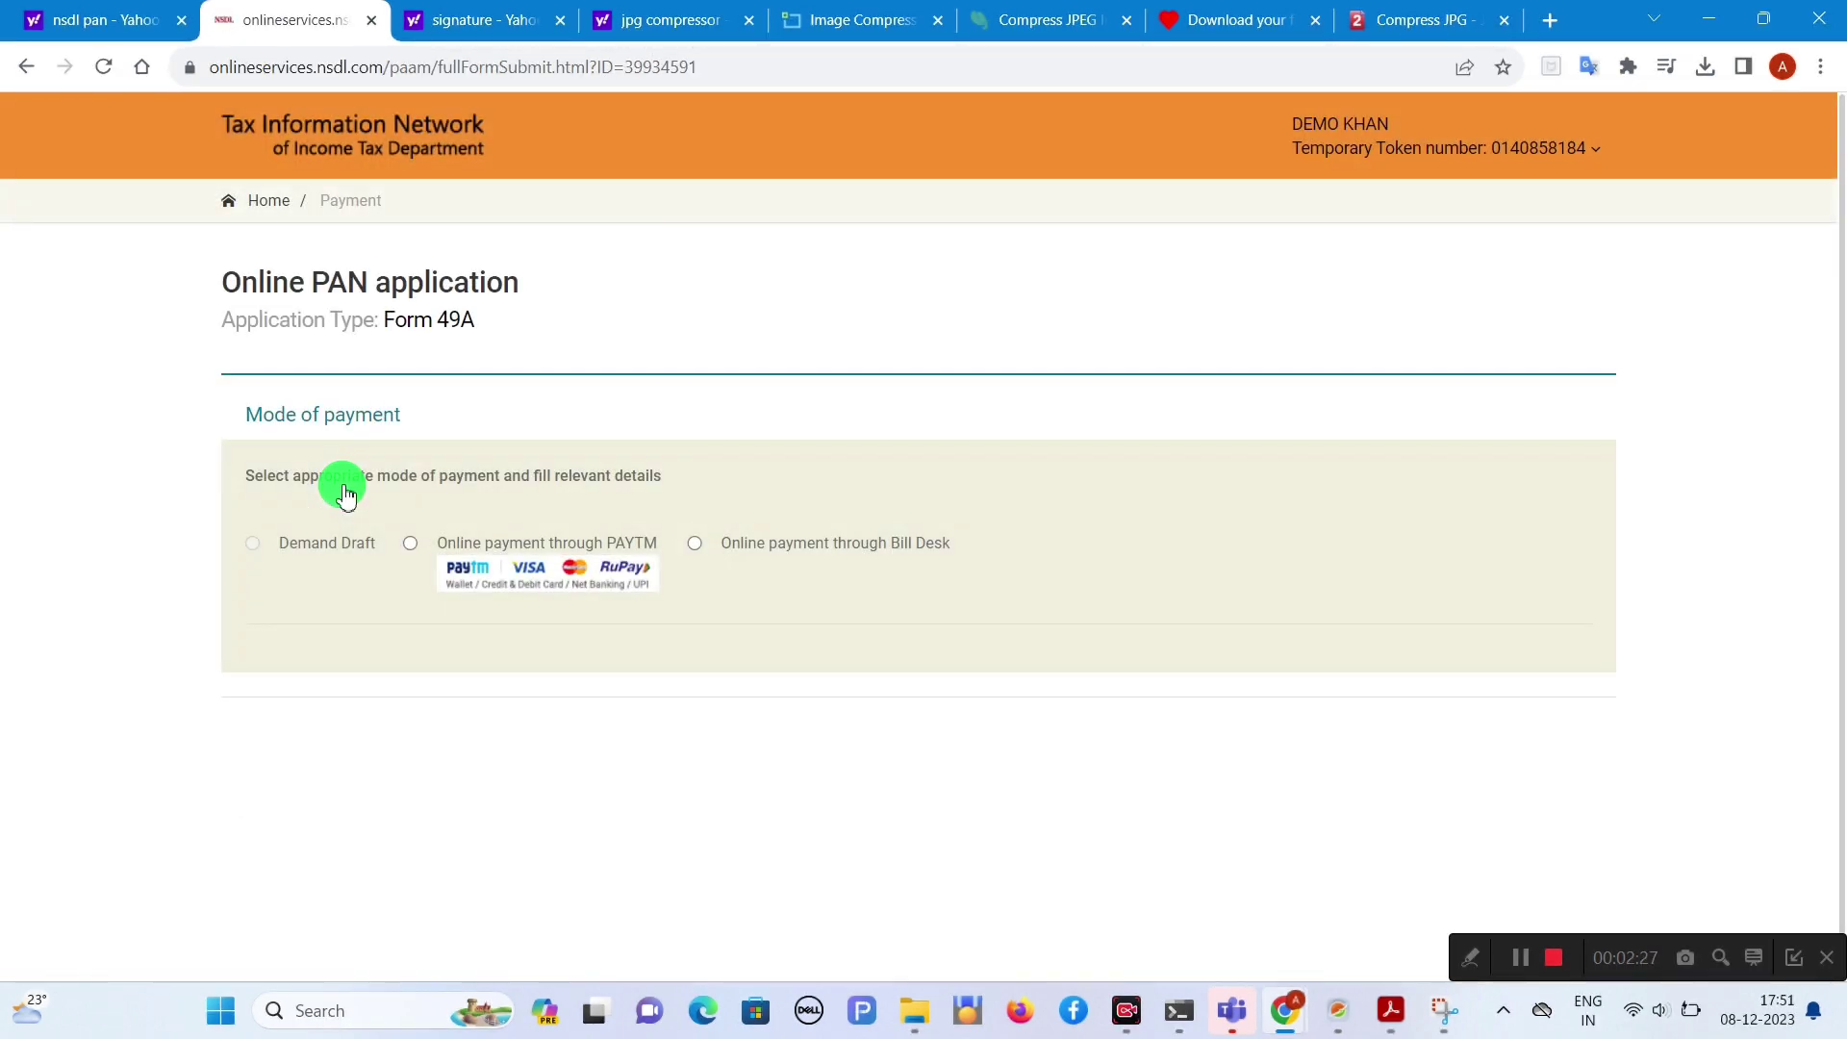
# Step: Choose online payment through PAYTM, accept the terms, and confirm the payment
pyautogui.click(412, 544)
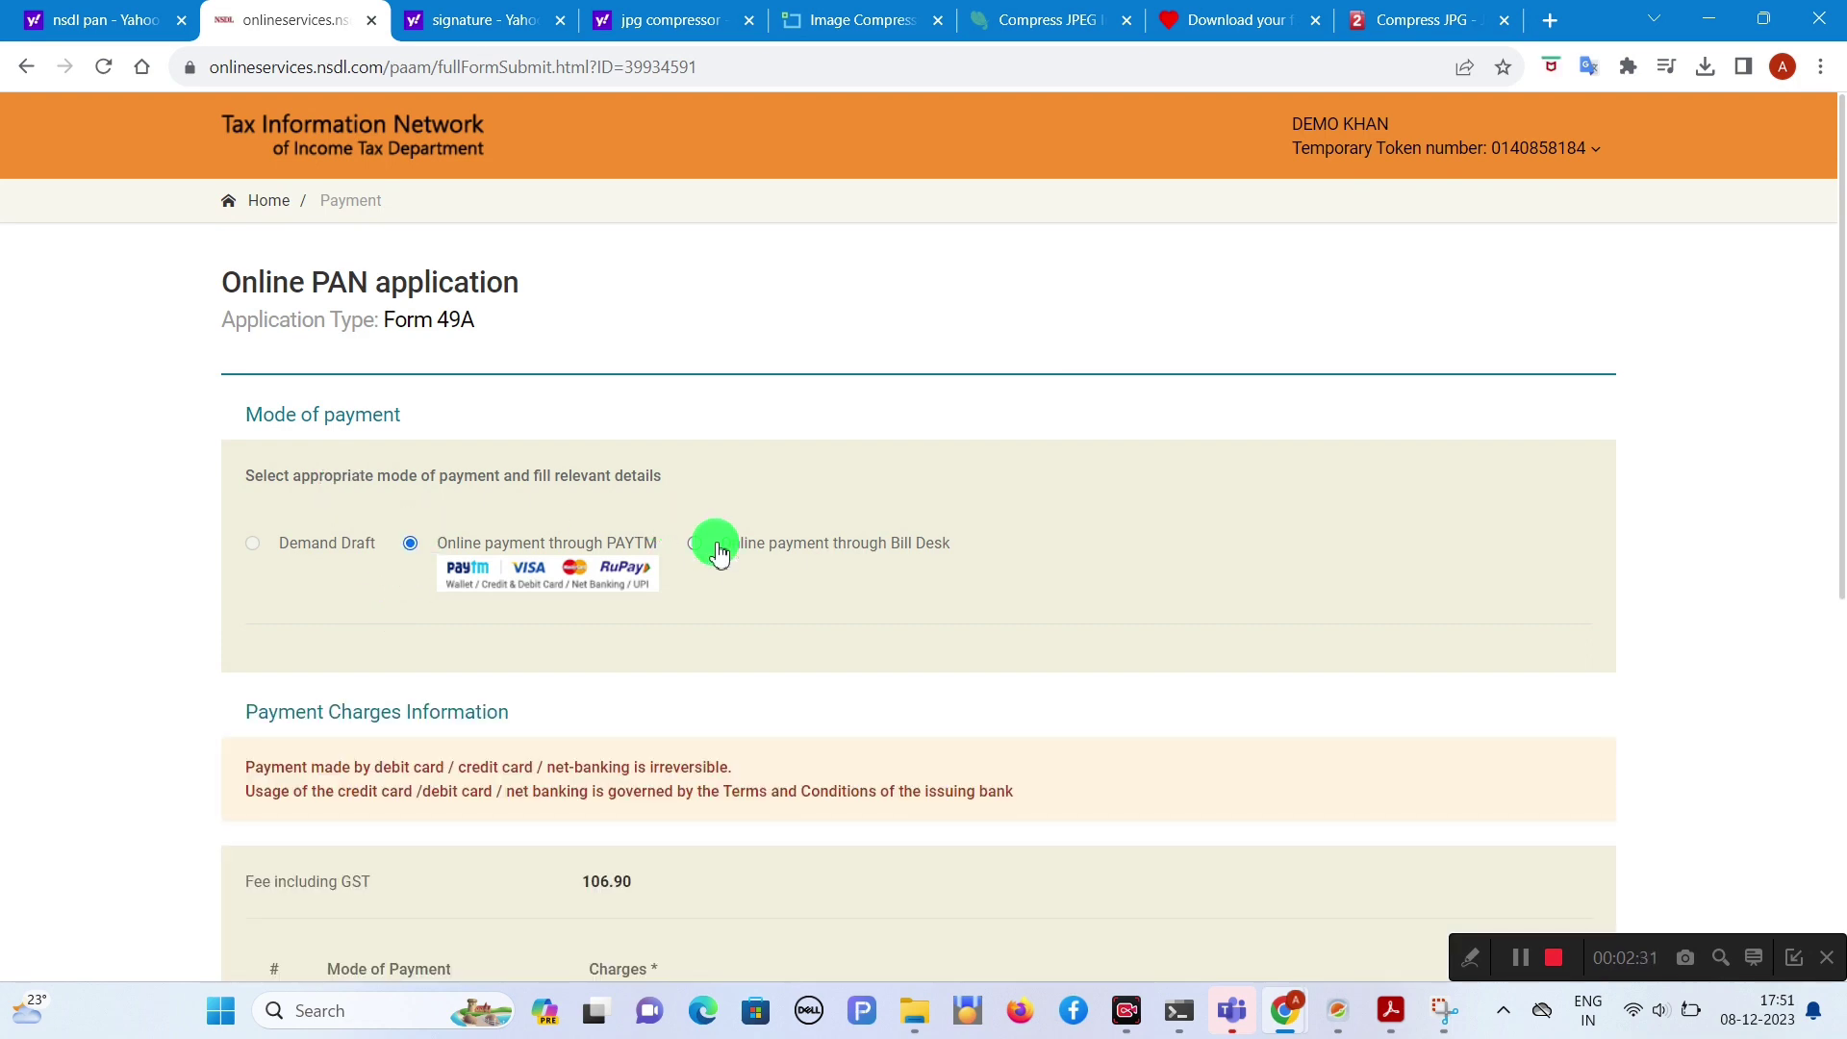
pyautogui.moveTo(1838, 418); pyautogui.dragTo(1828, 799)
pyautogui.click(246, 881)
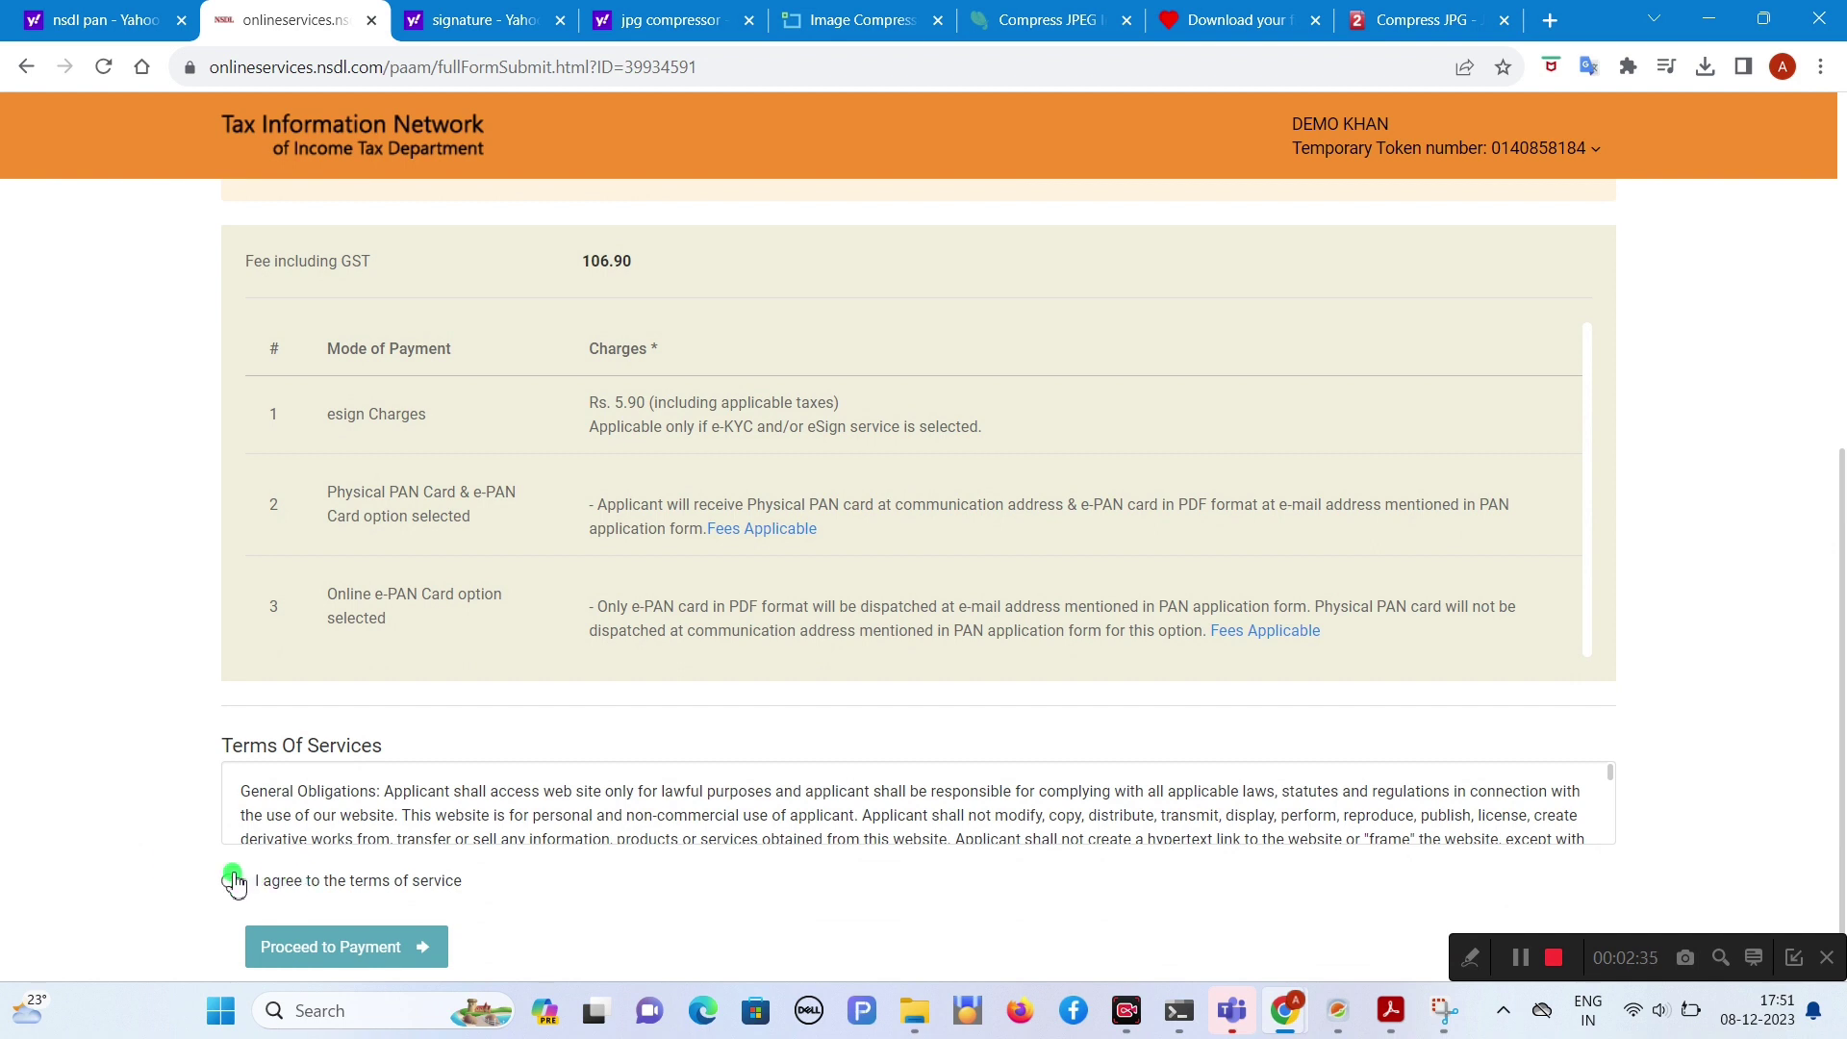
pyautogui.click(402, 947)
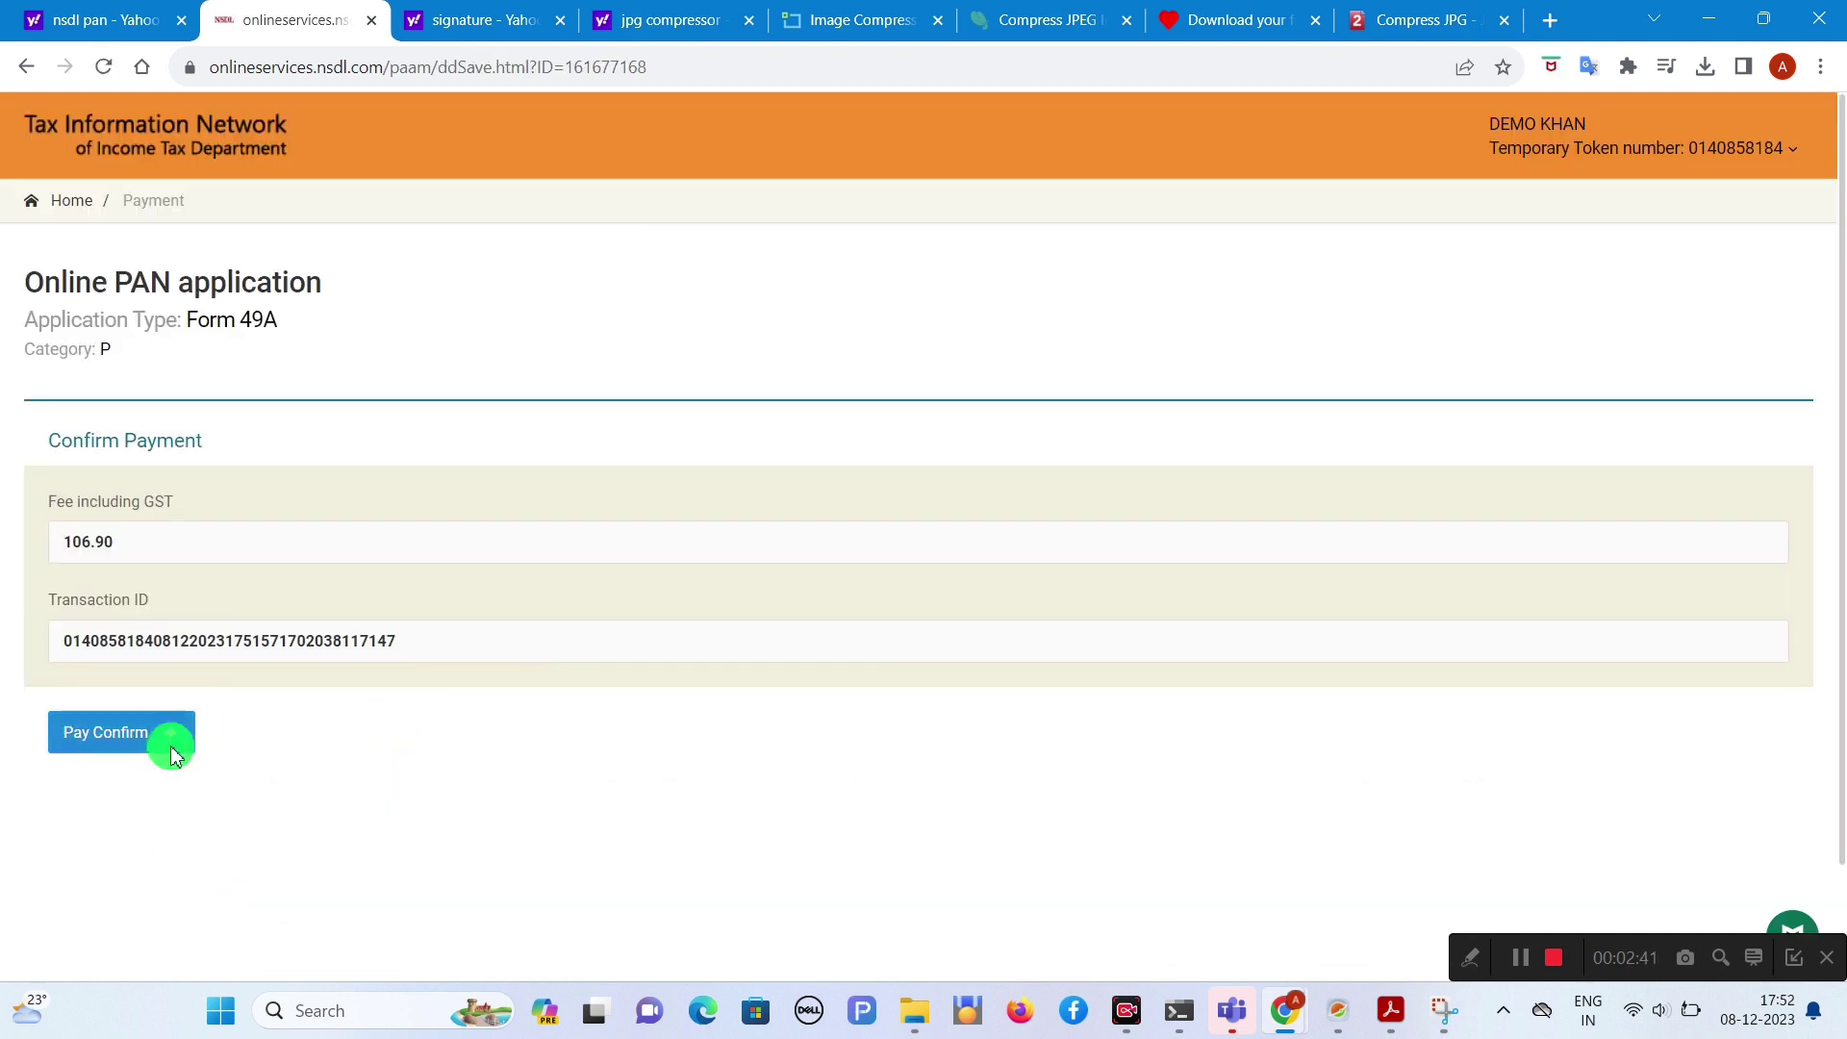
pyautogui.click(171, 754)
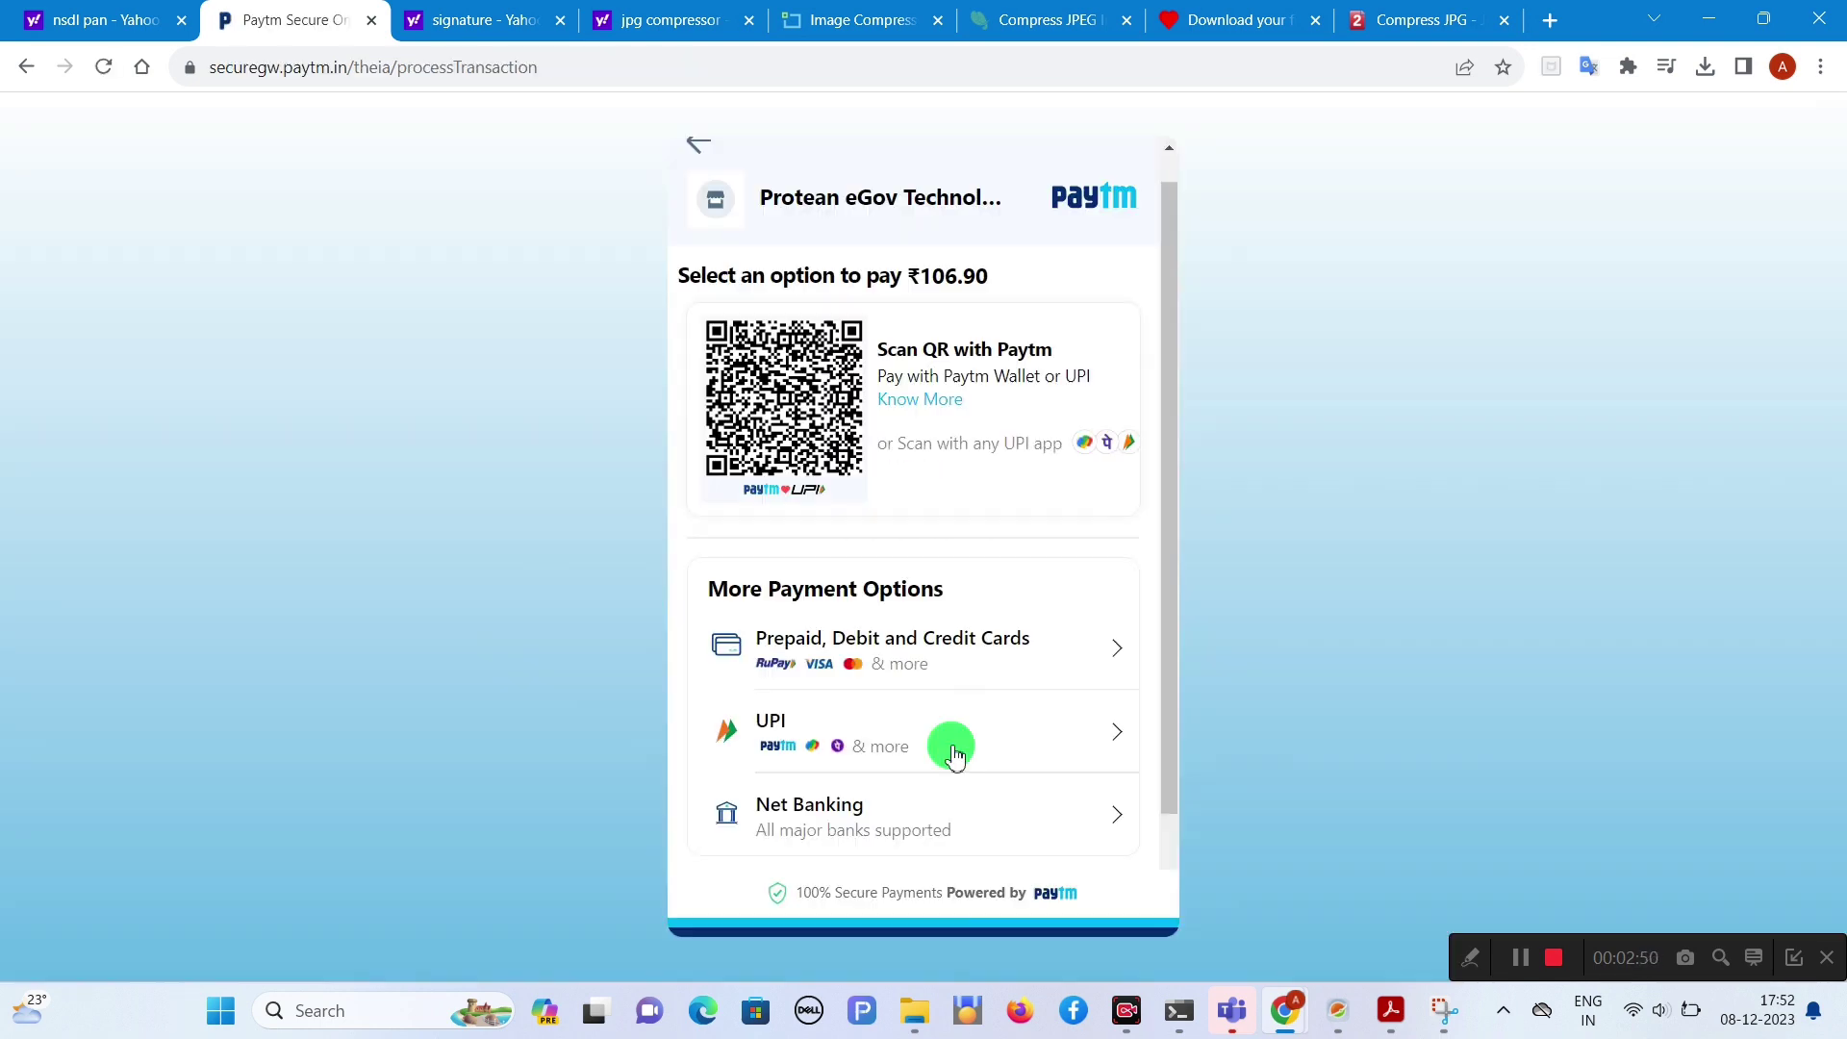
# Step: On the Paytm gateway, pay the ₹106.90 fee by UPI
pyautogui.scroll(-2, 948, 747)
pyautogui.scroll(2, 952, 667)
pyautogui.scroll(-2, 967, 654)
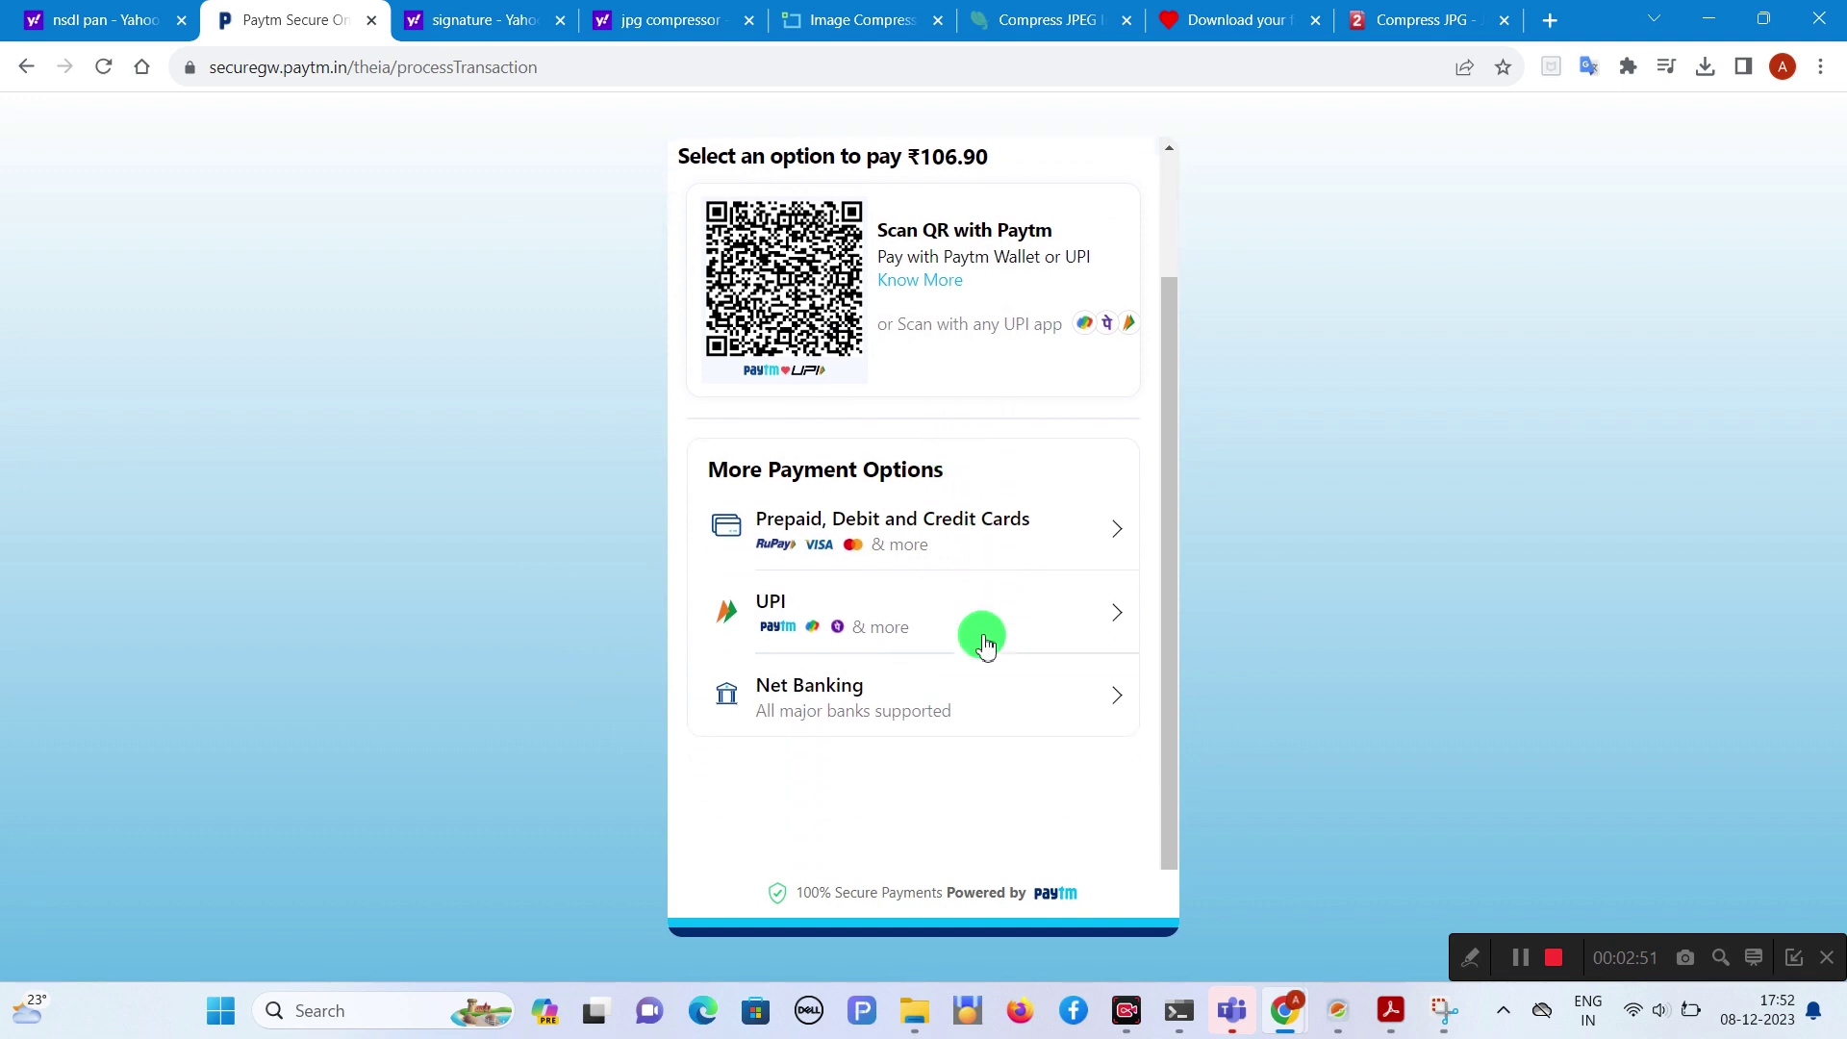
pyautogui.scroll(2, 866, 496)
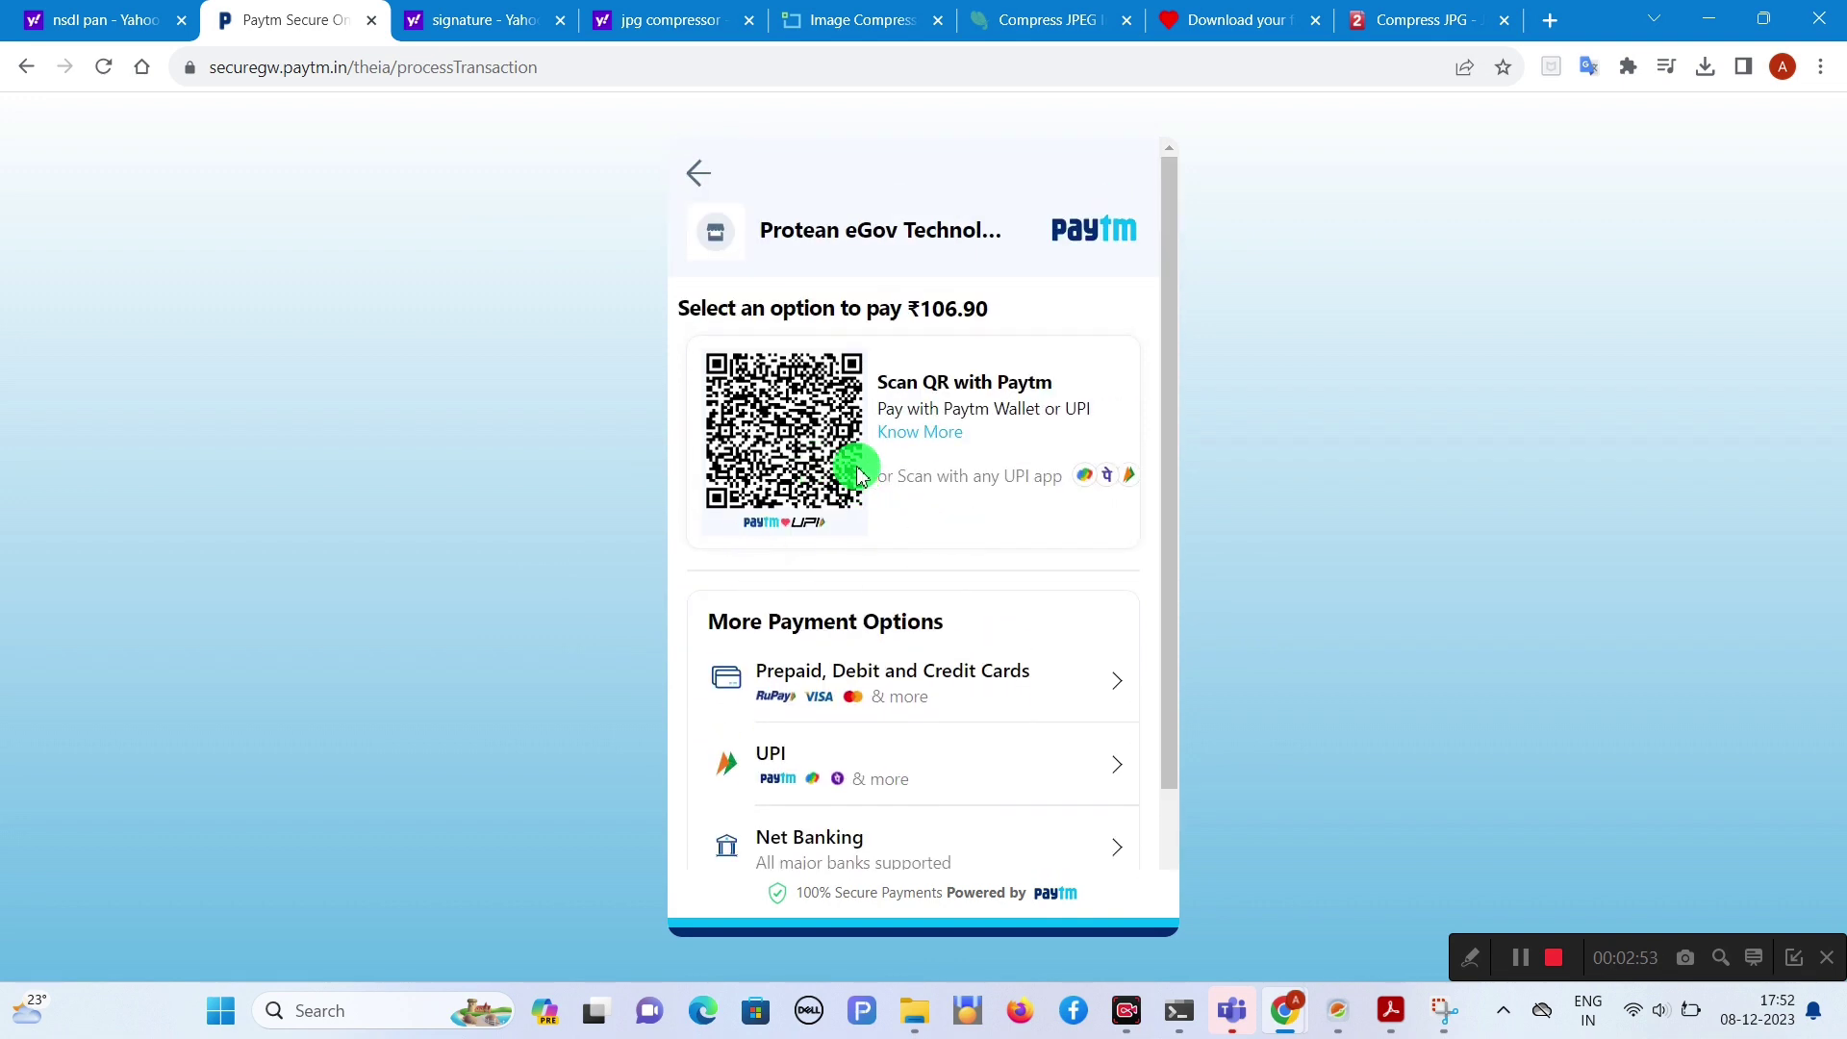
pyautogui.scroll(-2, 990, 755)
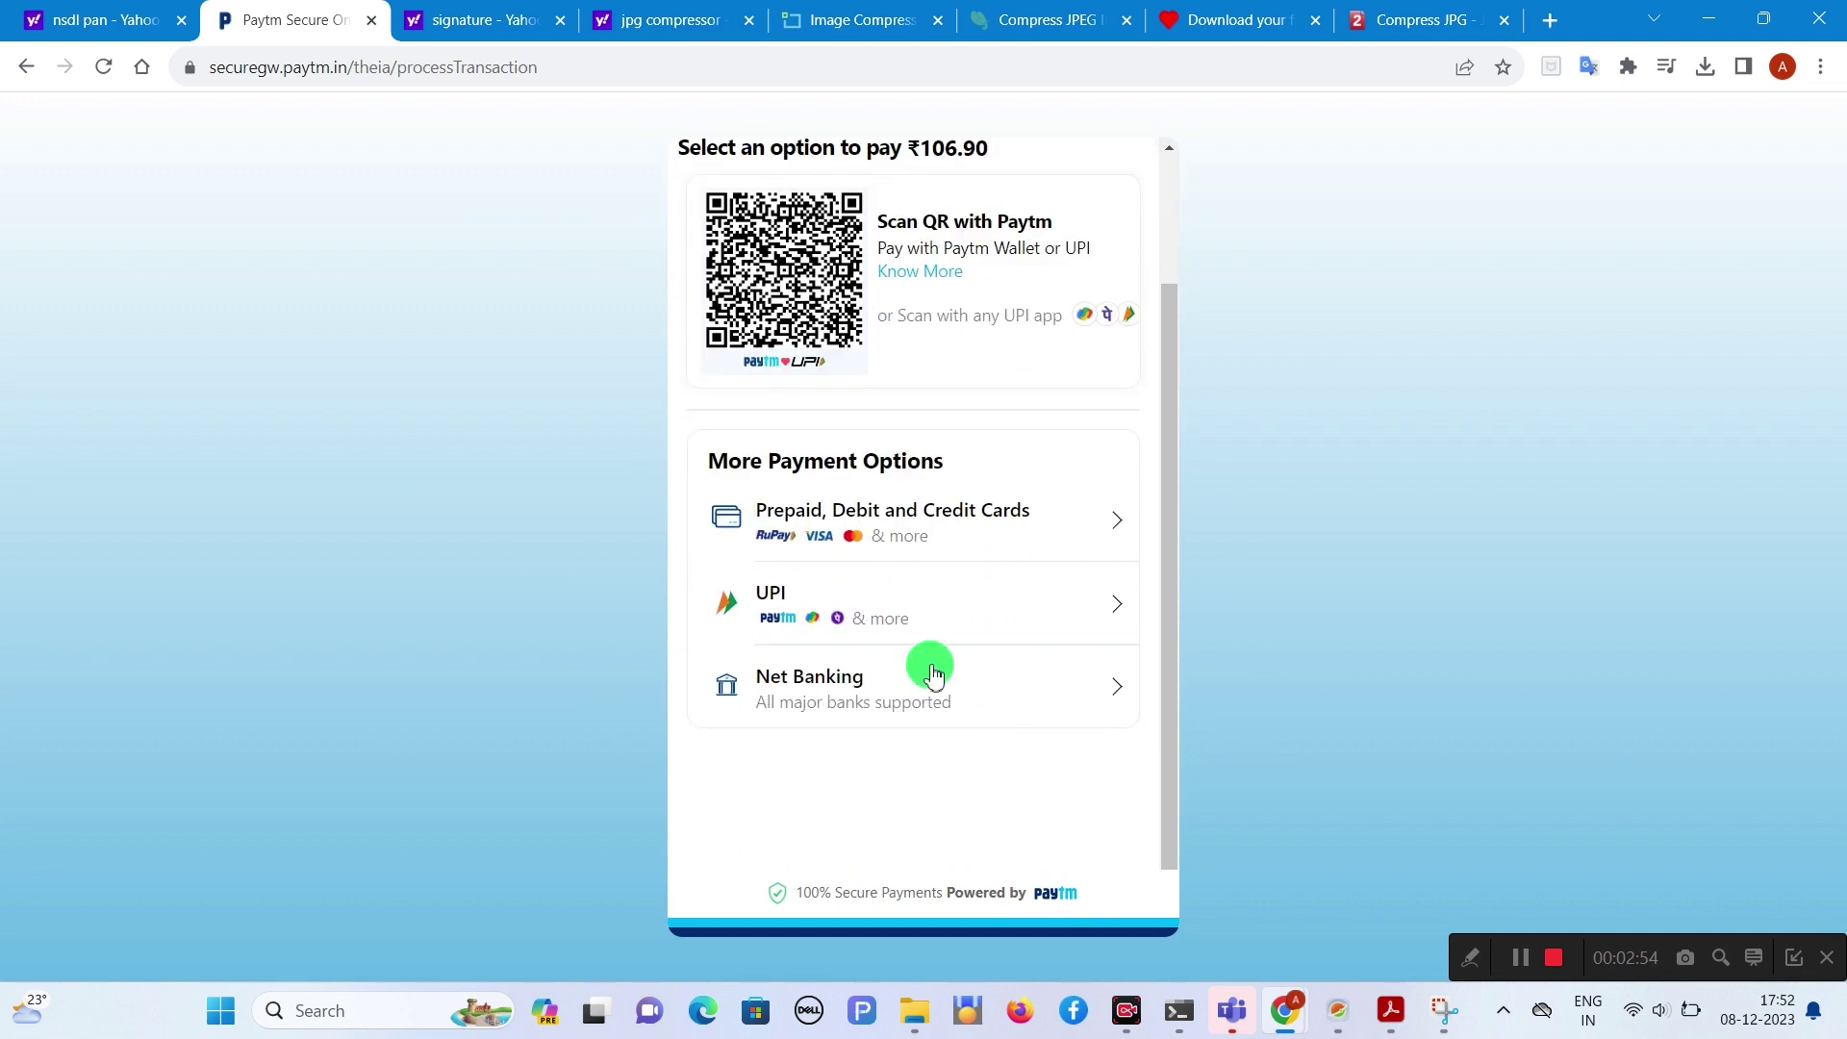
pyautogui.click(803, 587)
pyautogui.click(807, 674)
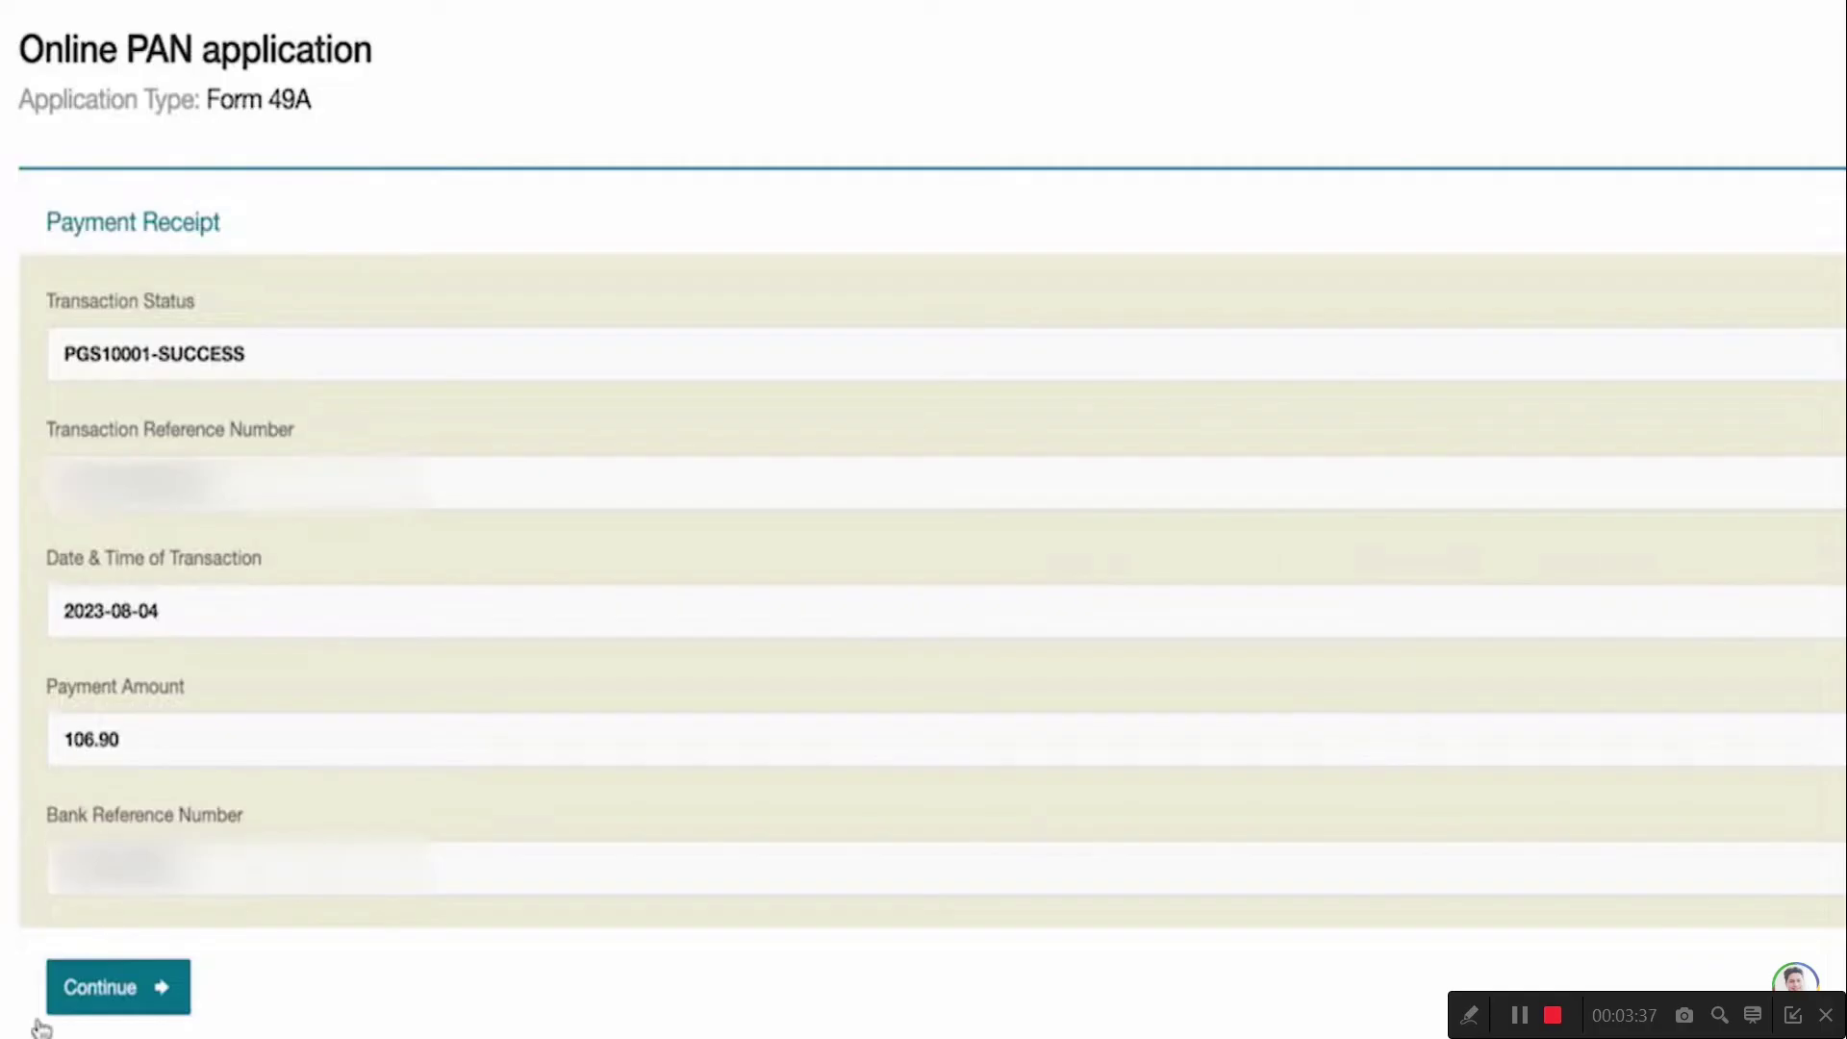
# Step: Give consent for Aadhaar authentication and verify it with the one-time password
pyautogui.click(135, 1007)
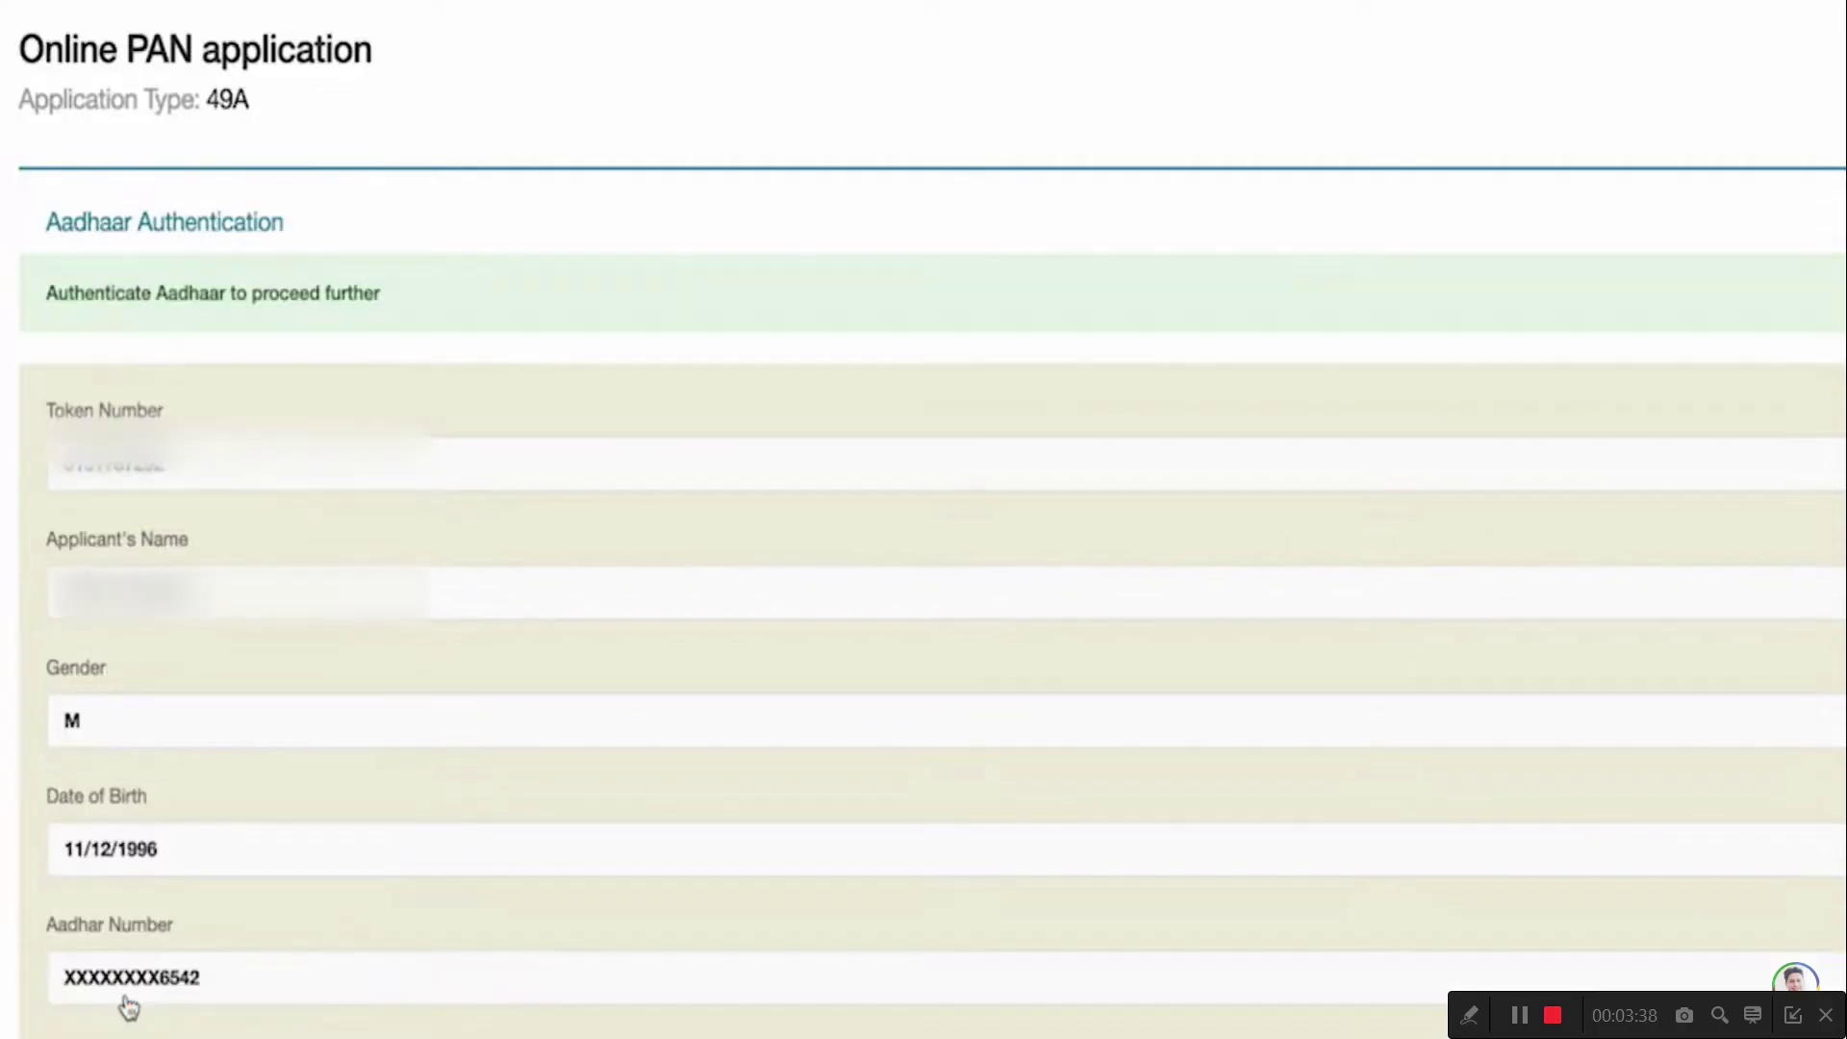
pyautogui.scroll(-2, 375, 648)
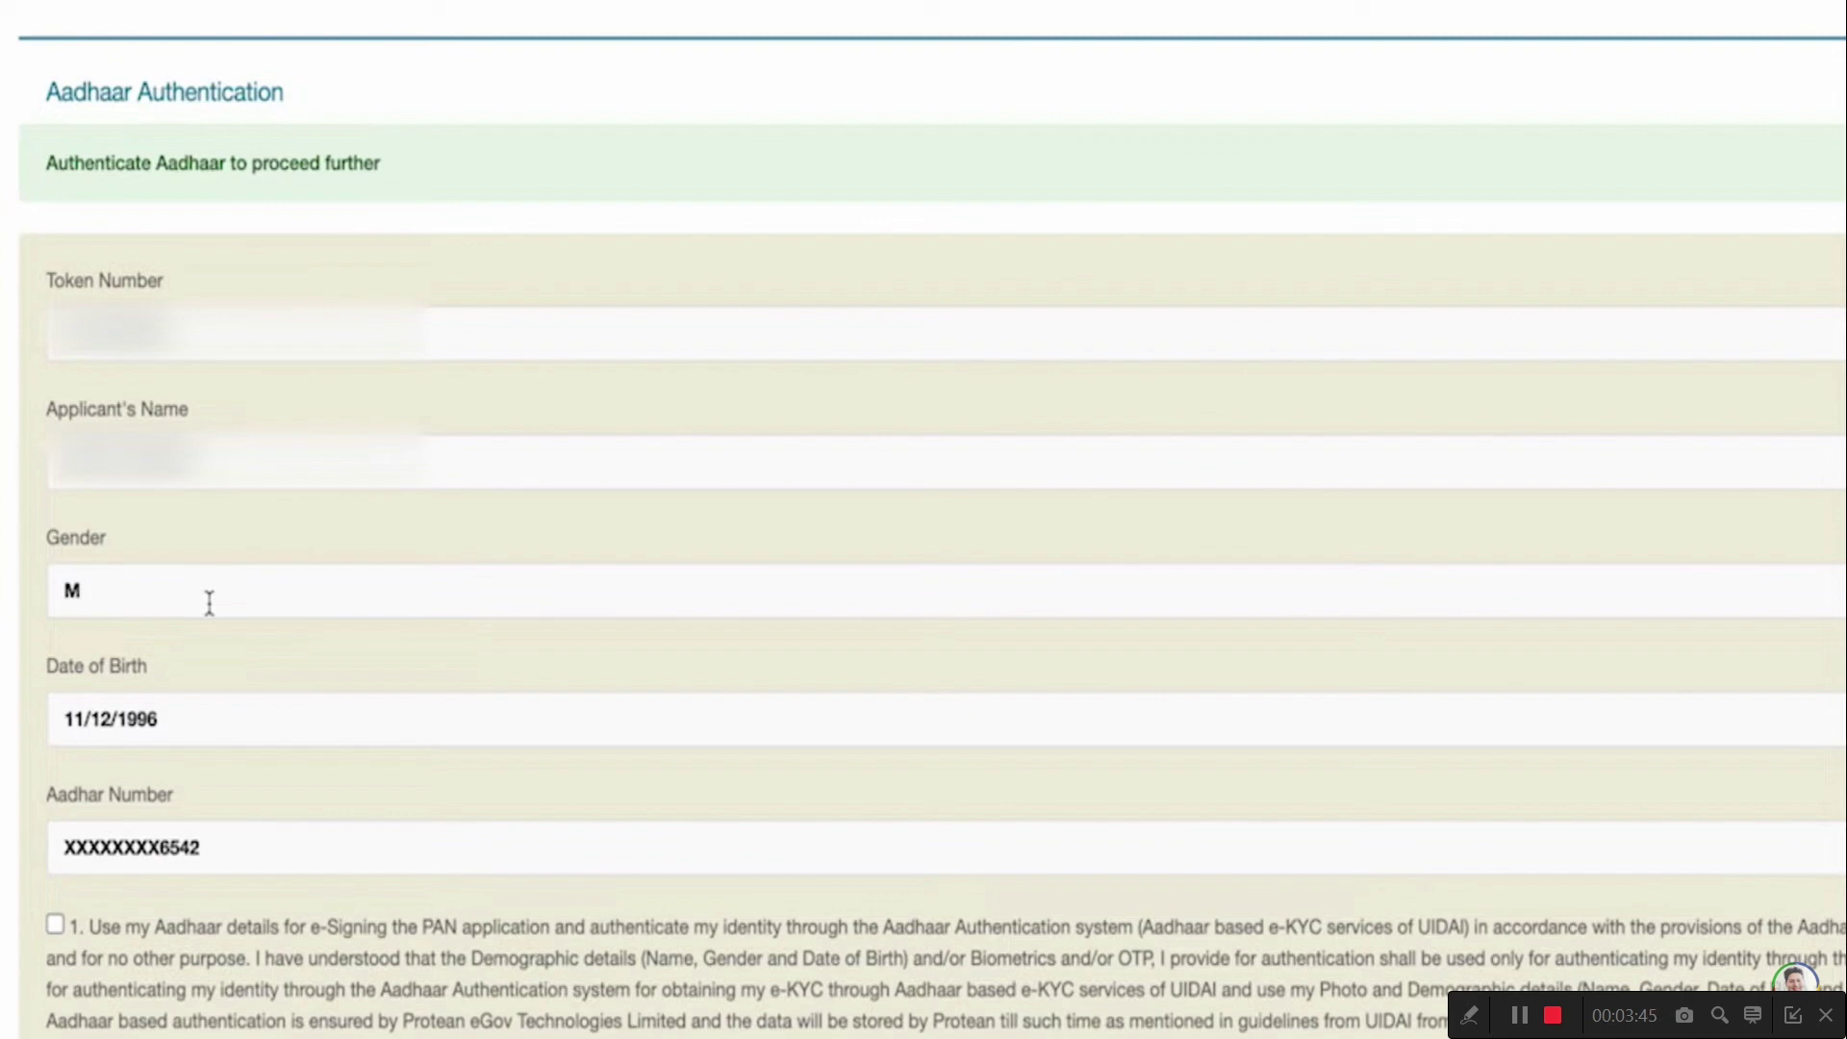
pyautogui.scroll(-2, 88, 788)
pyautogui.click(88, 789)
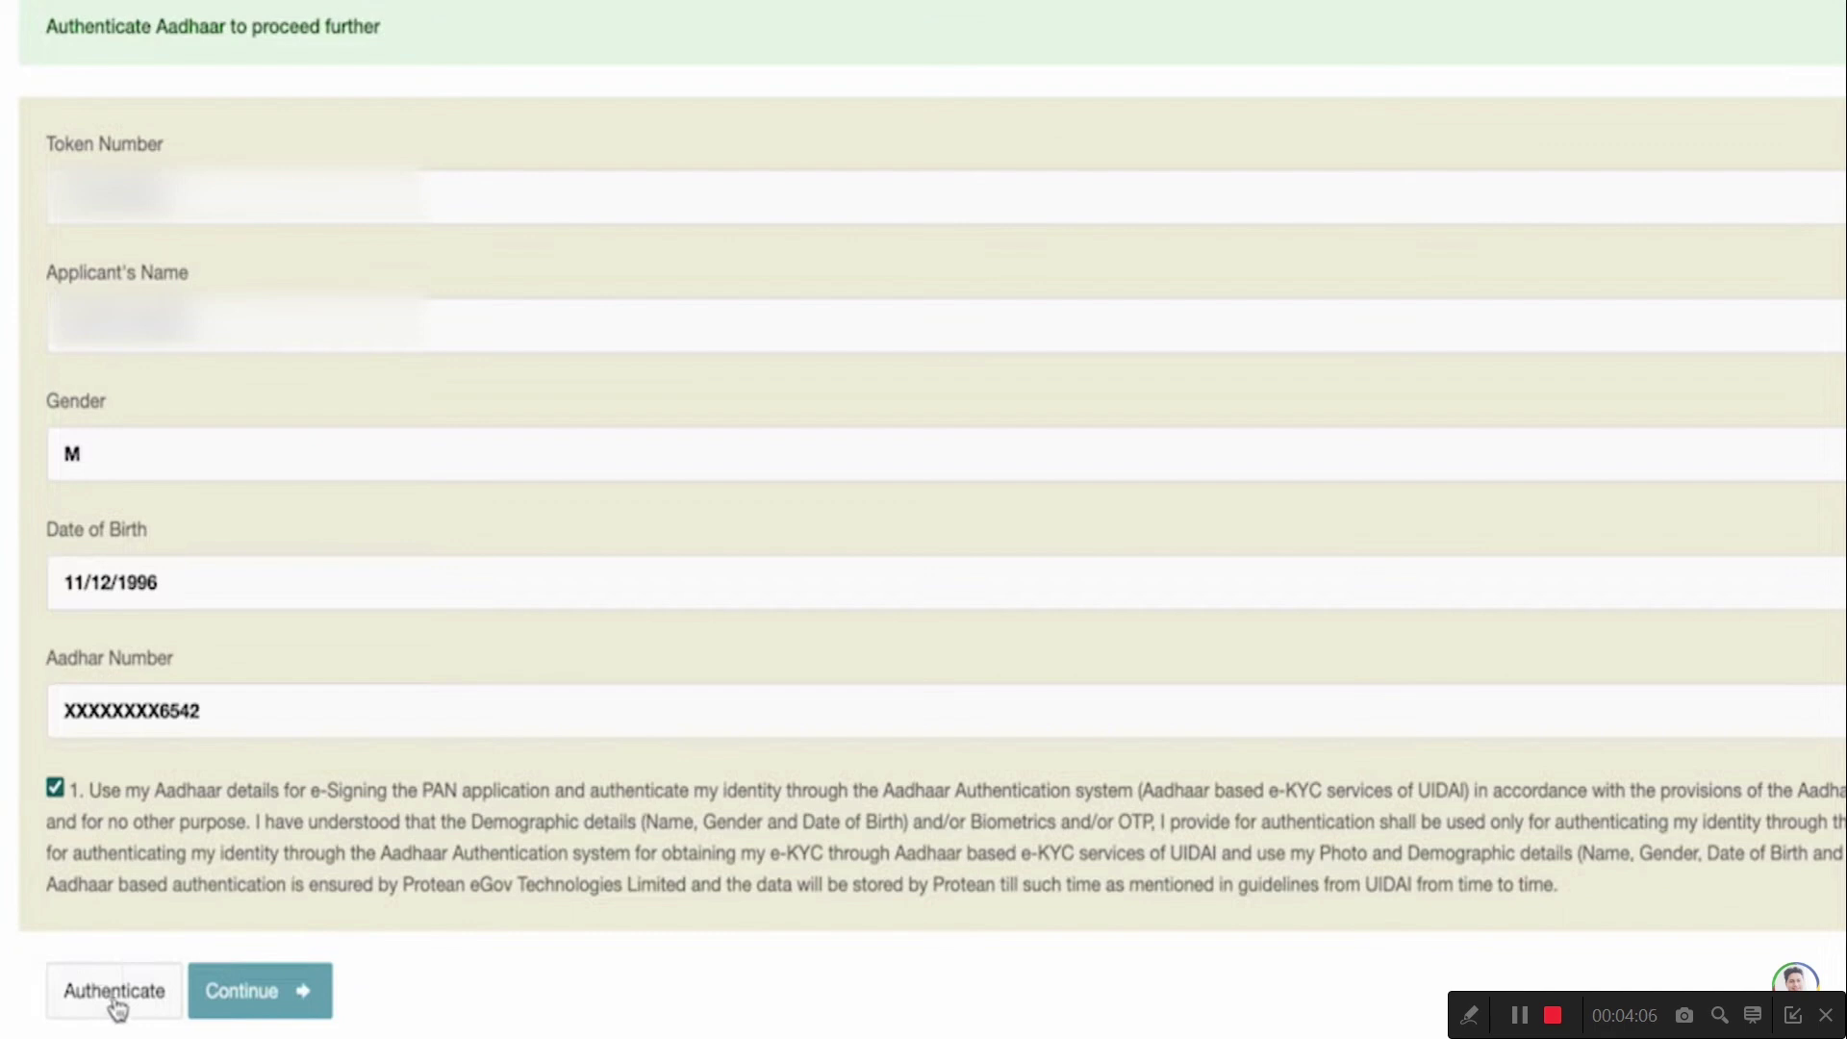
pyautogui.click(114, 1003)
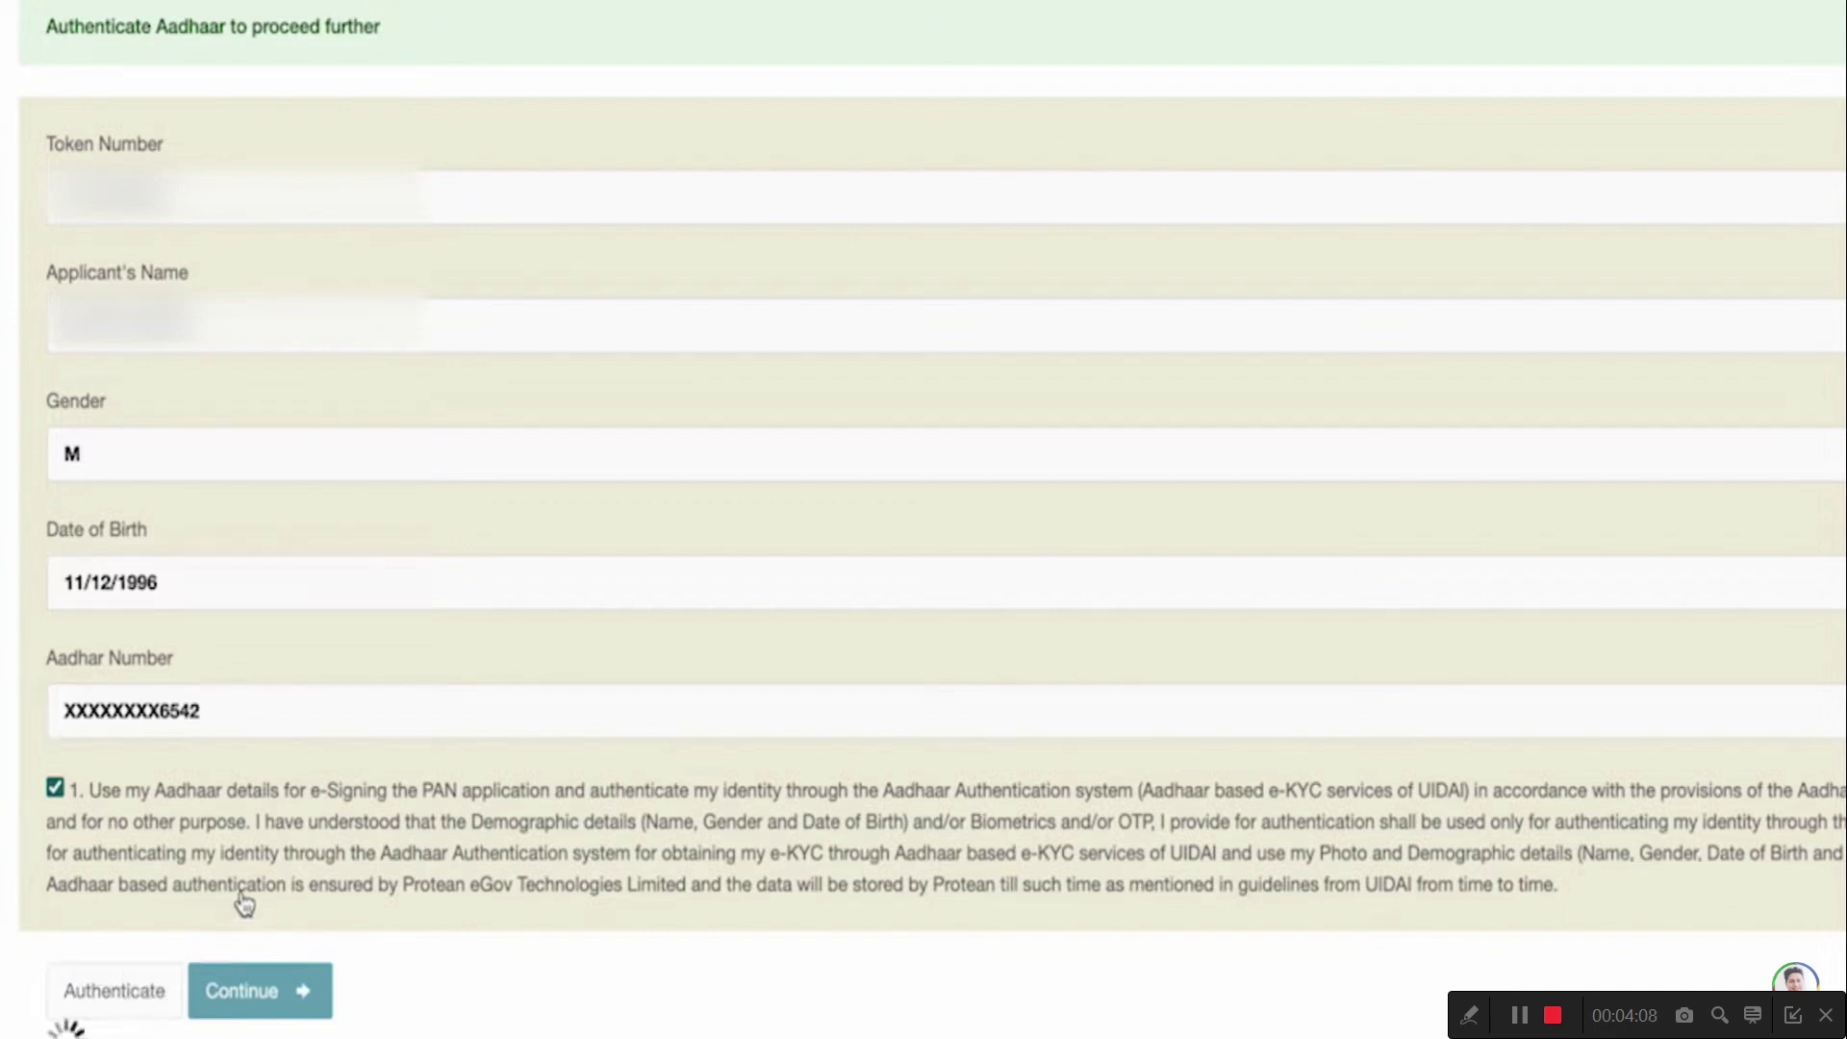
pyautogui.click(260, 991)
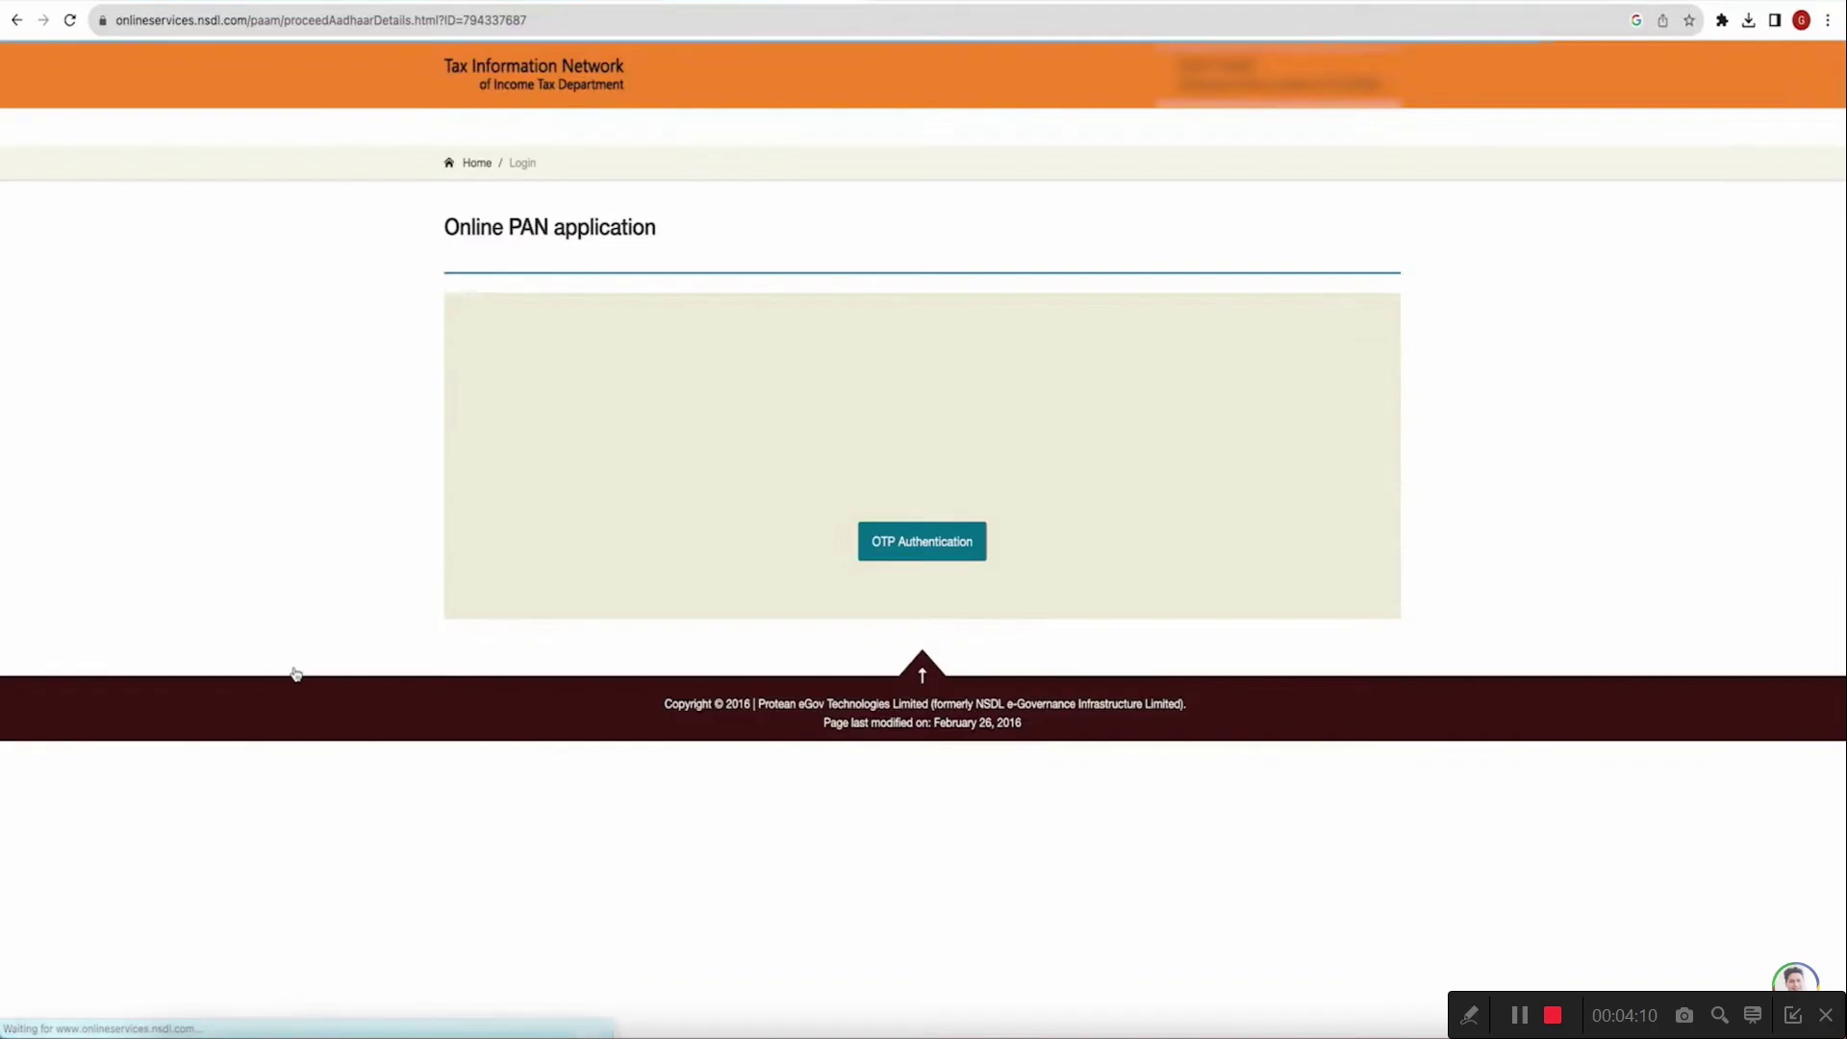
pyautogui.click(926, 541)
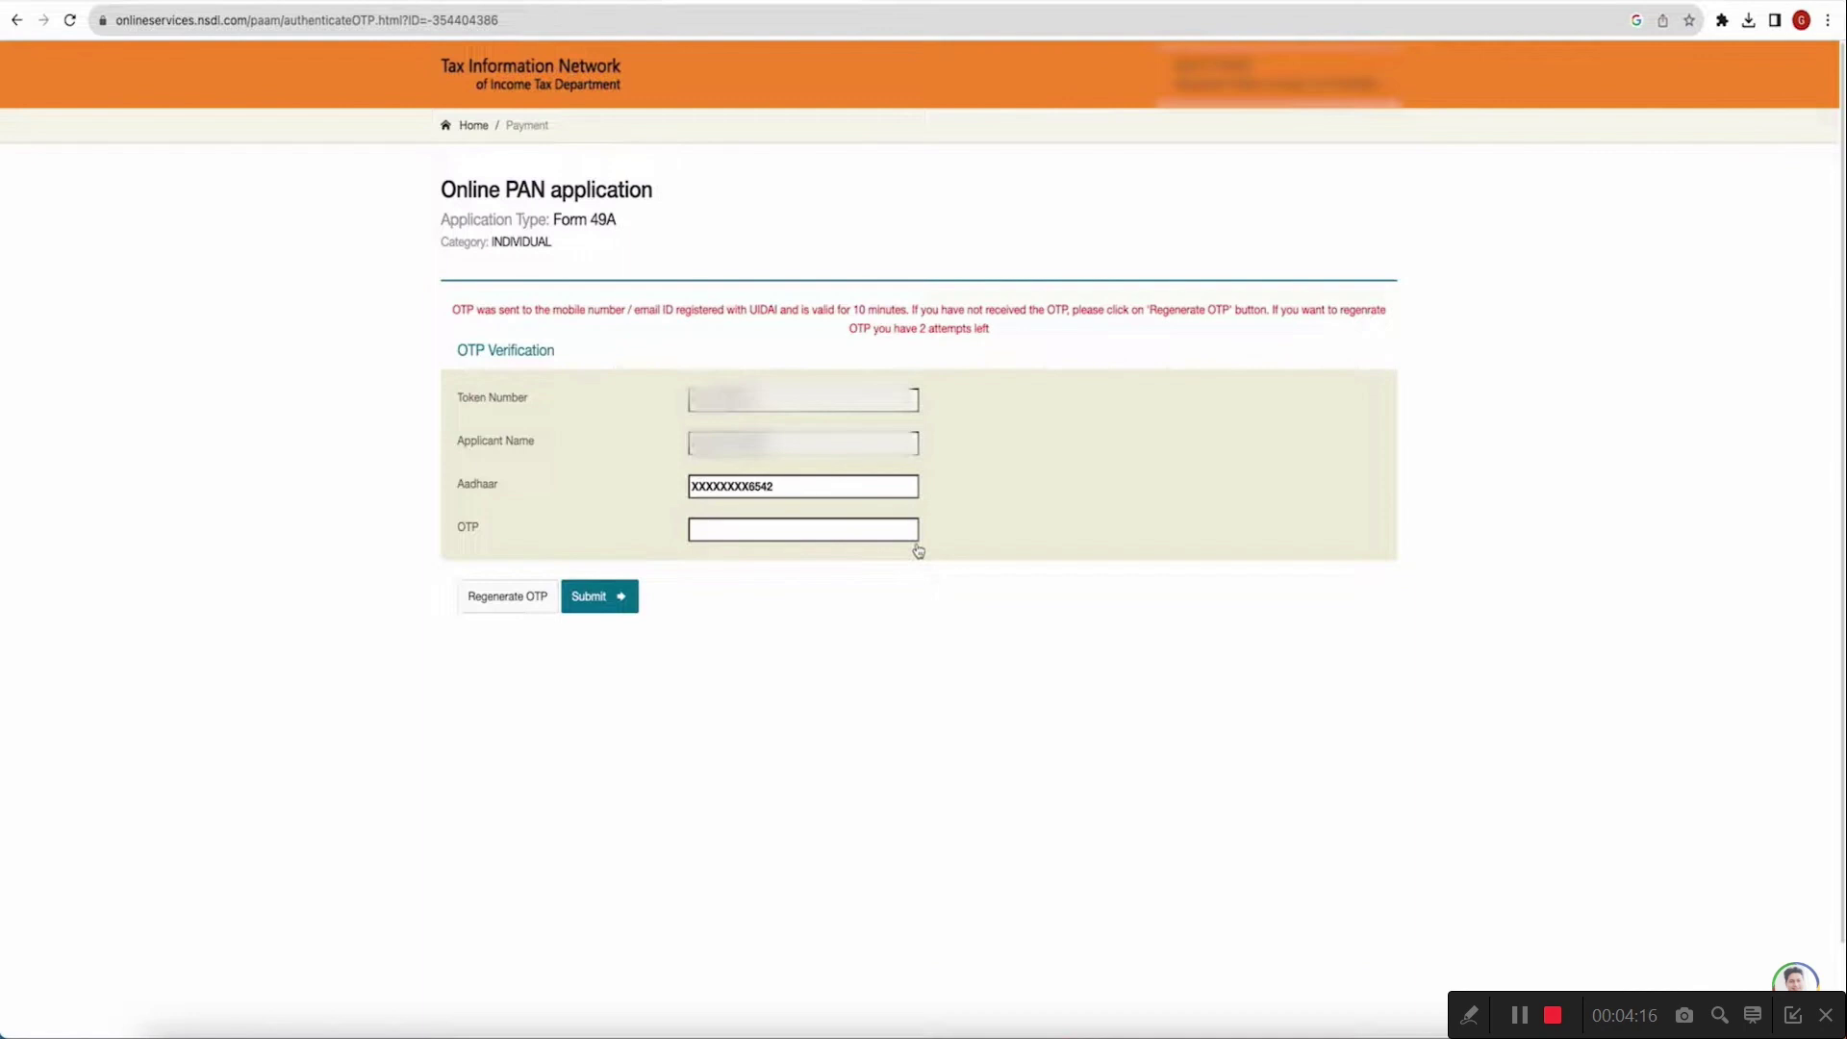
pyautogui.press('super+v')
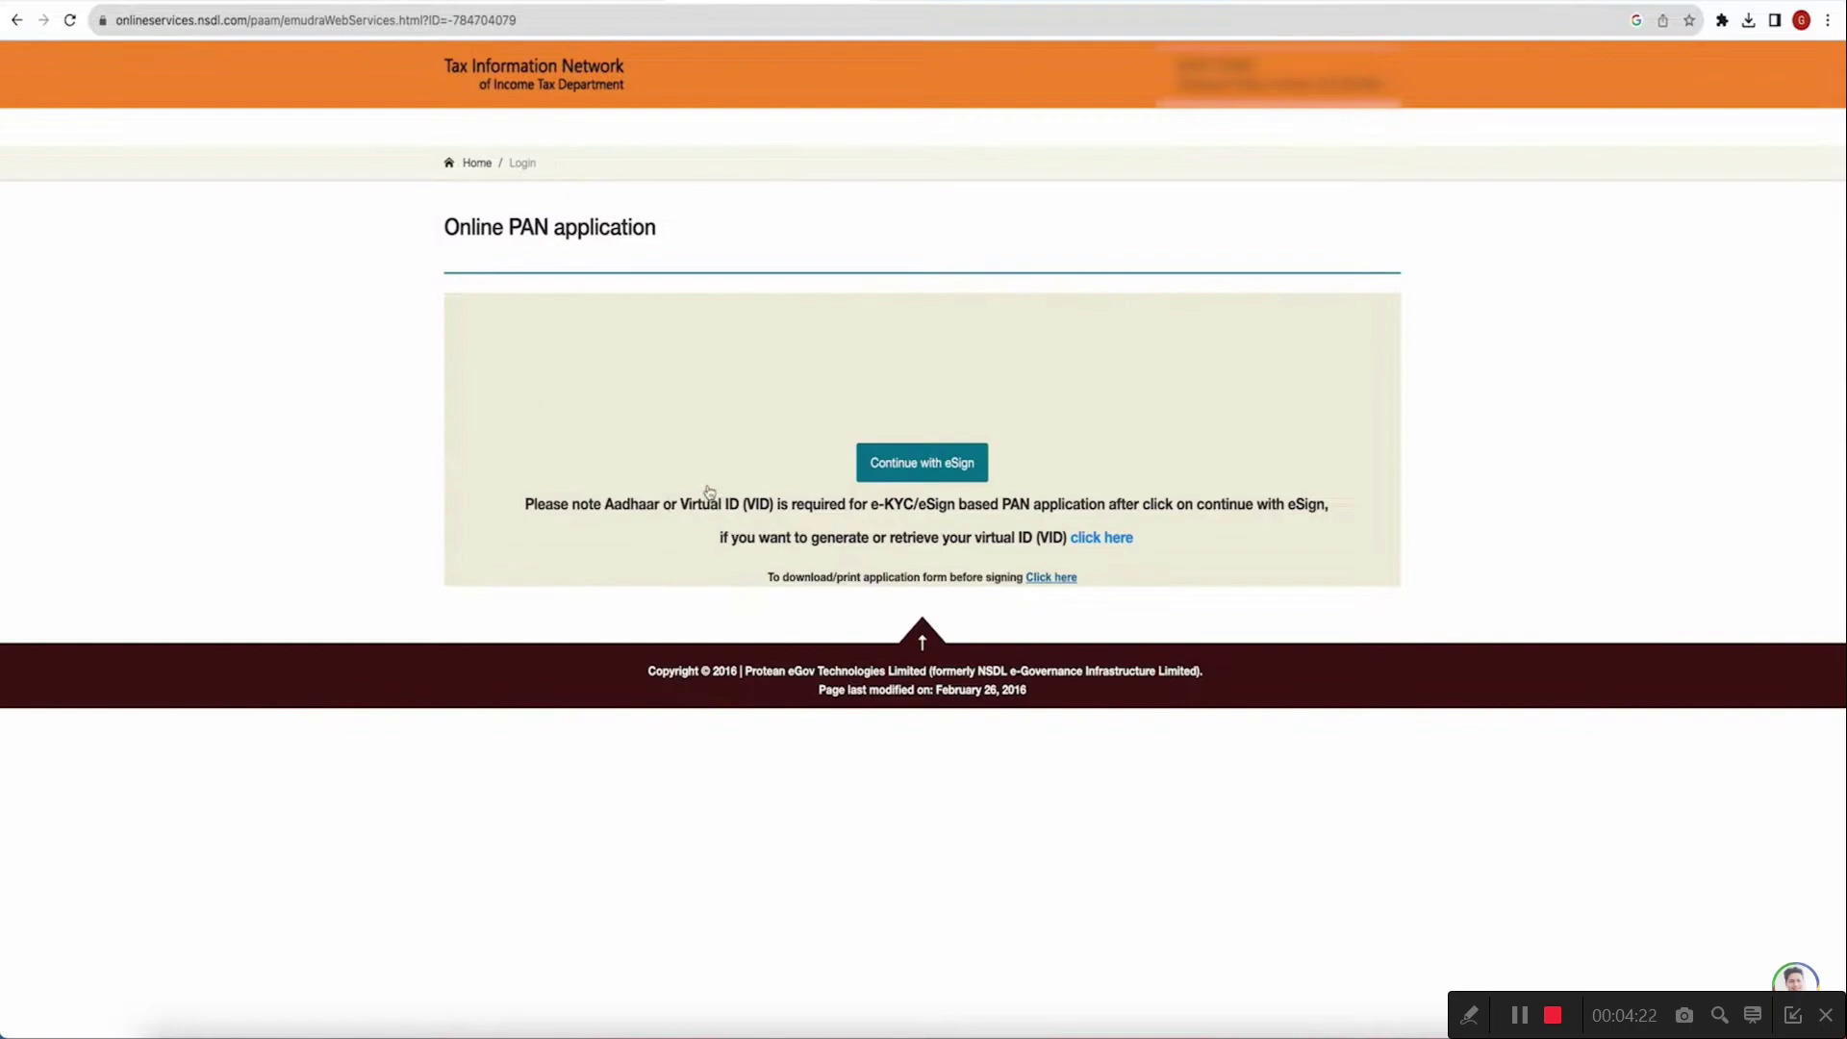
# Step: Authorise Aadhaar eSign, then request and verify the eSign OTP
pyautogui.click(921, 465)
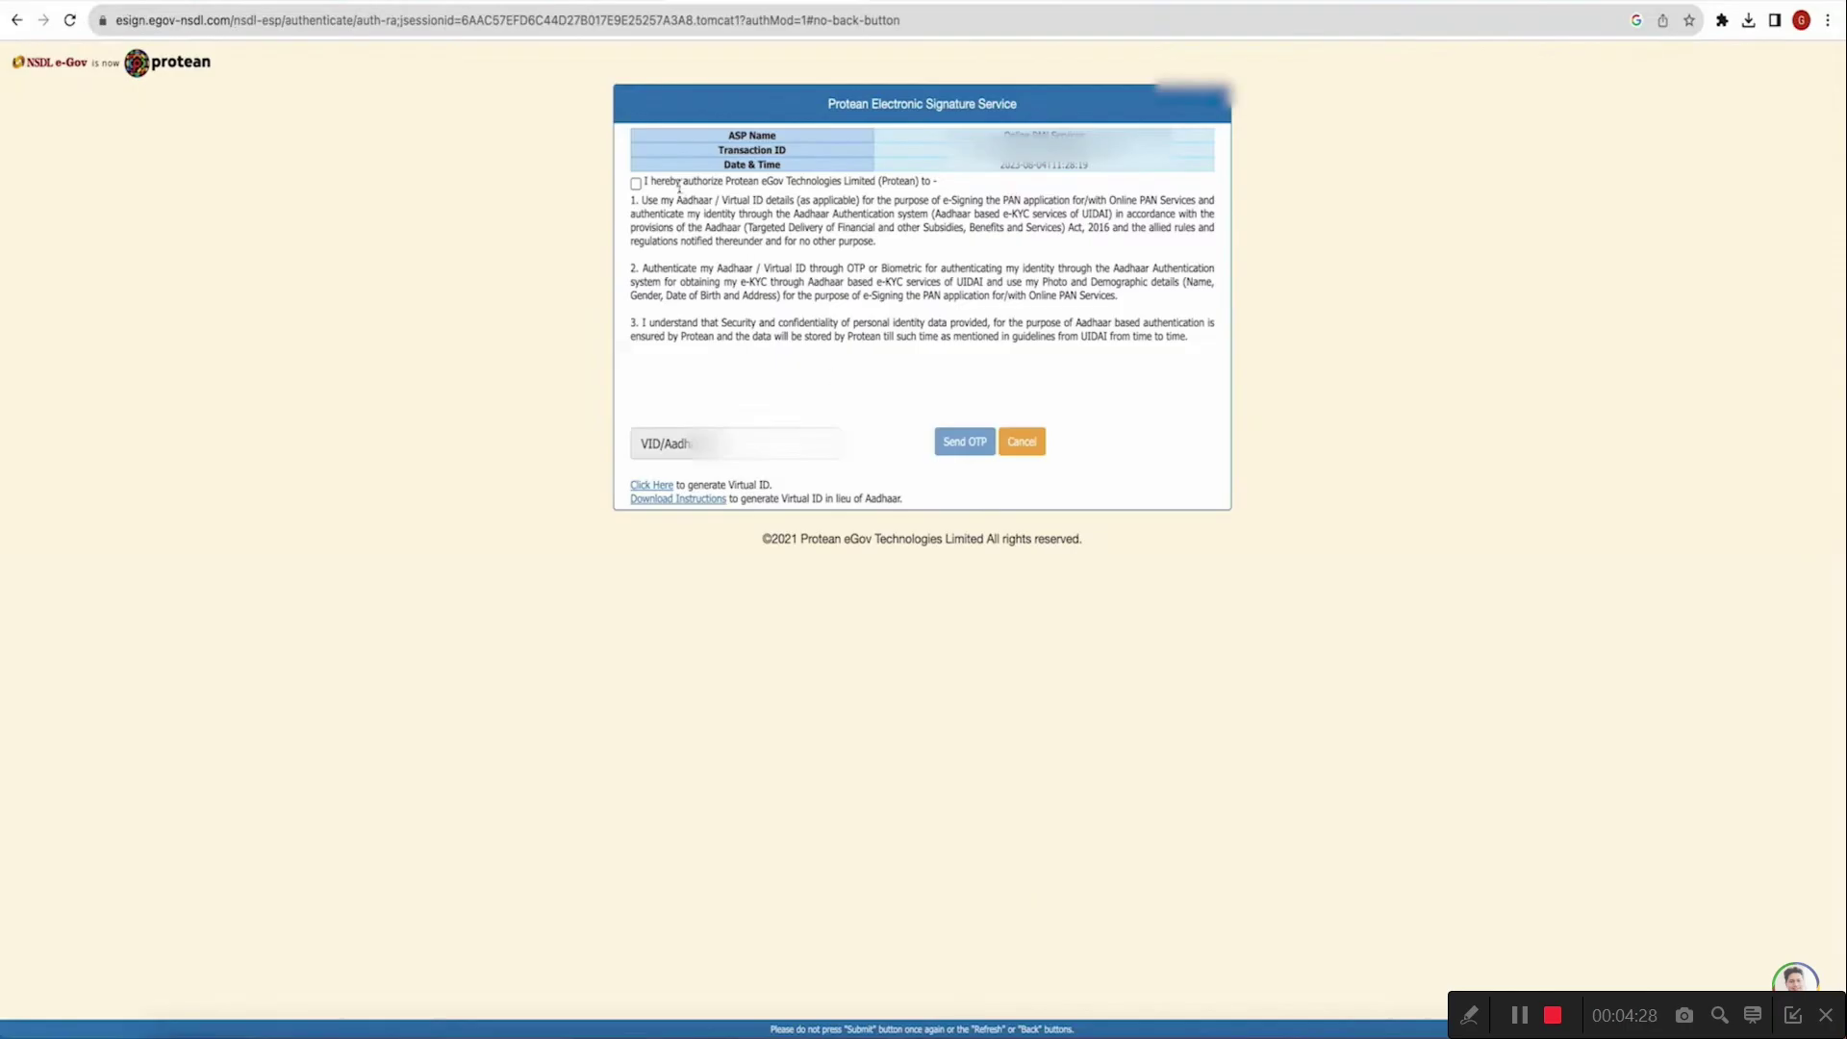
pyautogui.click(635, 183)
pyautogui.click(962, 441)
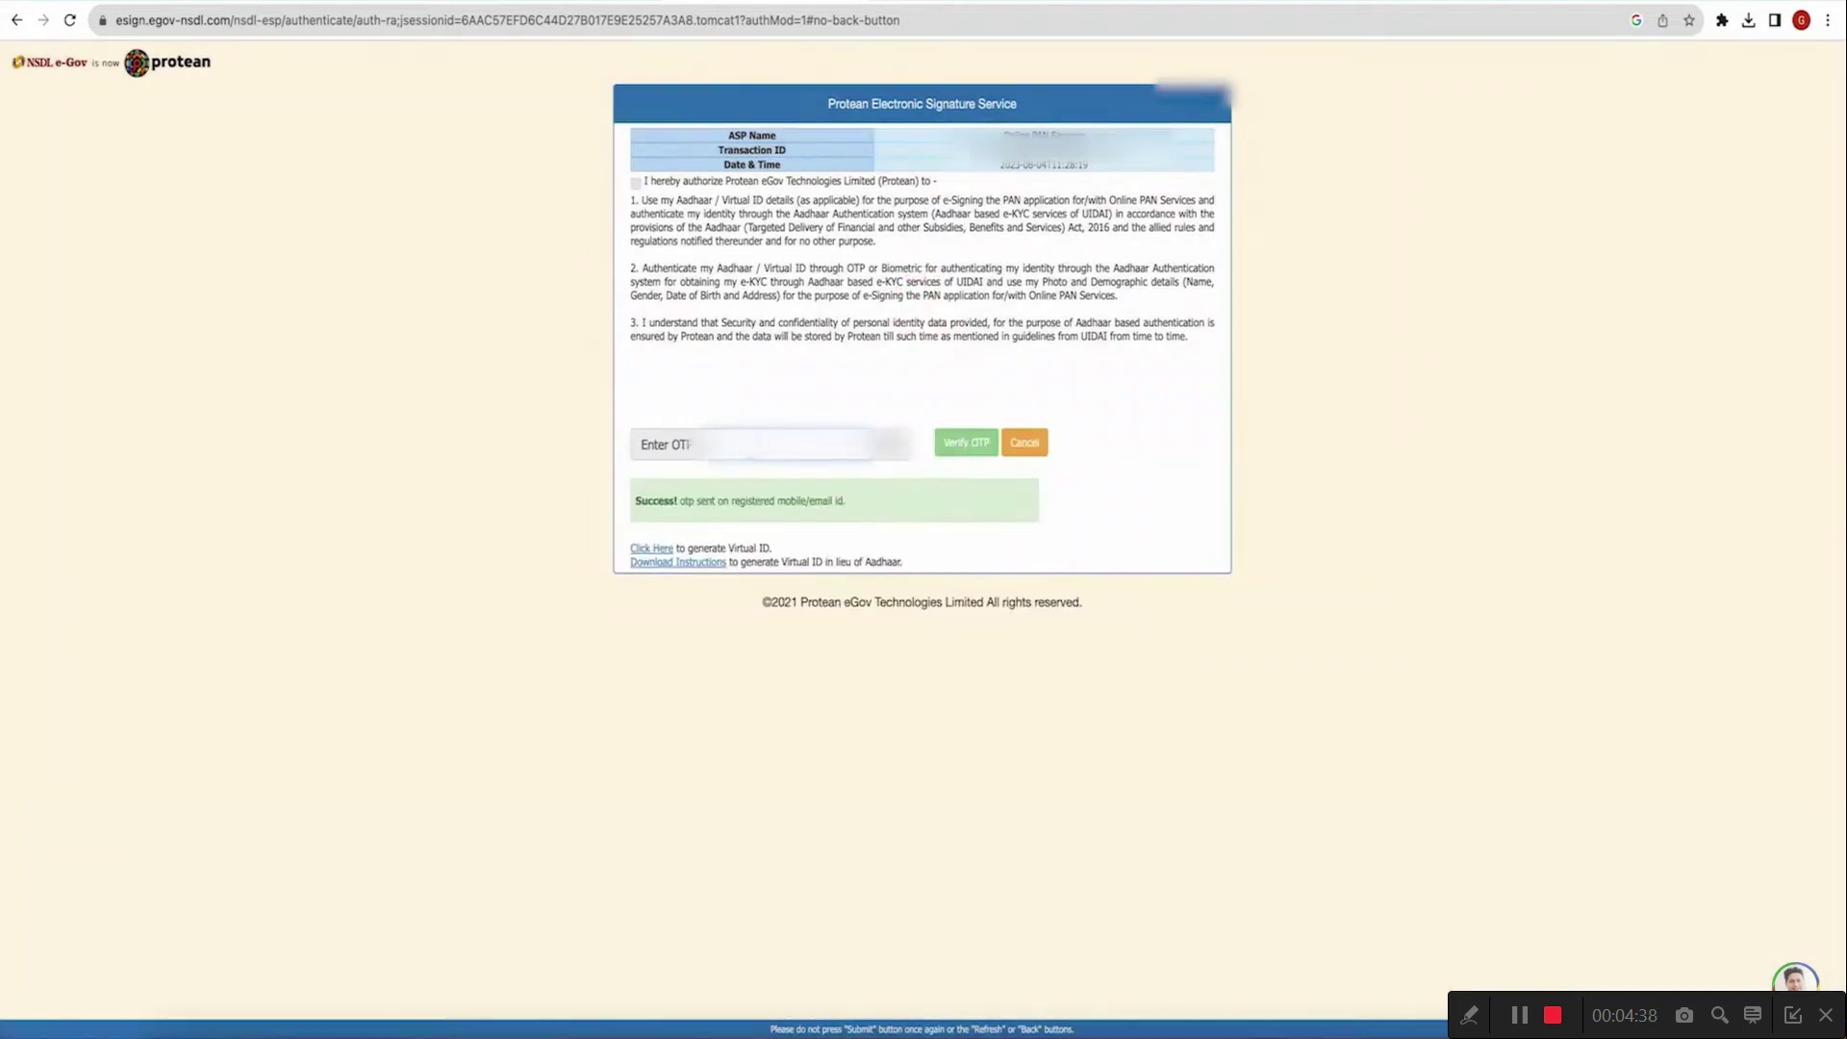
pyautogui.click(965, 444)
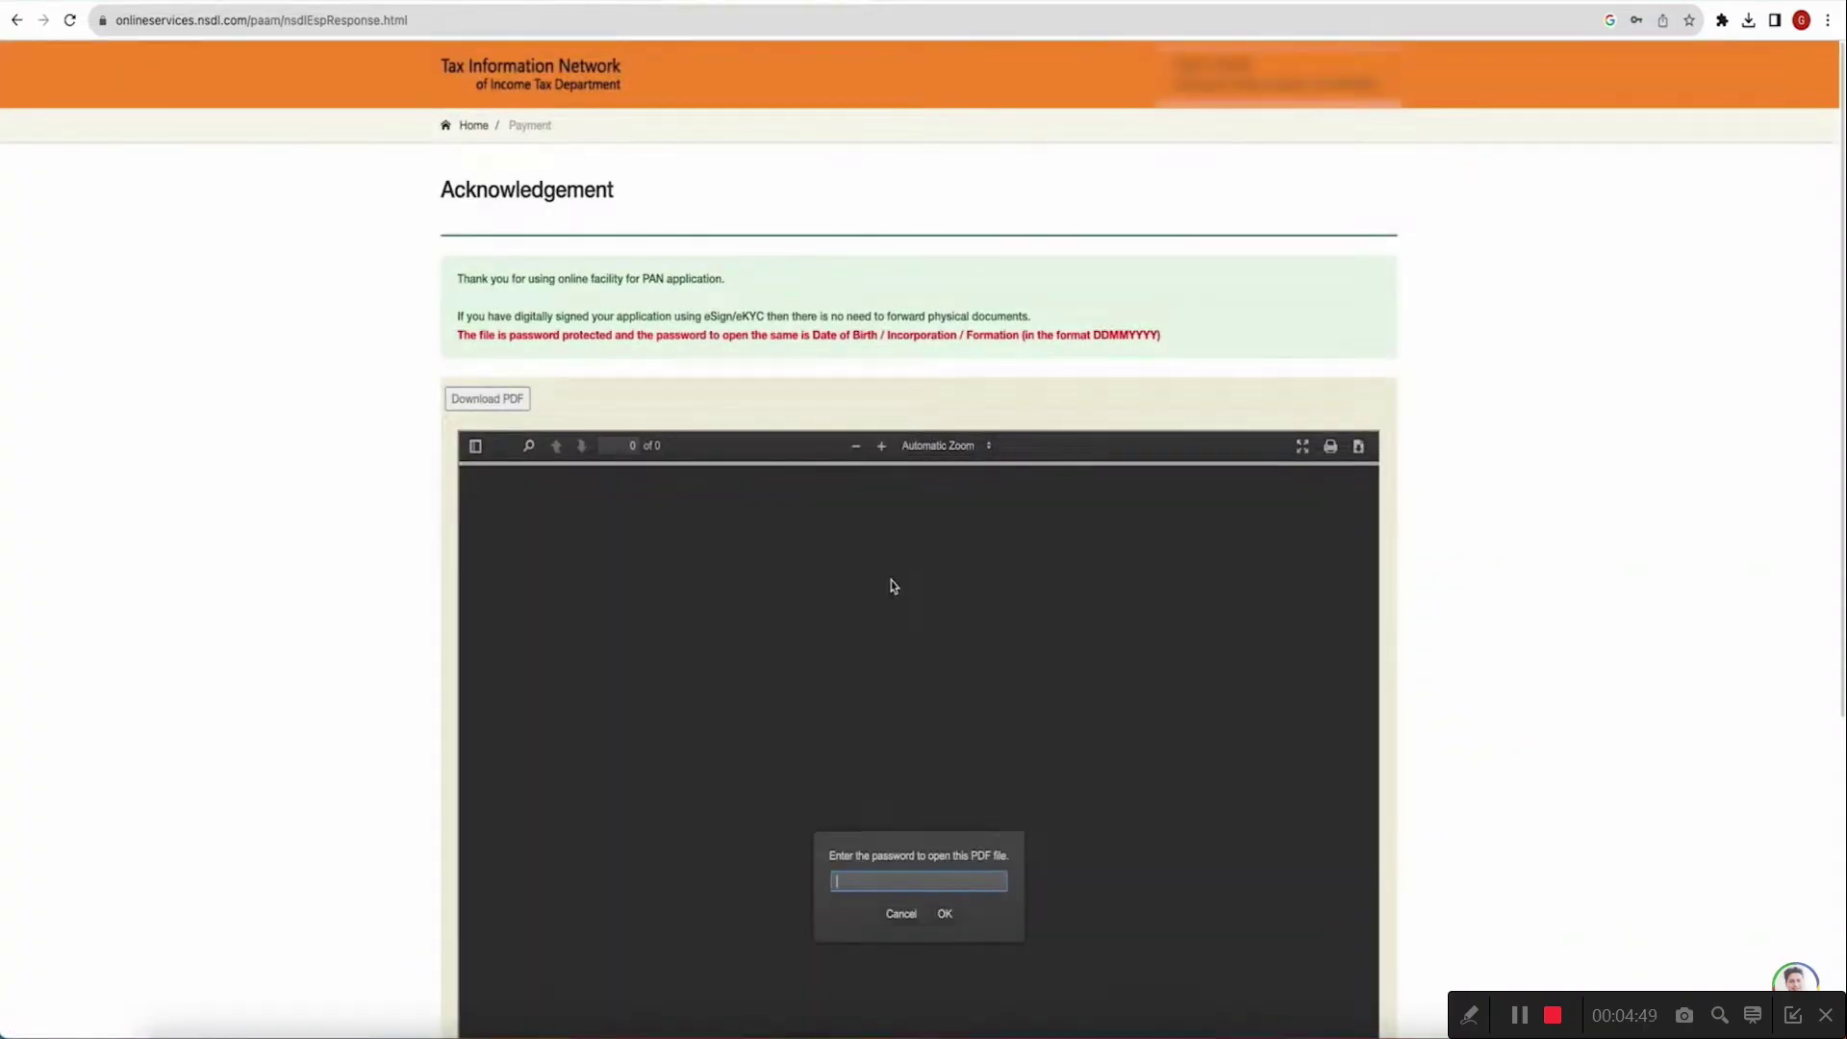
# Step: Open the acknowledgement PDF by entering the date-of-birth password
pyautogui.scroll(-3, 892, 584)
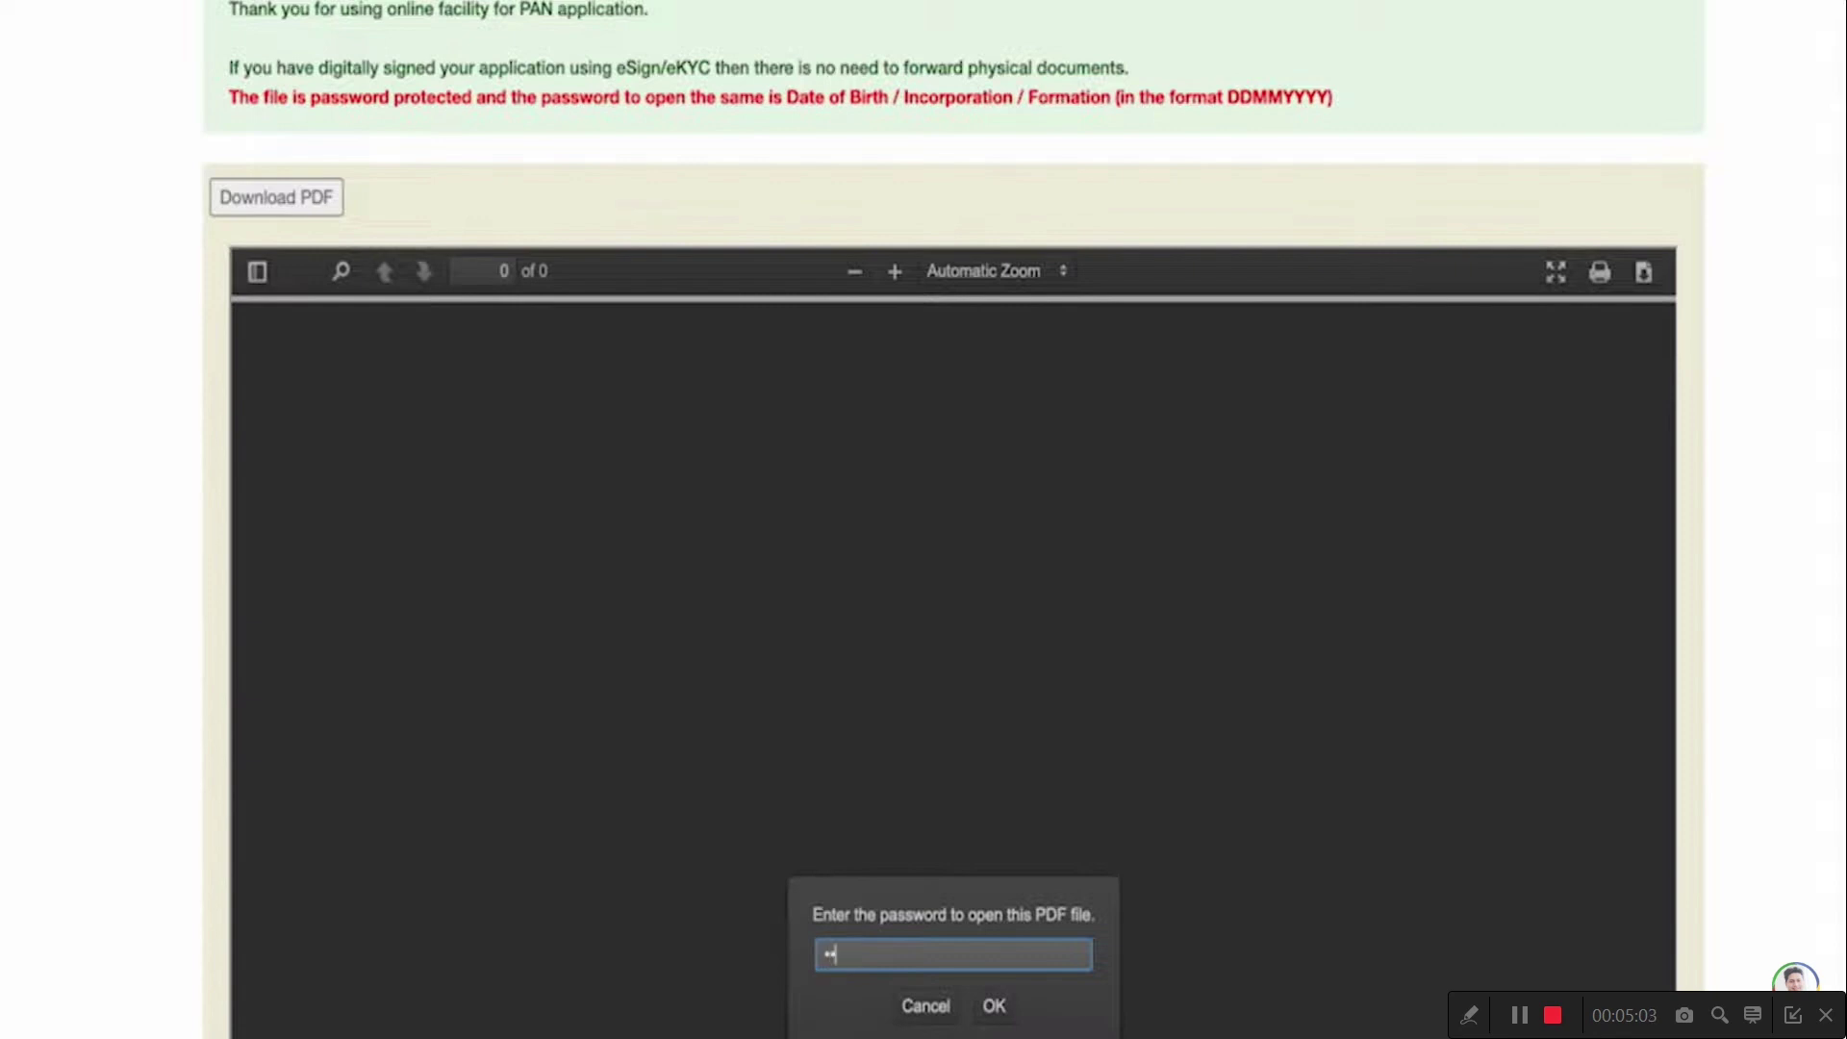
pyautogui.write('****')
pyautogui.click(994, 1007)
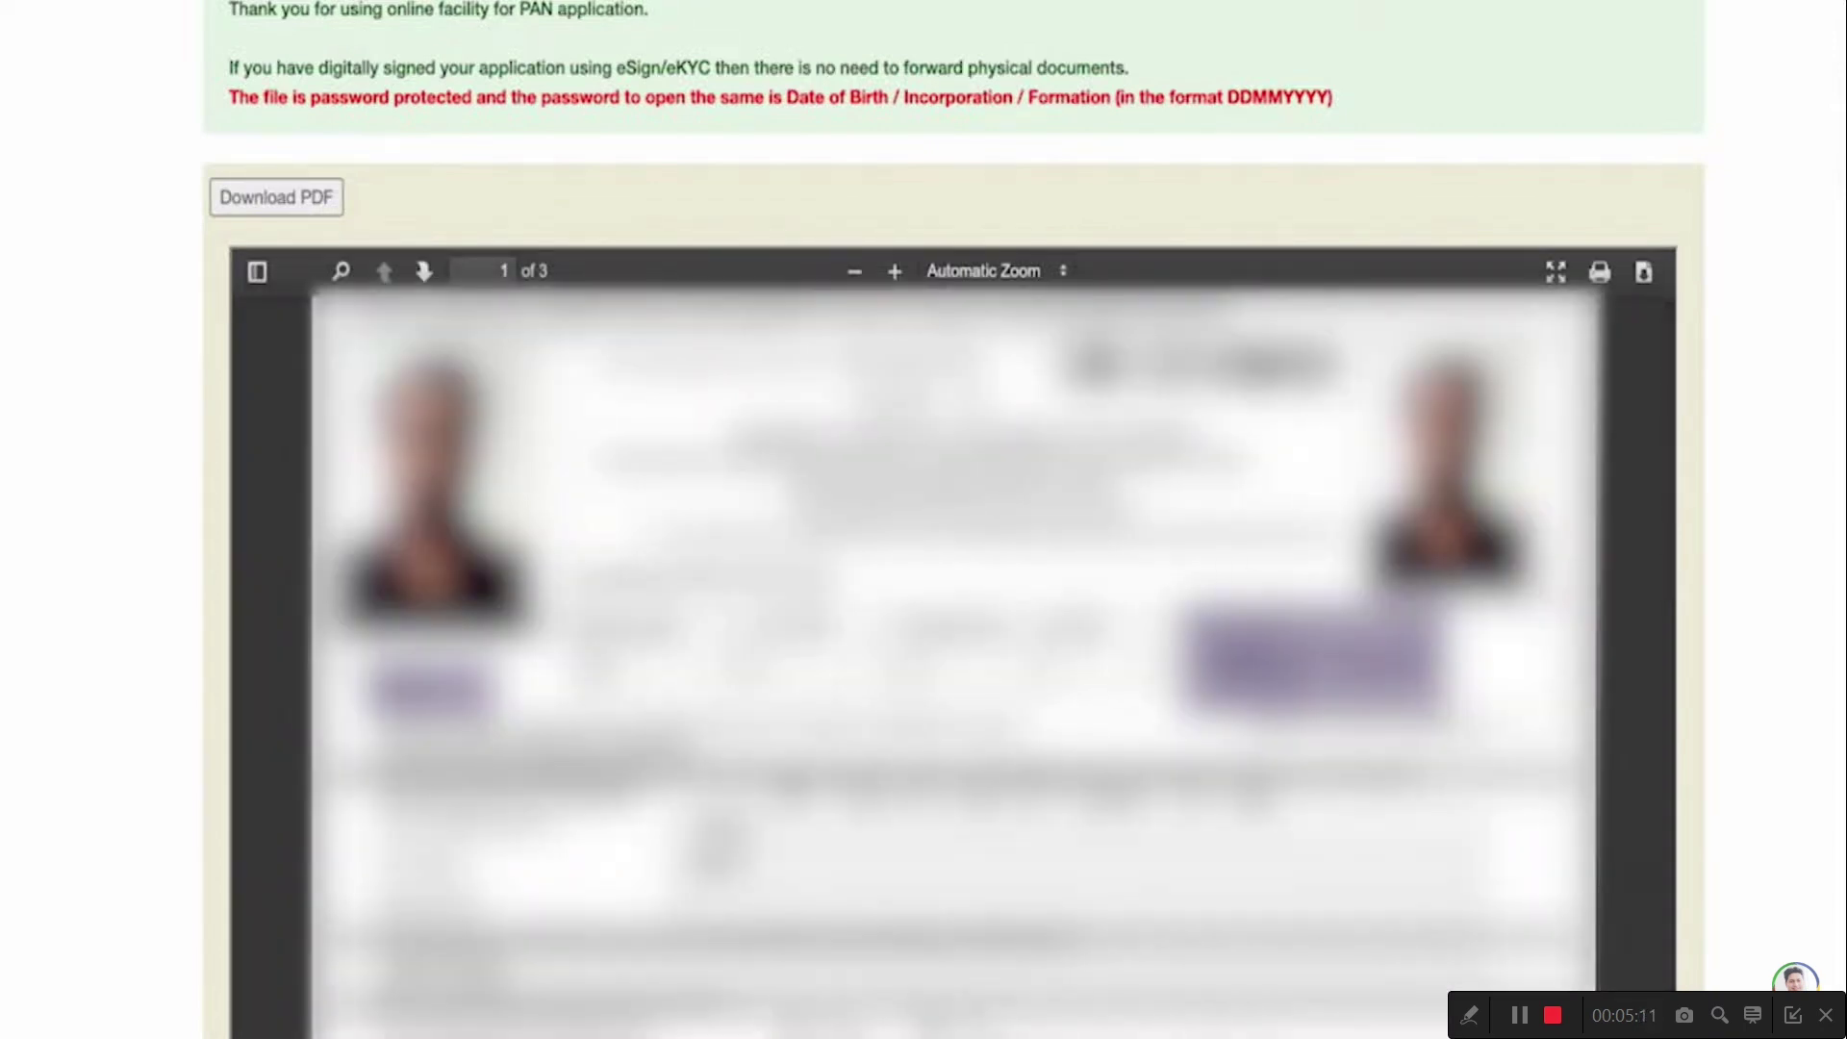